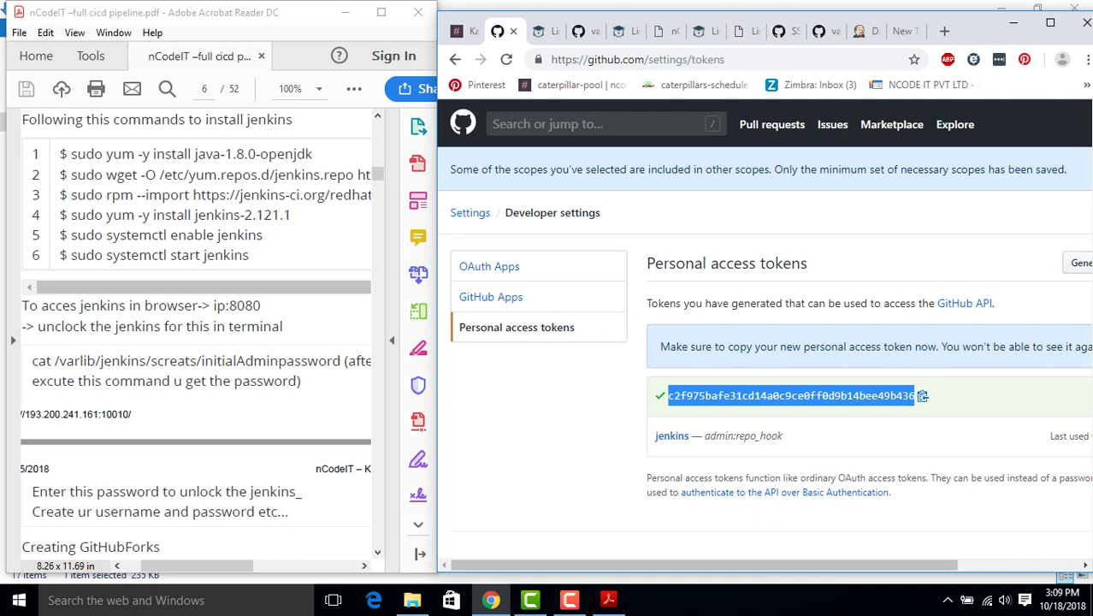
# Switch to the Jenkins dashboard and open its global system configuration page
pyautogui.click(859, 31)
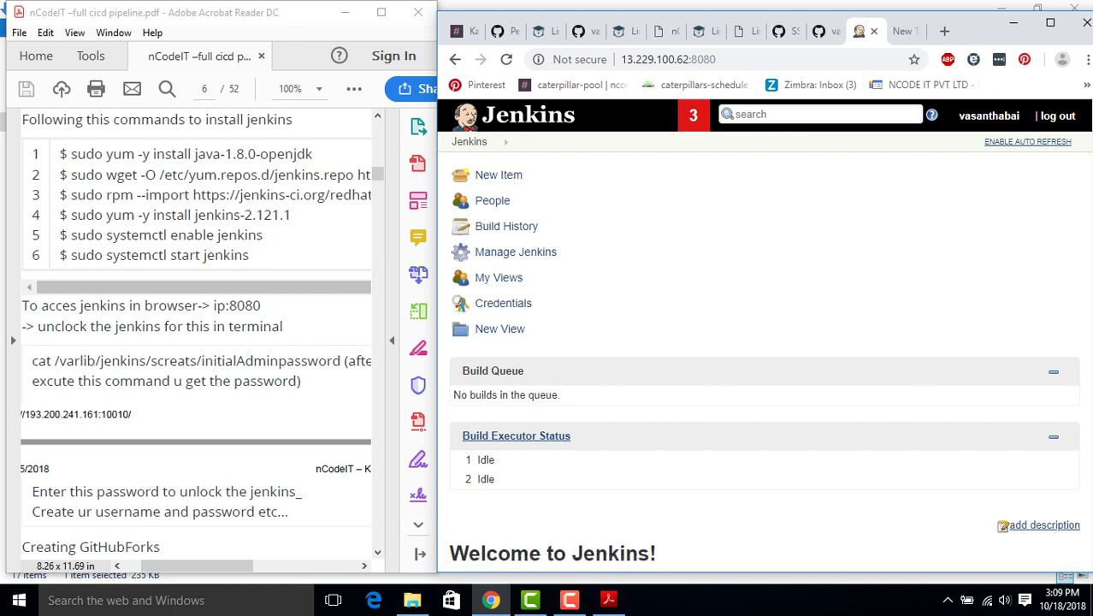
pyautogui.click(516, 252)
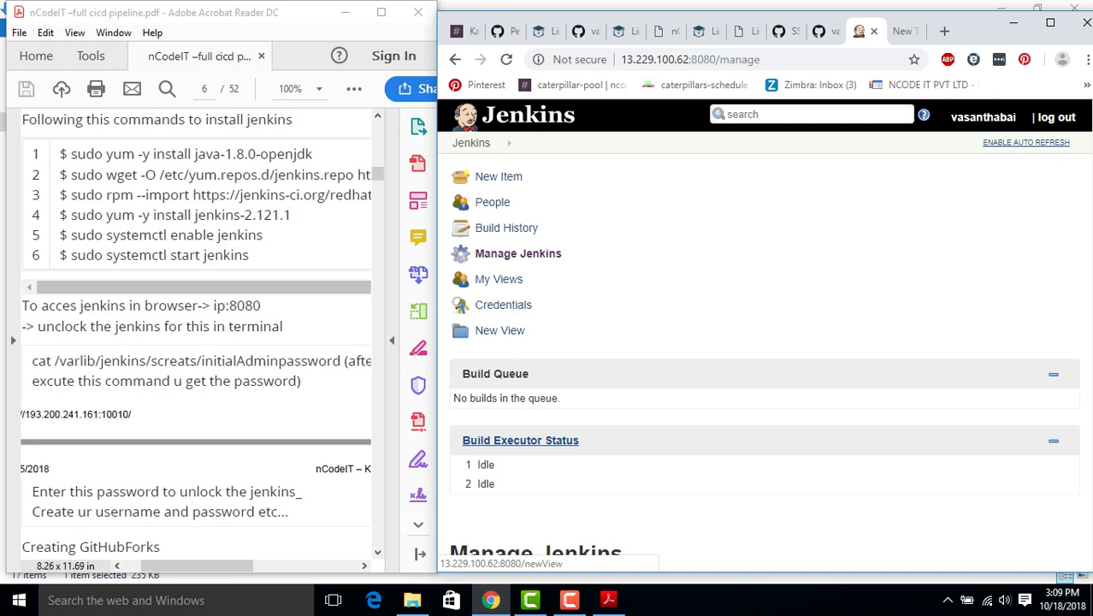
pyautogui.scroll(-6, 764, 342)
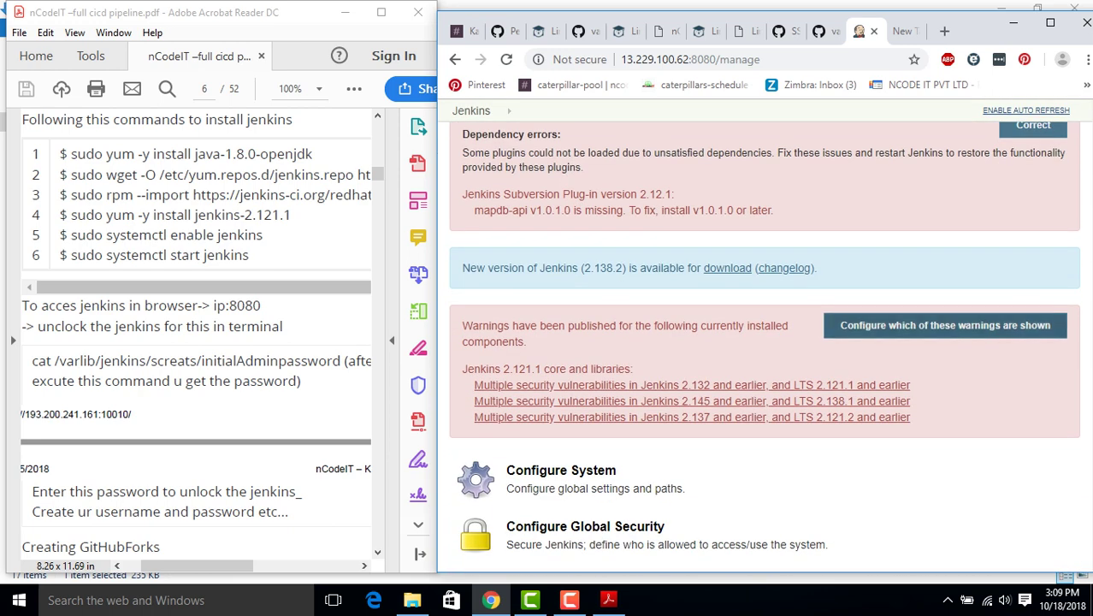
pyautogui.click(562, 471)
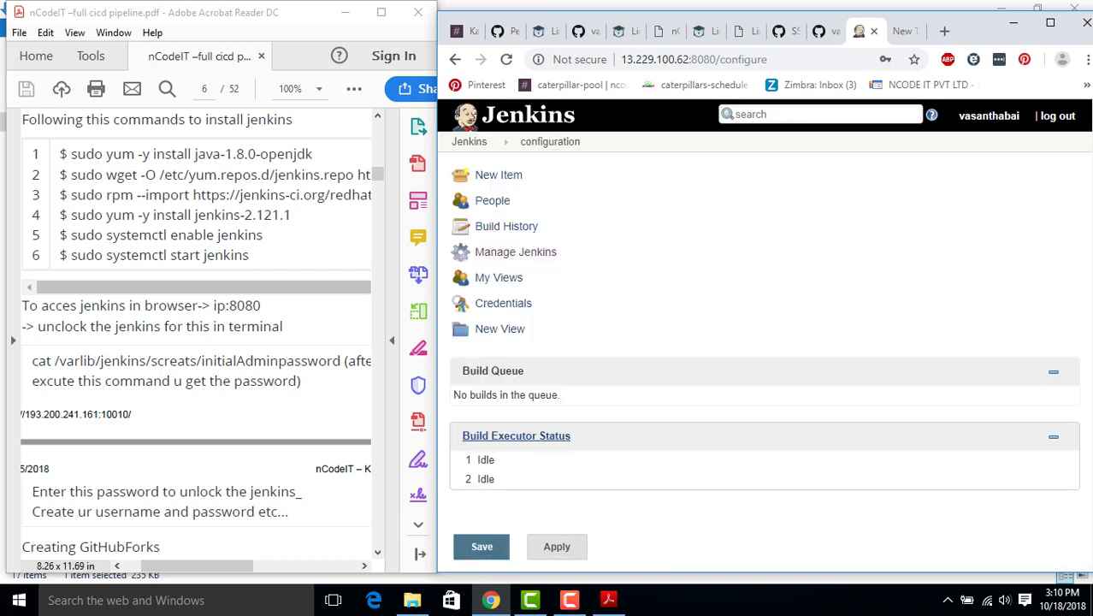
# Add a GitHub server to the Jenkins system configuration and name it github
pyautogui.scroll(-4, 764, 325)
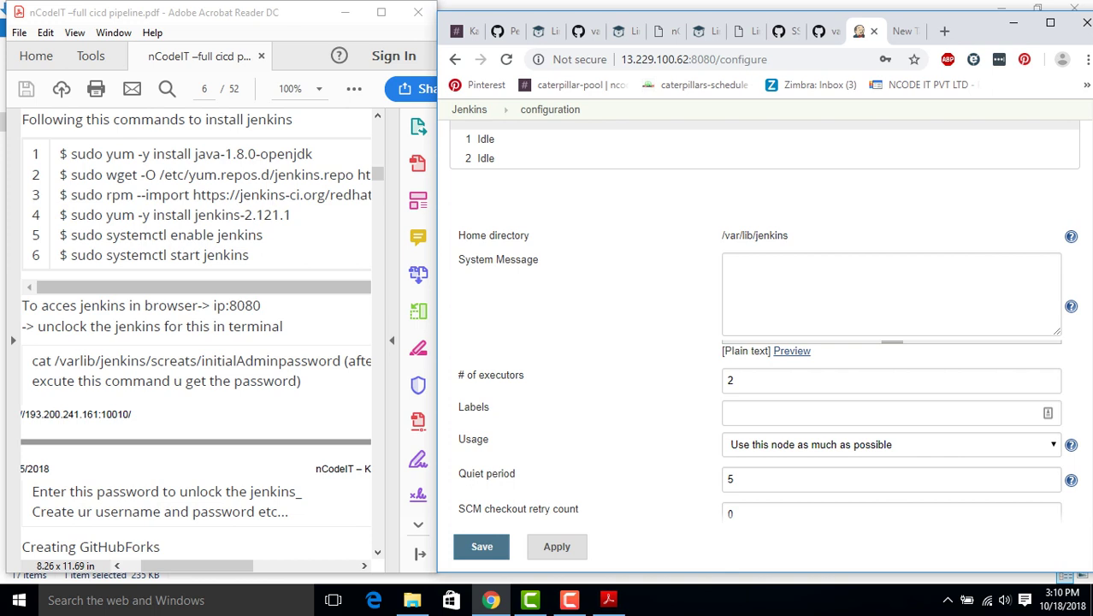
pyautogui.scroll(-1, 764, 326)
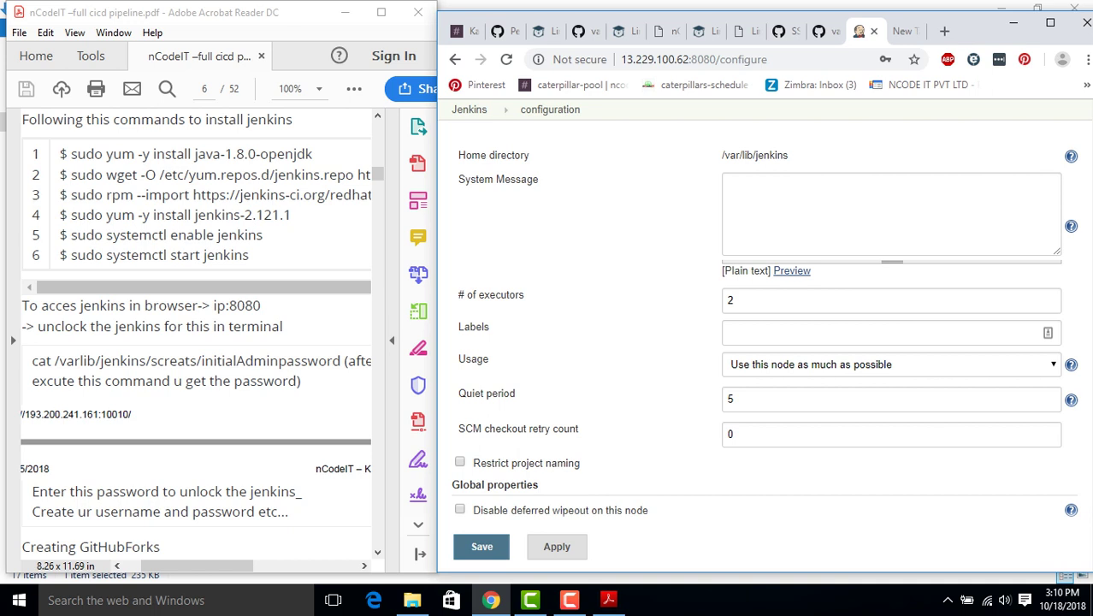
pyautogui.scroll(1, 764, 325)
pyautogui.scroll(-4, 764, 325)
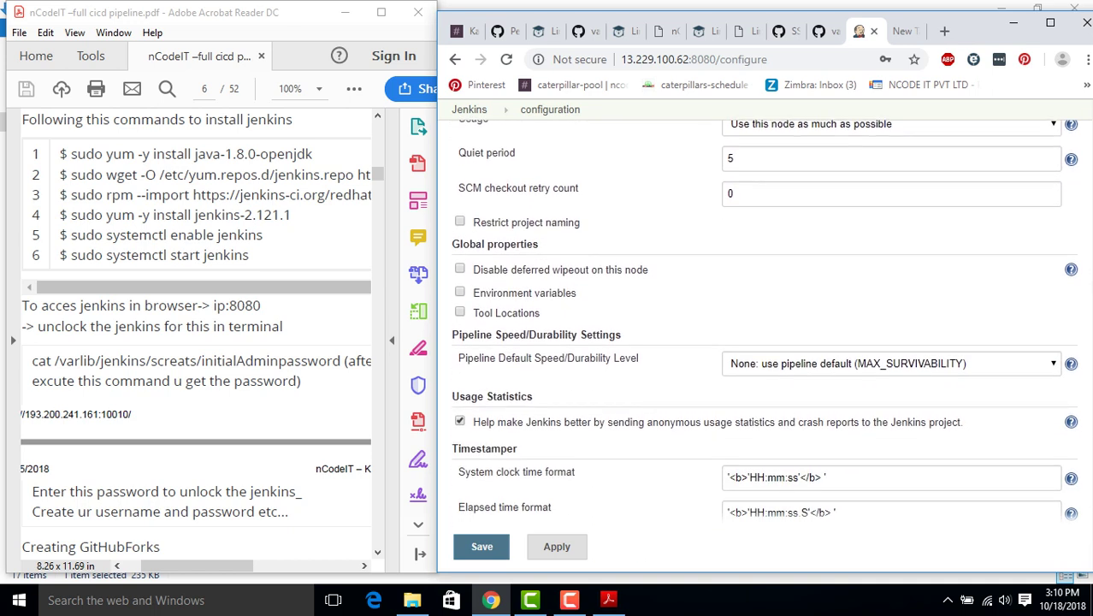
pyautogui.scroll(-5, 764, 320)
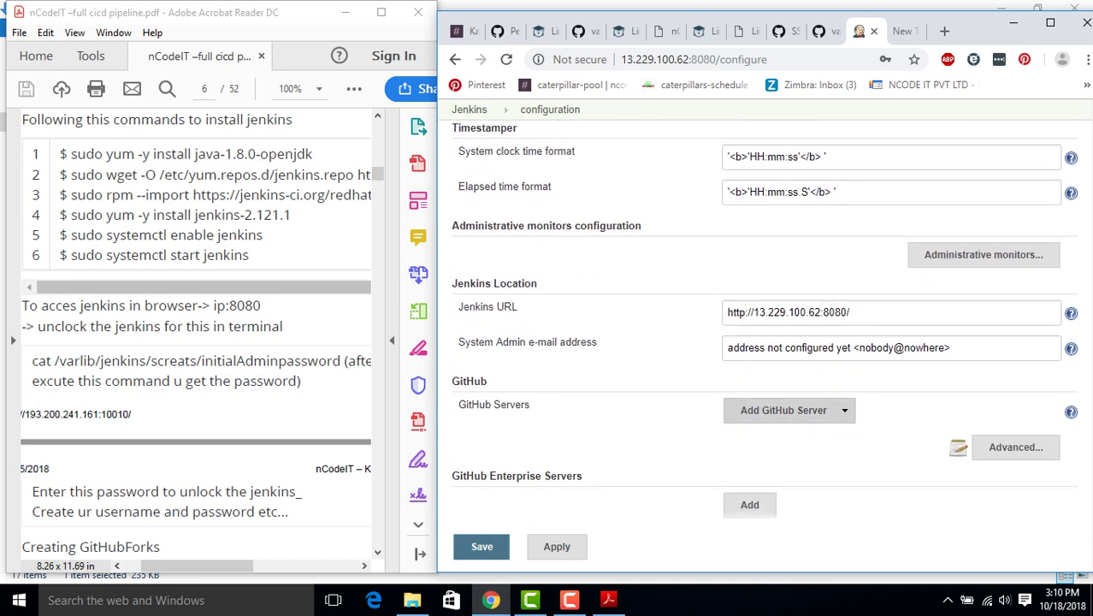
pyautogui.click(784, 410)
pyautogui.click(775, 433)
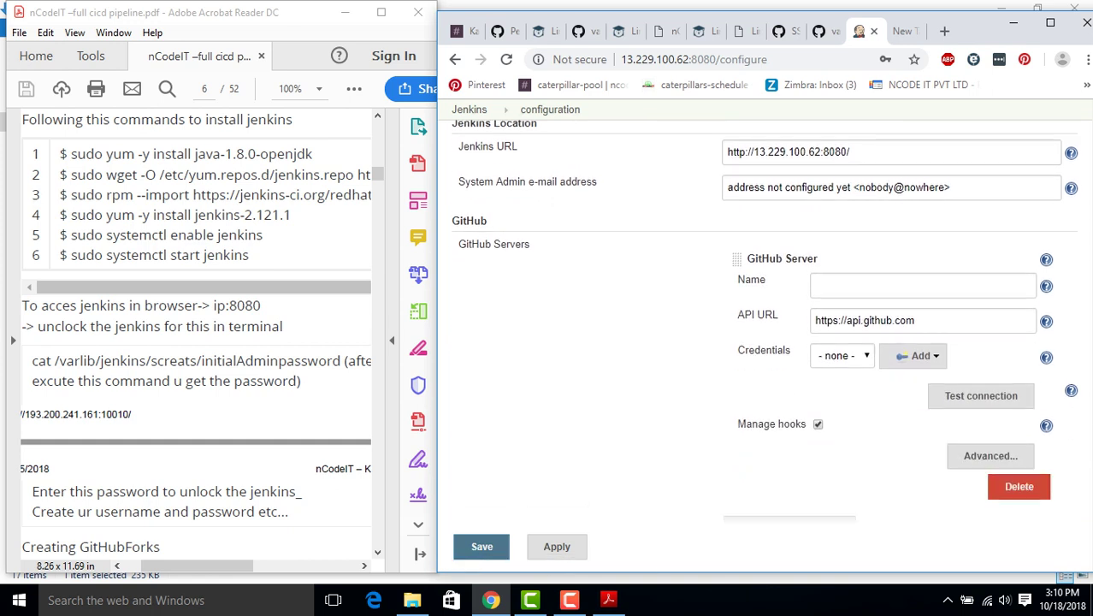
pyautogui.click(821, 286)
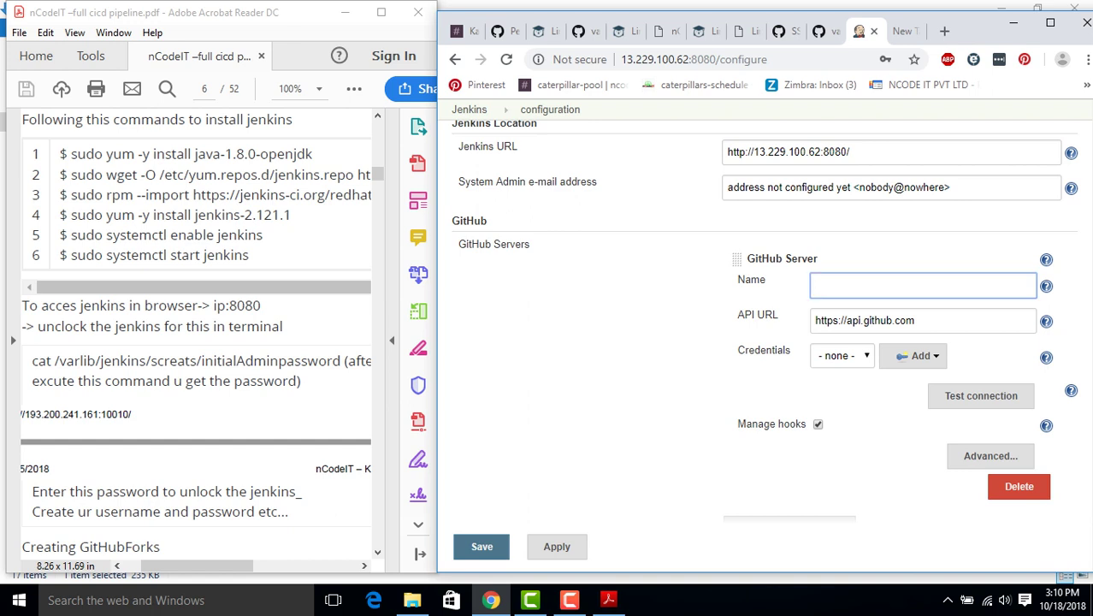
pyautogui.write('github')
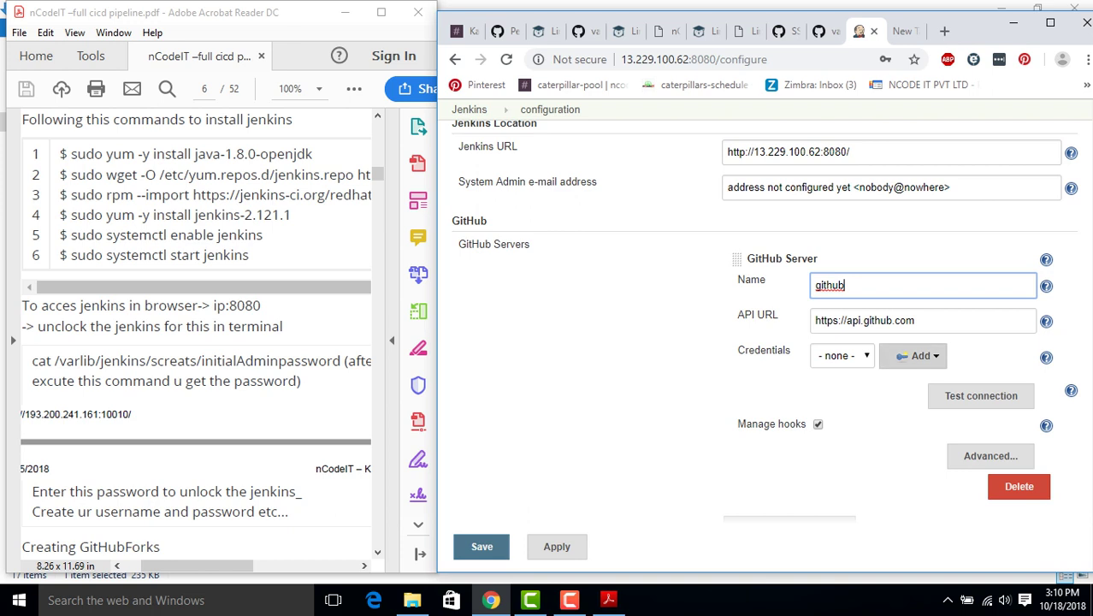
# Start a new Jenkins-provided credential for the github server and set its kind to Secret text
pyautogui.click(915, 355)
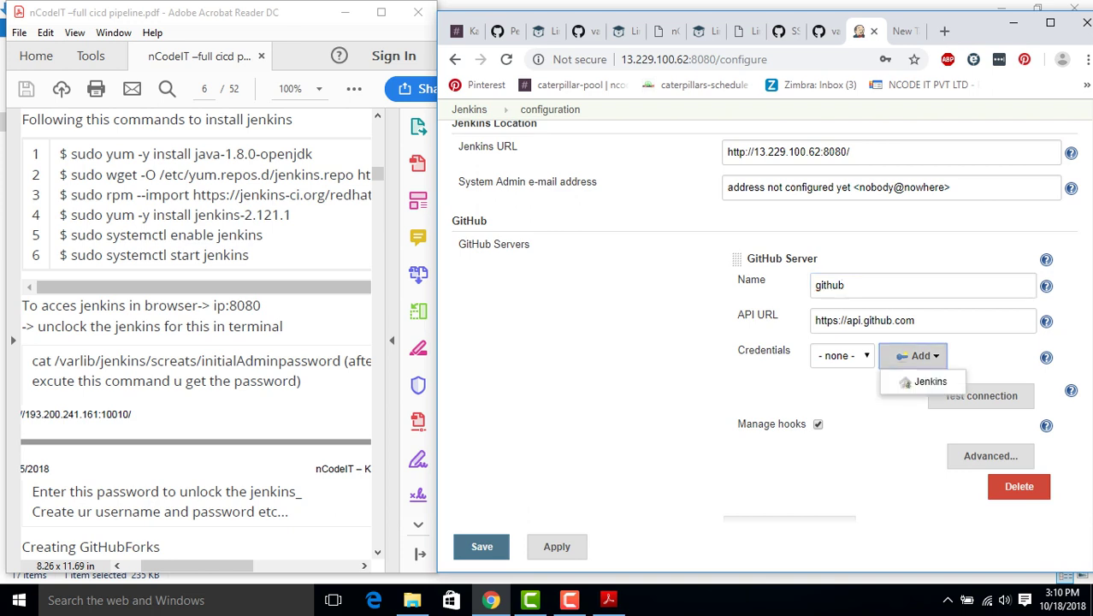
pyautogui.click(928, 382)
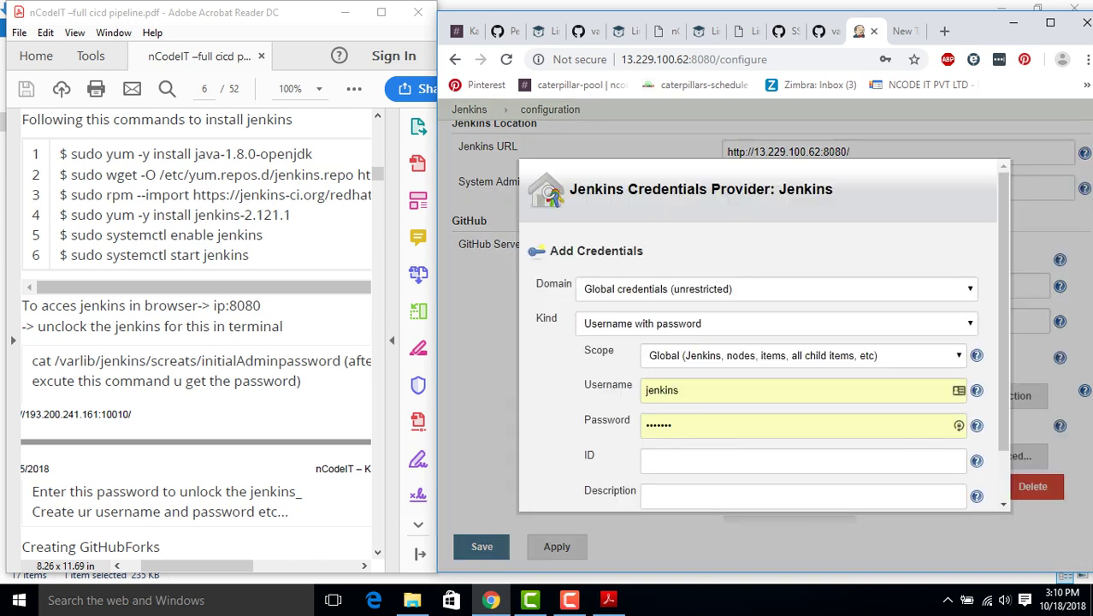
pyautogui.scroll(-1, 763, 334)
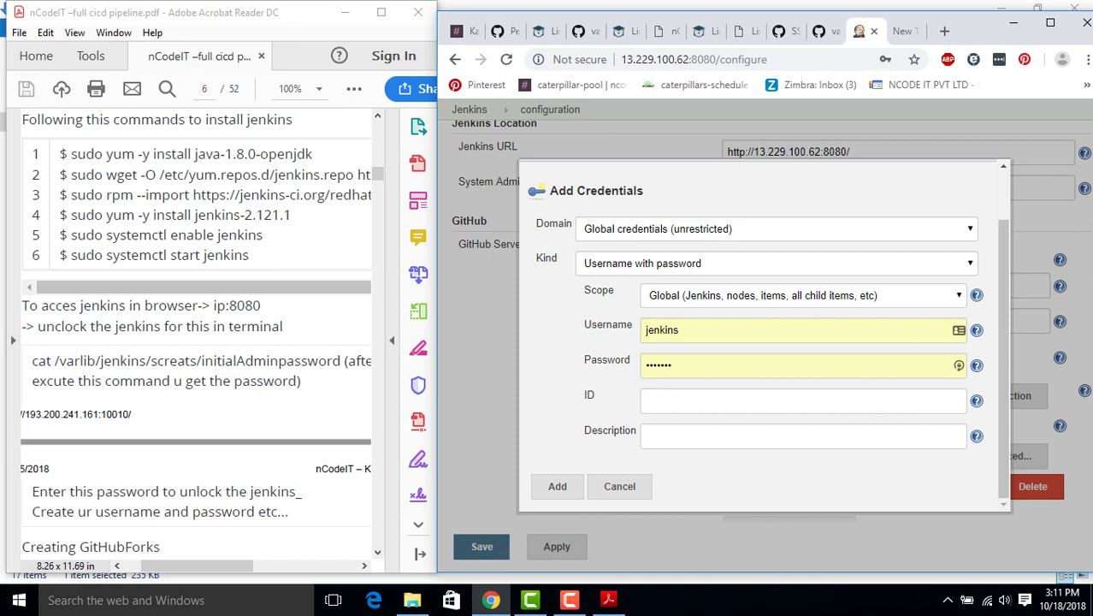
pyautogui.hotkey('alt', 'Down')
pyautogui.press('Down')
pyautogui.press('Down')
pyautogui.press('Down')
pyautogui.press('Down')
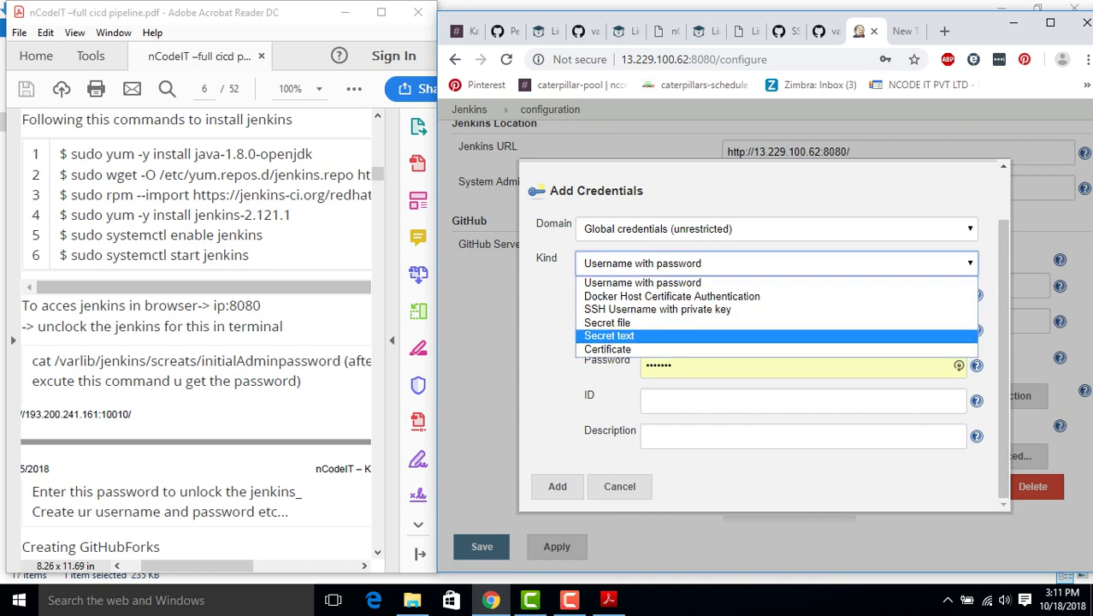
pyautogui.press('Return')
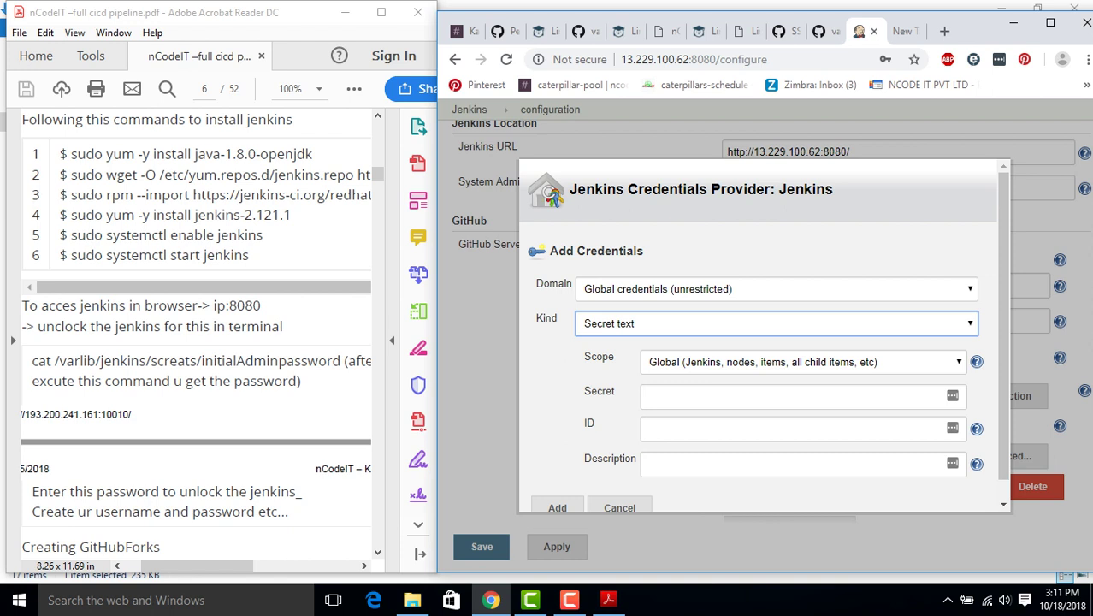
# Paste the GitHub personal access token as the credential's secret and enter github_key as its ID
pyautogui.click(795, 395)
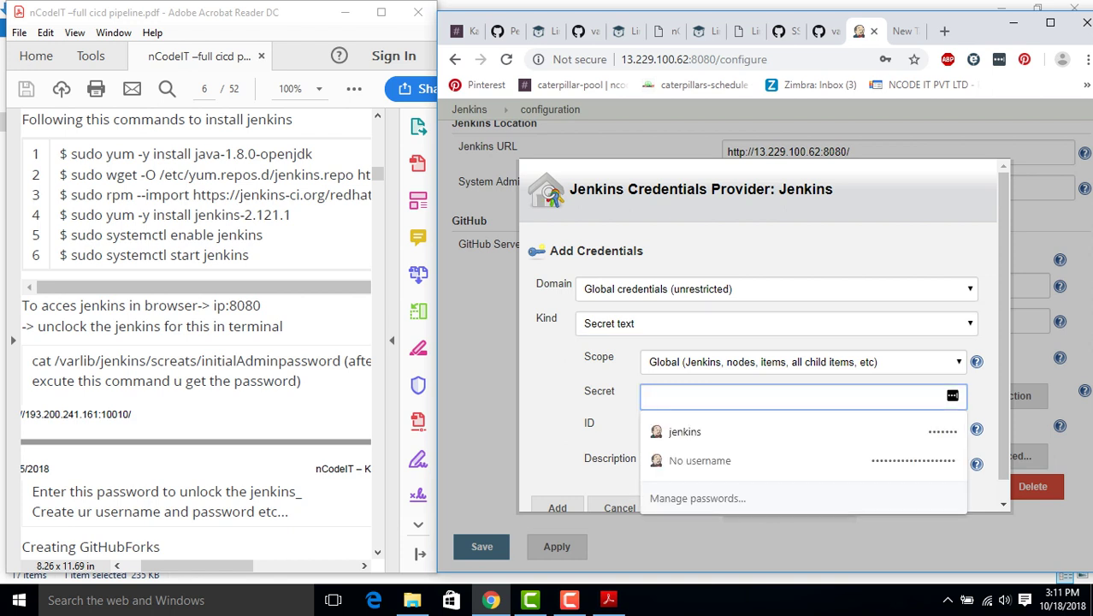
pyautogui.hotkey('ctrl', 'v')
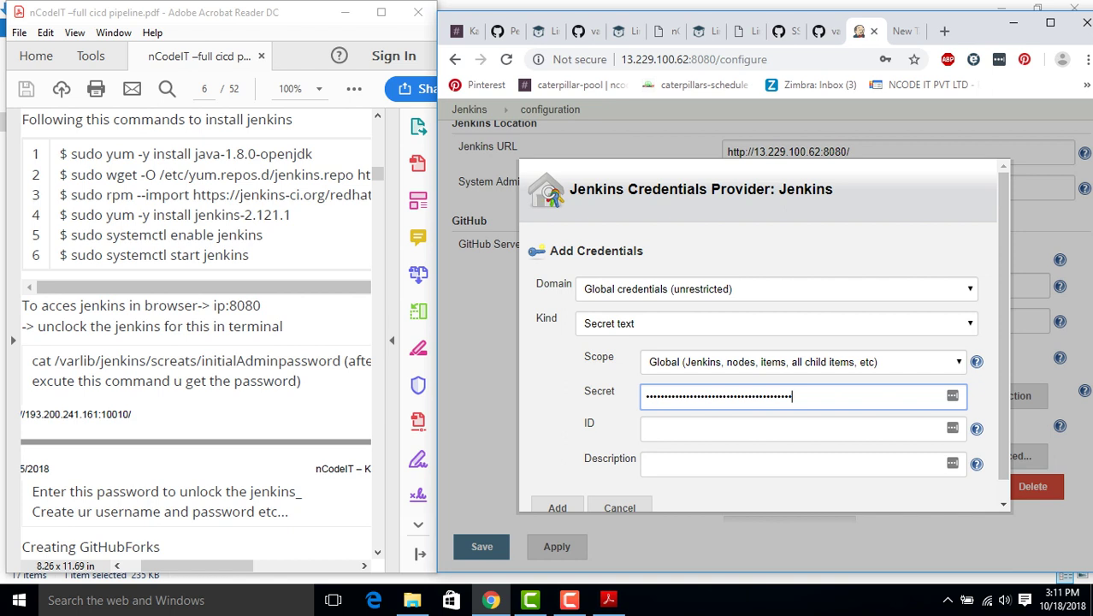
pyautogui.click(650, 428)
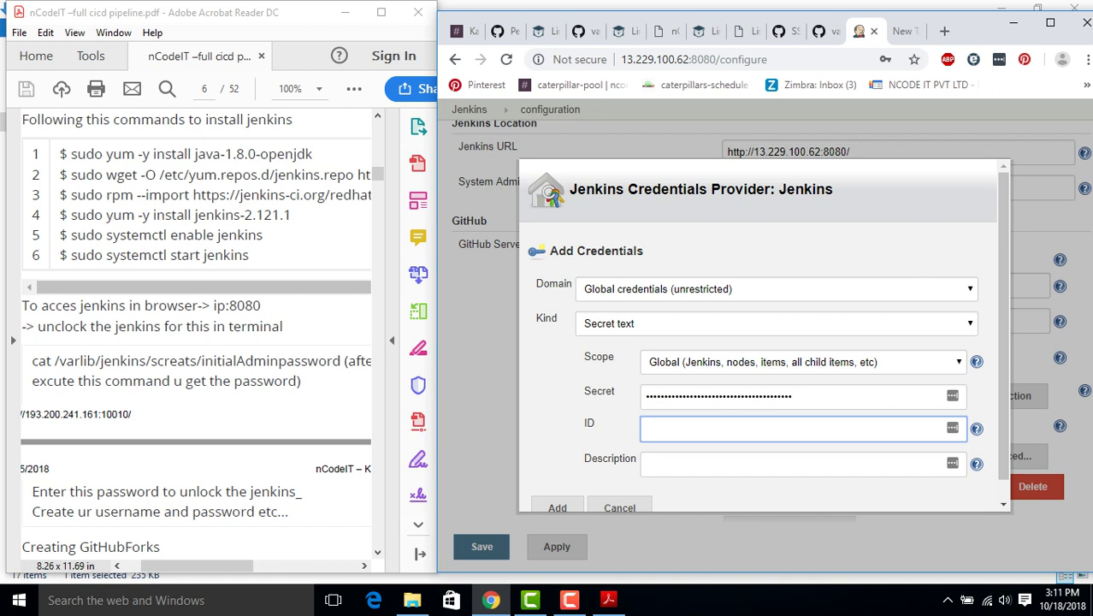
pyautogui.write('github')
pyautogui.write(' key')
pyautogui.press('BackSpace')
pyautogui.press('BackSpace')
pyautogui.press('BackSpace')
pyautogui.press('BackSpace')
pyautogui.write('_key')
pyautogui.scroll(-1, 763, 335)
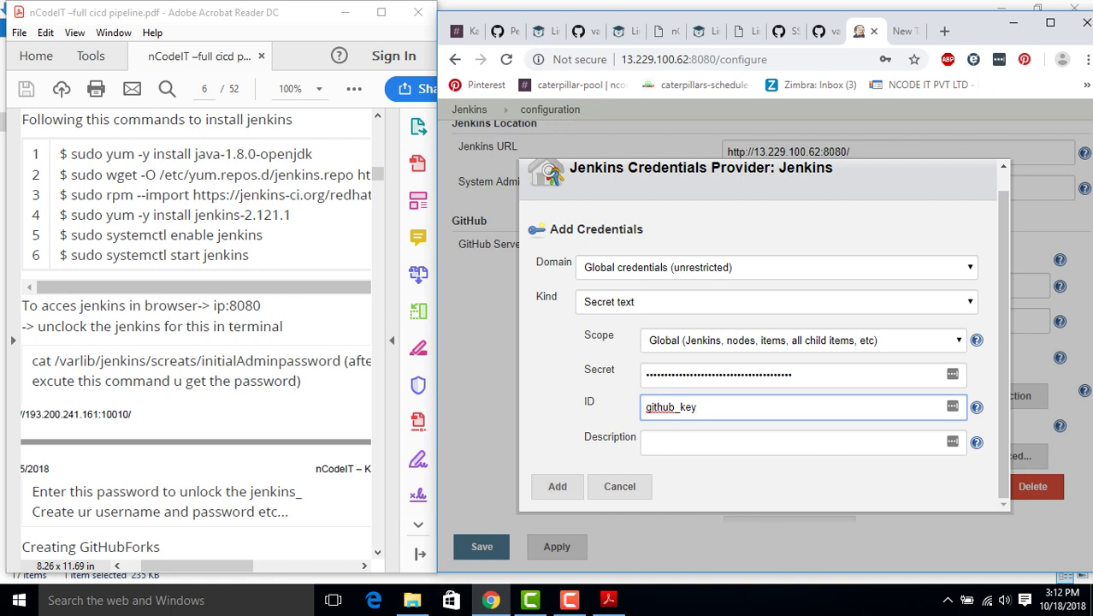
# Change the credential's ID to github_keys and add the credential, declining the browser's offer to update the saved password
pyautogui.click(674, 407)
pyautogui.click(698, 407)
pyautogui.write('s')
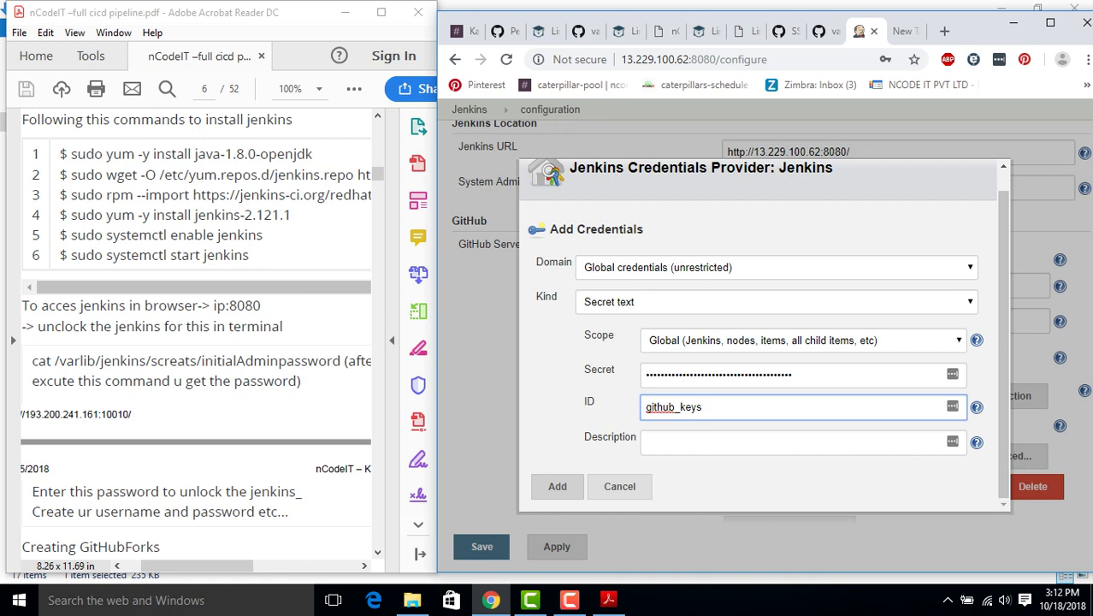
pyautogui.press('Return')
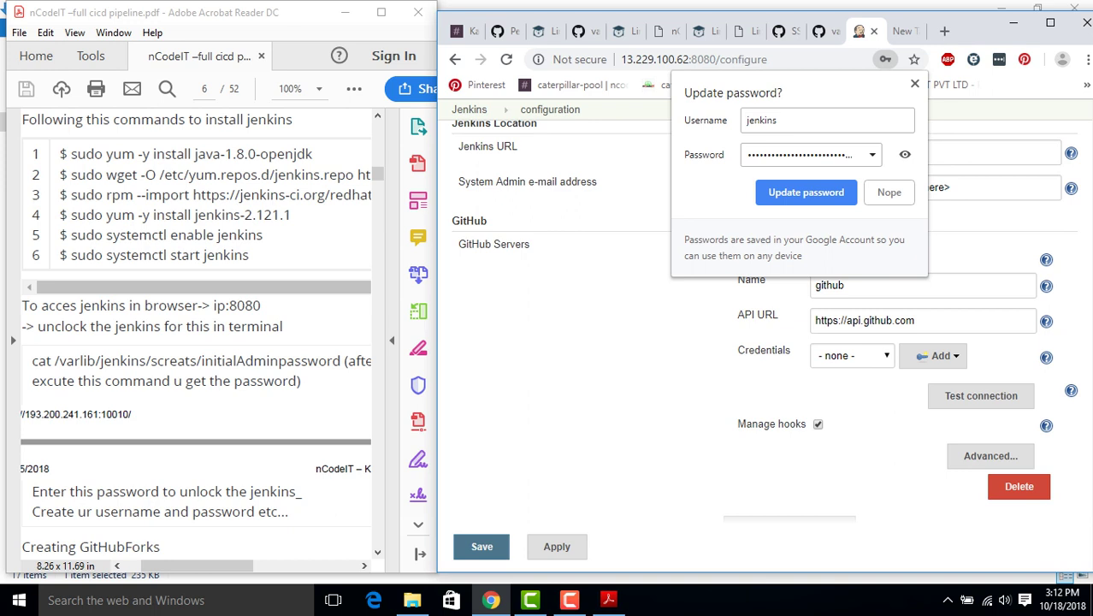
pyautogui.click(889, 191)
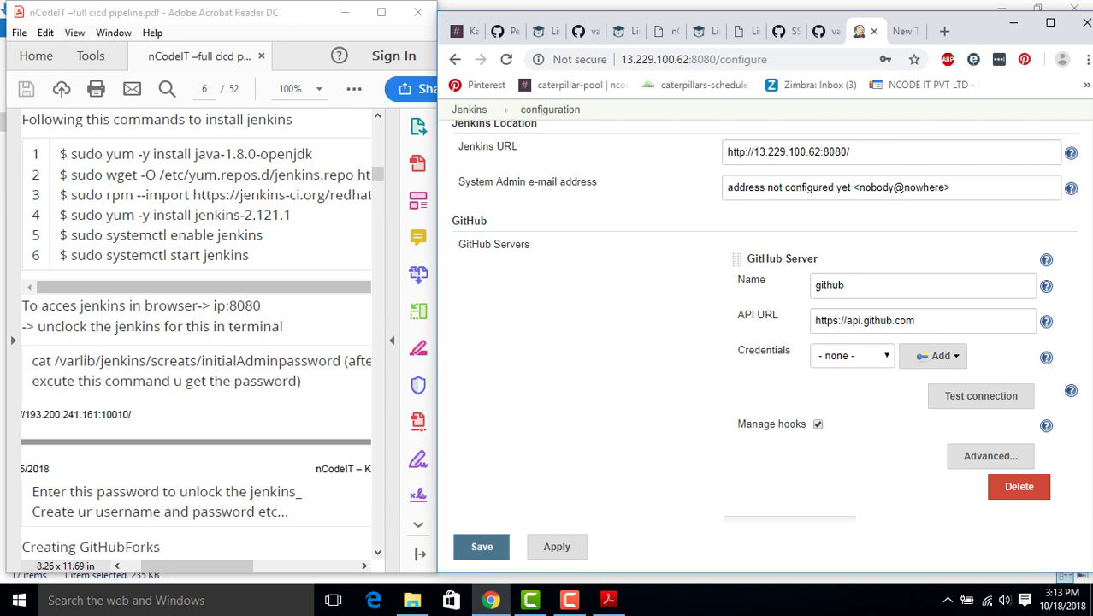
# Assign the github_keys credential to the github server, test its connection, and save the system configuration
pyautogui.click(853, 355)
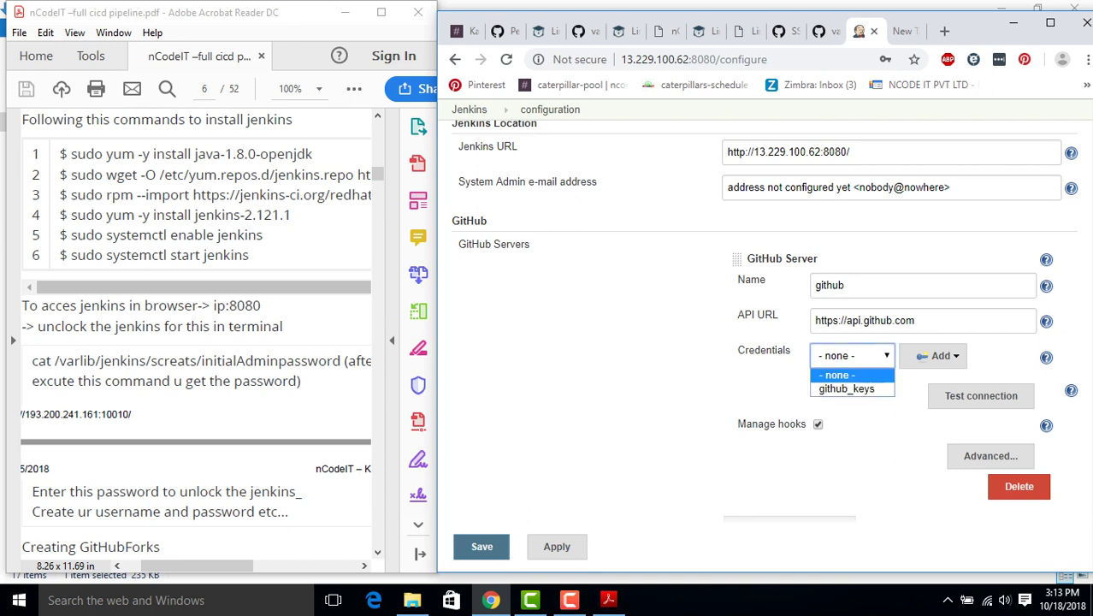
pyautogui.click(847, 383)
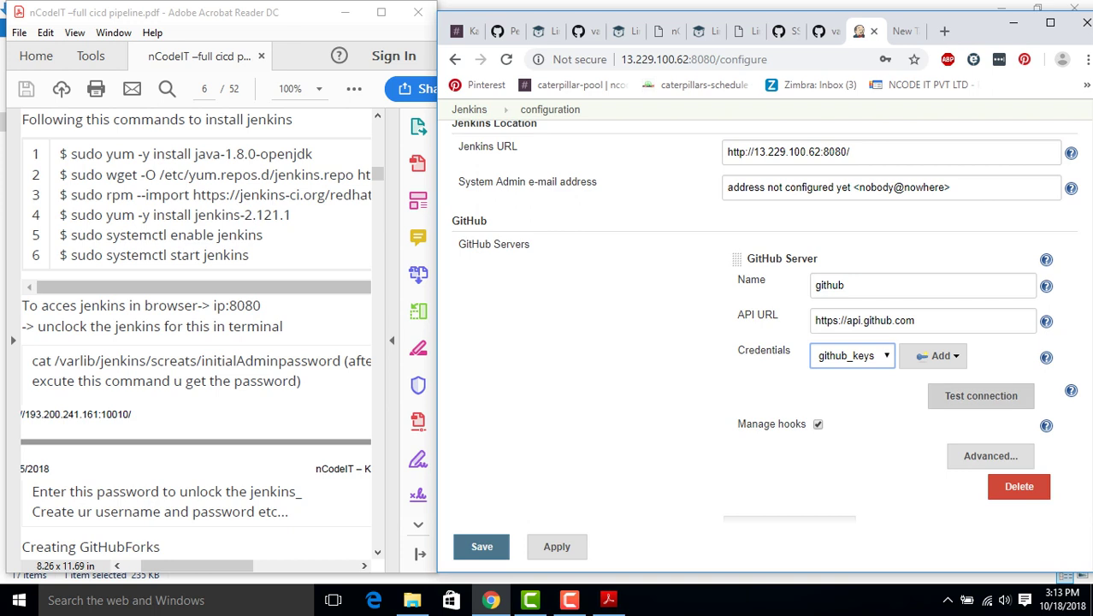
pyautogui.click(981, 395)
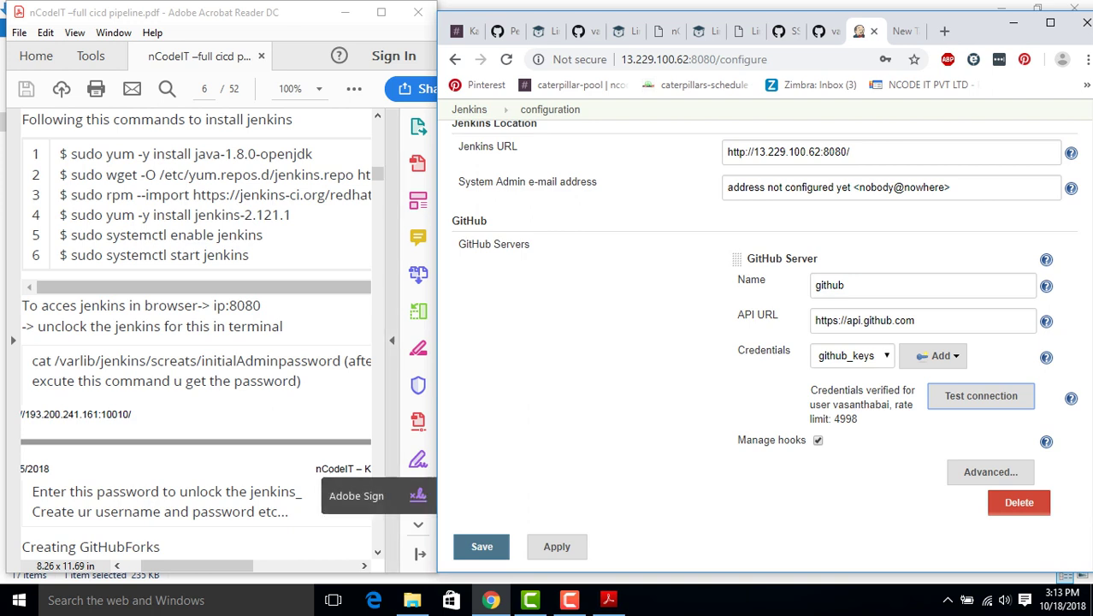
pyautogui.click(481, 546)
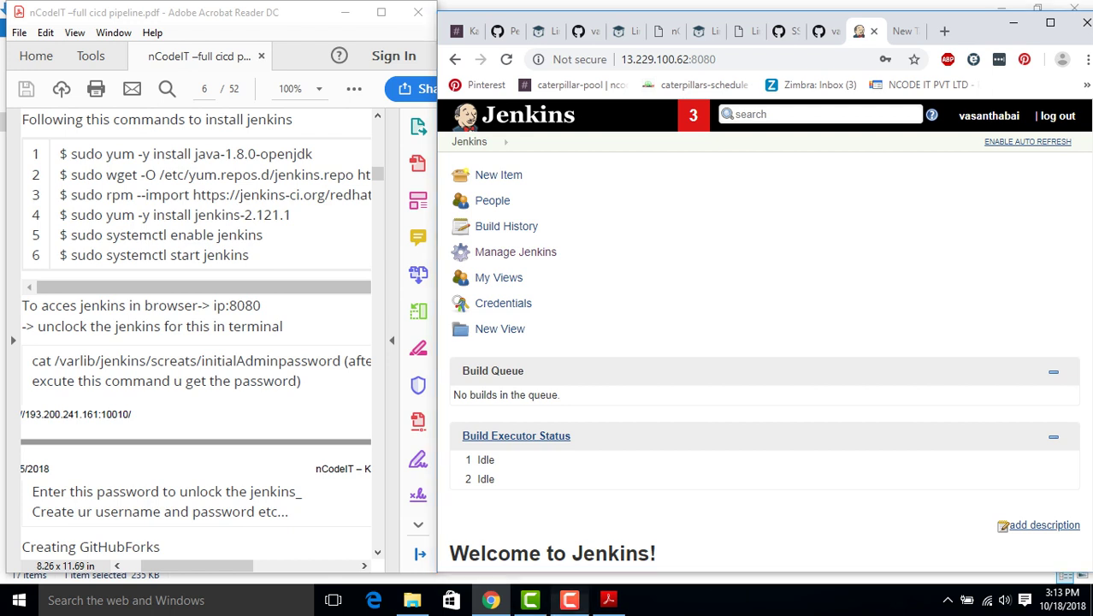
pyautogui.click(569, 600)
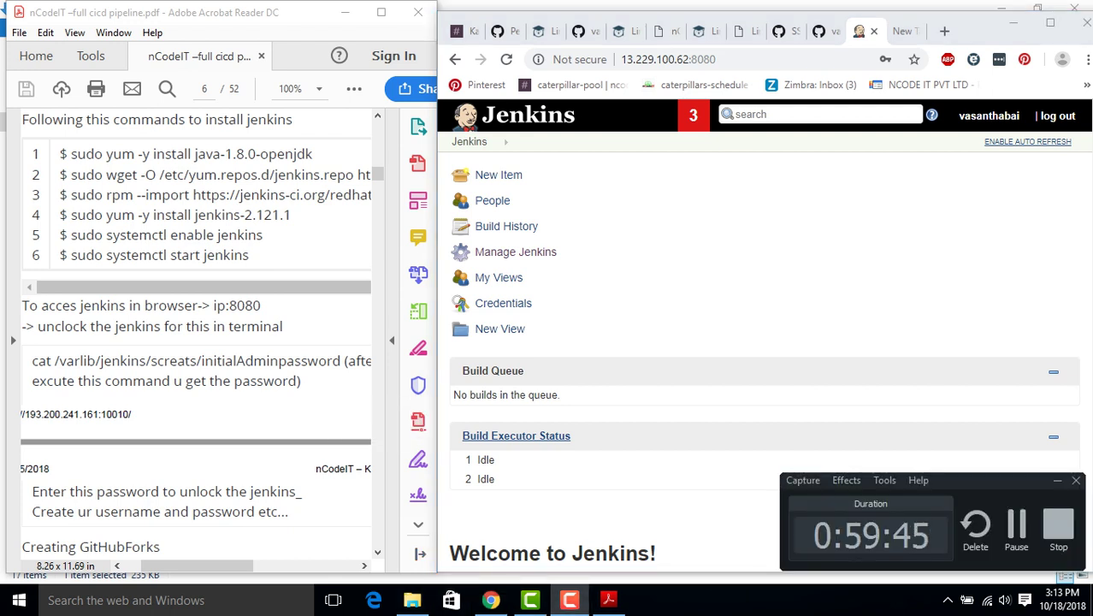
pyautogui.hotkey('alt', 'Tab')
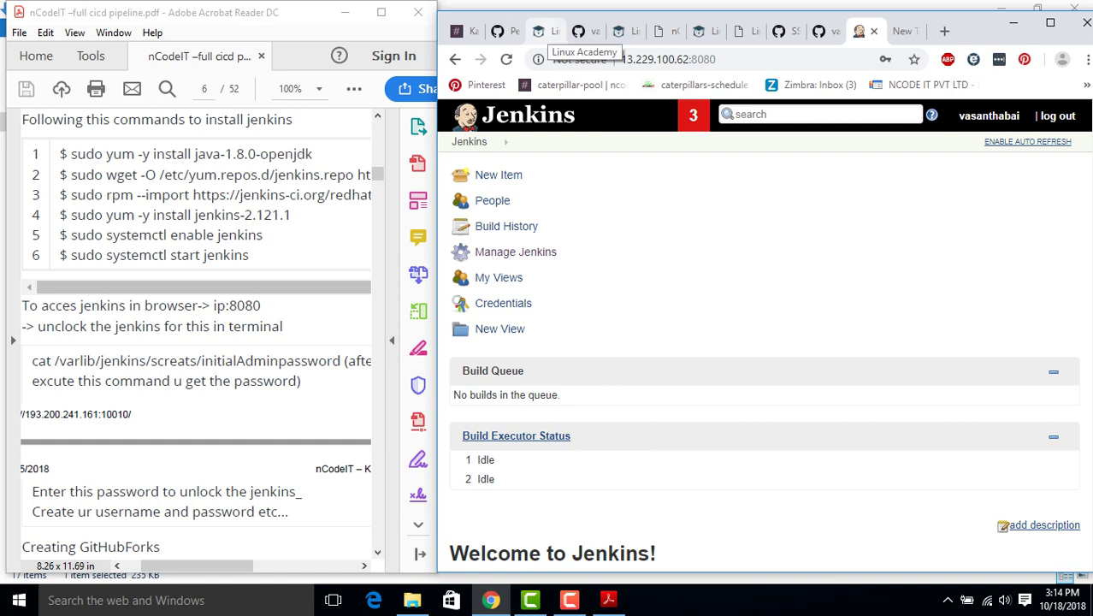
pyautogui.click(541, 32)
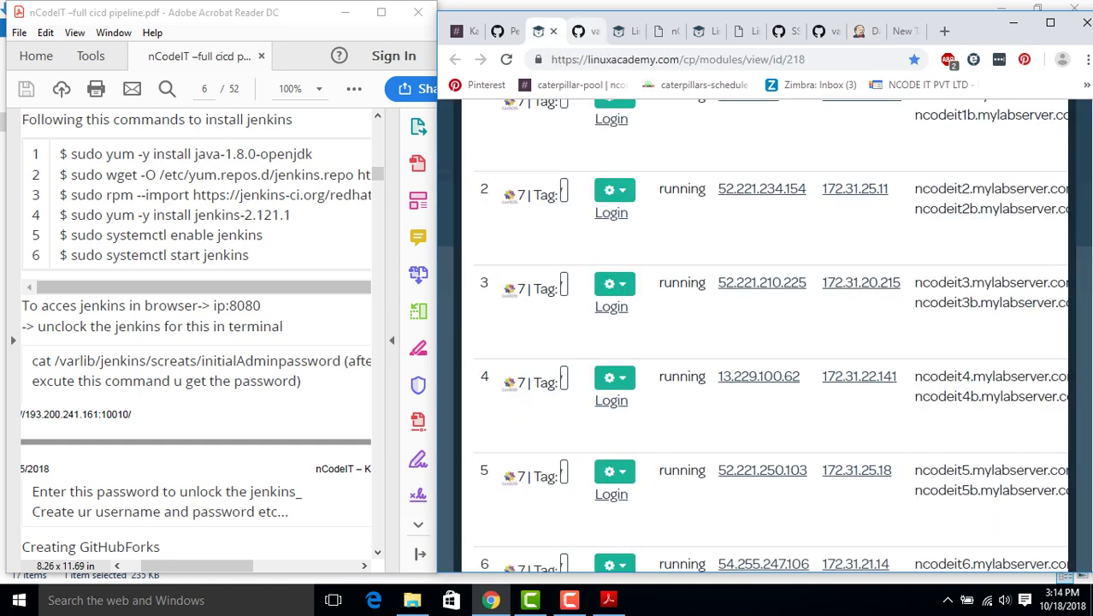
pyautogui.click(584, 32)
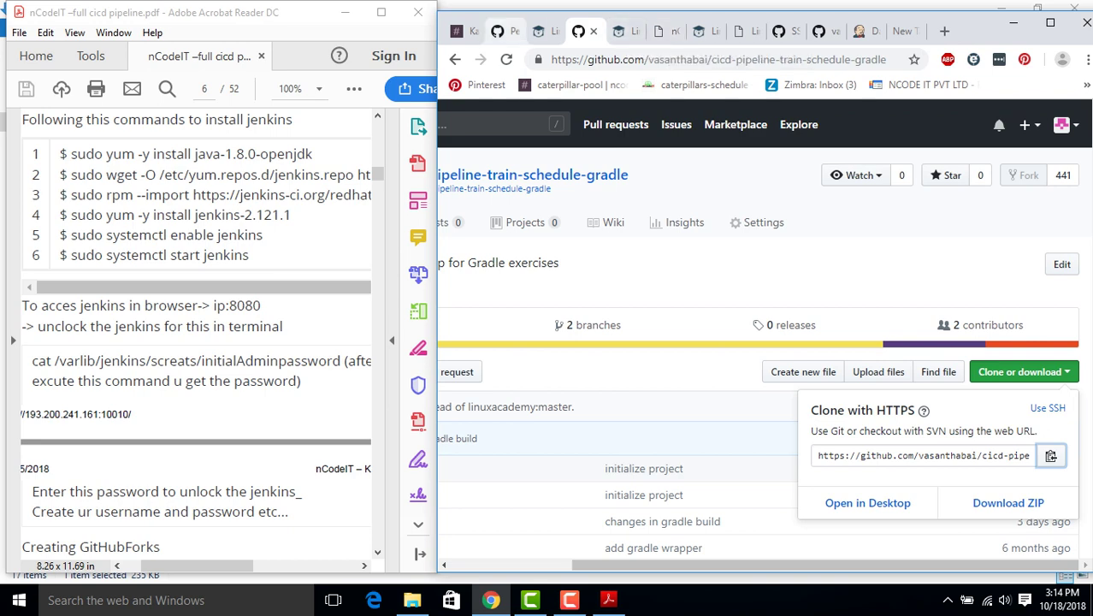
# Go back to the forked cicd-pipeline-train-schedule-jenkins repository on GitHub and copy its page URL
pyautogui.click(499, 32)
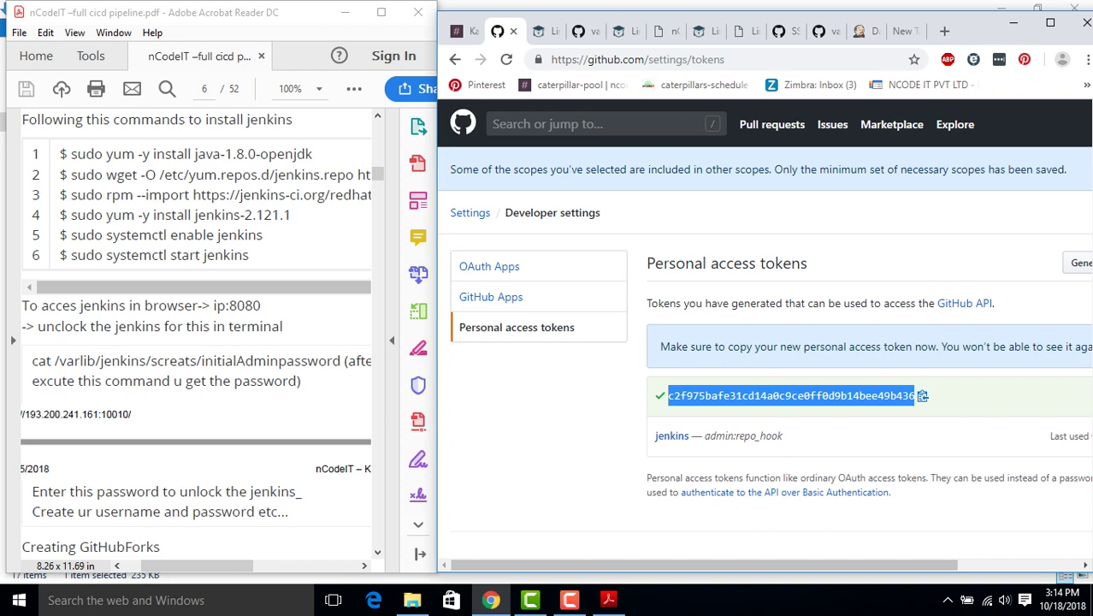
pyautogui.click(455, 59)
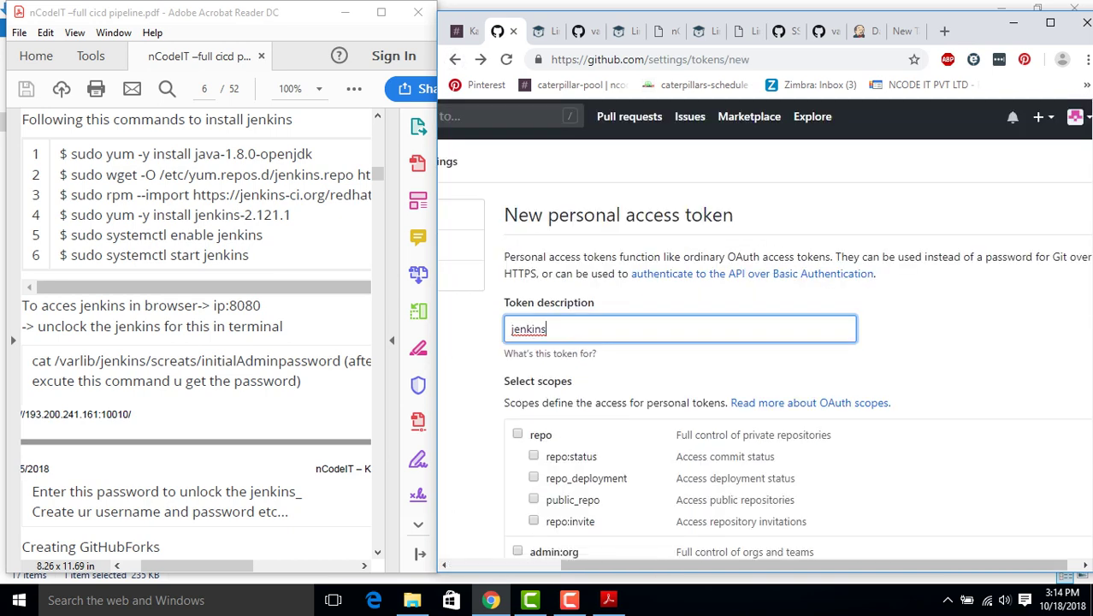
pyautogui.hotkey('alt', 'Left')
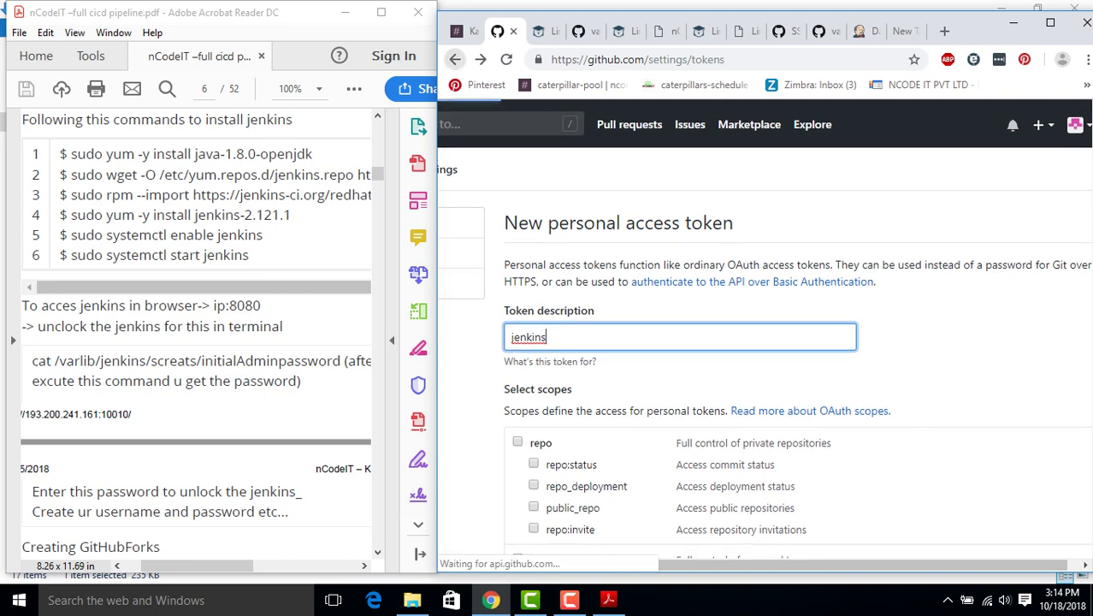
pyautogui.hotkey('alt', 'Left')
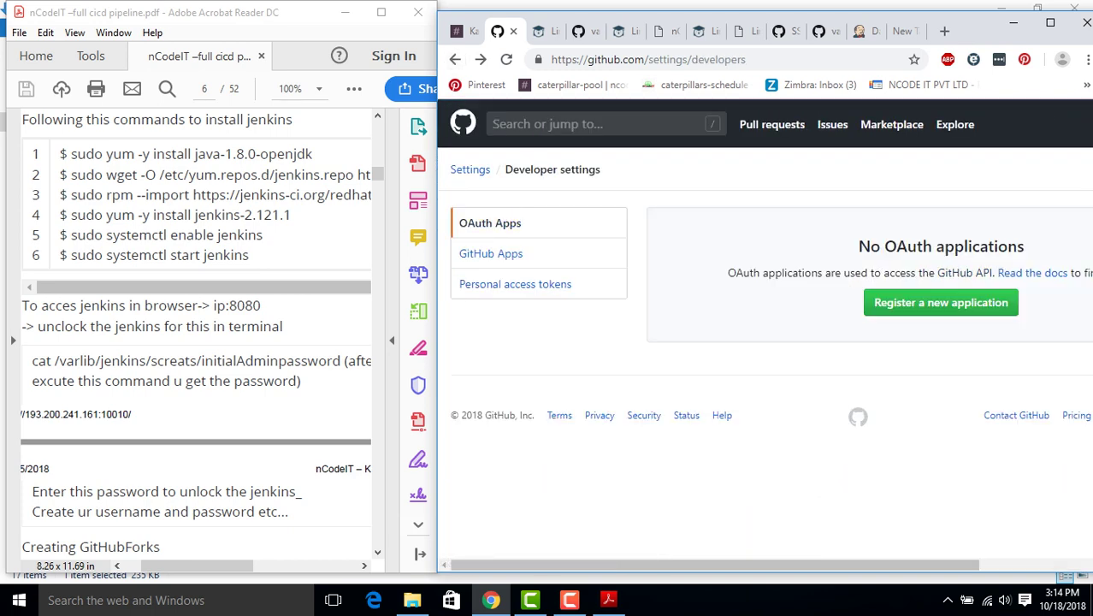
pyautogui.moveTo(716, 565)
pyautogui.mouseDown()
pyautogui.moveTo(828, 564)
pyautogui.moveTo(701, 565)
pyautogui.mouseUp()
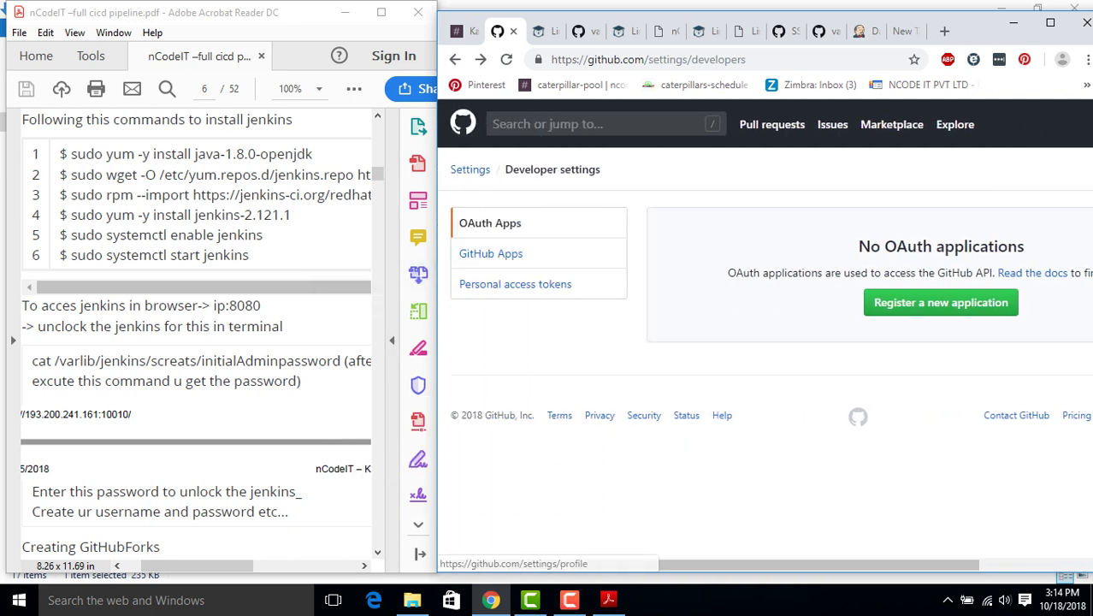
pyautogui.click(454, 59)
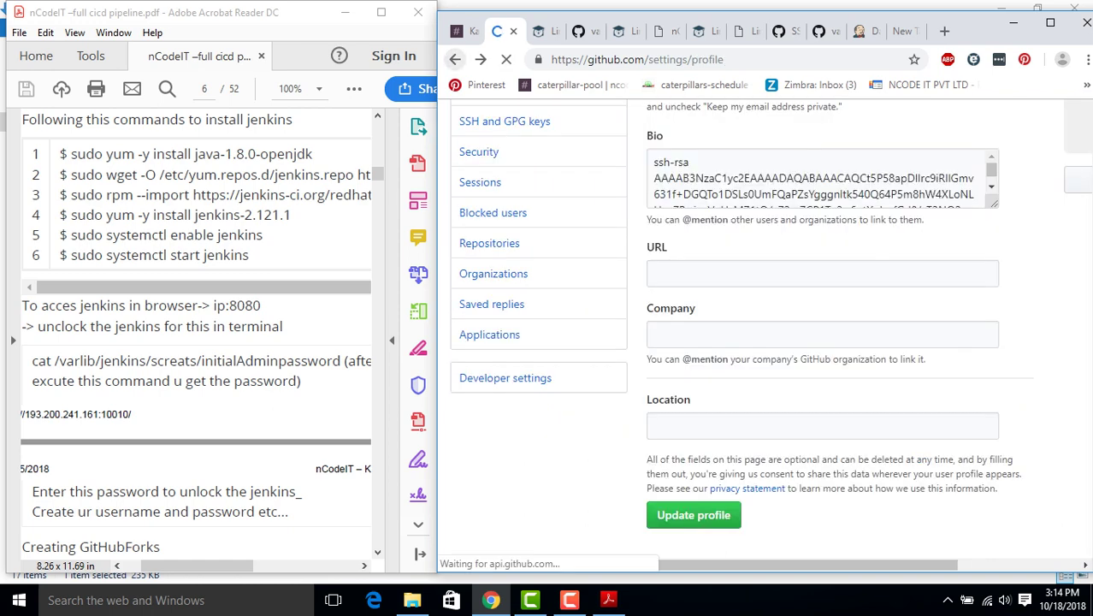
pyautogui.click(455, 59)
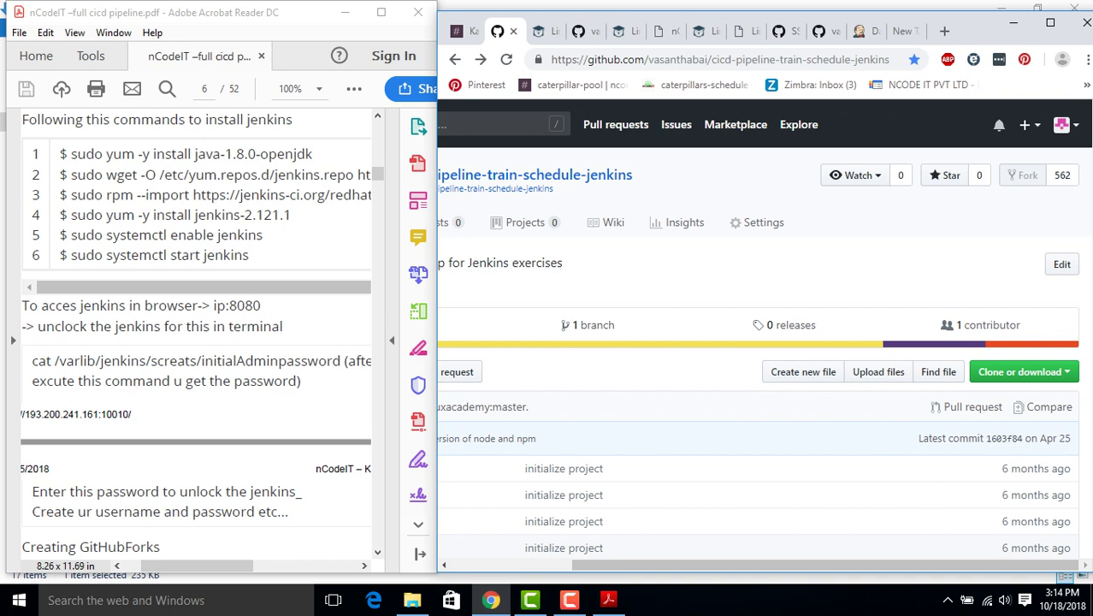
pyautogui.hscroll(-3, 1090, 407)
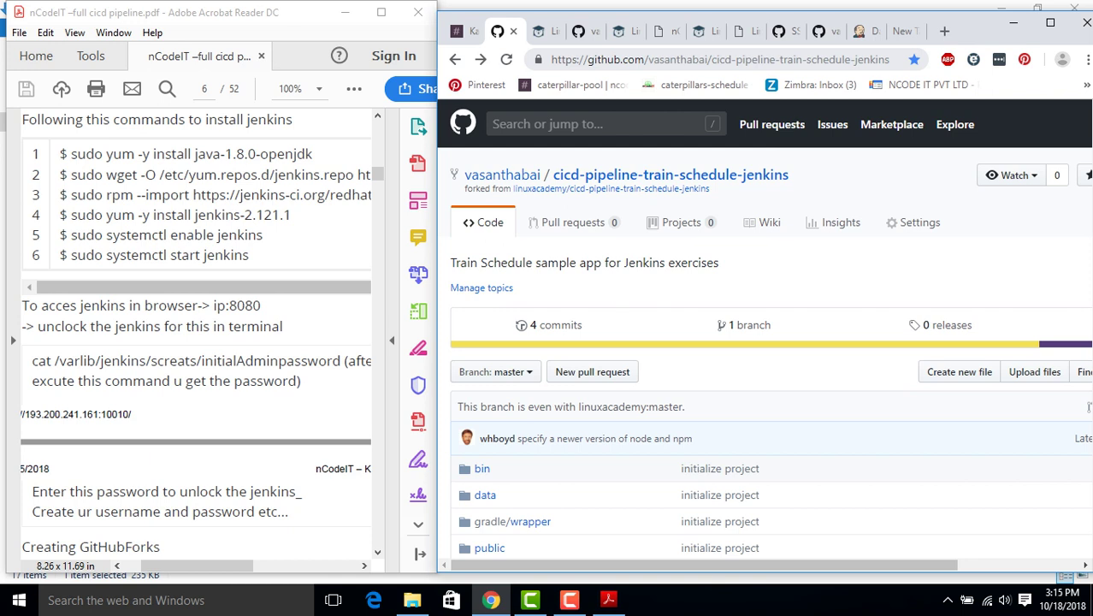
pyautogui.moveTo(552, 59); pyautogui.dragTo(890, 59)
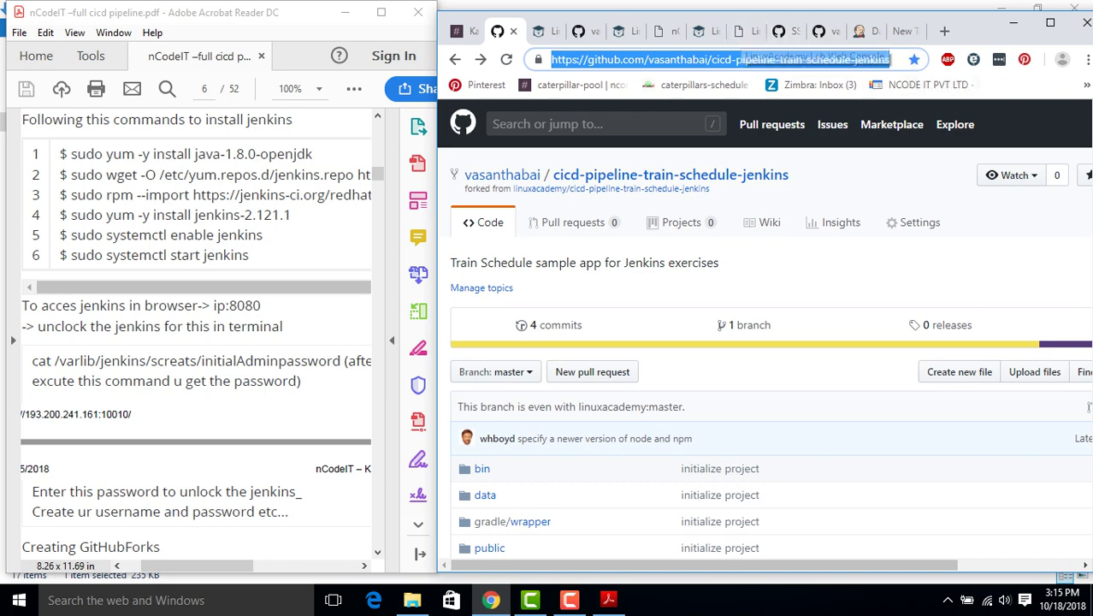
# Start a new item in Jenkins and name it train_schedule
pyautogui.click(862, 30)
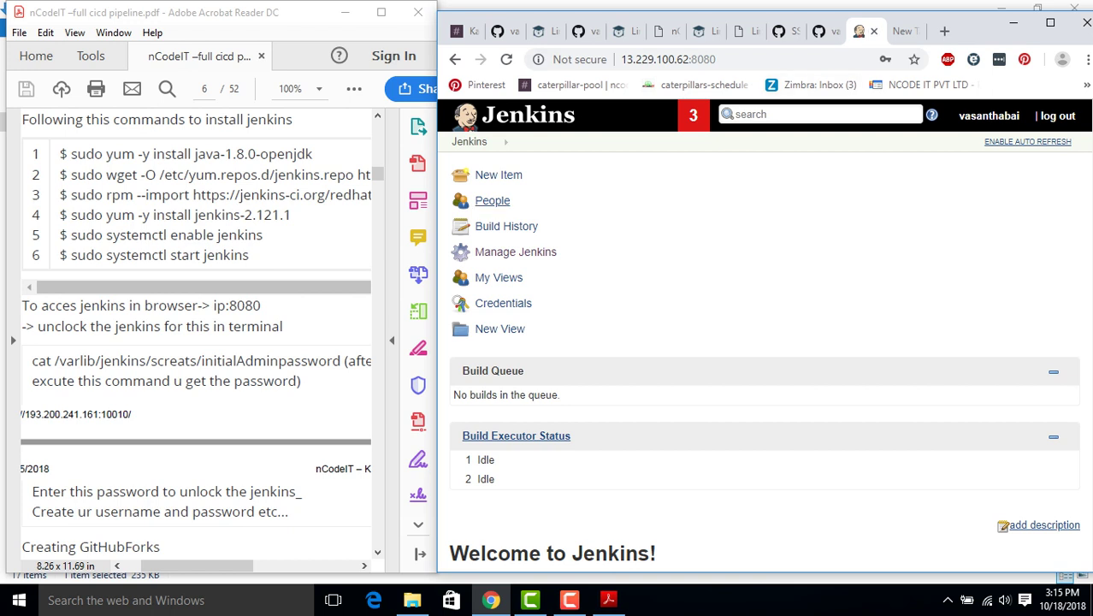
pyautogui.click(499, 175)
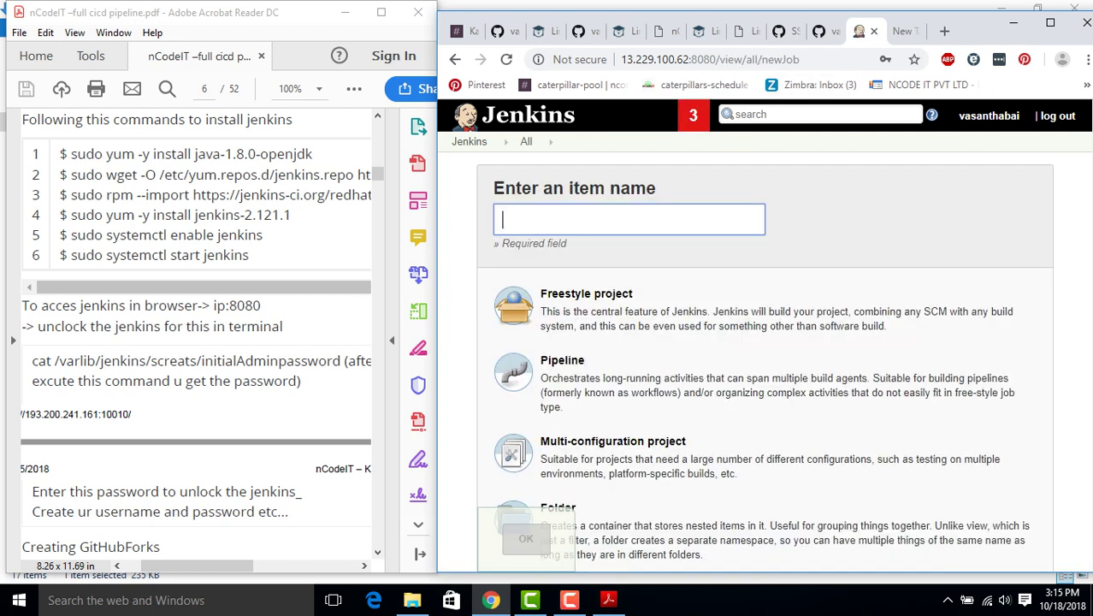
pyautogui.write('trai')
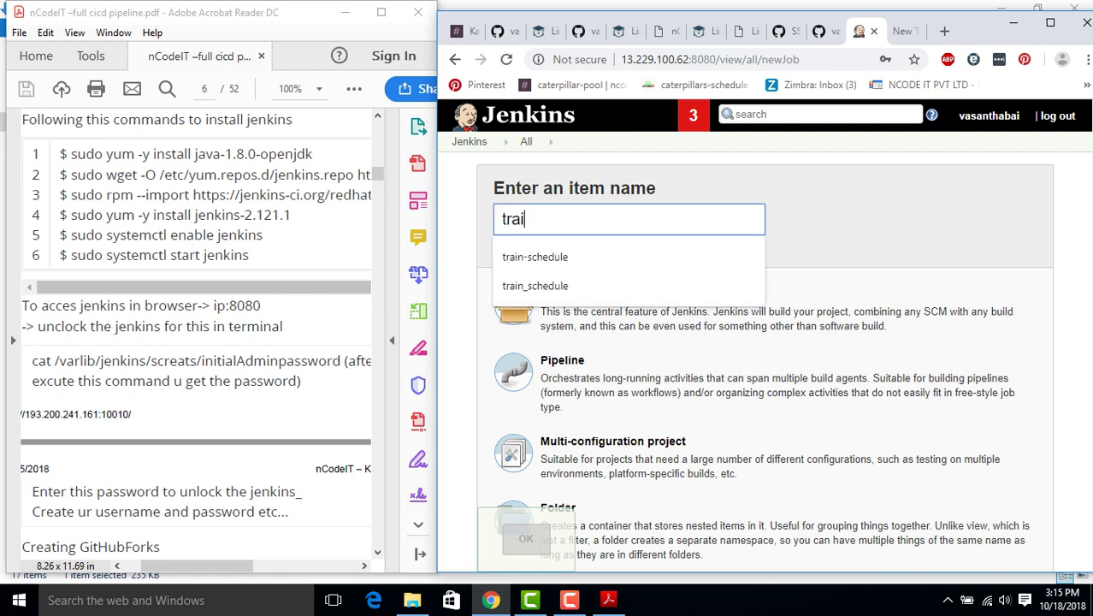
pyautogui.write('n_')
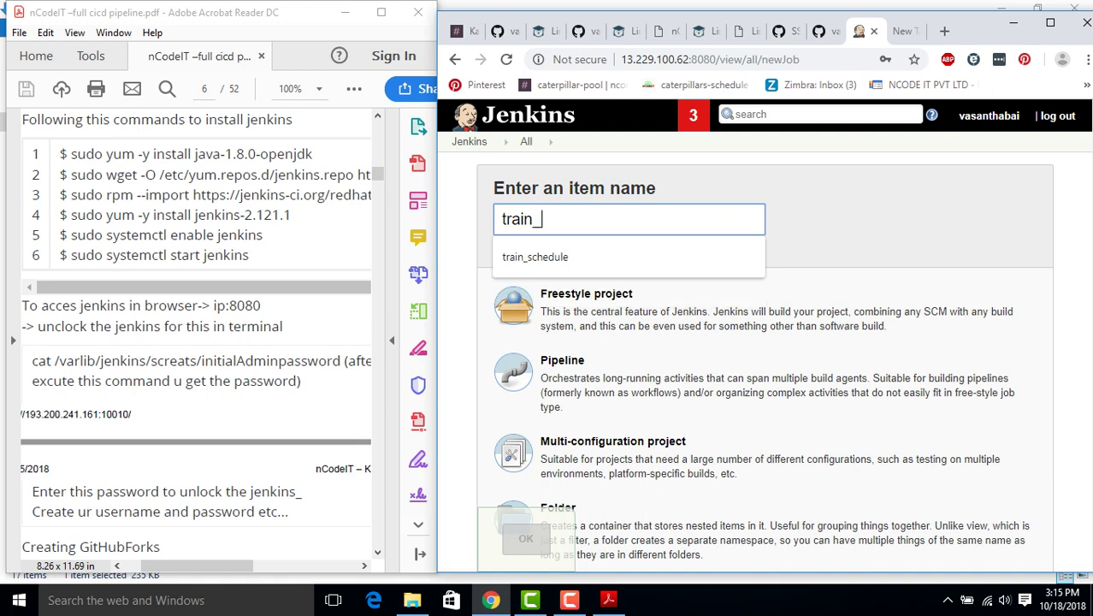
pyautogui.write('schedule')
pyautogui.click(596, 219)
pyautogui.click(540, 219)
pyautogui.press('Delete')
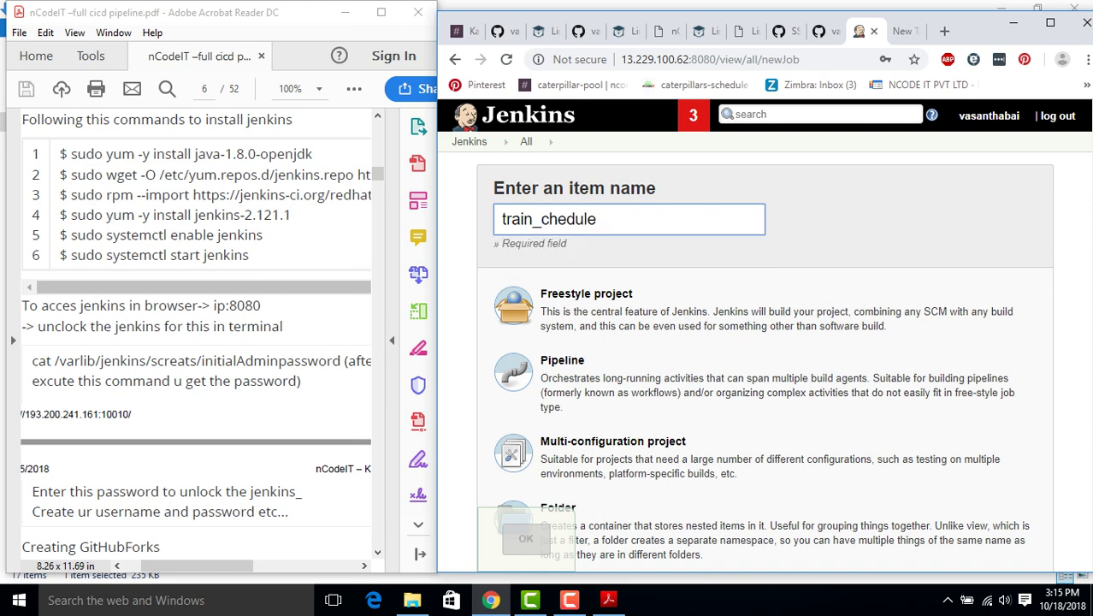
pyautogui.write('S')
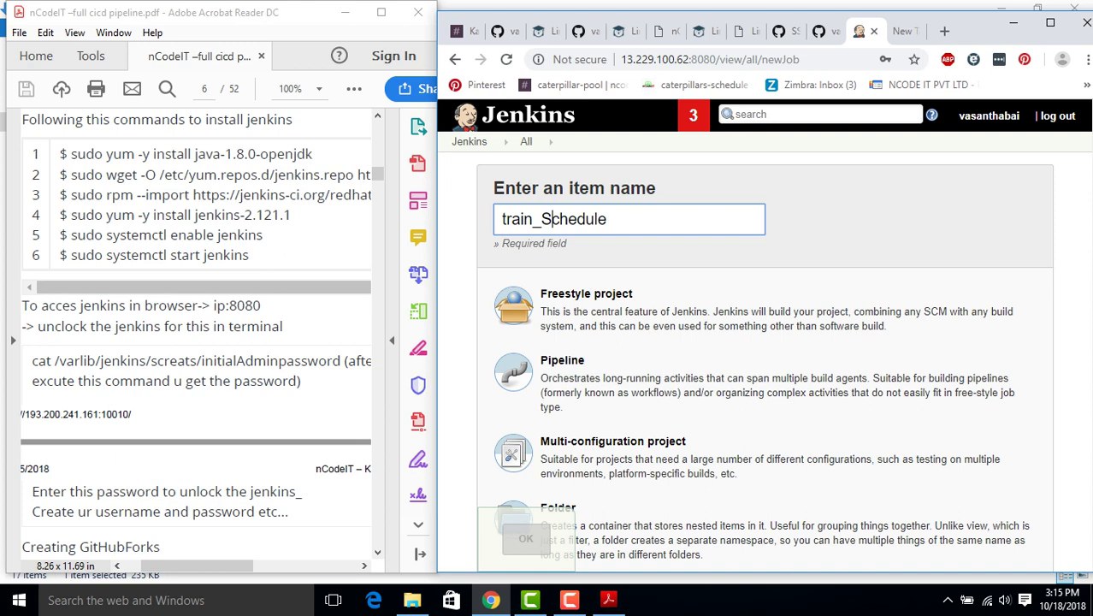
pyautogui.press('Down')
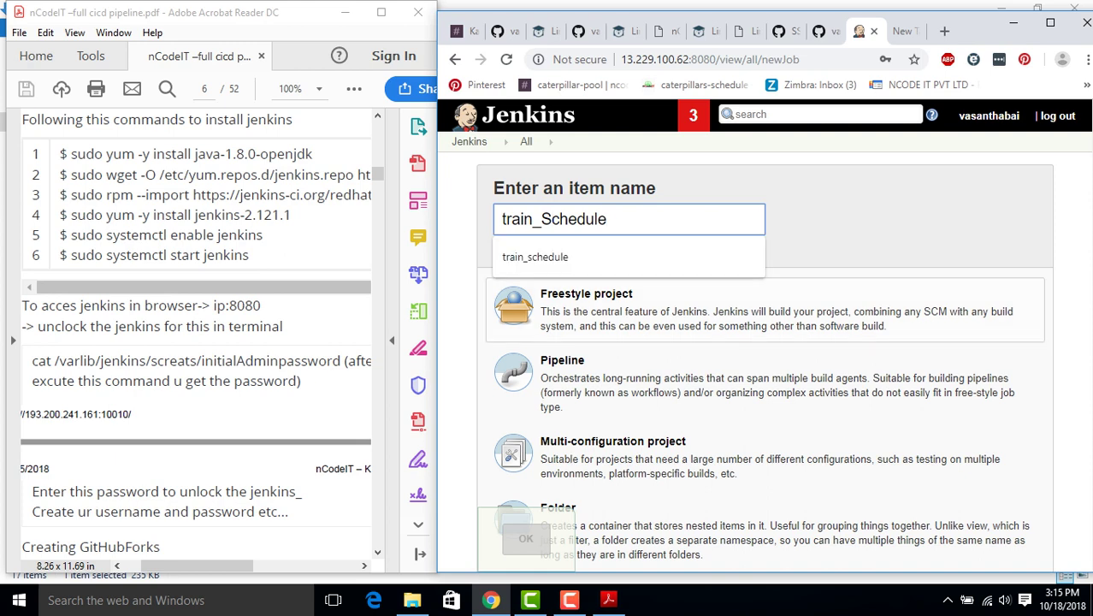
pyautogui.press('Down')
pyautogui.press('Up')
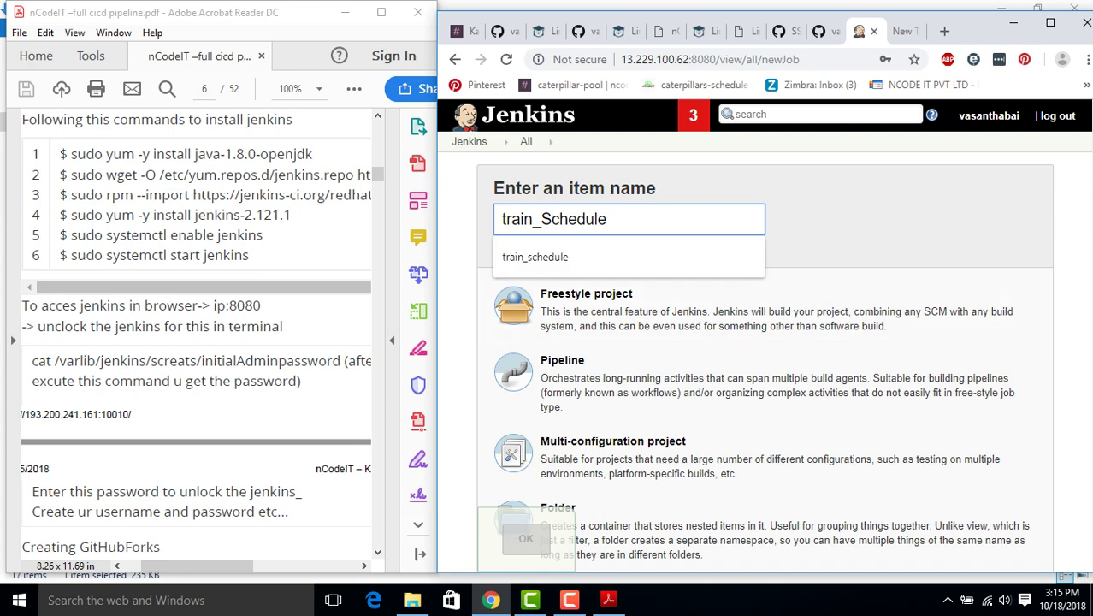
pyautogui.press('Down')
pyautogui.press('Return')
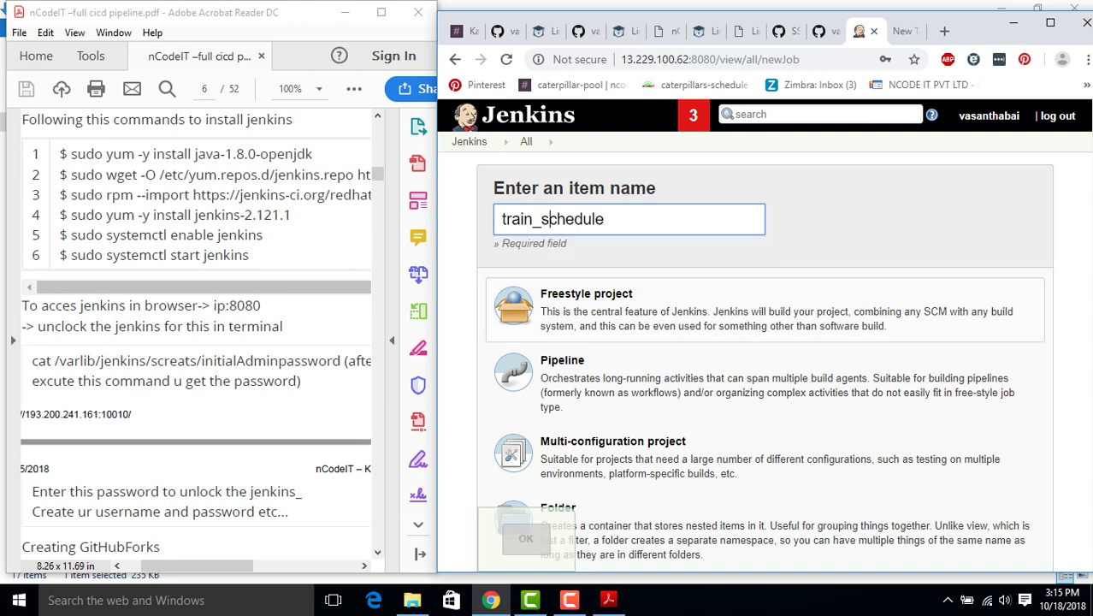
# Choose Freestyle project as the item type and create the item
pyautogui.press('Tab')
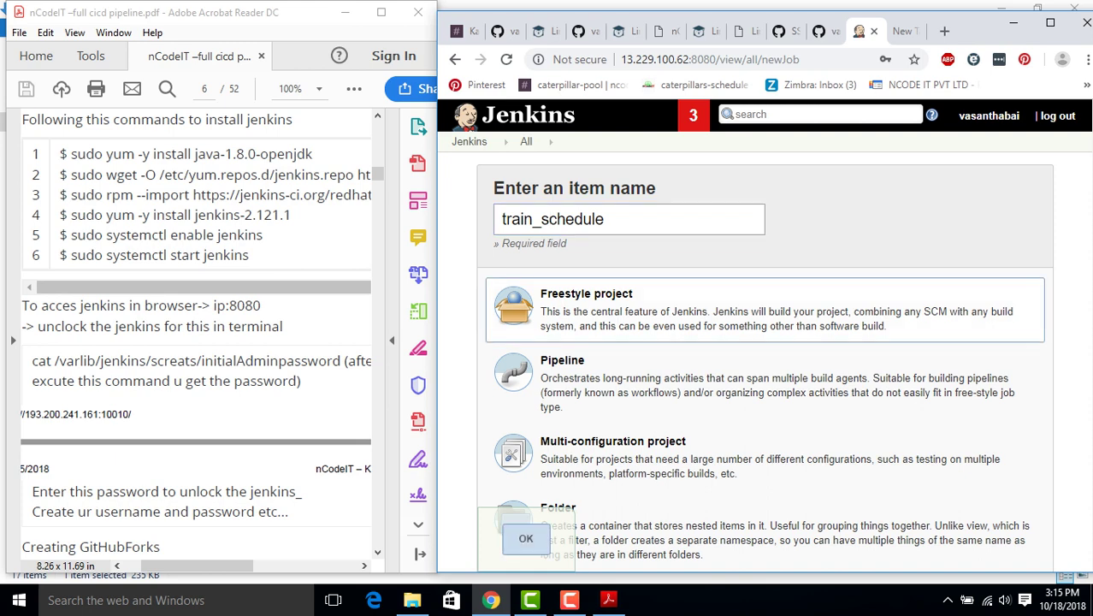
pyautogui.scroll(-3, 765, 343)
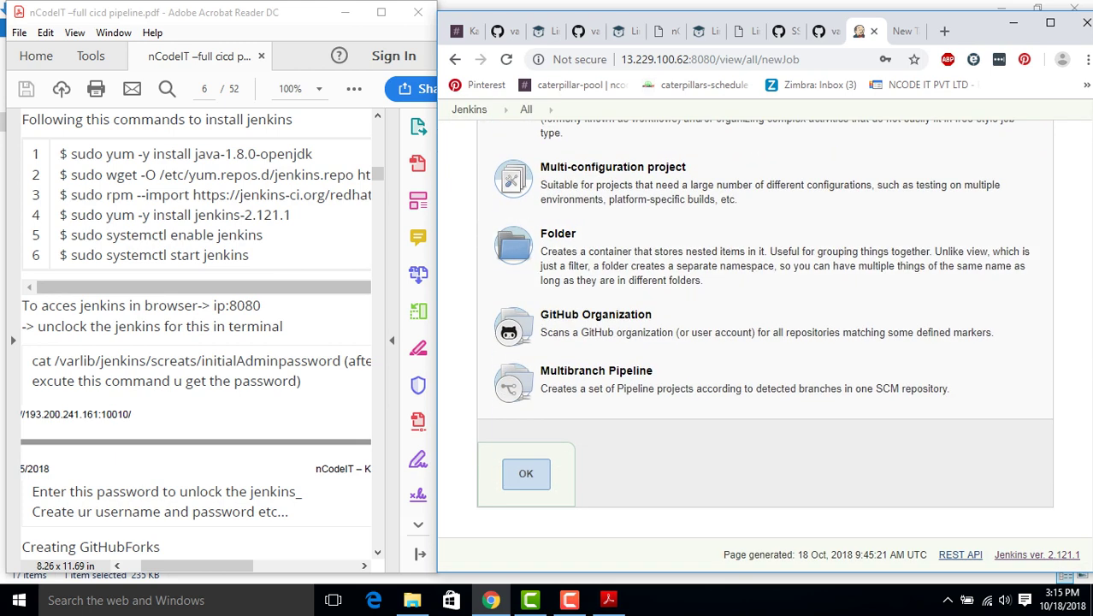
pyautogui.scroll(3, 765, 342)
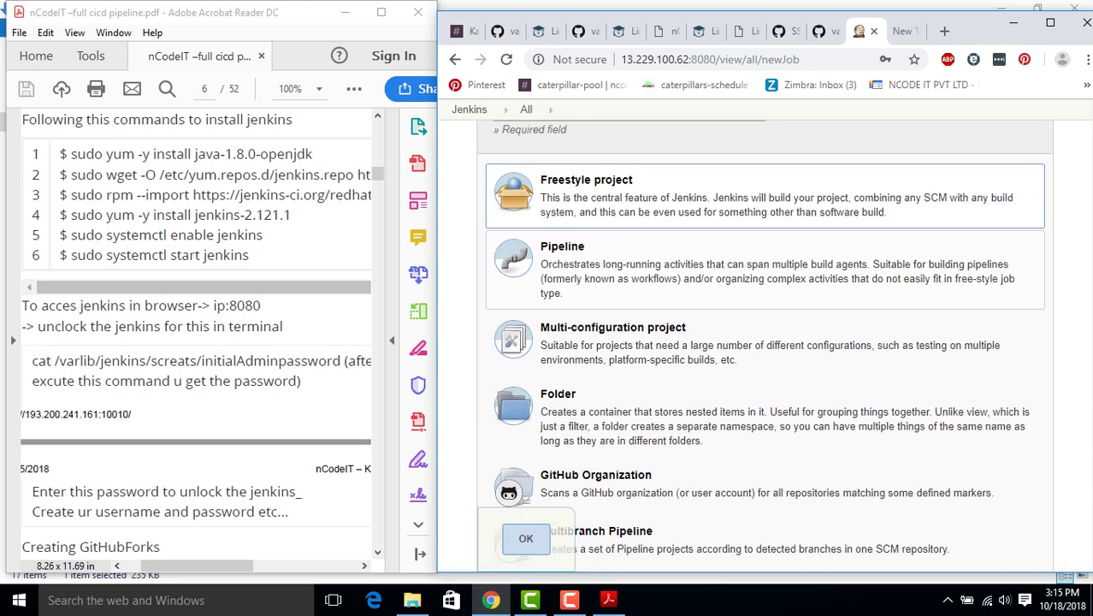
pyautogui.click(526, 539)
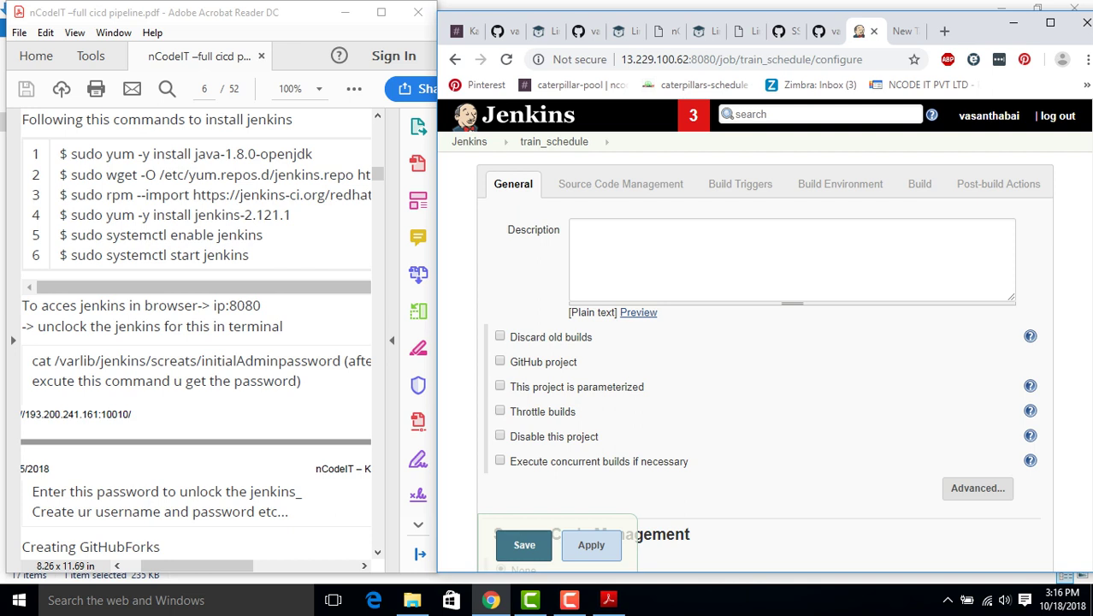
# Mark the job as a GitHub project and set its project URL to the forked cicd-pipeline-train-schedule-jenkins repository
pyautogui.click(500, 361)
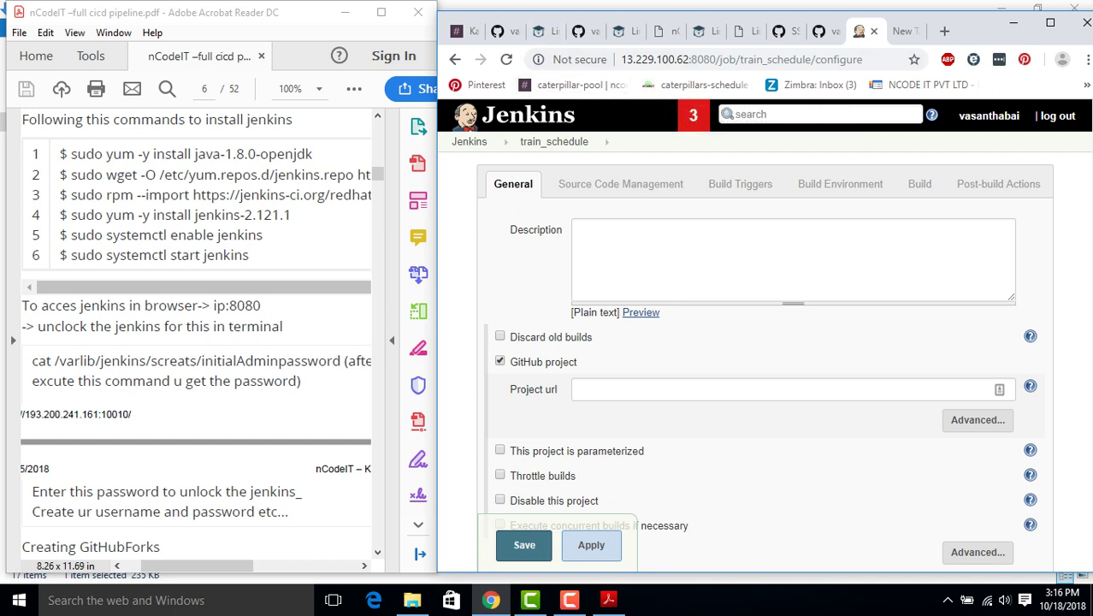
pyautogui.hotkey('ctrl', '2')
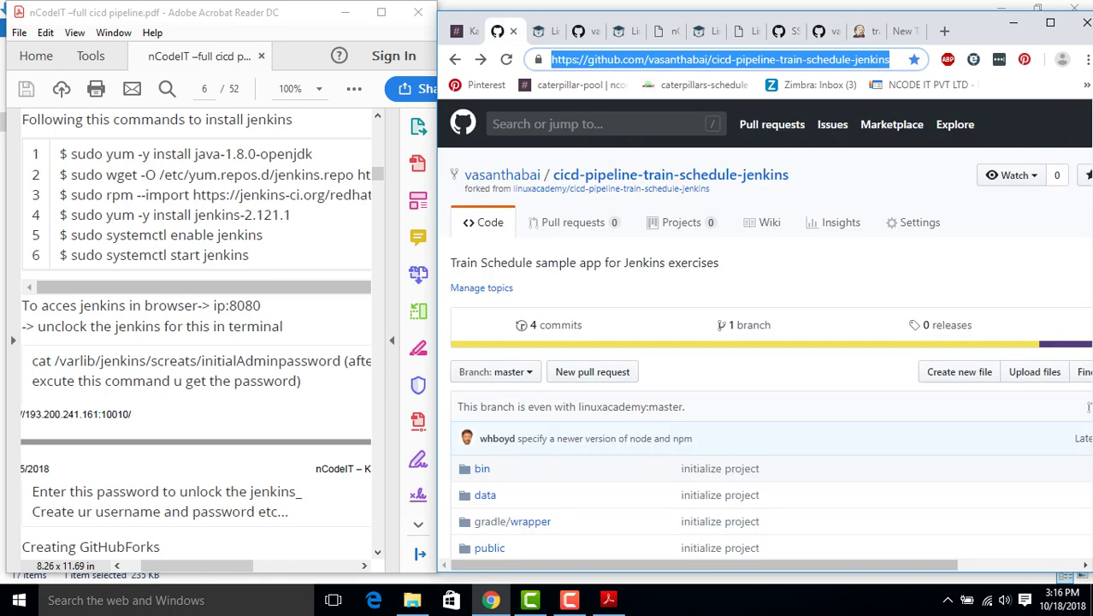
pyautogui.click(859, 30)
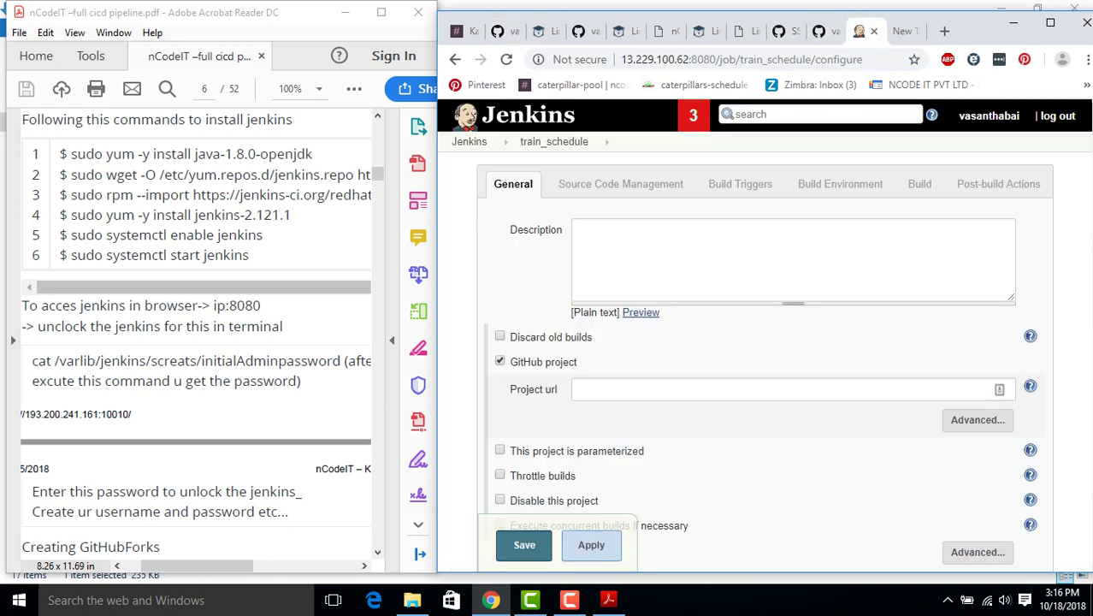
pyautogui.click(577, 390)
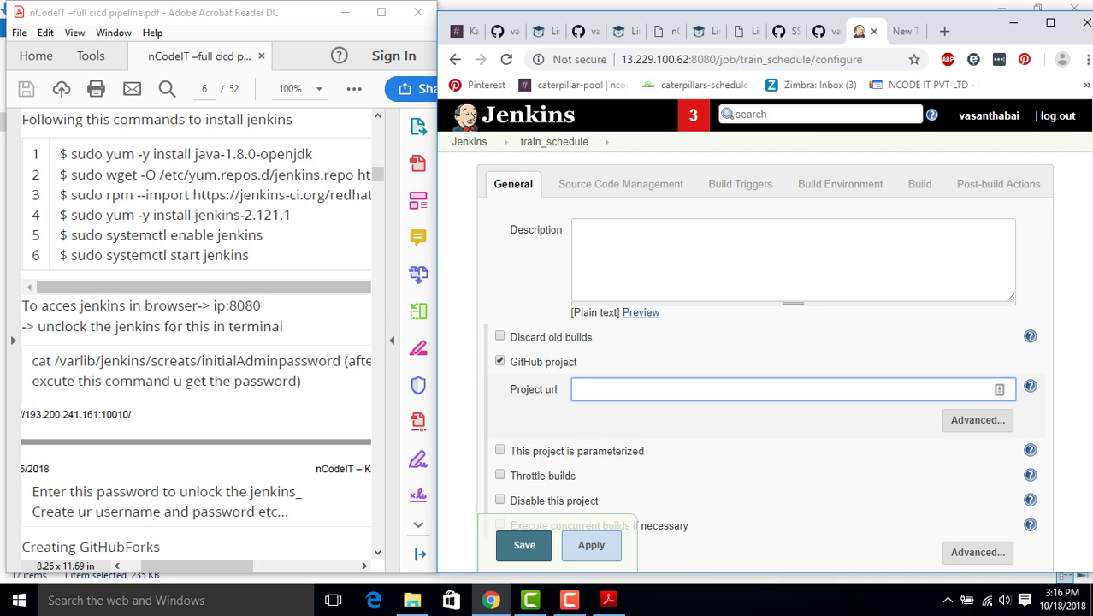
pyautogui.write('https://github.com/vasanthabai/cicd-pipeline-train-schedule-jenkins')
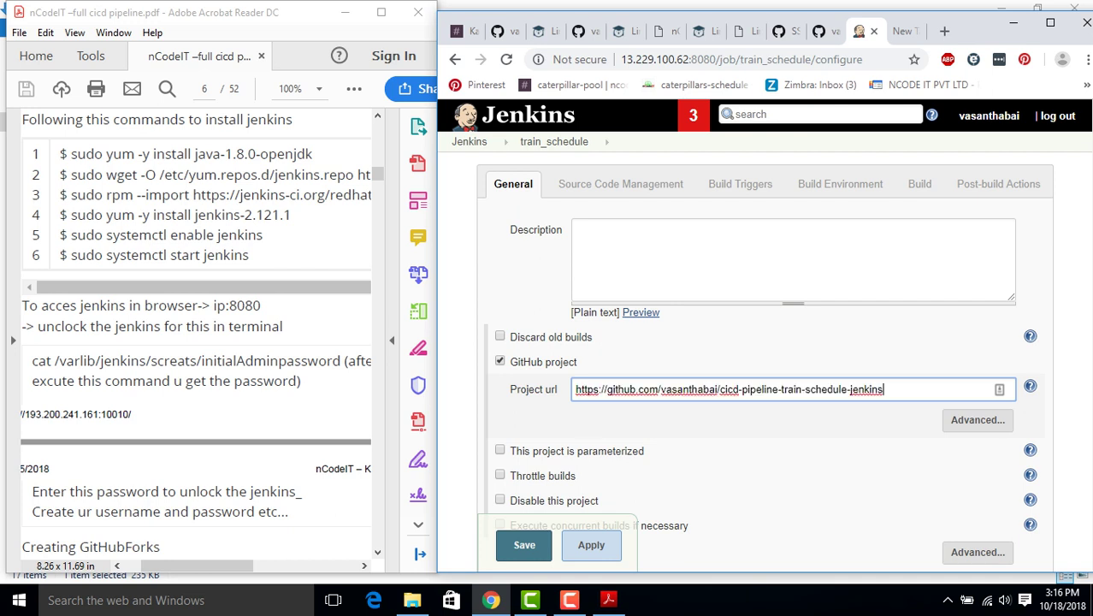
# Set the job's source code management to Git with the forked cicd-pipeline-train-schedule-jenkins repository's URL as the Repository URL
pyautogui.scroll(-2, 764, 342)
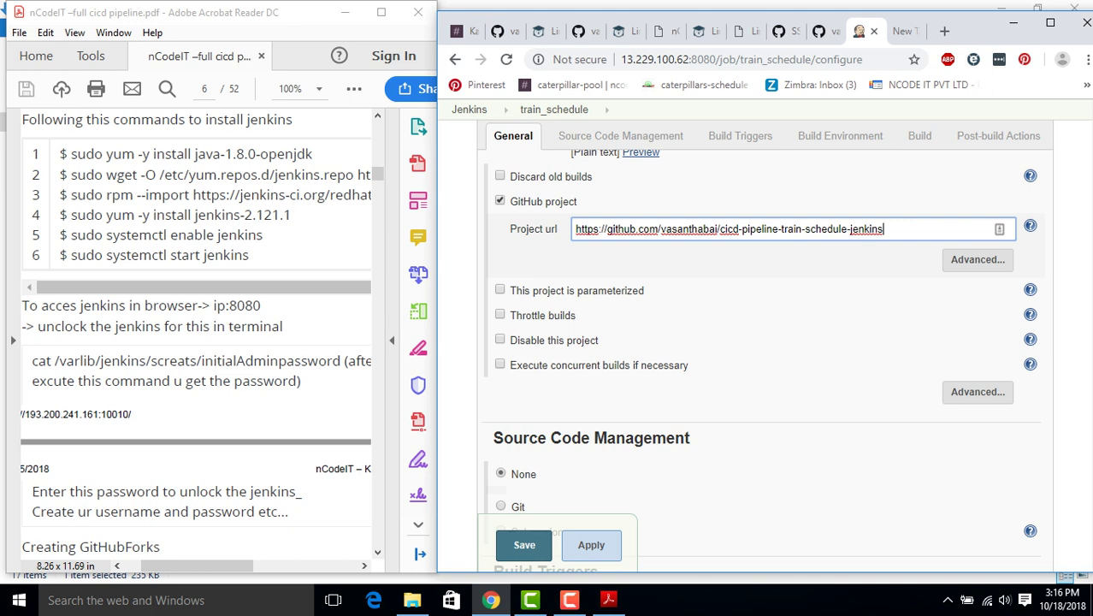
pyautogui.scroll(-1, 764, 359)
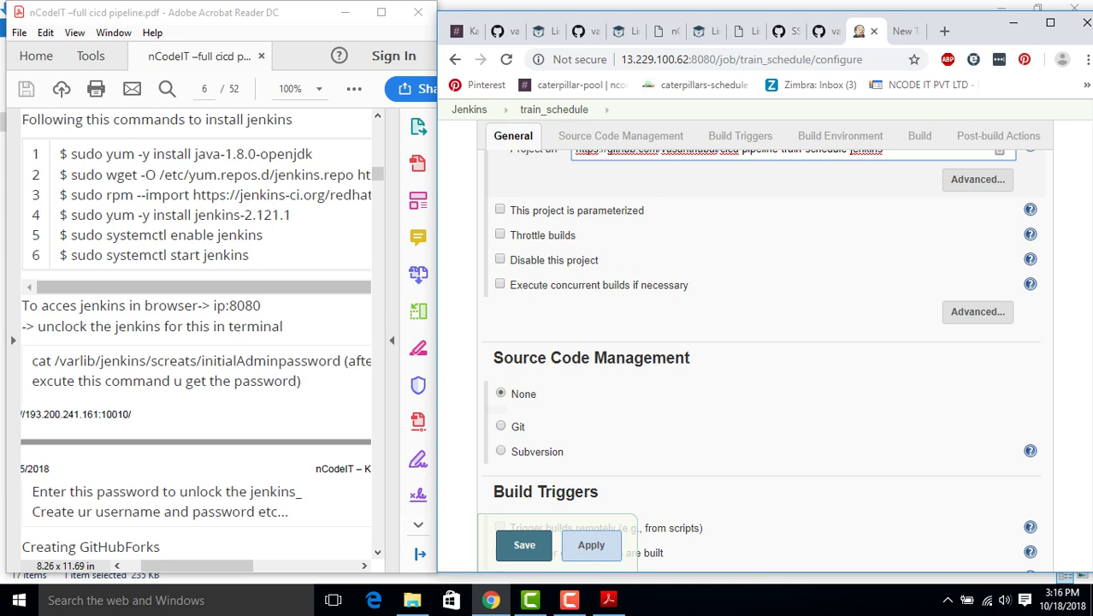
pyautogui.click(500, 425)
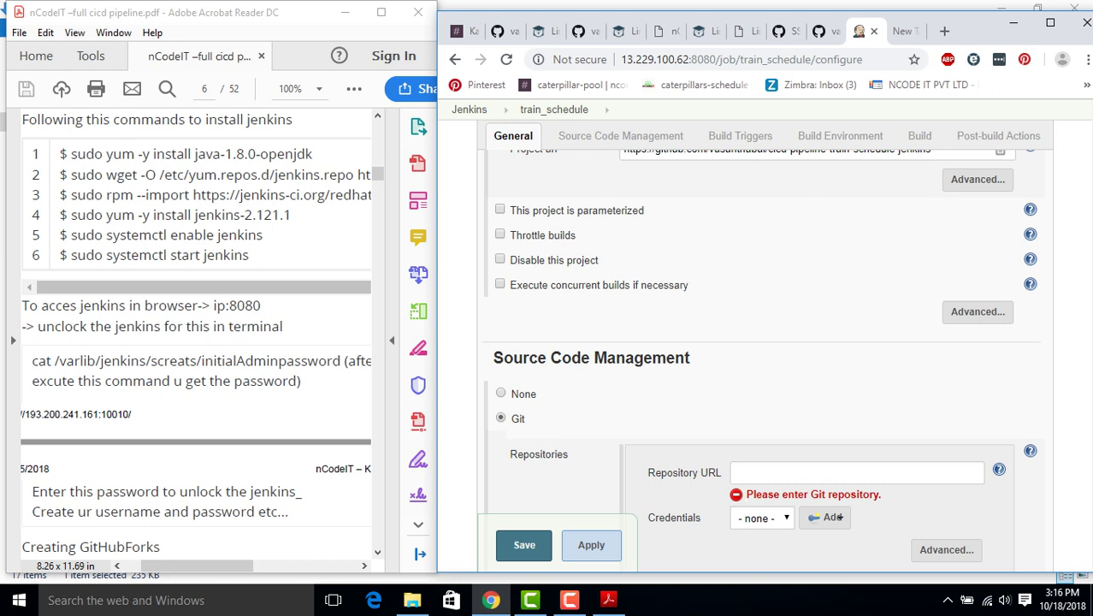
pyautogui.click(735, 473)
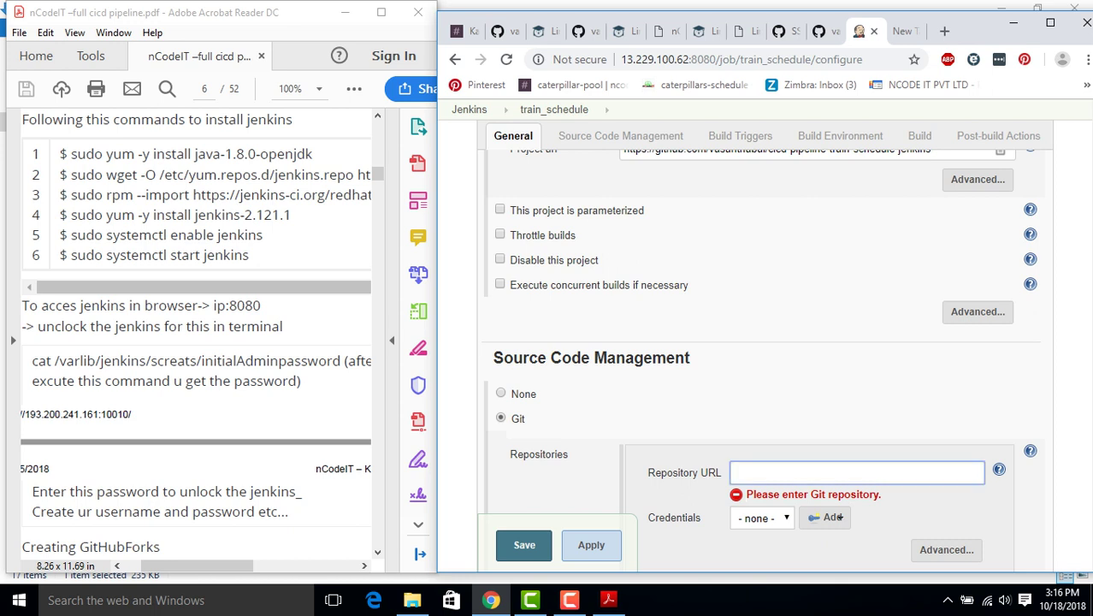
pyautogui.write('https://github.com/vasanthabai/cicd-pipeline-train-schedule-jenkins')
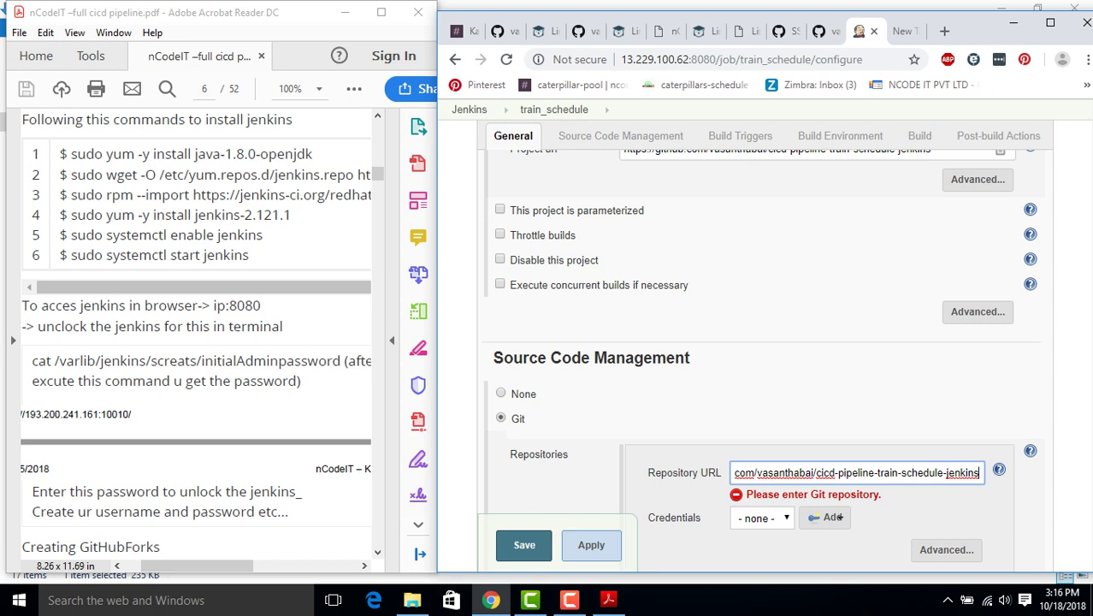
pyautogui.scroll(-1, 745, 385)
pyautogui.scroll(-1, 744, 385)
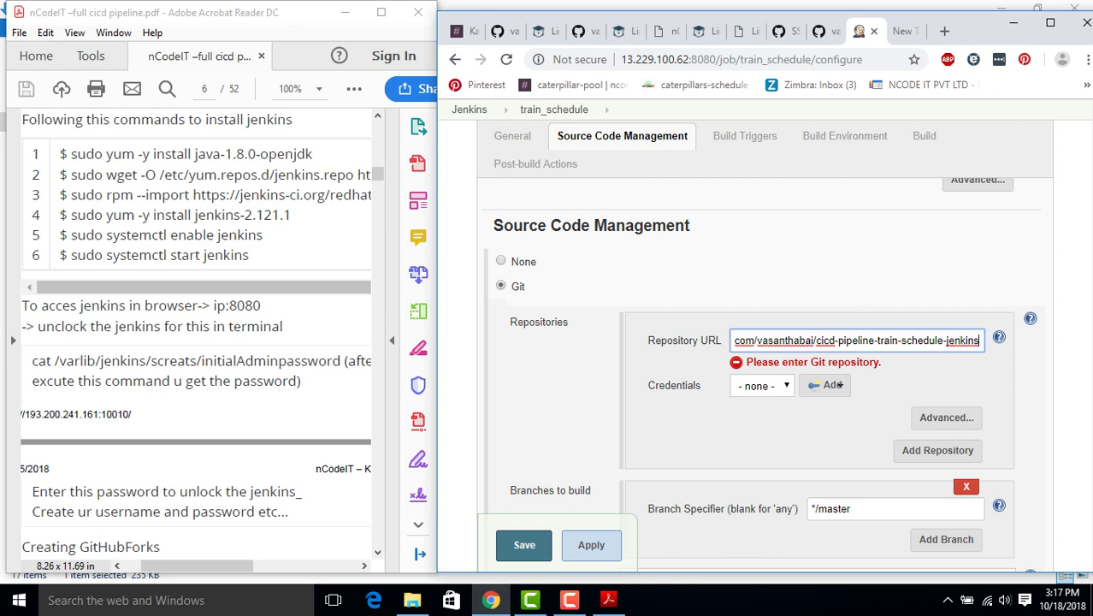
pyautogui.click(569, 600)
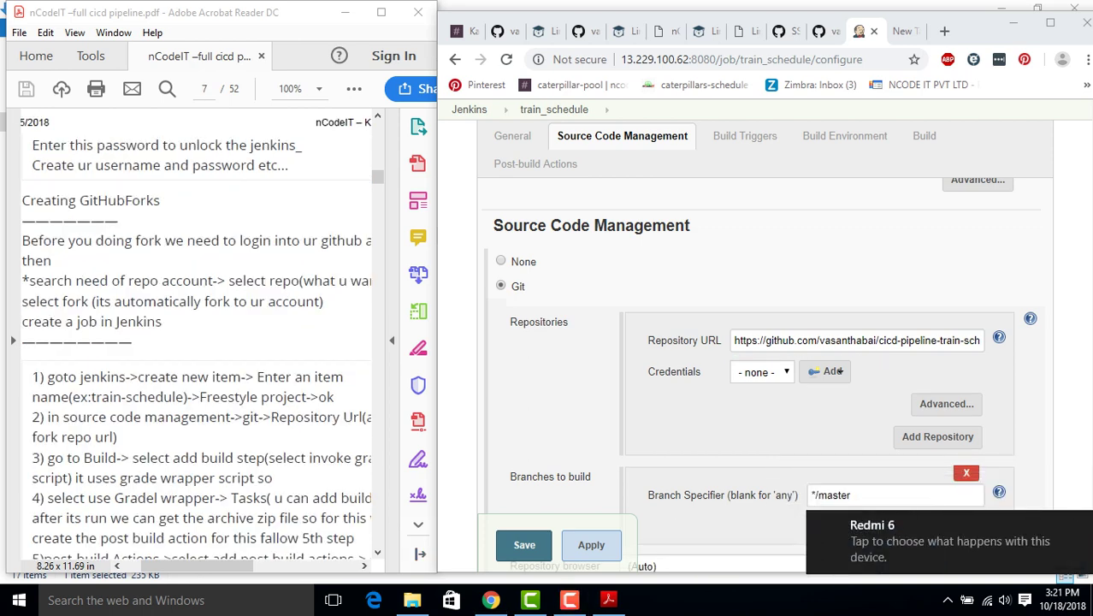
pyautogui.scroll(-3, 759, 376)
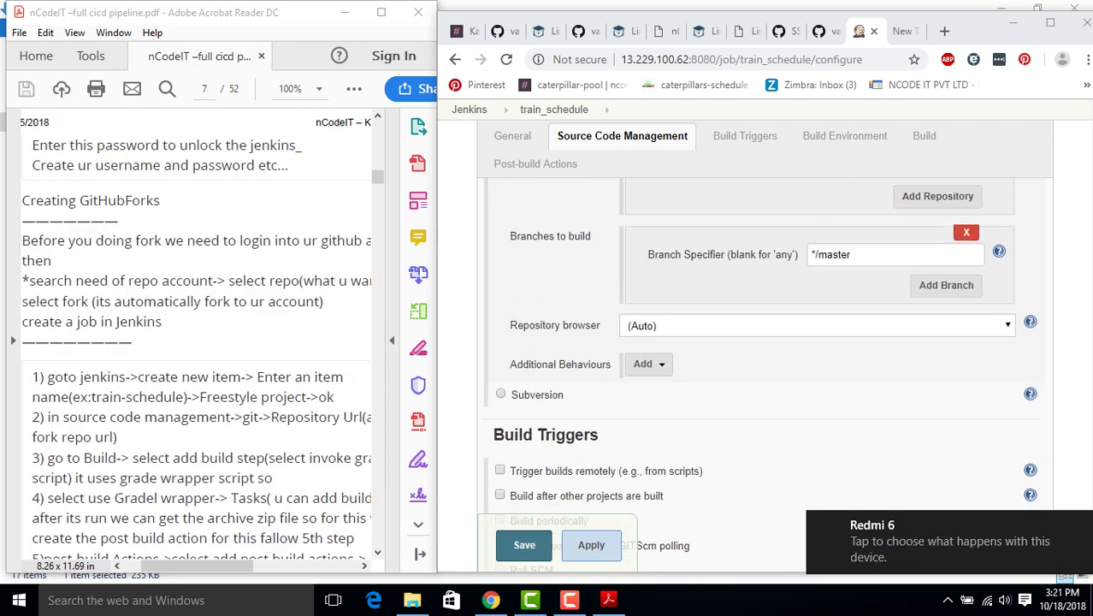
# Enable the GitHub hook trigger for GITScm polling as the job's build trigger
pyautogui.scroll(2, 759, 377)
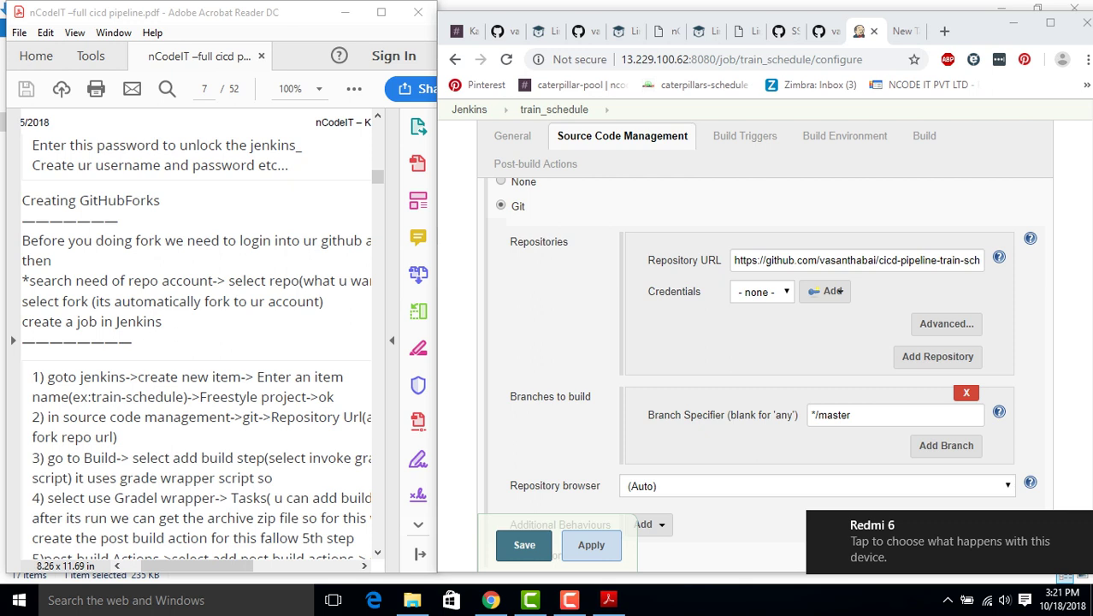
pyautogui.click(841, 291)
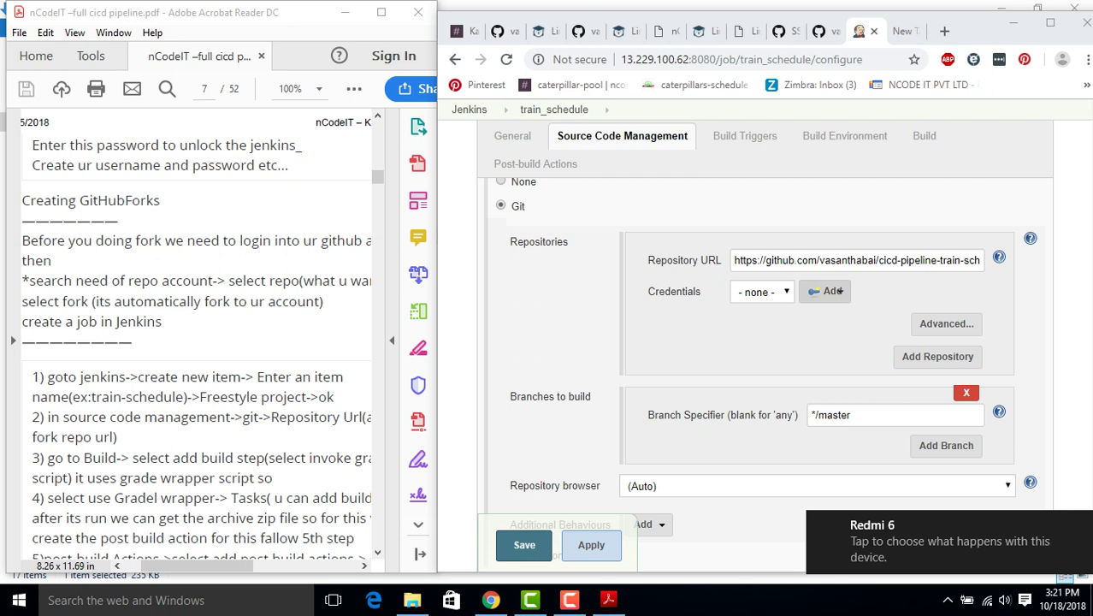
pyautogui.scroll(-4, 841, 291)
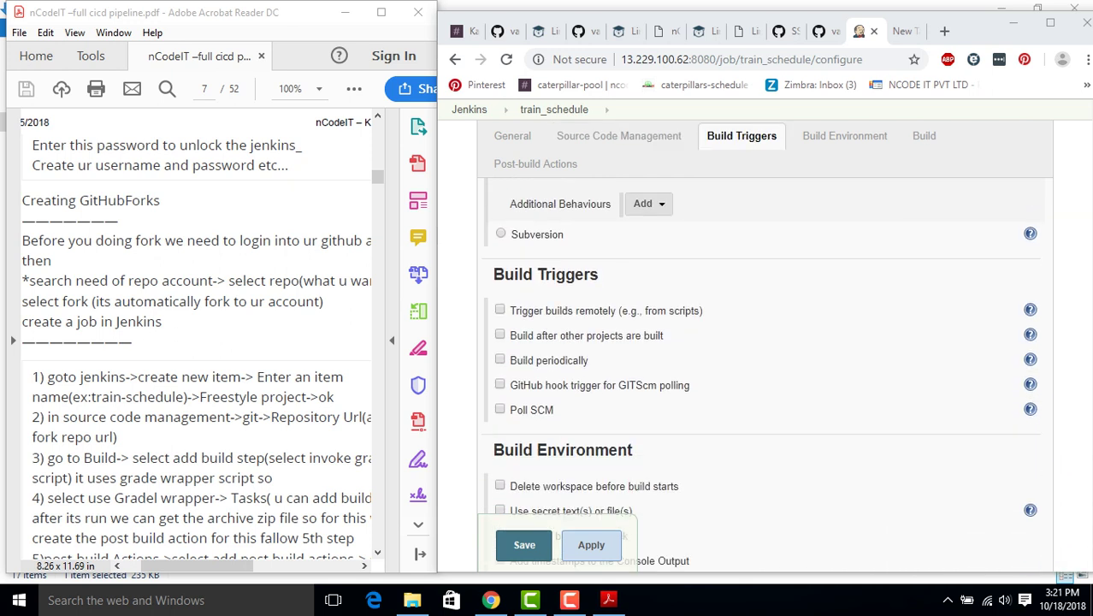
pyautogui.click(500, 385)
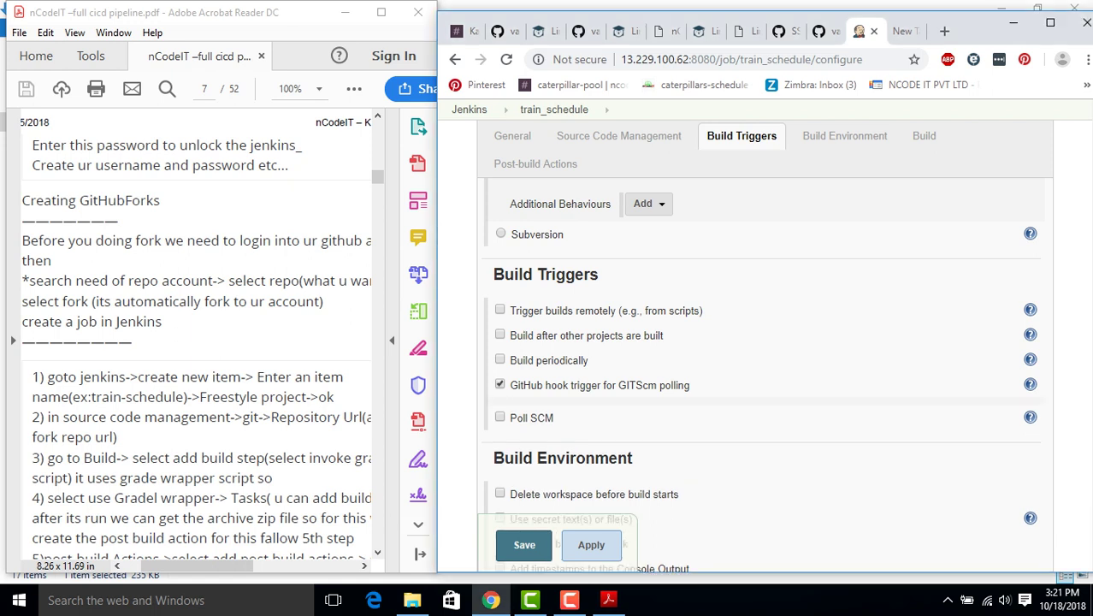
pyautogui.scroll(-3, 501, 385)
pyautogui.scroll(2, 766, 360)
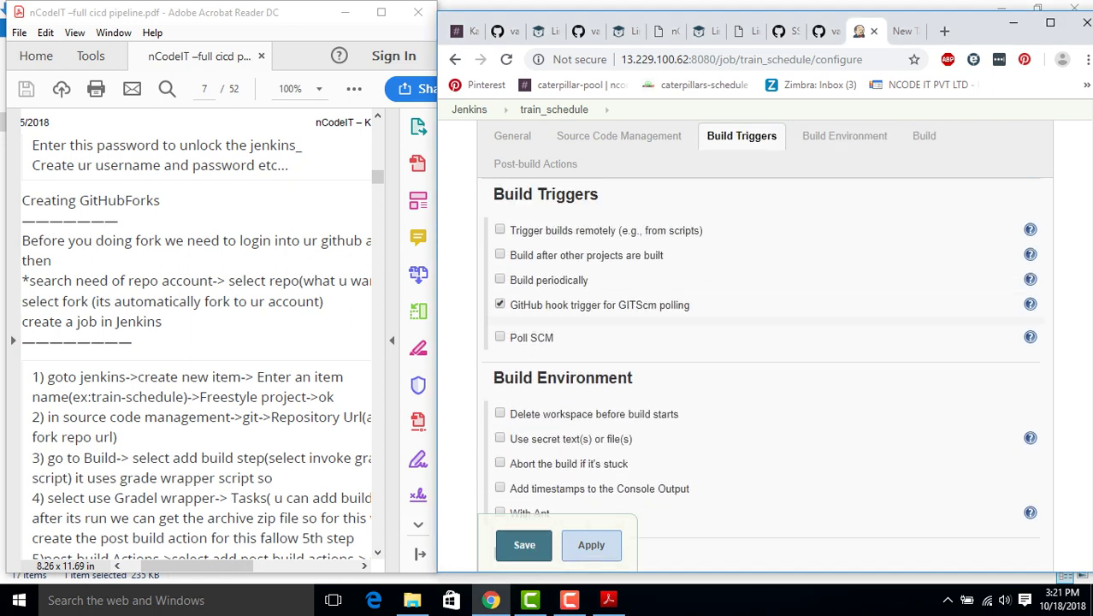
# Add an Invoke Gradle script build step that uses the Gradle Wrapper and runs the task build
pyautogui.scroll(-2, 766, 360)
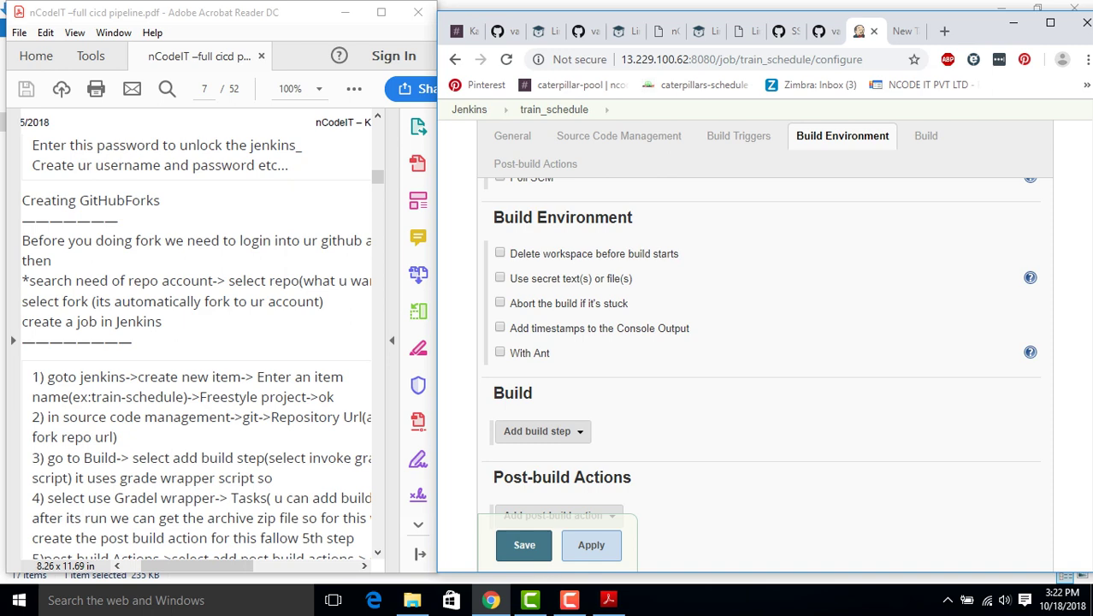
pyautogui.scroll(2, 765, 359)
pyautogui.scroll(-3, 766, 359)
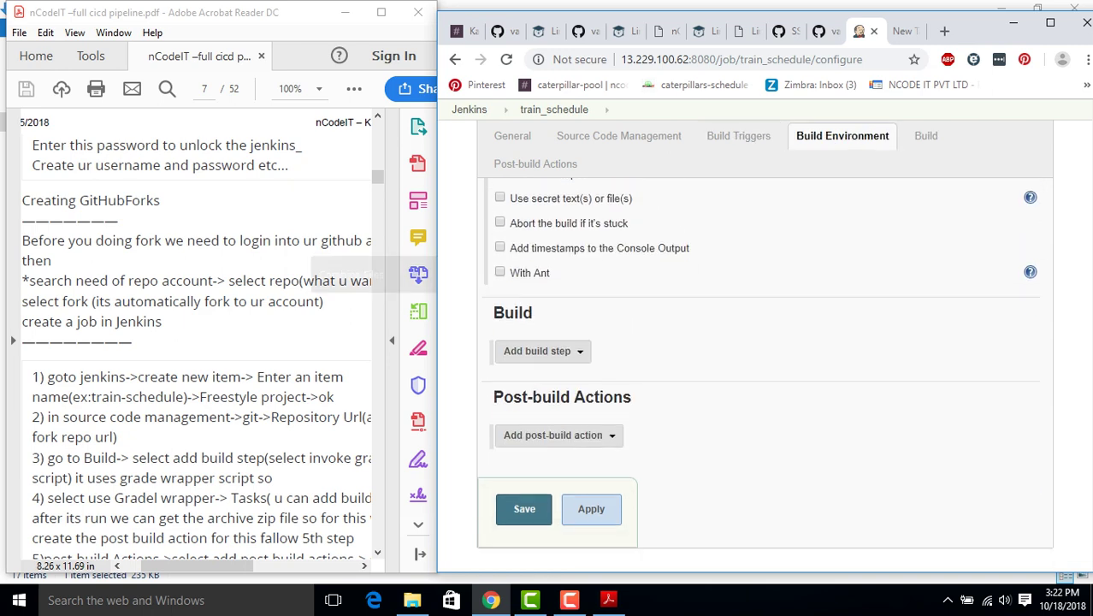
pyautogui.click(539, 351)
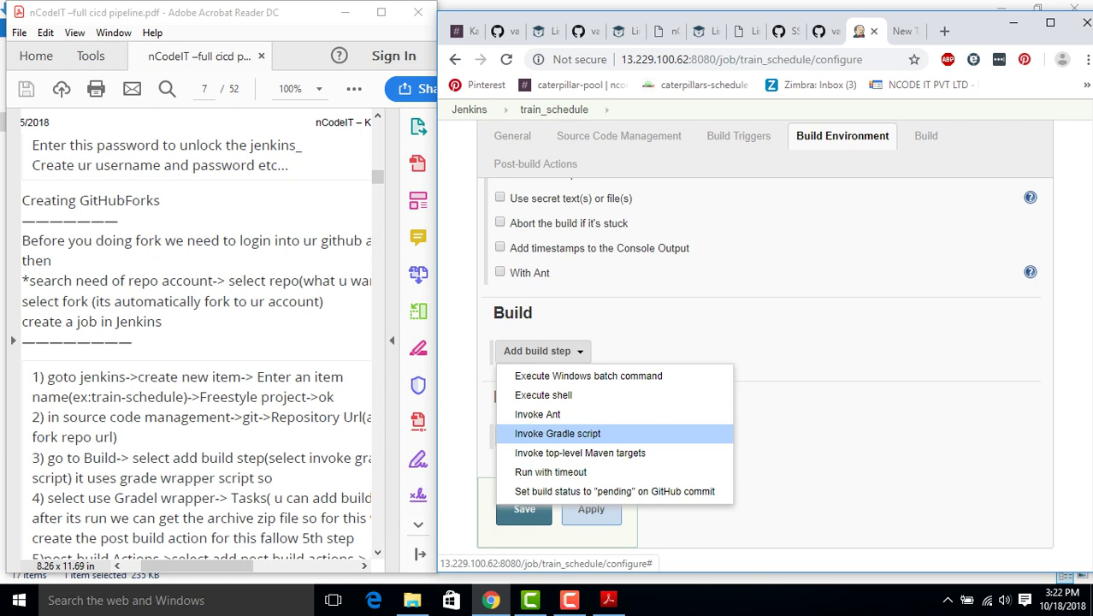
pyautogui.click(558, 433)
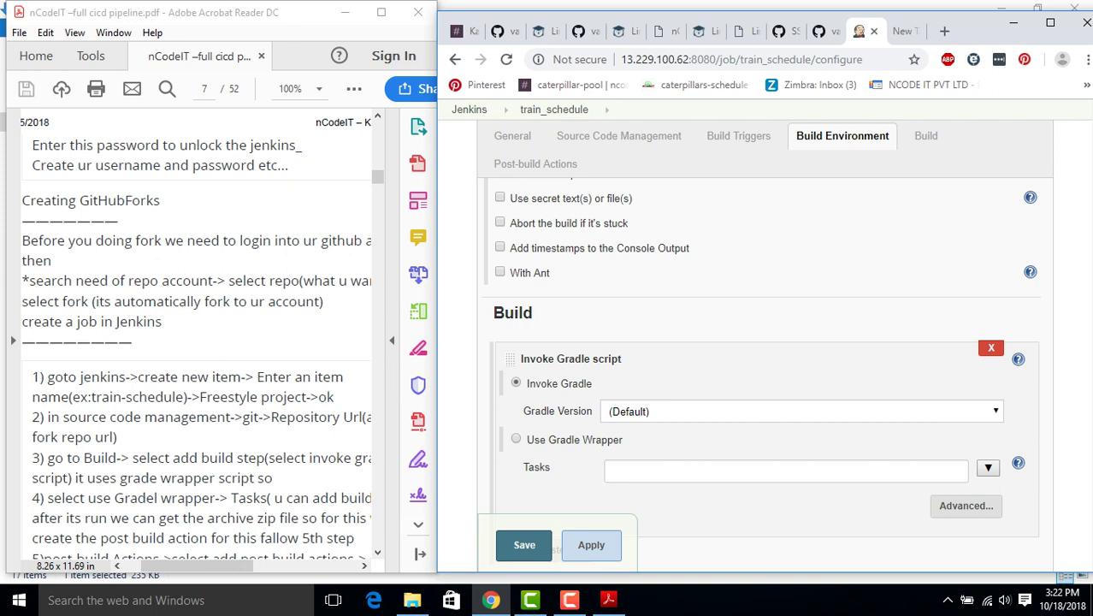
pyautogui.click(515, 439)
pyautogui.scroll(-2, 765, 342)
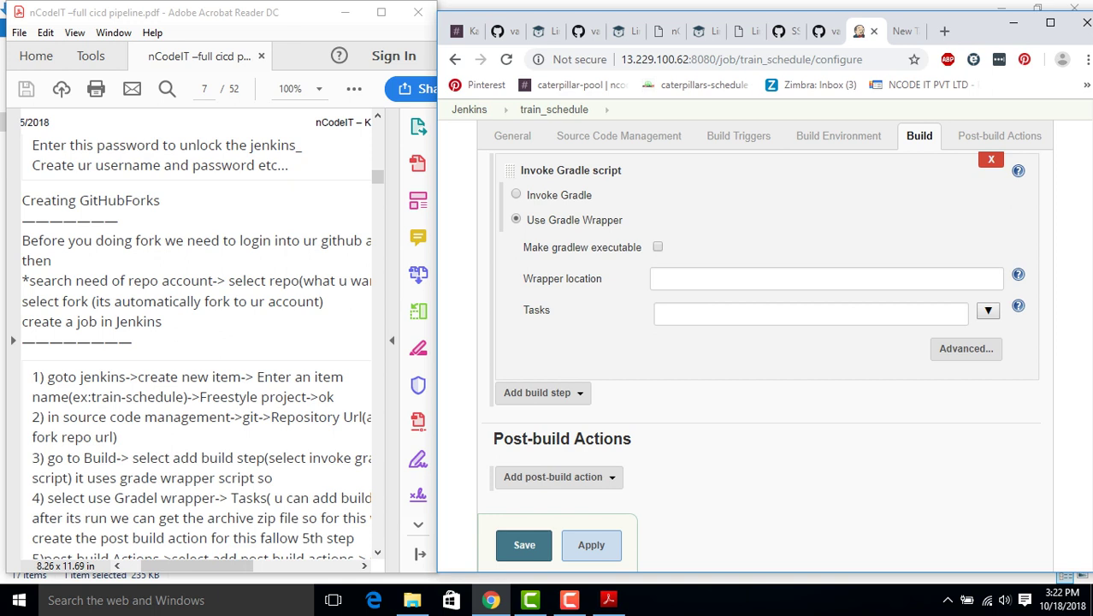
pyautogui.click(811, 314)
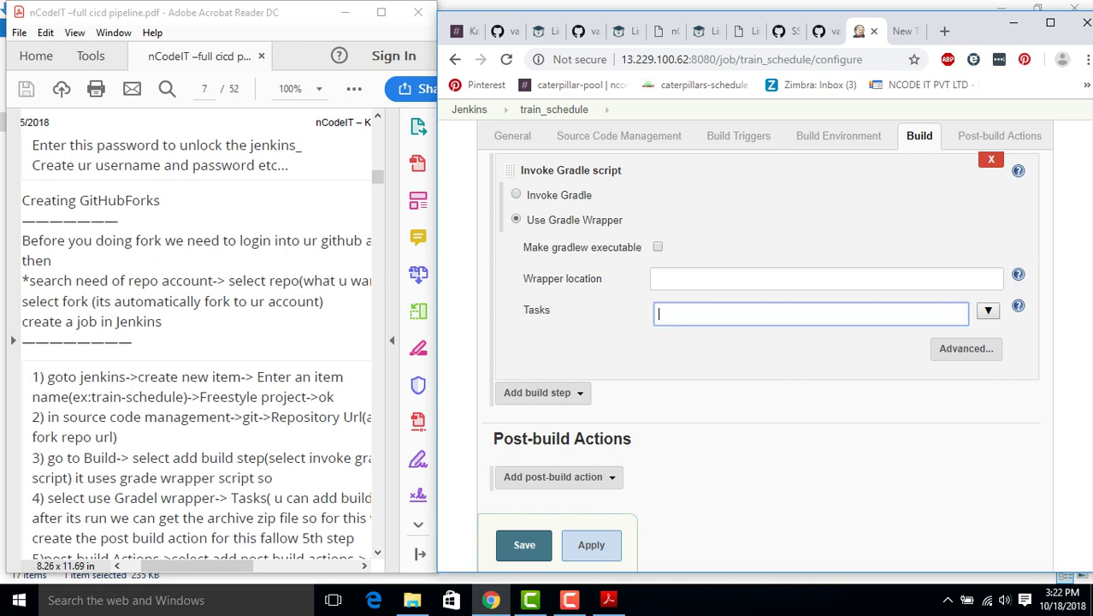
pyautogui.write('build')
# Add an Archive the artifacts post-build action for dist/trainSchedule.zip and save the job configuration
pyautogui.click(556, 477)
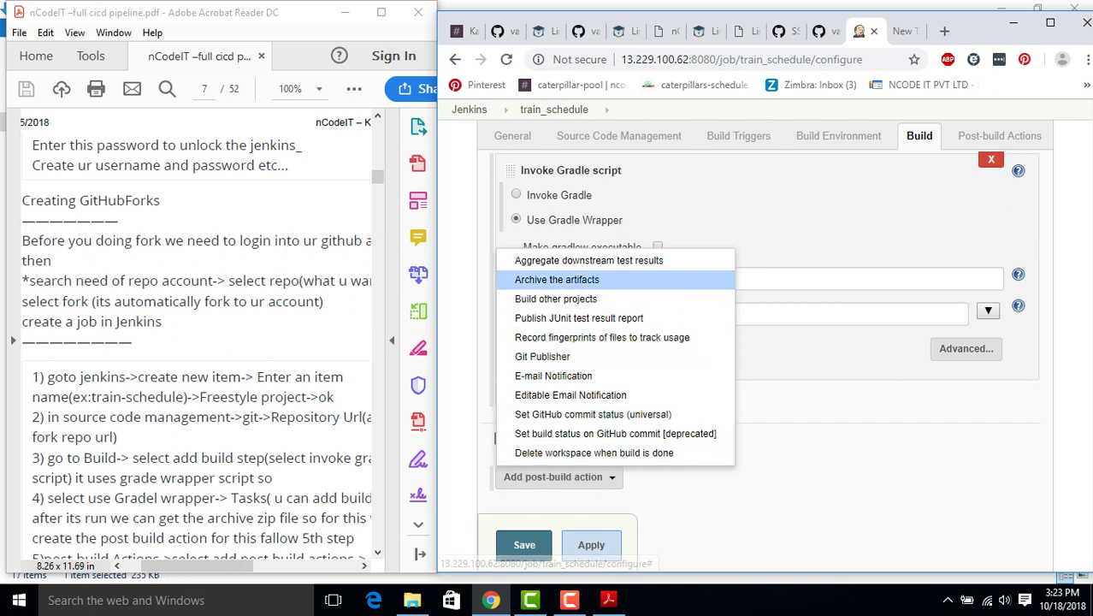
pyautogui.click(557, 280)
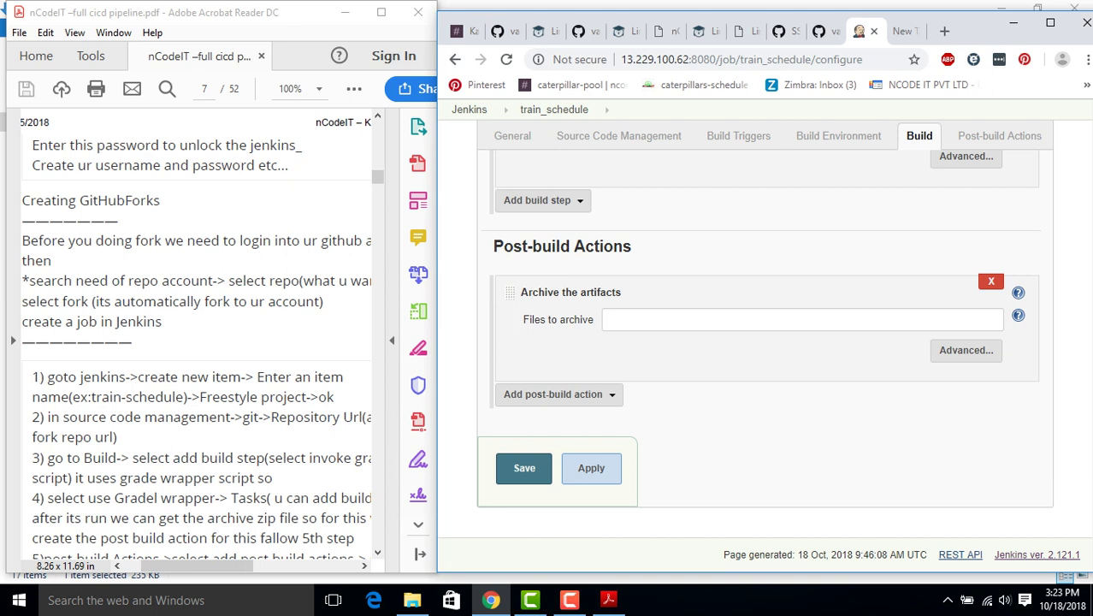
pyautogui.click(606, 319)
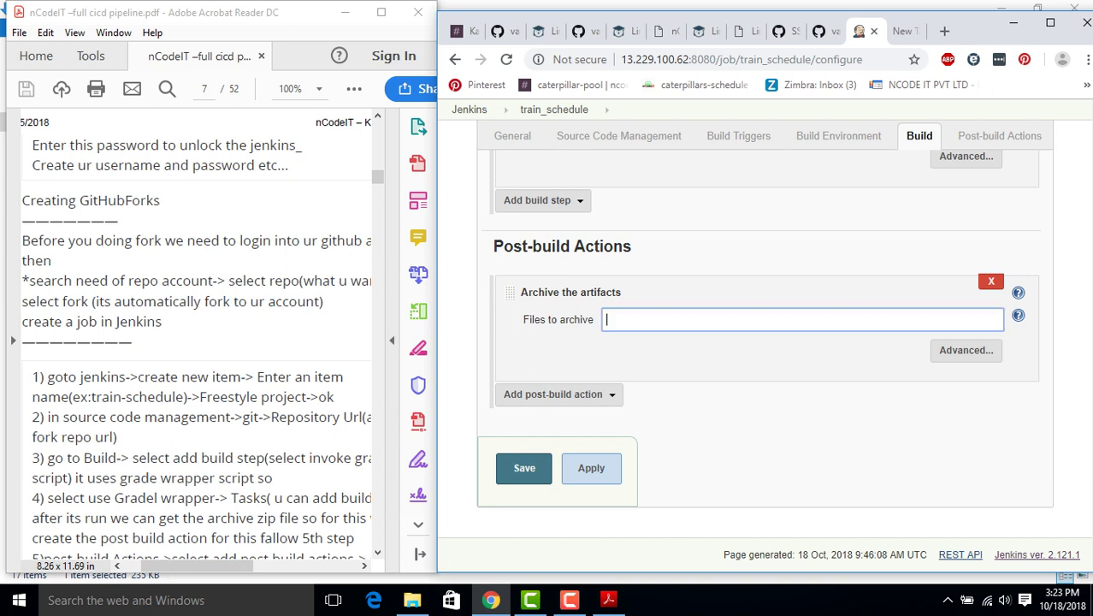
pyautogui.write('dist/train')
pyautogui.write('Schedule')
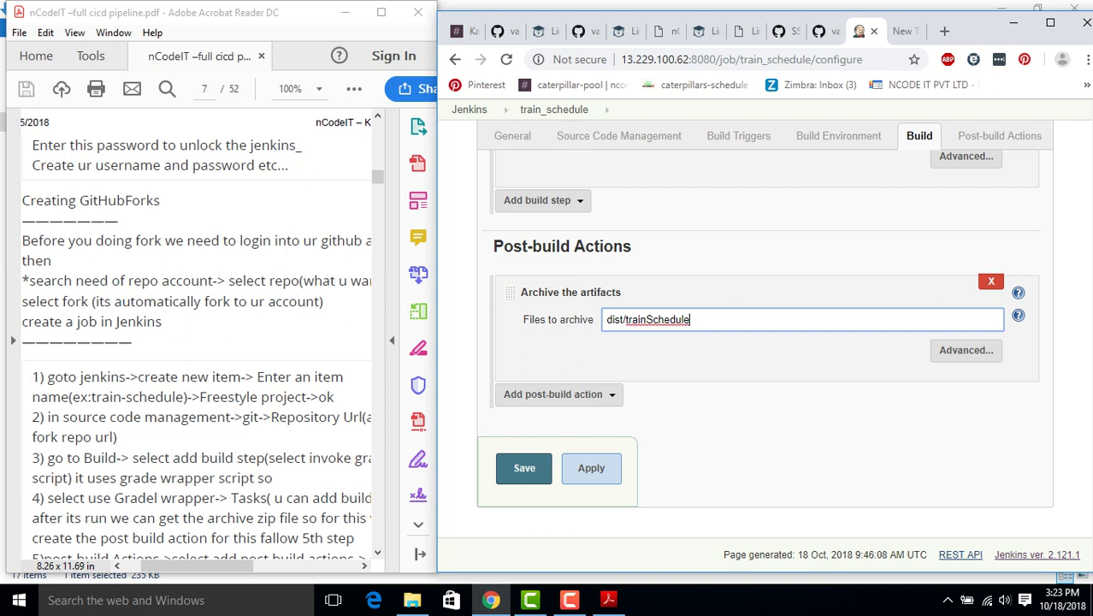
pyautogui.write('.zip')
pyautogui.click(525, 468)
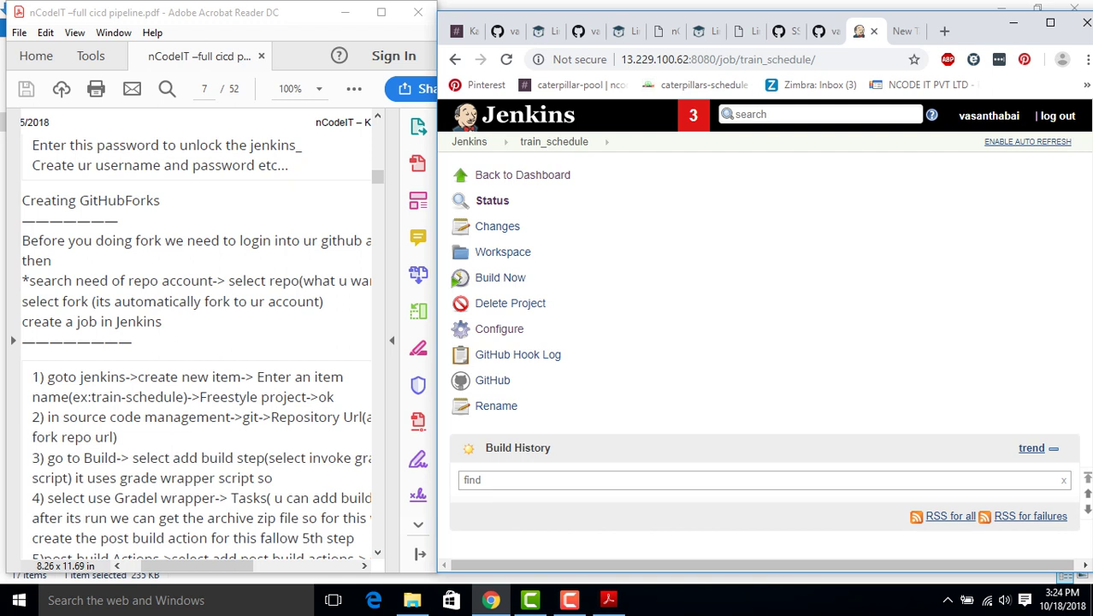
# Start a build of train_schedule and open the console output of build #1
pyautogui.scroll(-3, 764, 342)
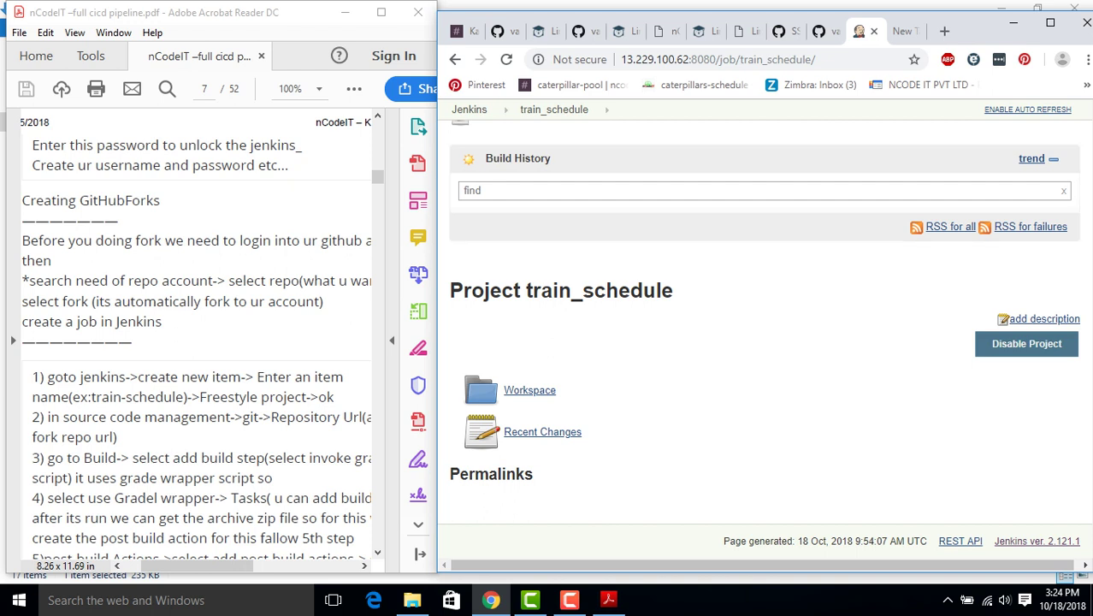
pyautogui.scroll(3, 762, 342)
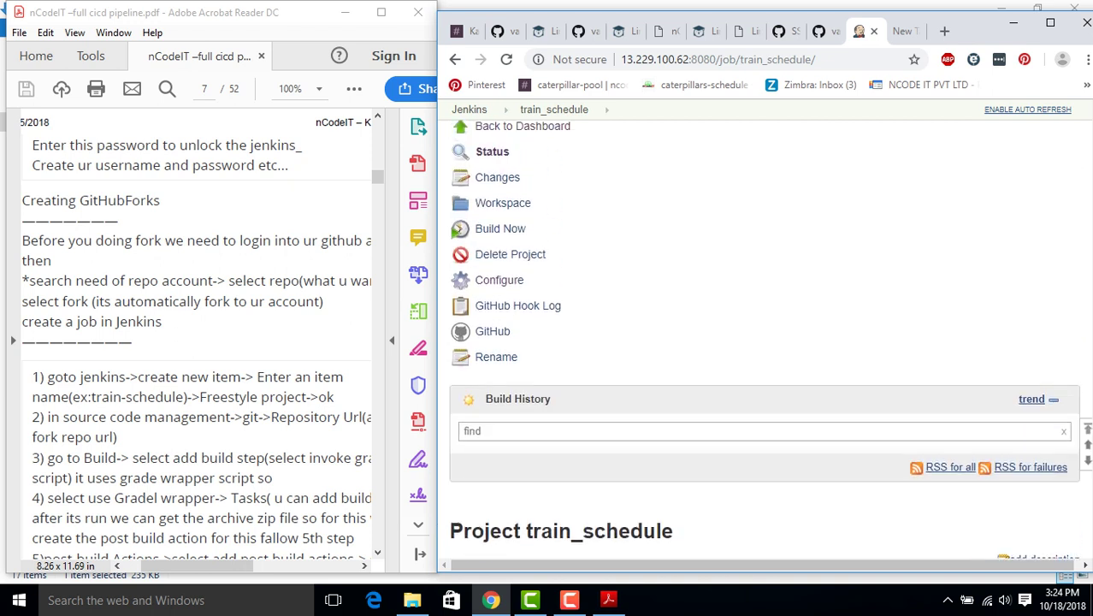
pyautogui.click(501, 229)
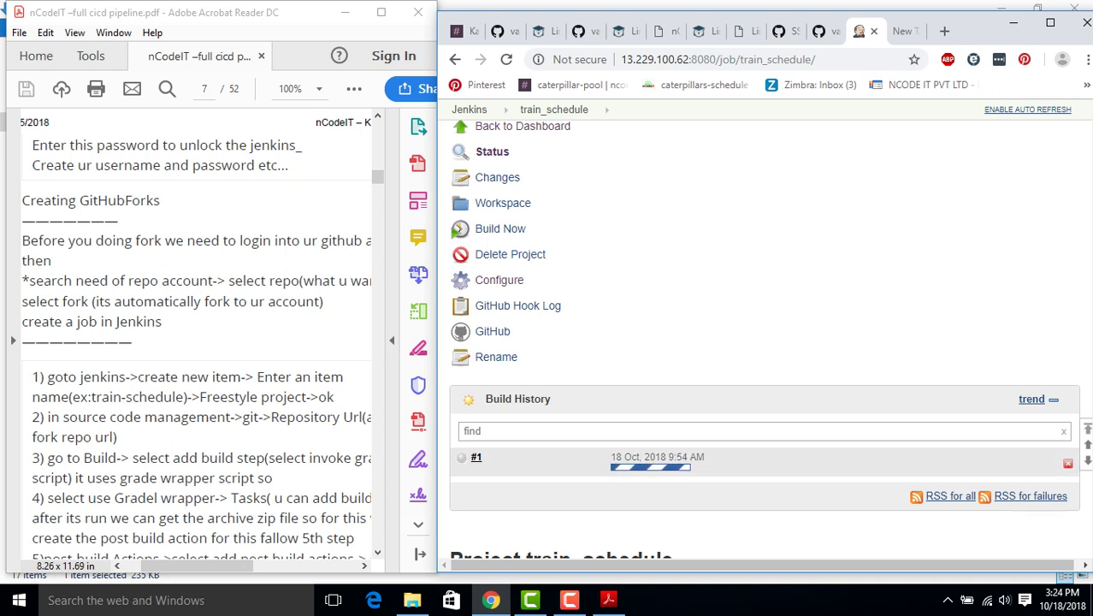
pyautogui.click(650, 467)
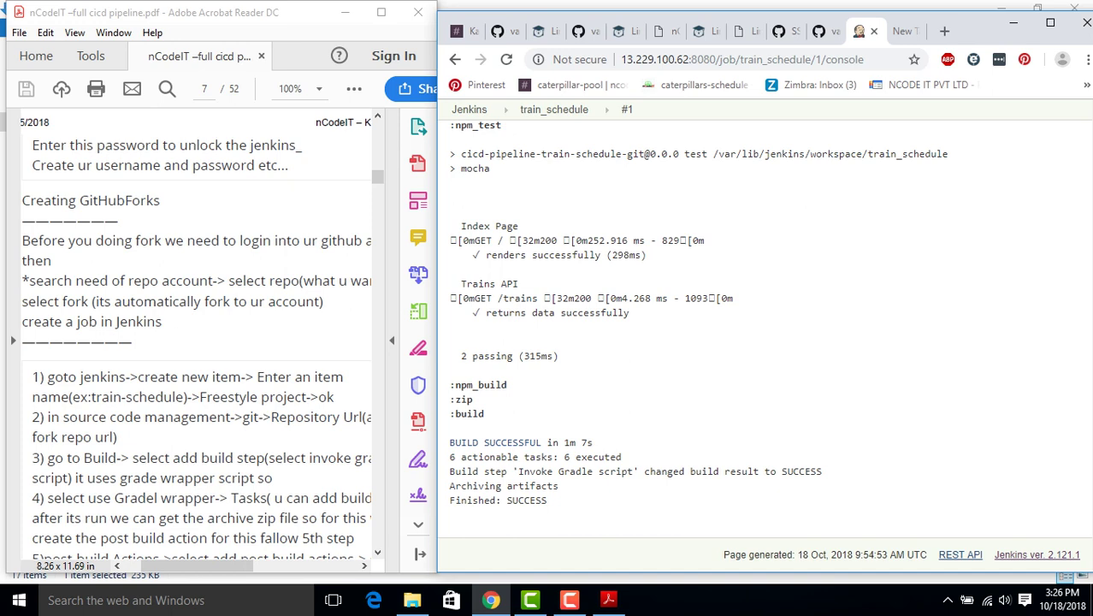
# Read the README.md of the forked cicd-pipeline-train-schedule-jenkins repository on GitHub, then return to the file list
pyautogui.click(498, 30)
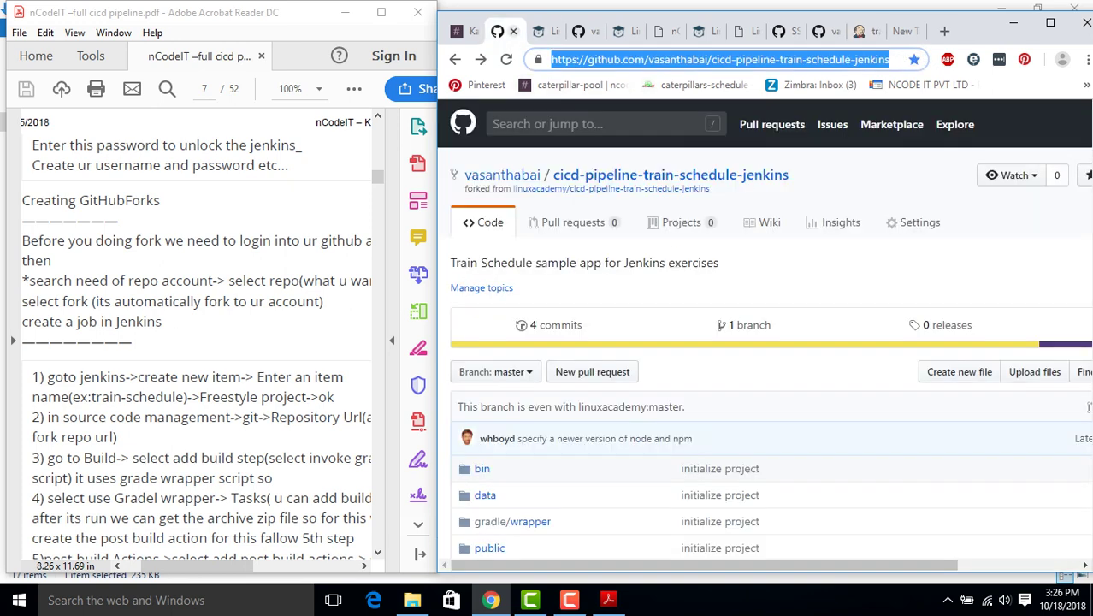
pyautogui.scroll(-3, 513, 283)
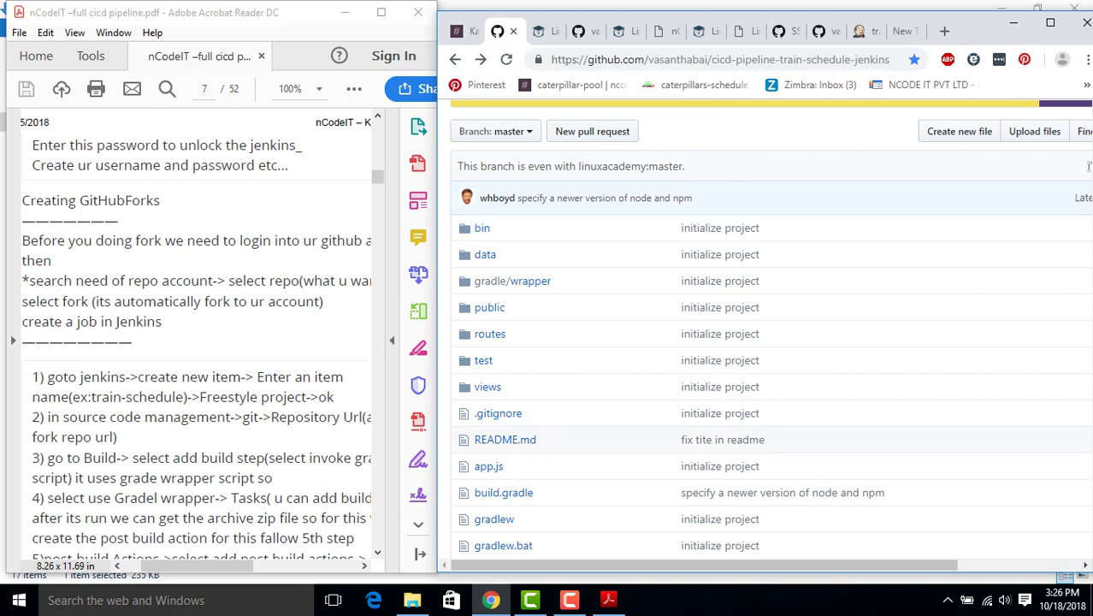
pyautogui.doubleClick(505, 439)
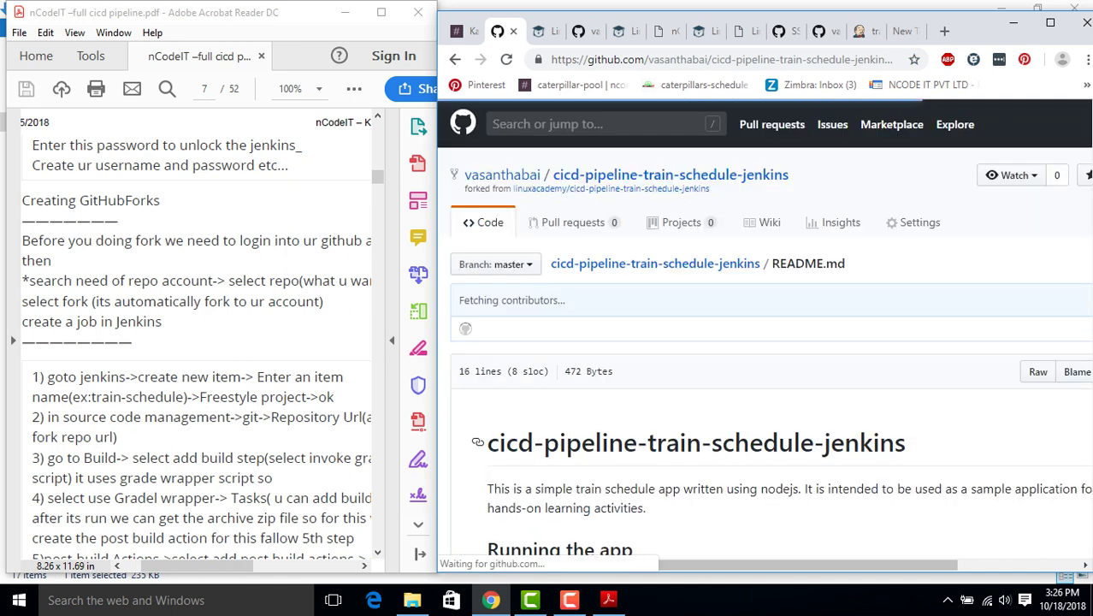
pyautogui.scroll(-4, 770, 342)
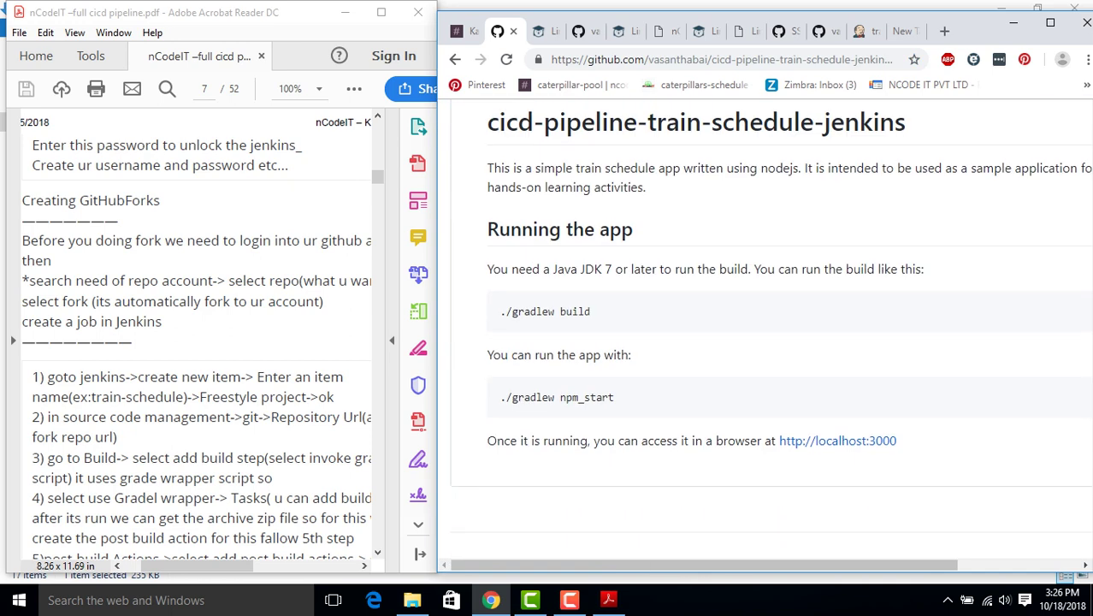
pyautogui.scroll(-1, 770, 342)
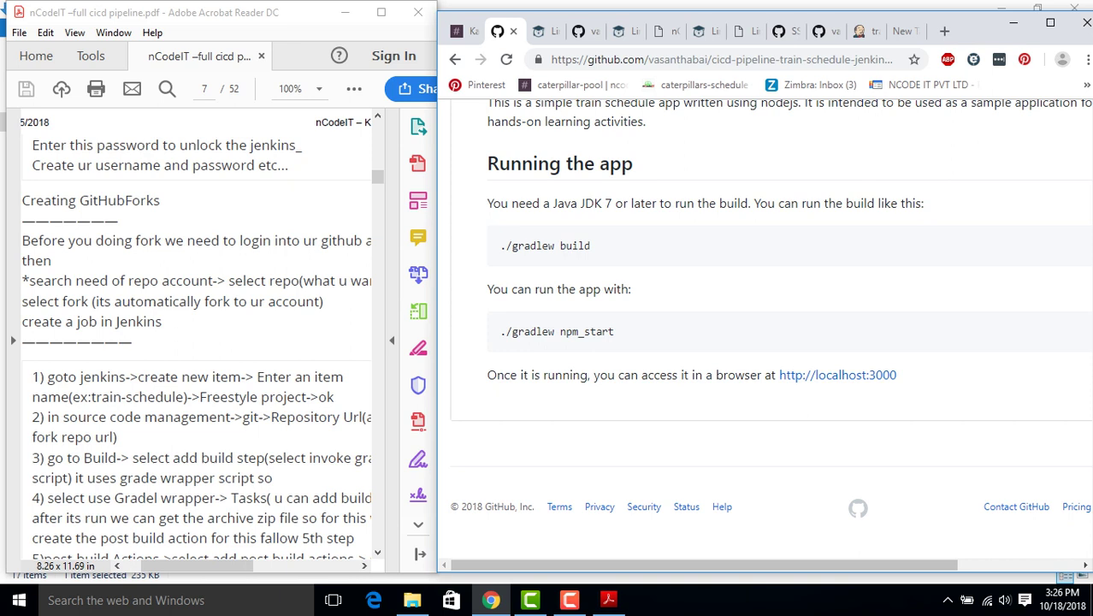
pyautogui.scroll(2, 770, 342)
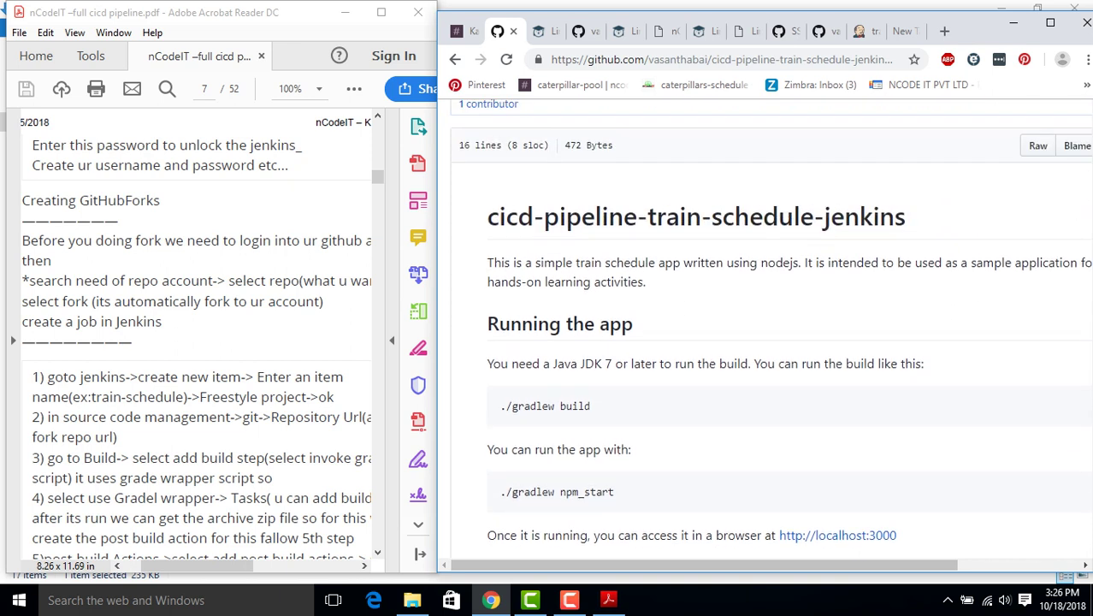
pyautogui.click(454, 59)
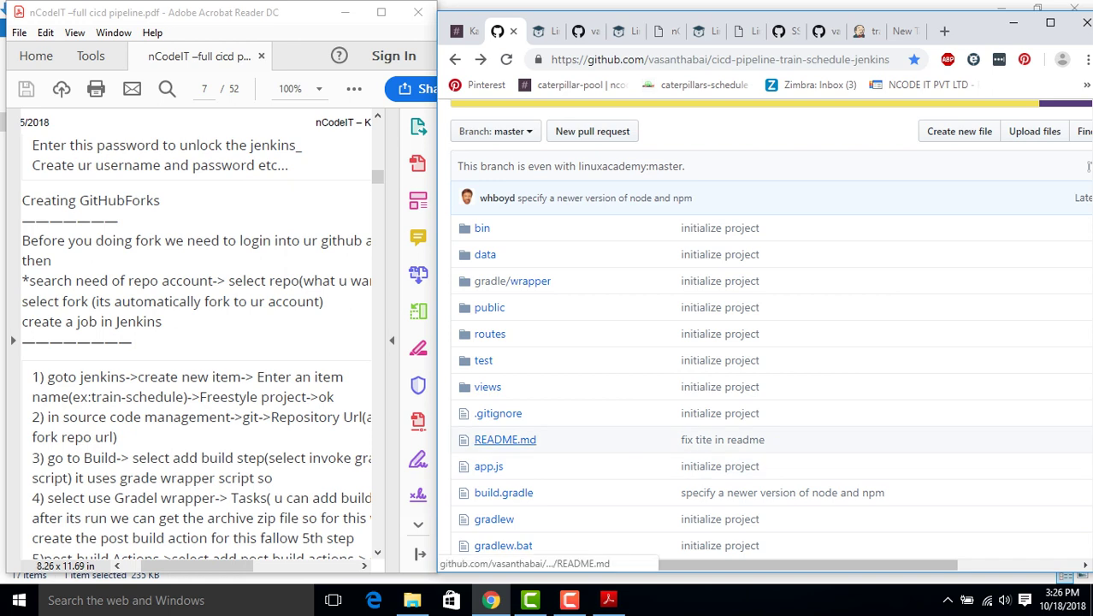
pyautogui.click(505, 440)
pyautogui.scroll(-4, 765, 335)
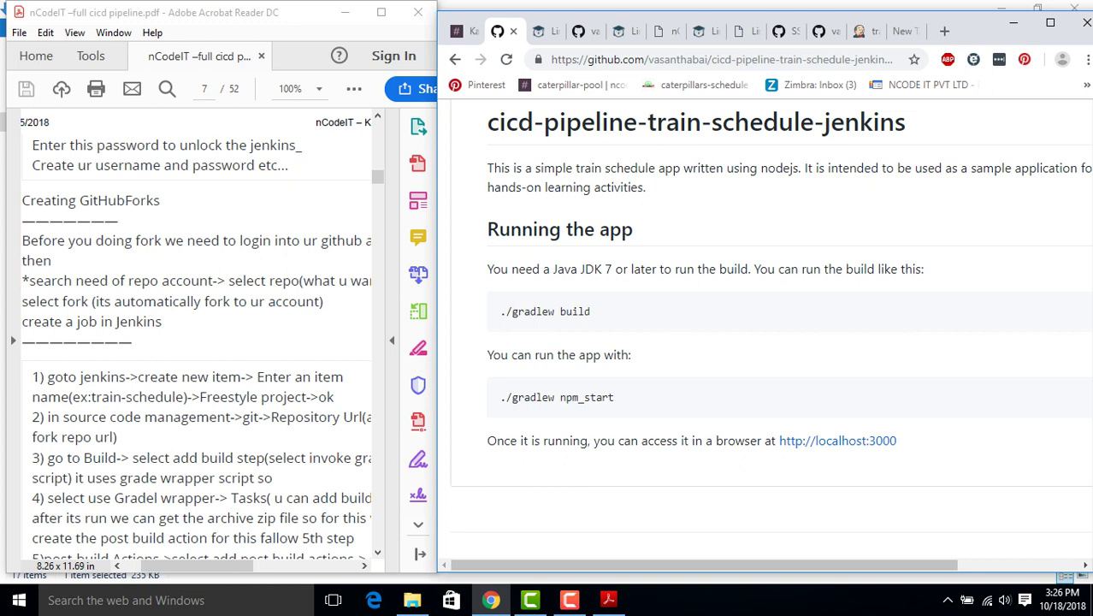
pyautogui.click(838, 441)
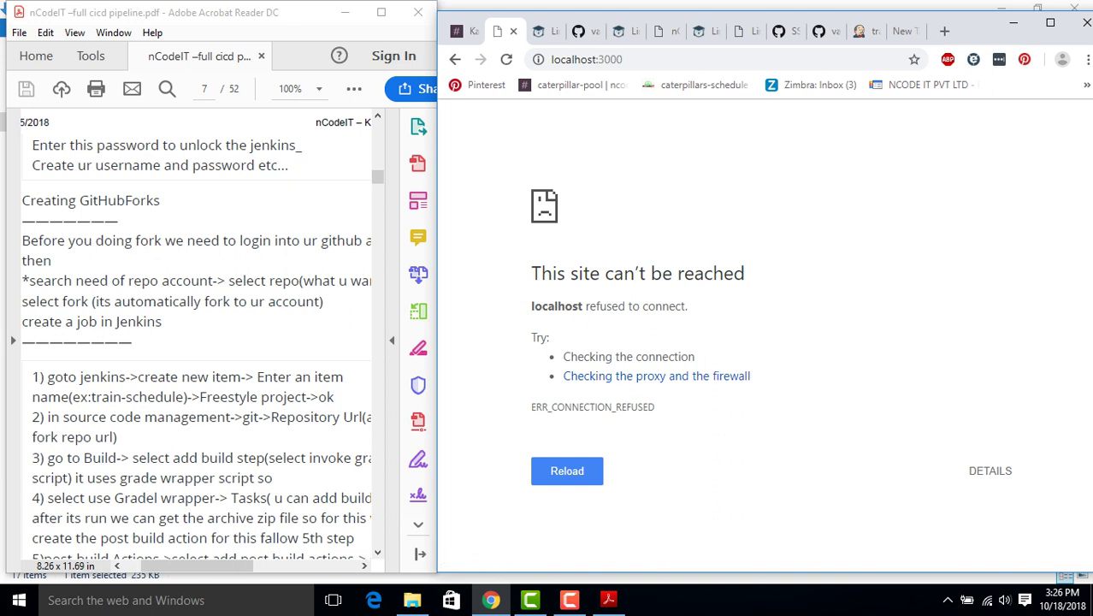
pyautogui.click(455, 59)
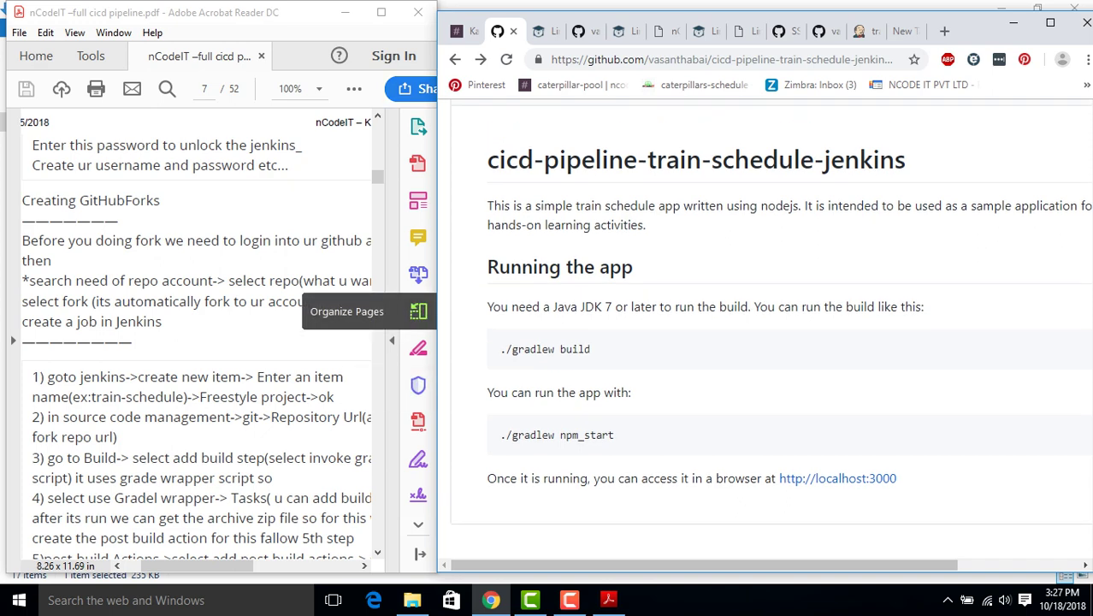
# Open README.md for editing and change line 11 to "You can run the app with my fork:"
pyautogui.scroll(4, 762, 334)
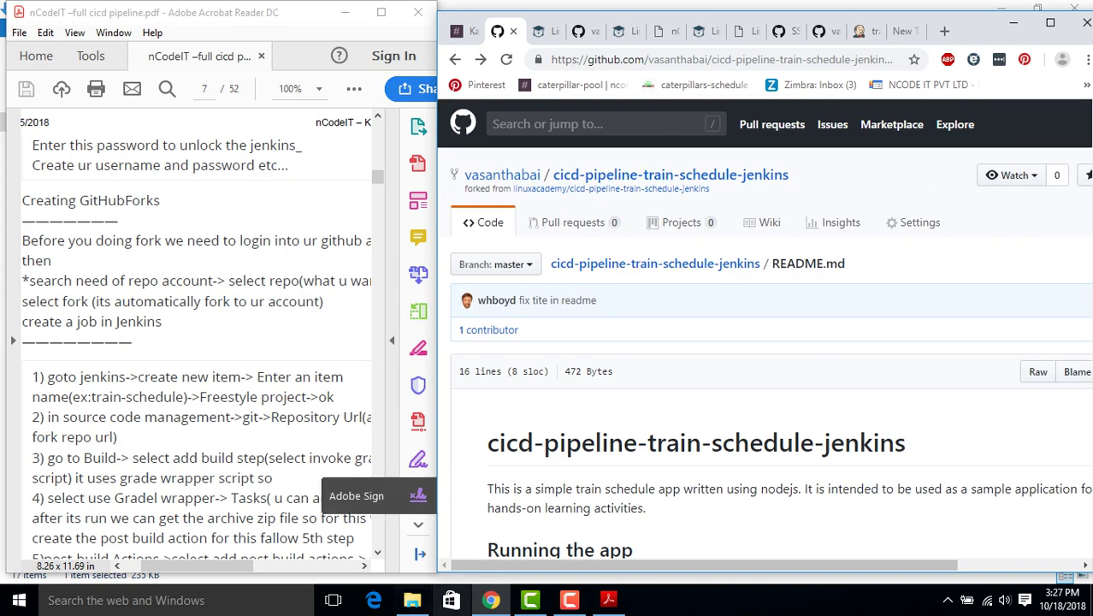
pyautogui.moveTo(702, 564); pyautogui.dragTo(824, 565)
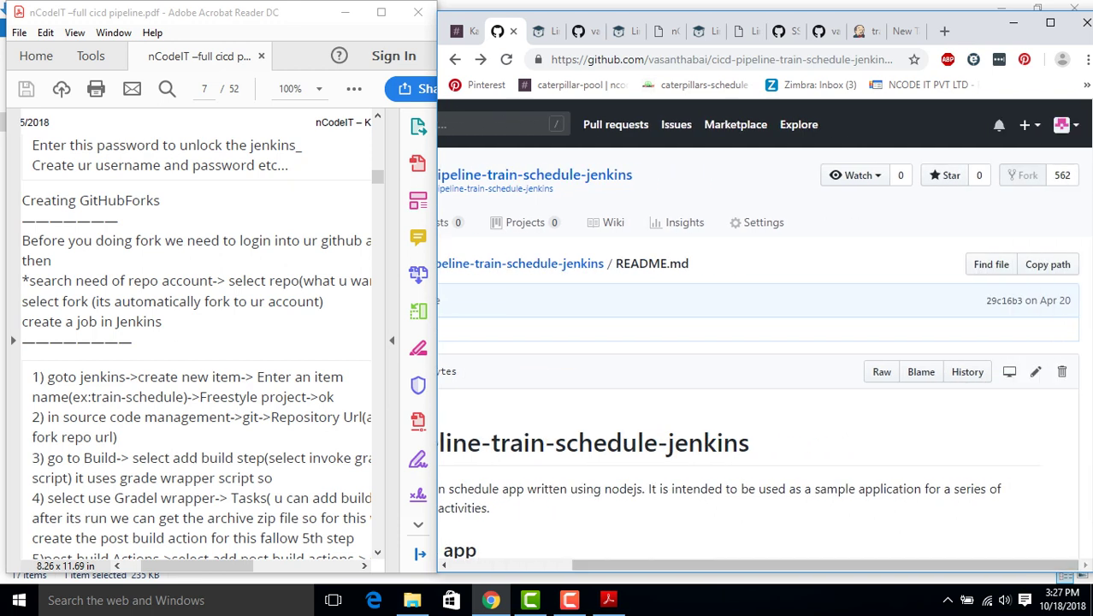
pyautogui.click(1035, 371)
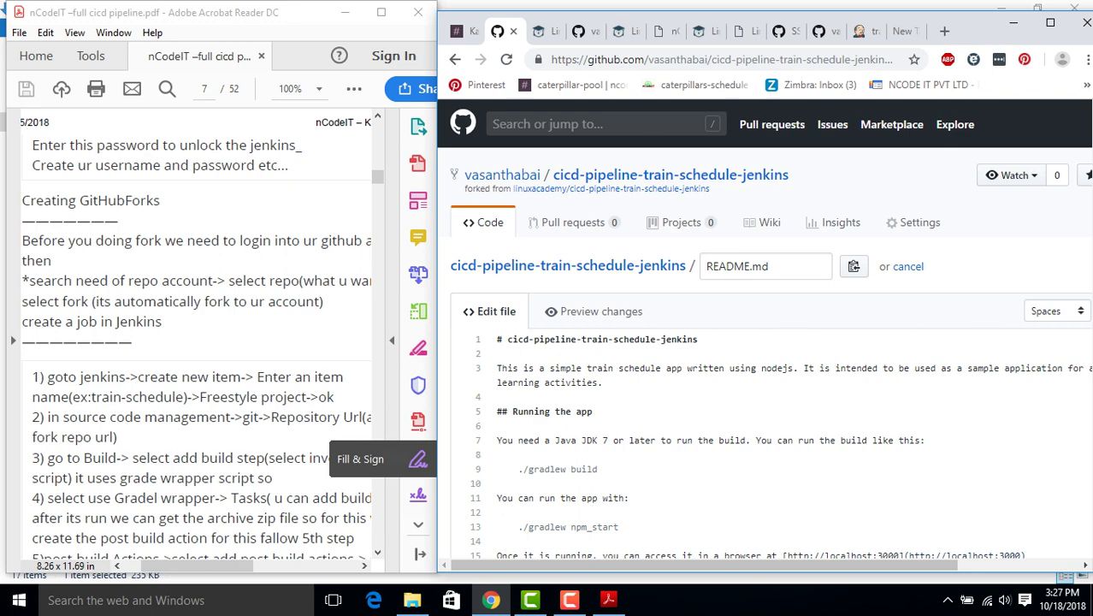
pyautogui.scroll(-1, 764, 329)
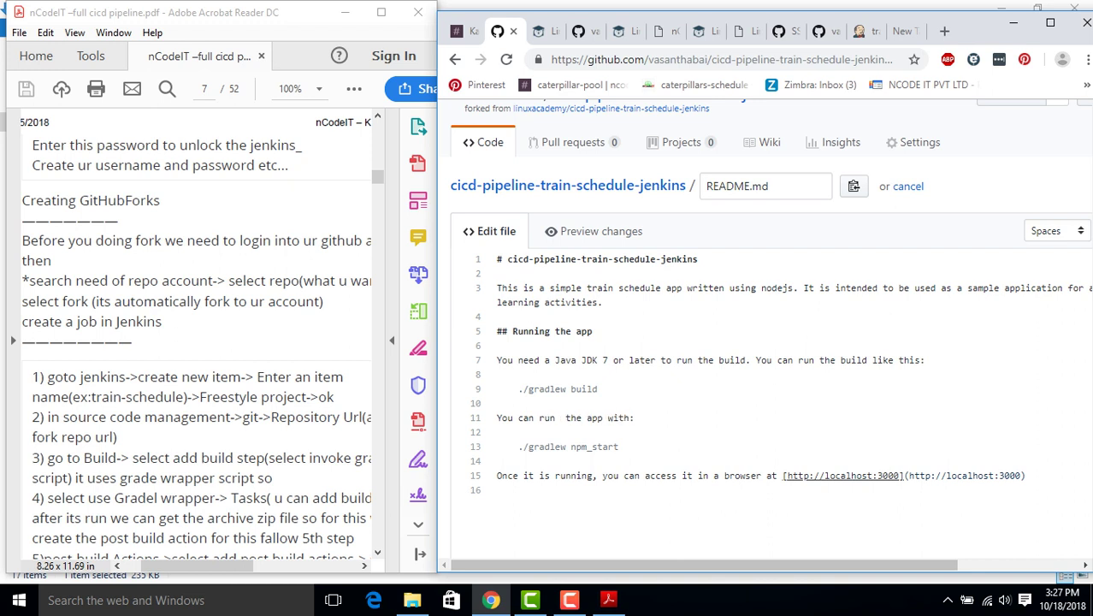
pyautogui.press('BackSpace')
pyautogui.write('my fork')
pyautogui.scroll(-5, 766, 334)
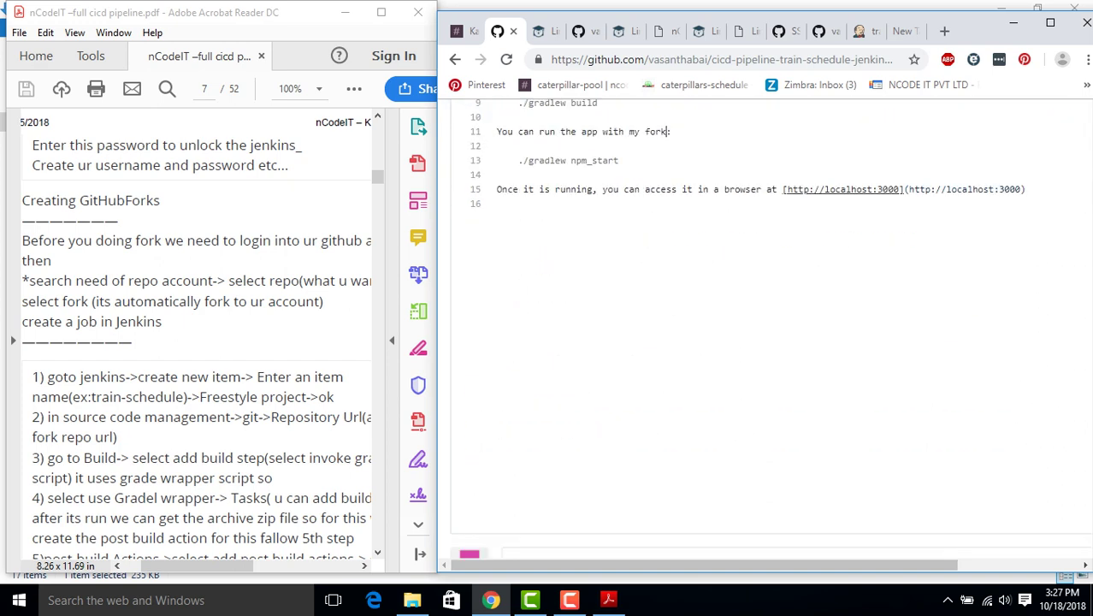
# Commit the README.md edit directly to the master branch and check the rendered file
pyautogui.scroll(-2, 766, 334)
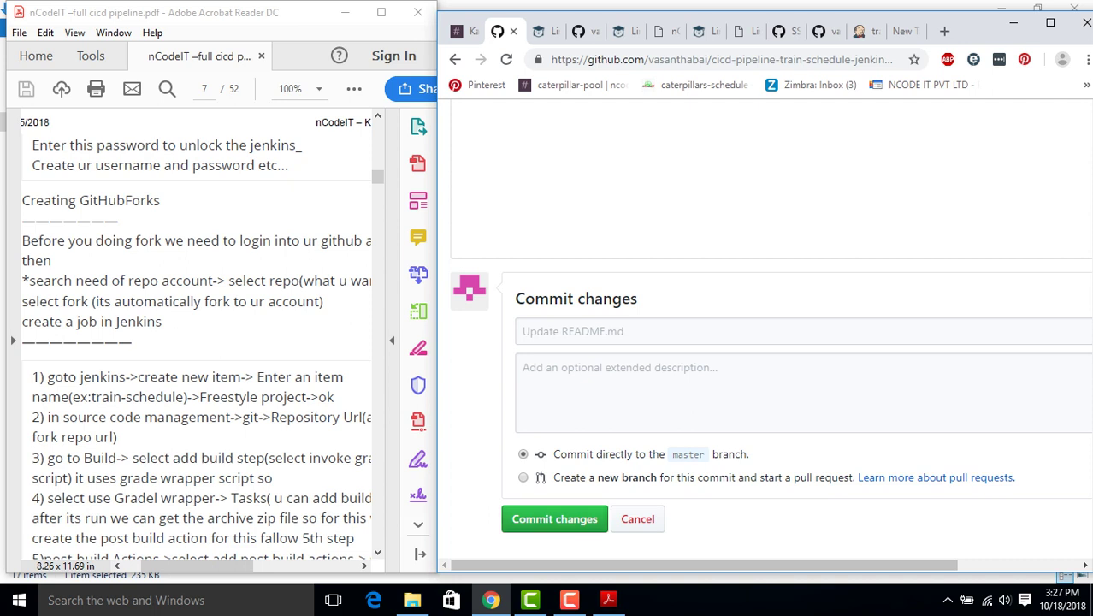
pyautogui.click(554, 518)
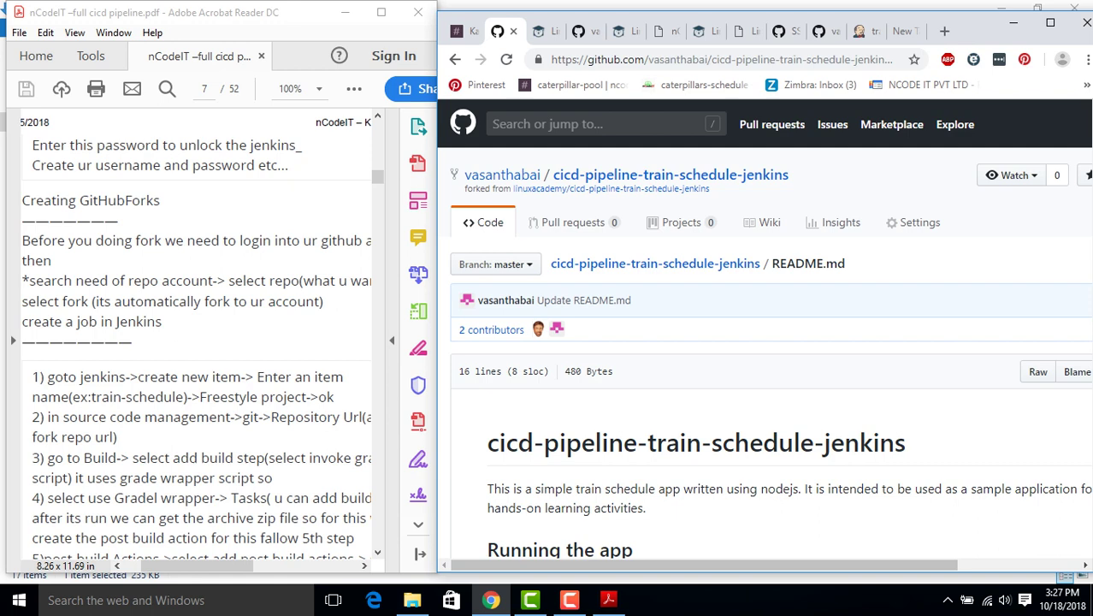
pyautogui.scroll(-4, 765, 334)
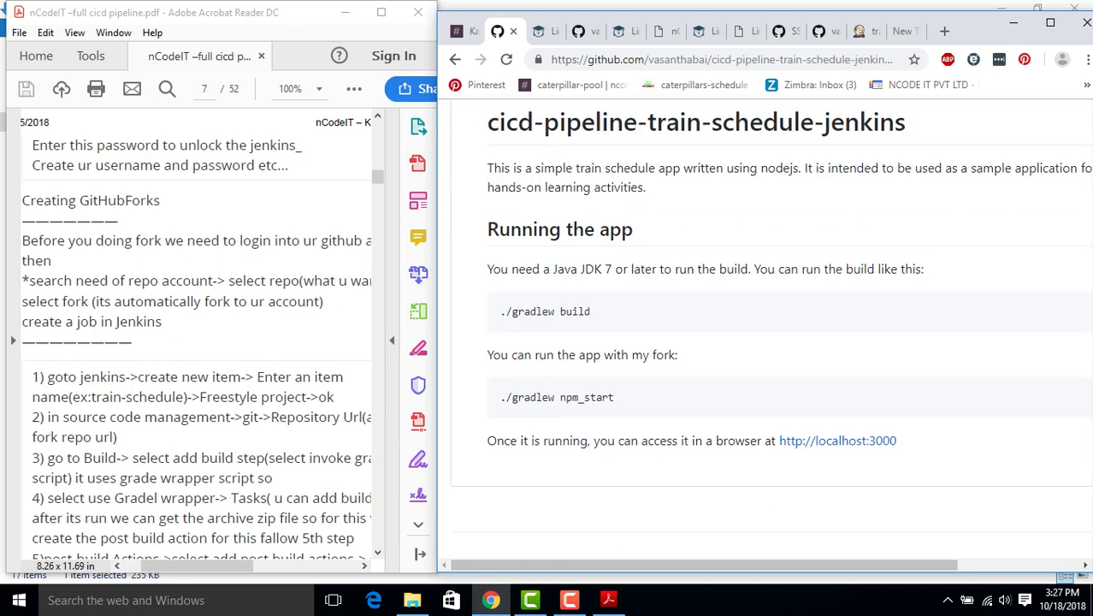
pyautogui.scroll(4, 764, 333)
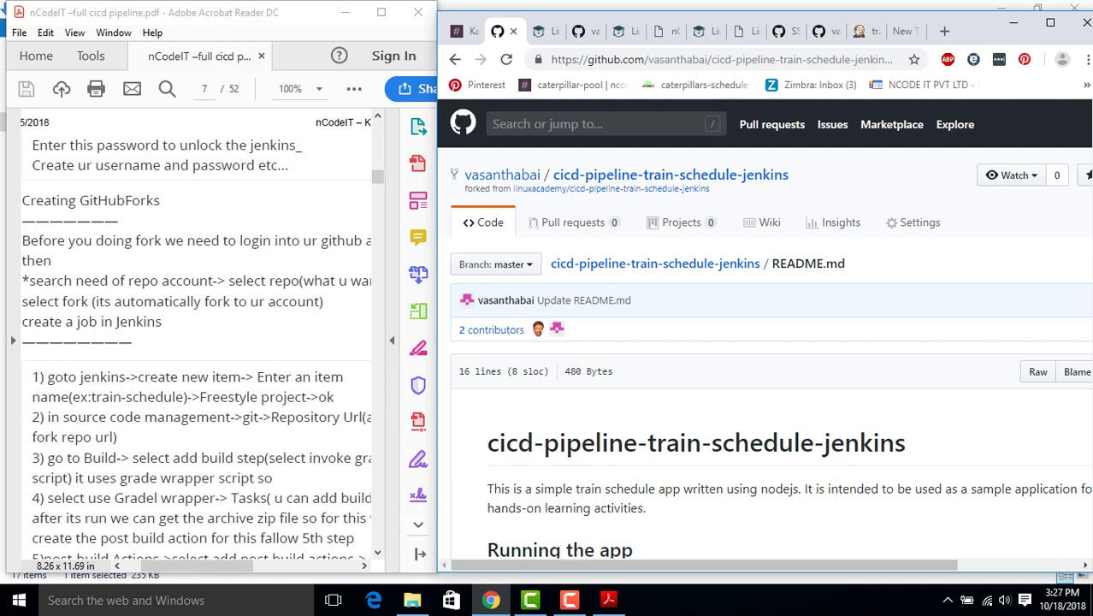
# Return to the train_schedule job in Jenkins and open build #2 from its build history
pyautogui.click(864, 30)
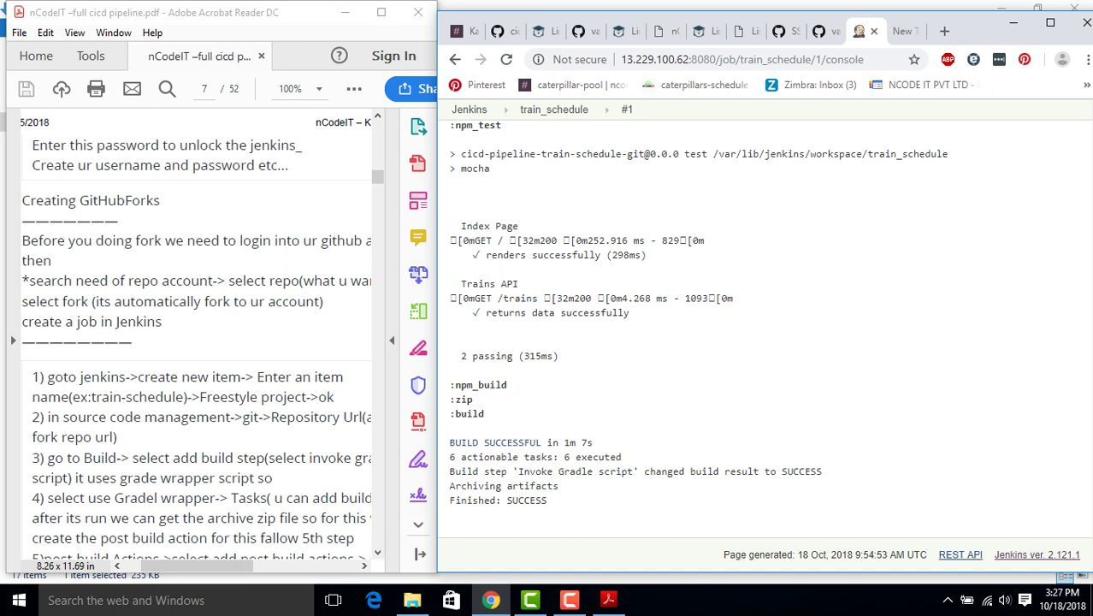
pyautogui.scroll(3, 761, 342)
pyautogui.click(554, 109)
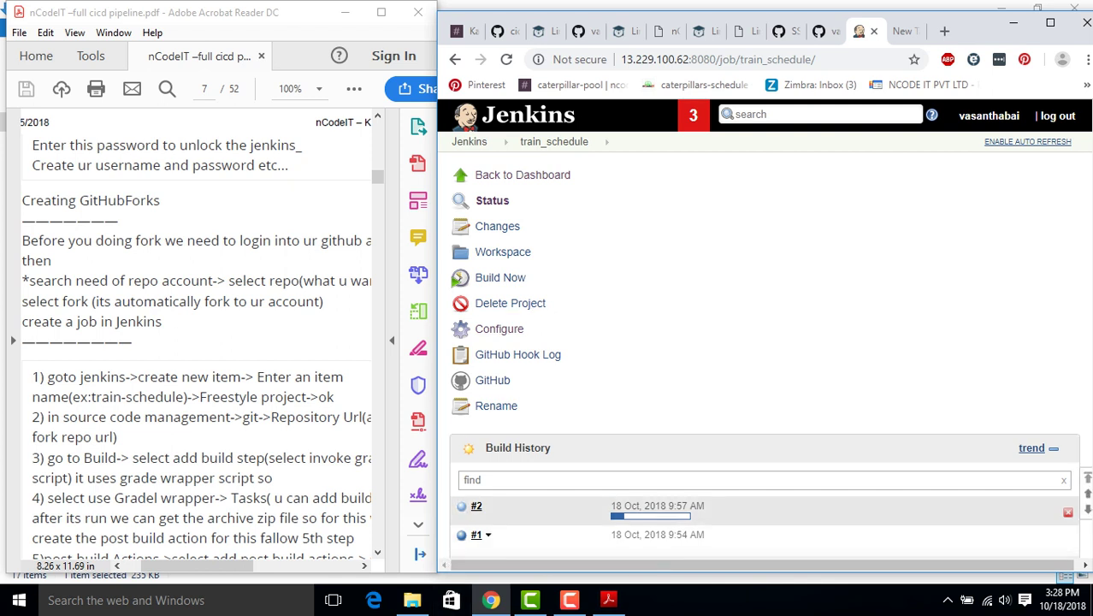
pyautogui.click(476, 505)
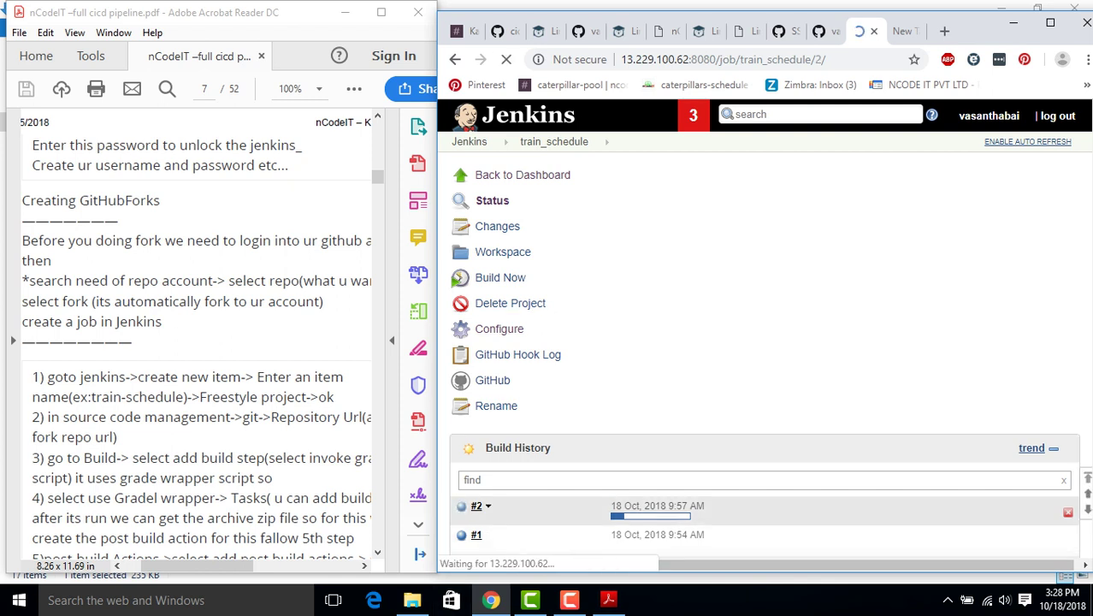
pyautogui.scroll(-2, 765, 342)
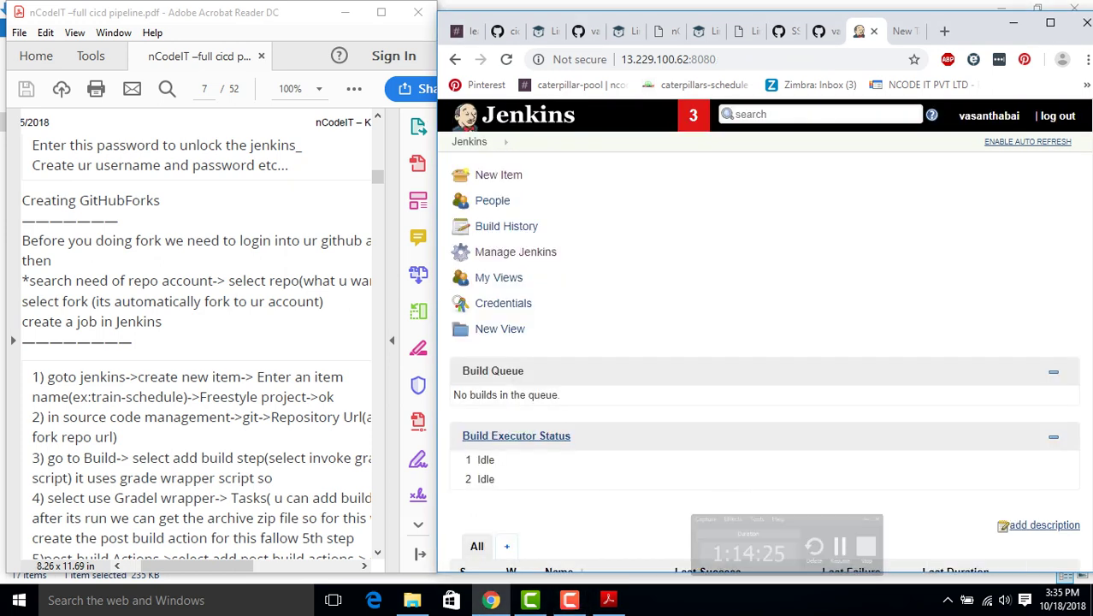
# Create a new Jenkins item named train_schedule1 as a Multibranch Pipeline
pyautogui.click(499, 174)
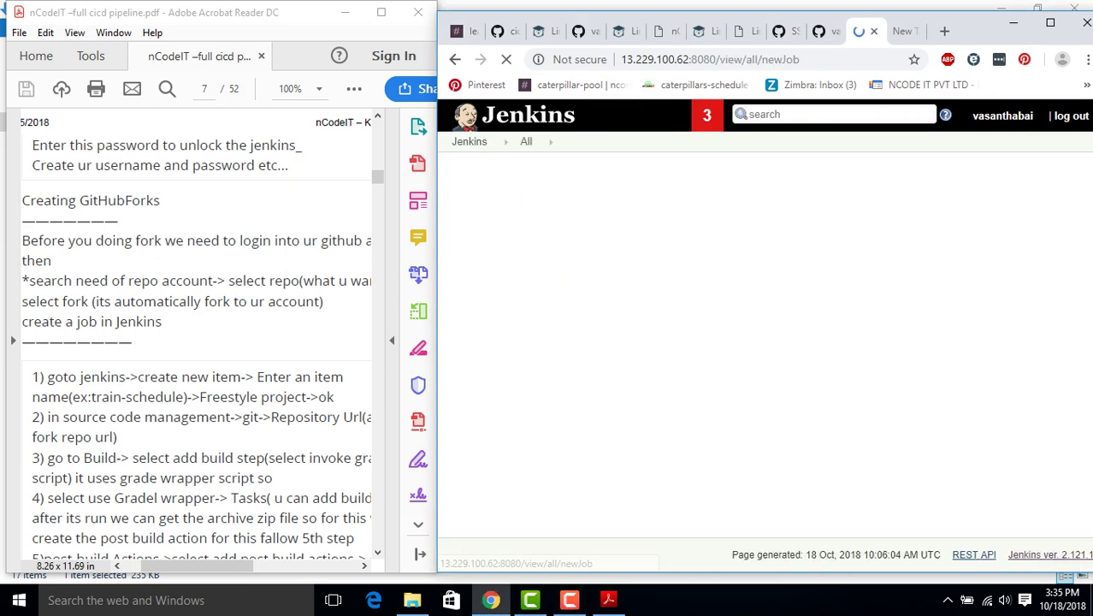
pyautogui.write('train')
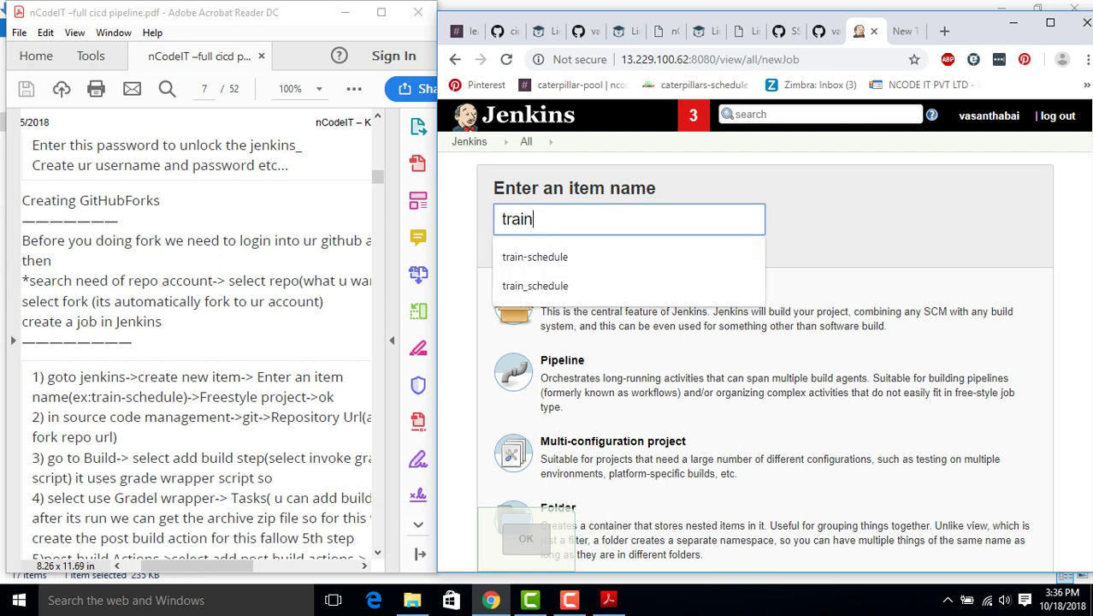
pyautogui.write('_sc')
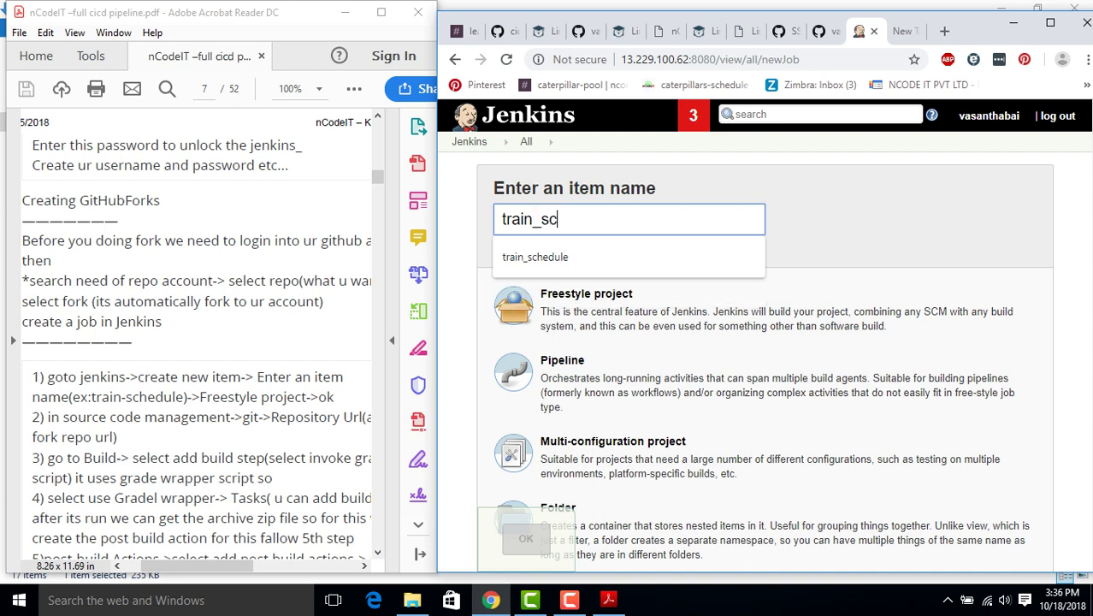
pyautogui.write('hedule1')
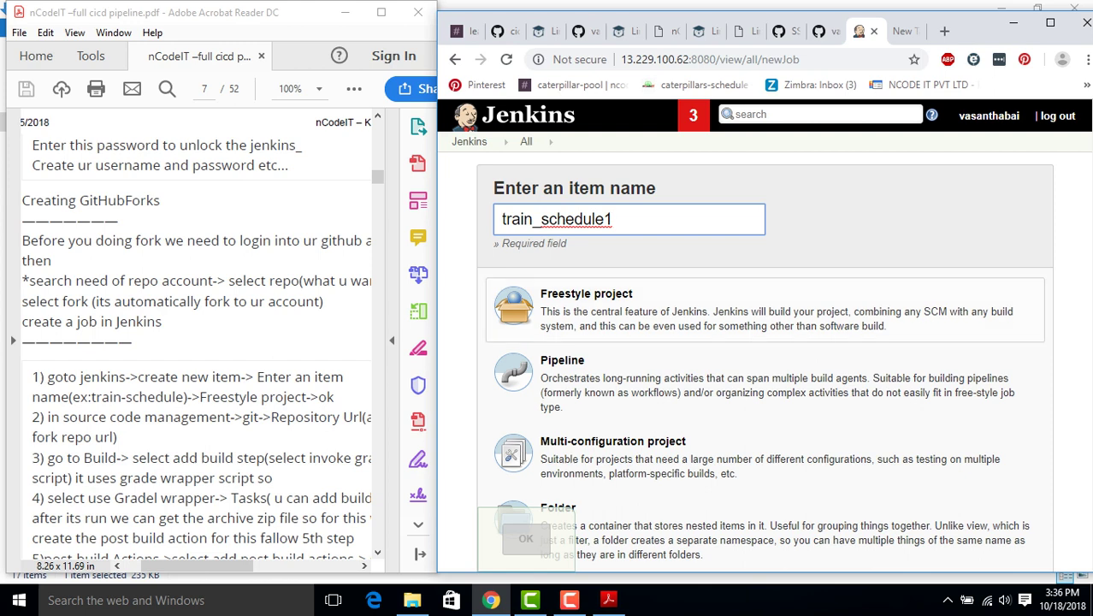
pyautogui.scroll(-3, 765, 385)
pyautogui.scroll(3, 765, 385)
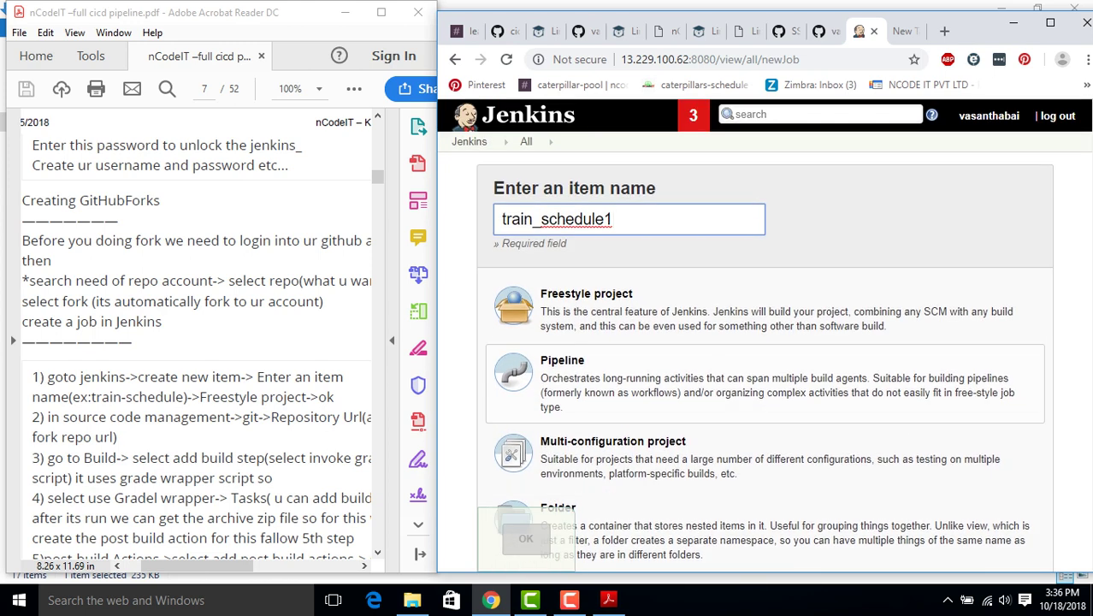
pyautogui.scroll(-3, 765, 385)
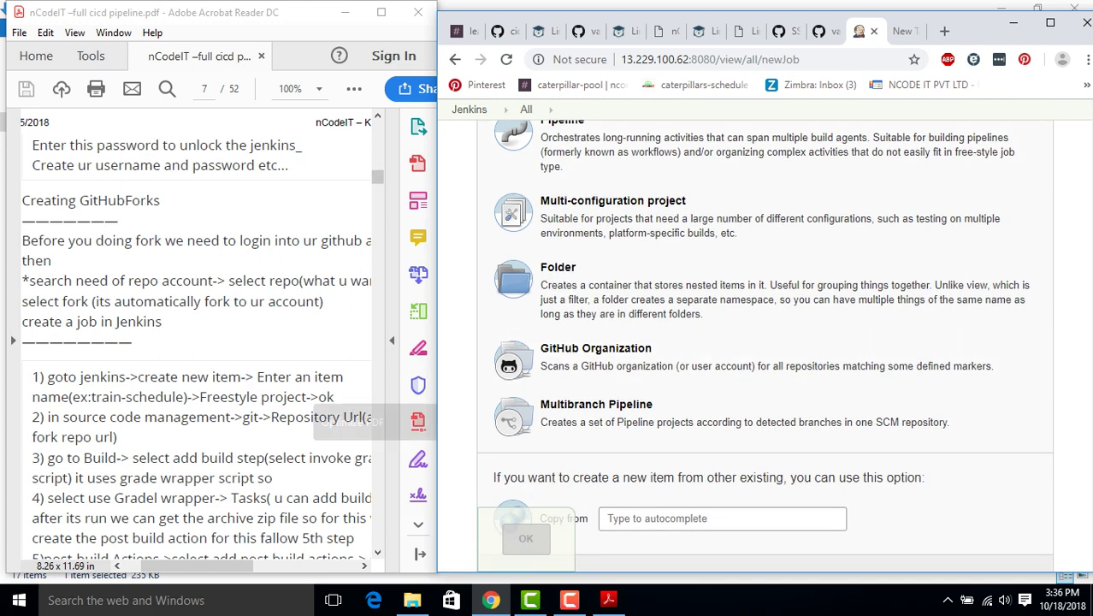
pyautogui.click(596, 412)
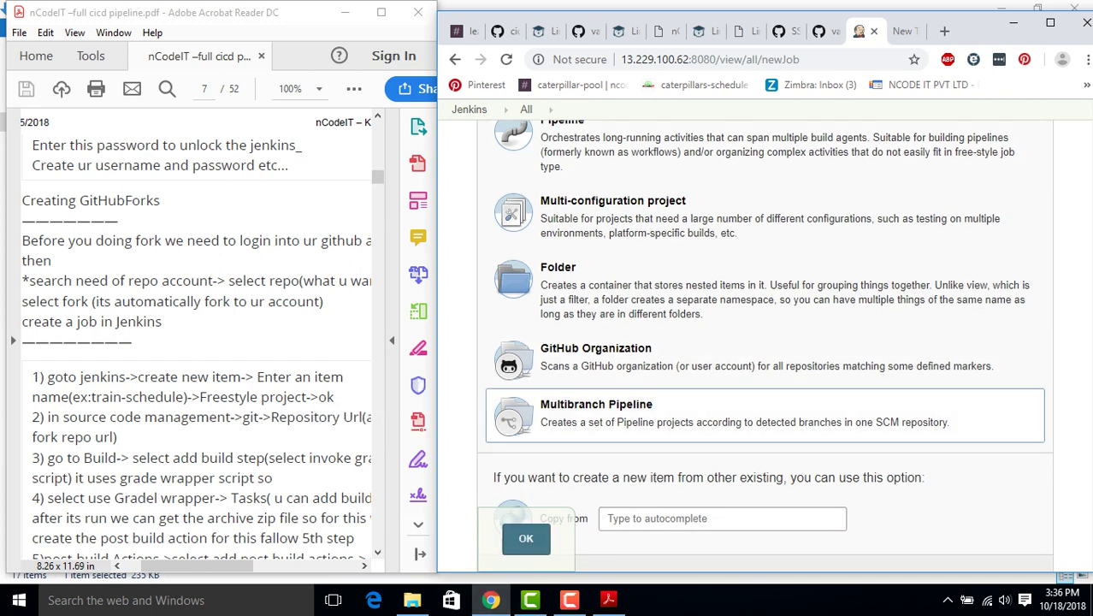
pyautogui.click(526, 538)
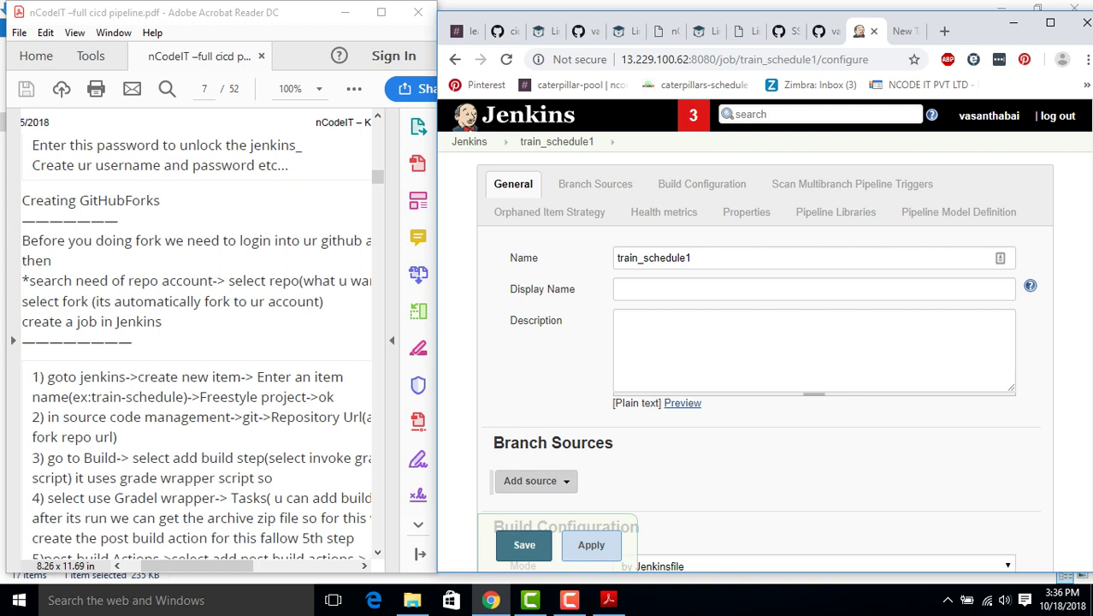
# Add a Git branch source and set its project repository to the GitHub URL of the forked cicd-pipeline-train-schedule-jenkins repository
pyautogui.click(535, 481)
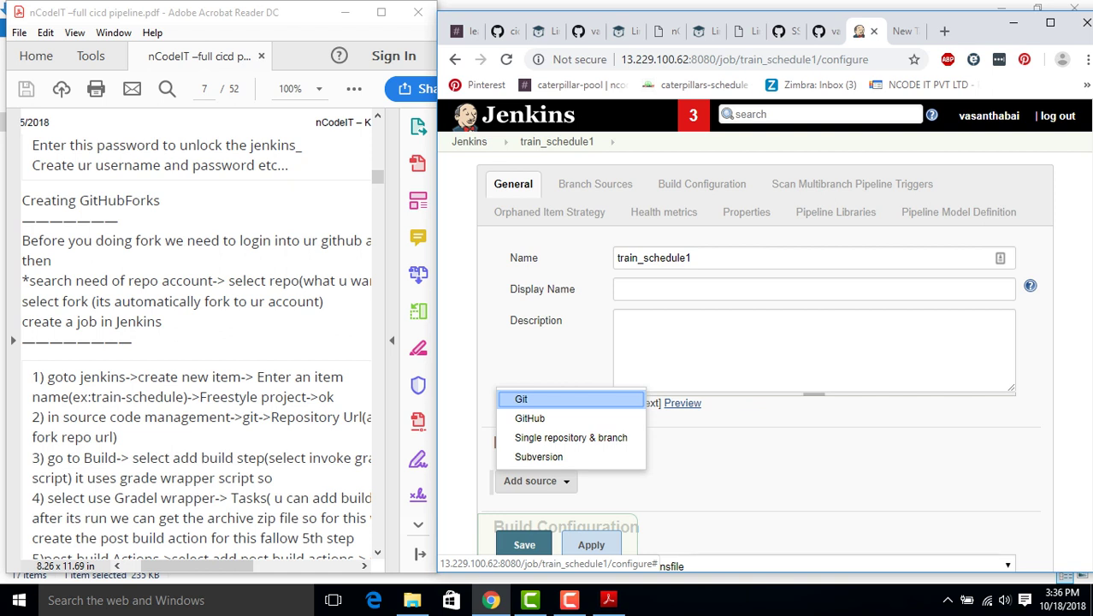
pyautogui.click(548, 399)
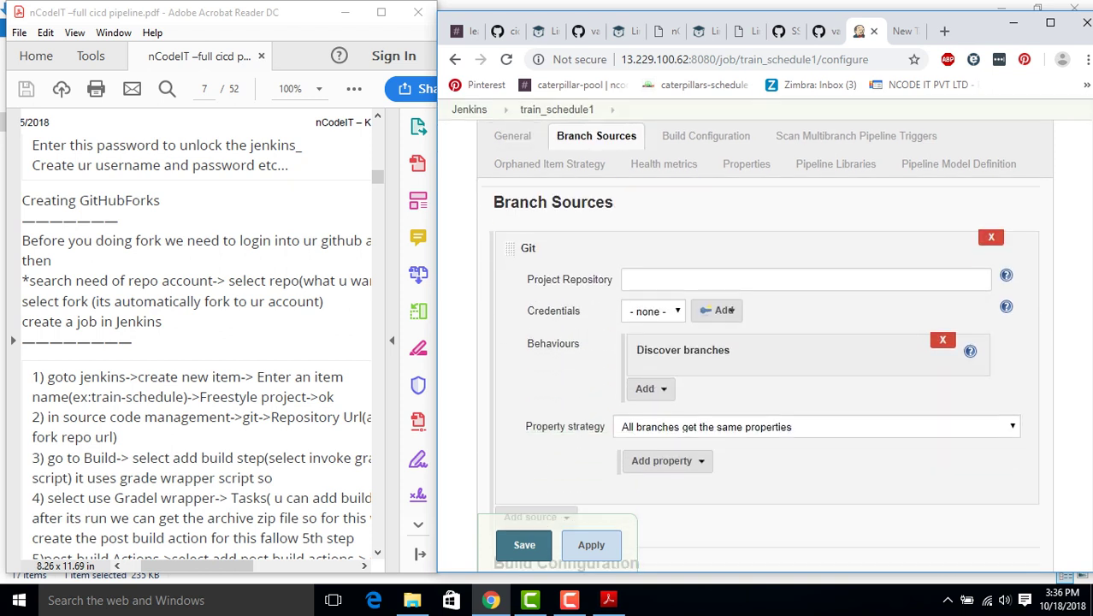
pyautogui.click(804, 279)
pyautogui.write('https://github.com/vasanthabai/cicd-pipeline-train-schedule-jenkins')
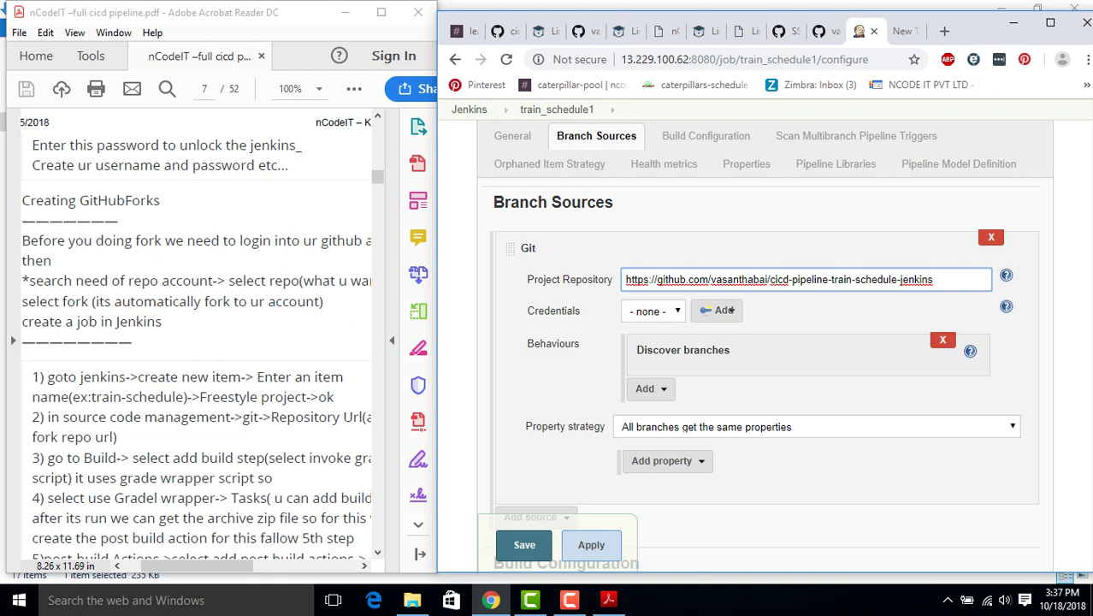
pyautogui.scroll(-1, 638, 511)
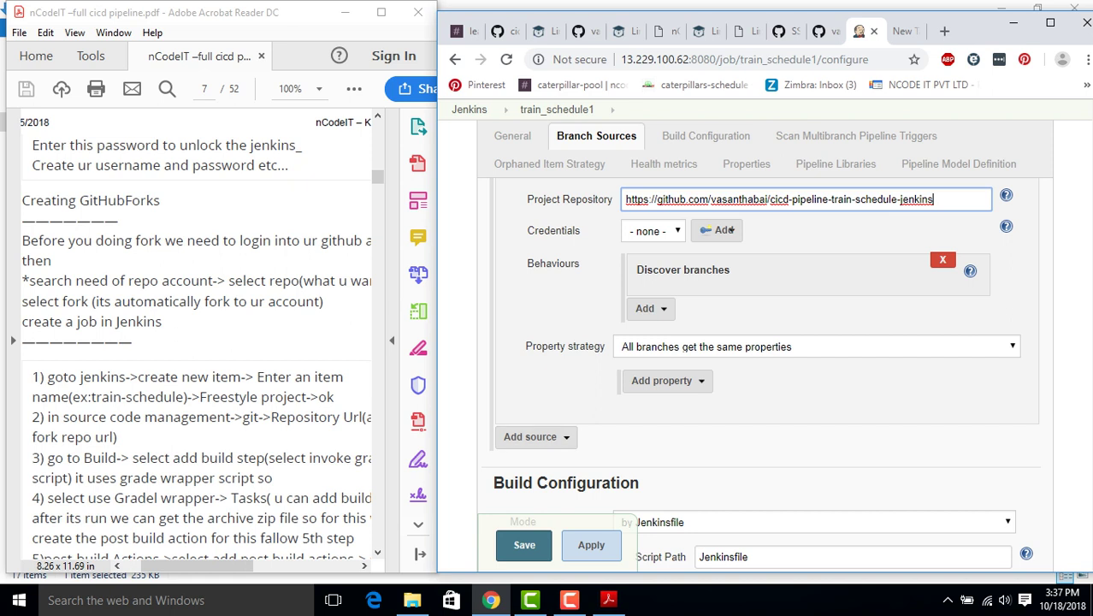
pyautogui.scroll(1, 765, 360)
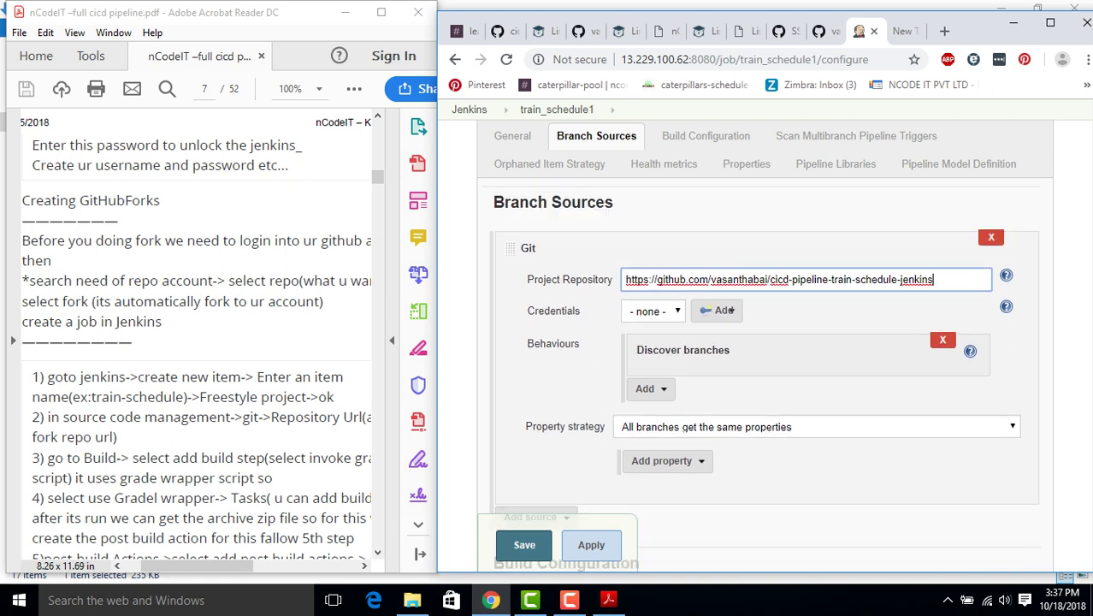
# Check the Git source's available credentials and open the form for adding new credentials to the Jenkins provider
pyautogui.hotkey('alt', 'Down')
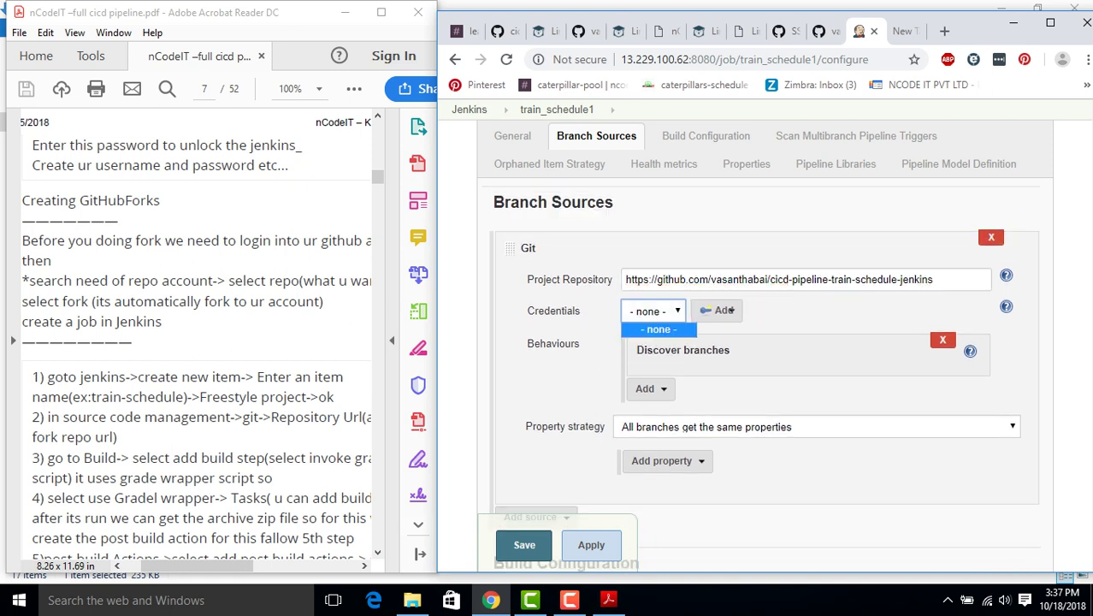
pyautogui.click(728, 311)
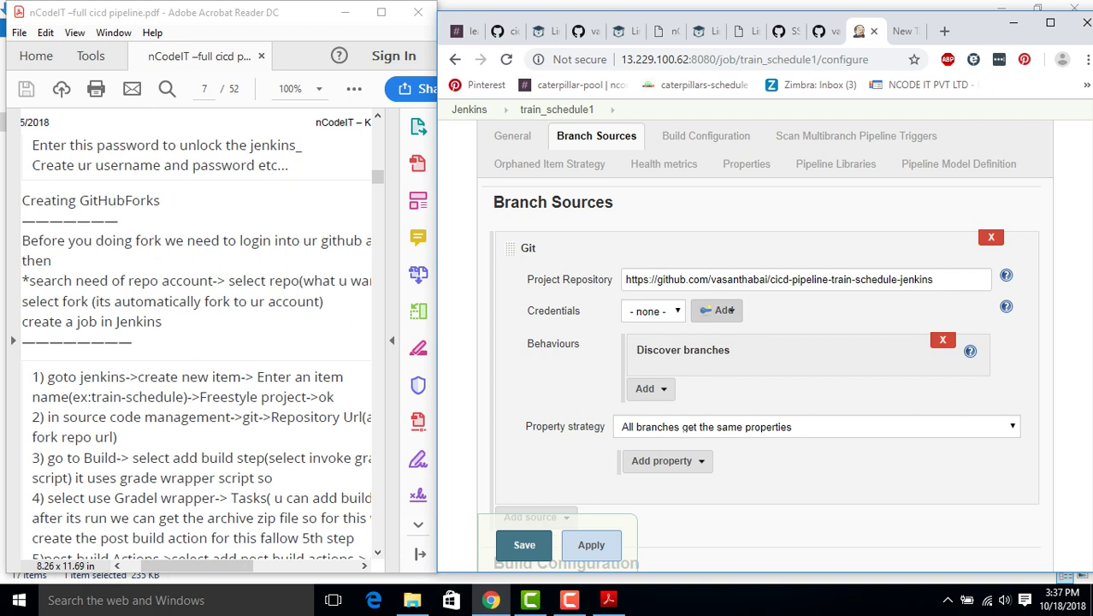
pyautogui.click(727, 310)
pyautogui.click(729, 334)
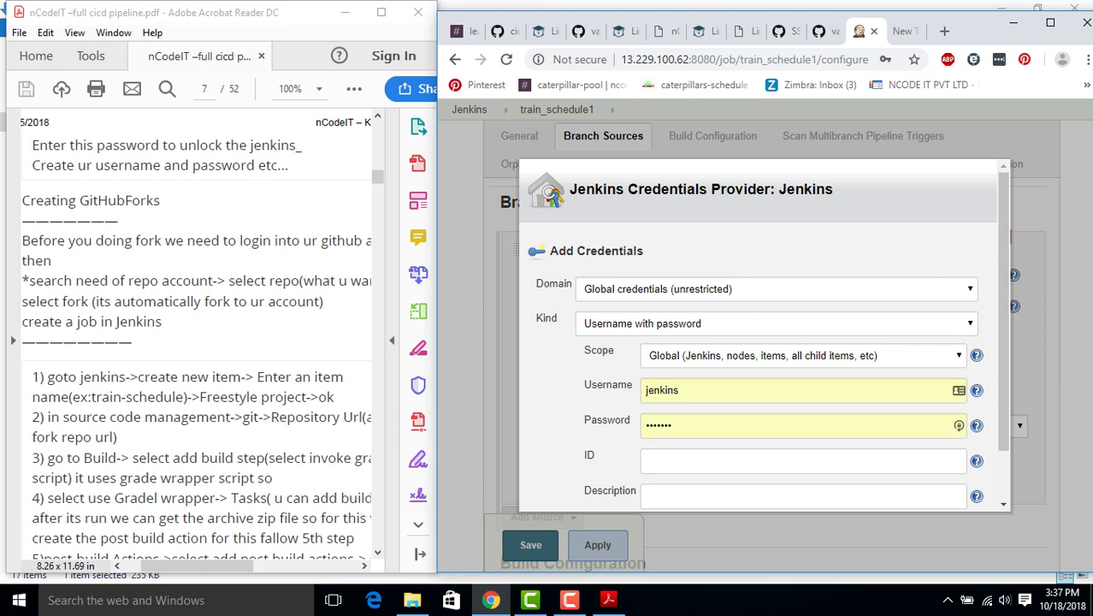
# Switch to the forked repository on GitHub and open the account's personal settings
pyautogui.click(503, 30)
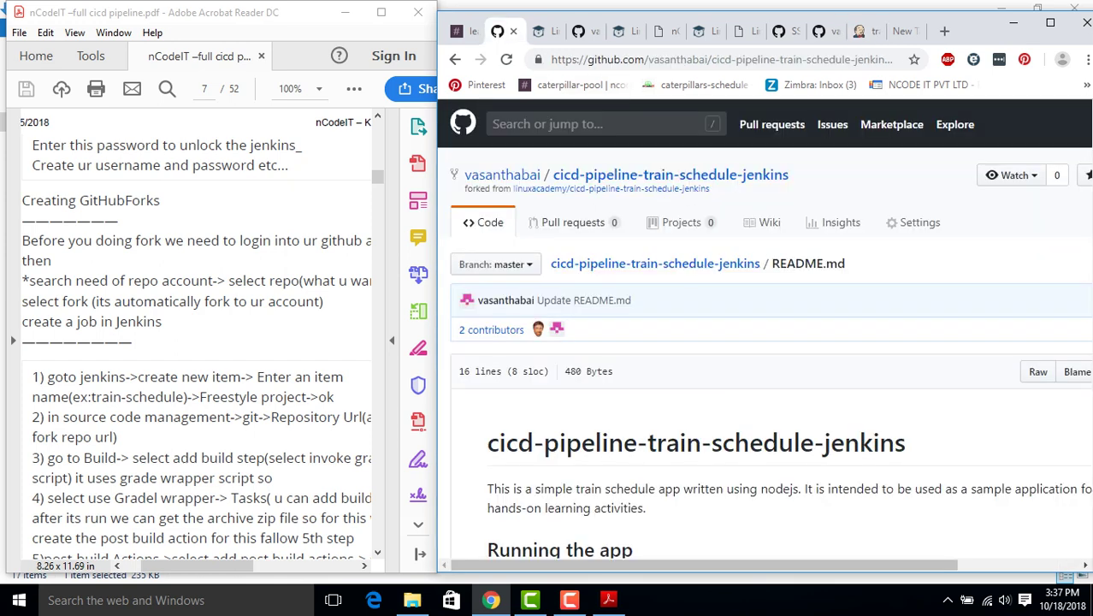
pyautogui.scroll(-4, 765, 342)
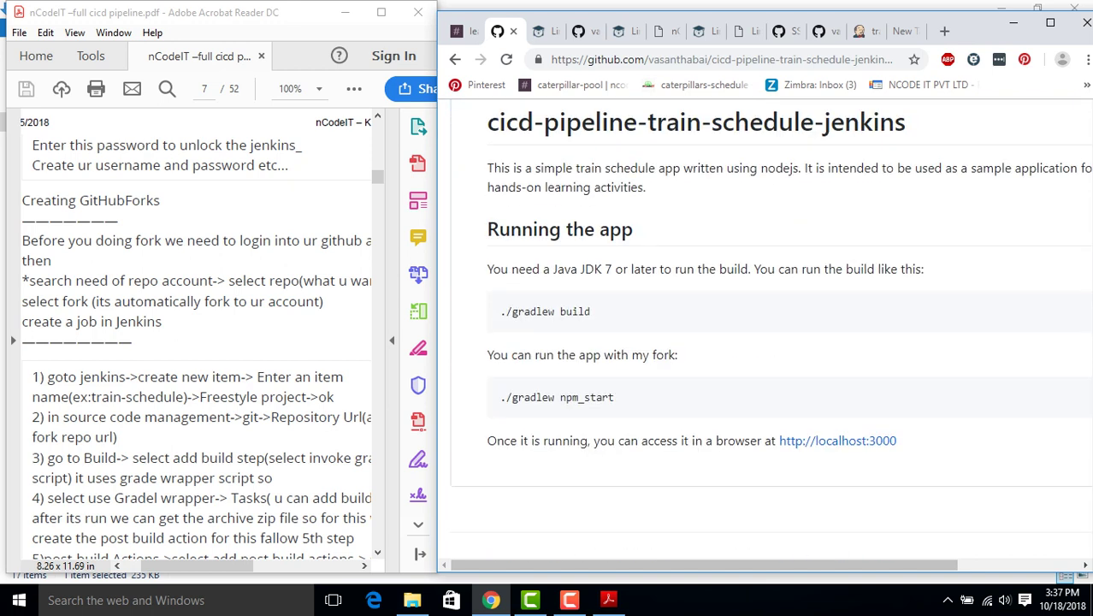
pyautogui.scroll(3, 765, 343)
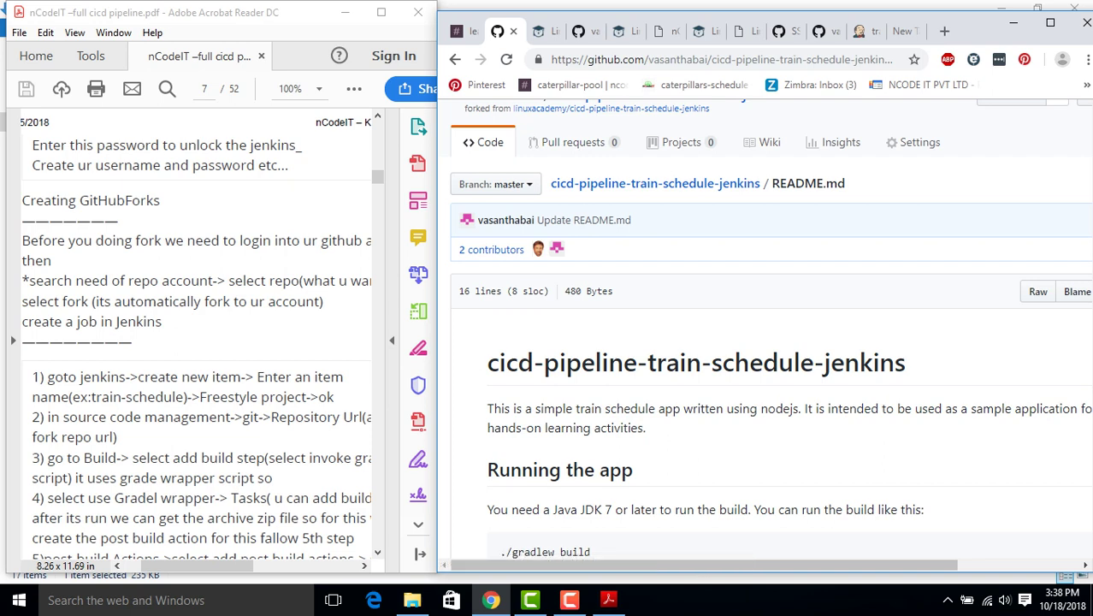
pyautogui.moveTo(703, 565)
pyautogui.mouseDown()
pyautogui.moveTo(748, 565)
pyautogui.moveTo(703, 565)
pyautogui.mouseUp()
pyautogui.scroll(1, 765, 333)
pyautogui.hscroll(2, 765, 334)
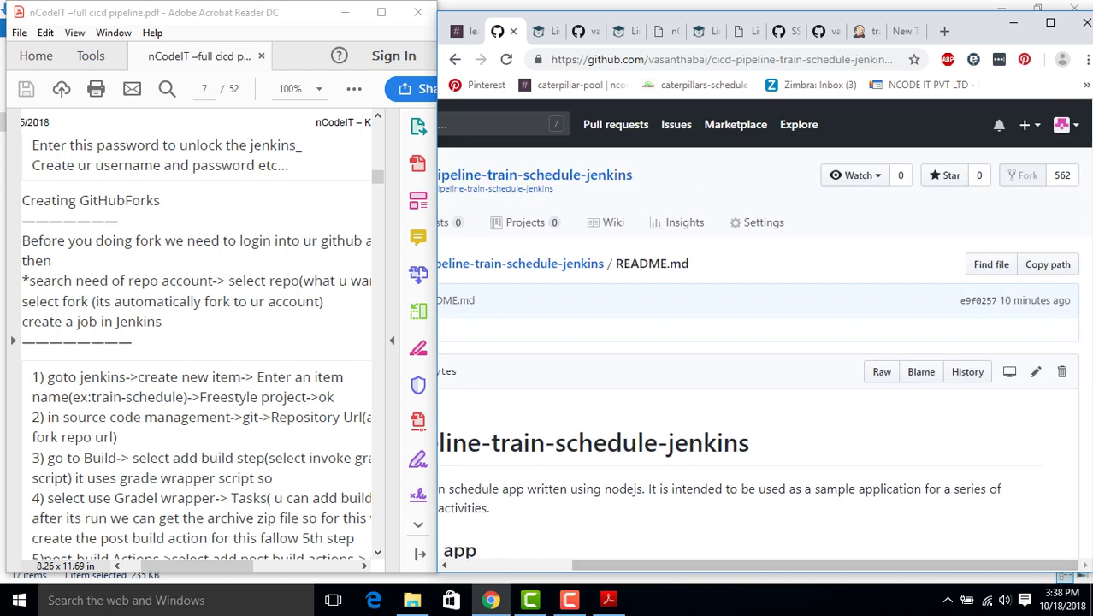
pyautogui.click(1065, 124)
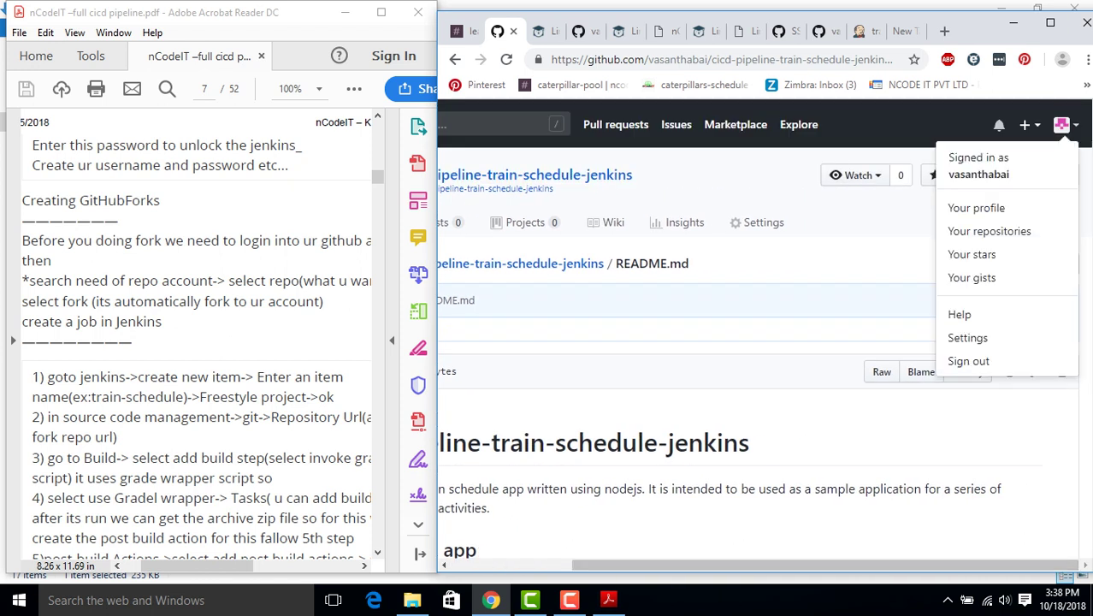
pyautogui.click(967, 338)
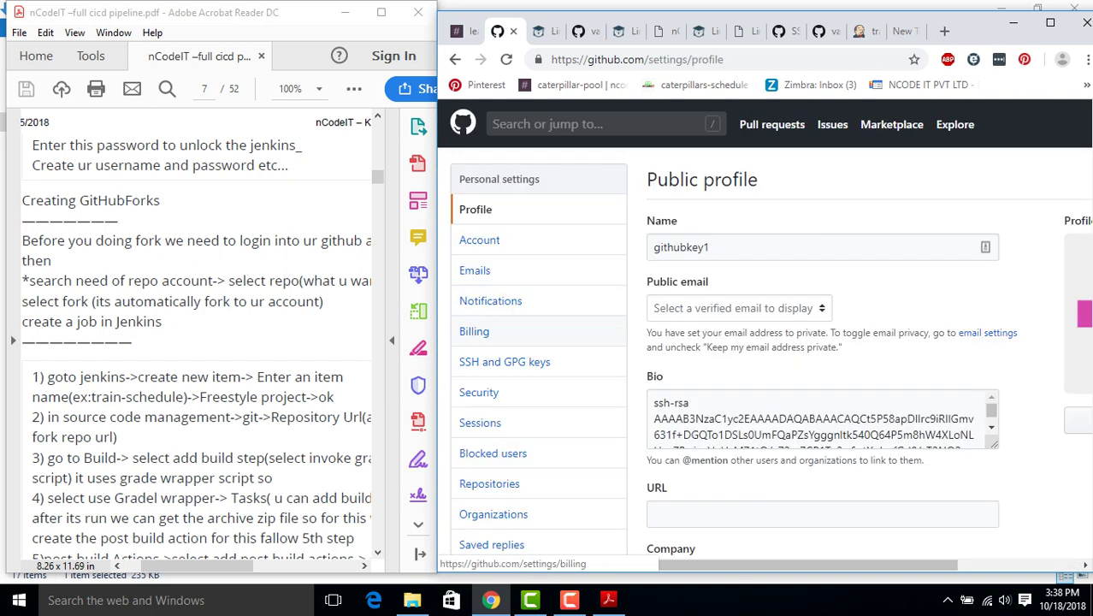
# Open the personal access tokens page in GitHub's developer settings
pyautogui.scroll(-4, 531, 274)
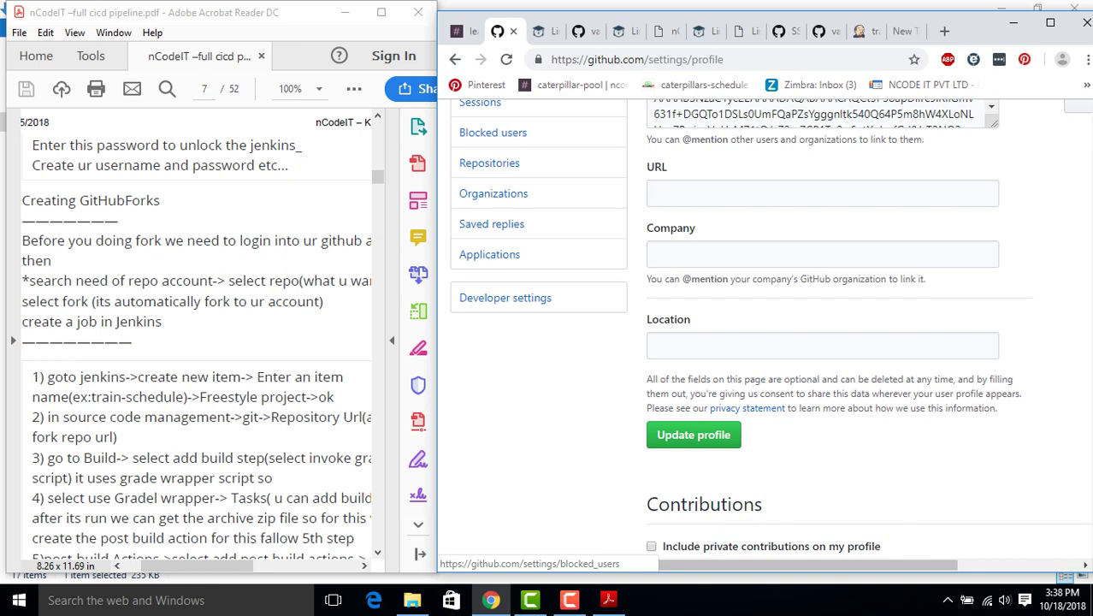
pyautogui.click(505, 298)
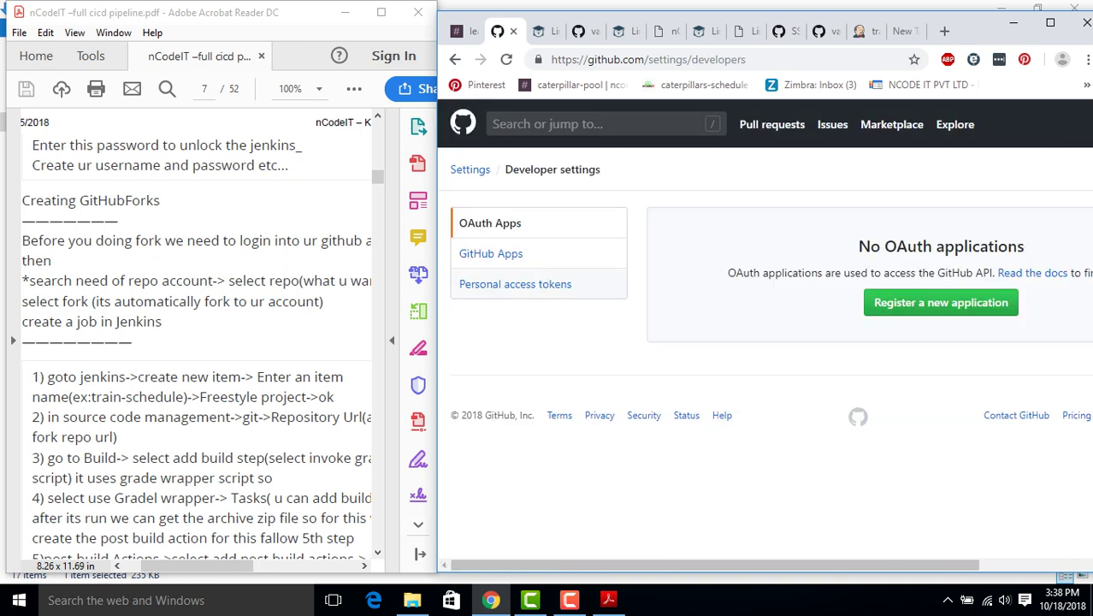
pyautogui.hscroll(3, 766, 342)
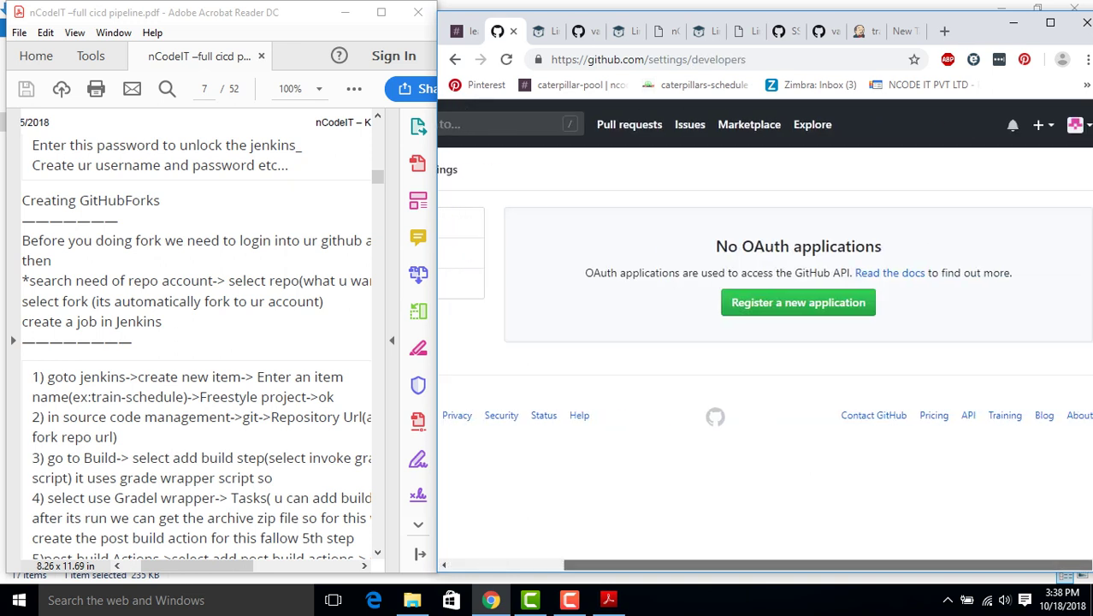
pyautogui.hscroll(-3, 765, 342)
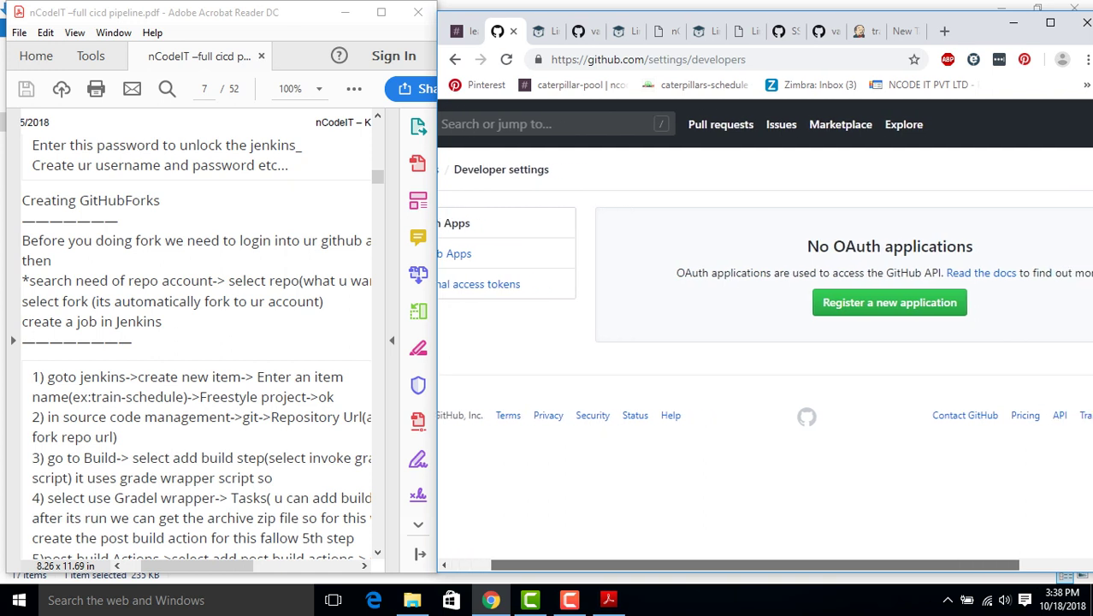
pyautogui.click(516, 285)
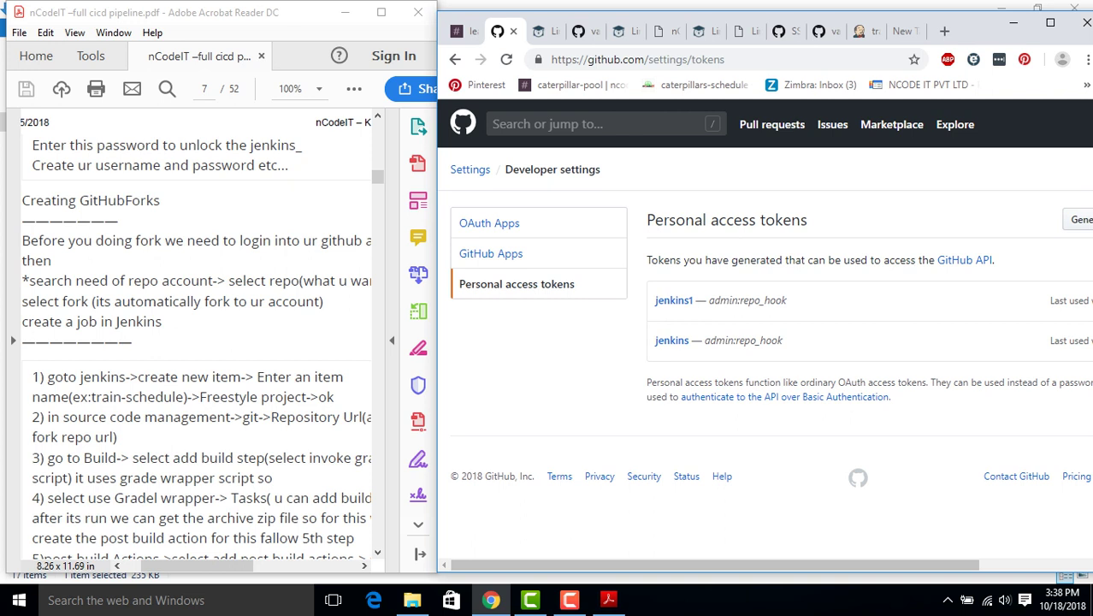
# Start generating a new personal access token with the description train_schedule2
pyautogui.hscroll(3, 765, 342)
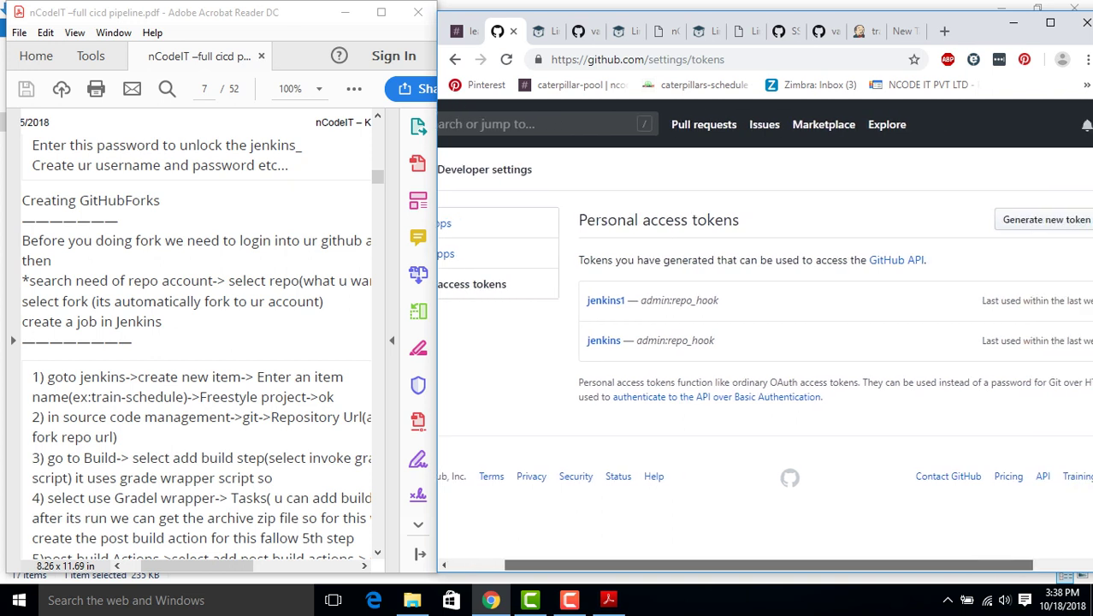
pyautogui.hscroll(1, 765, 342)
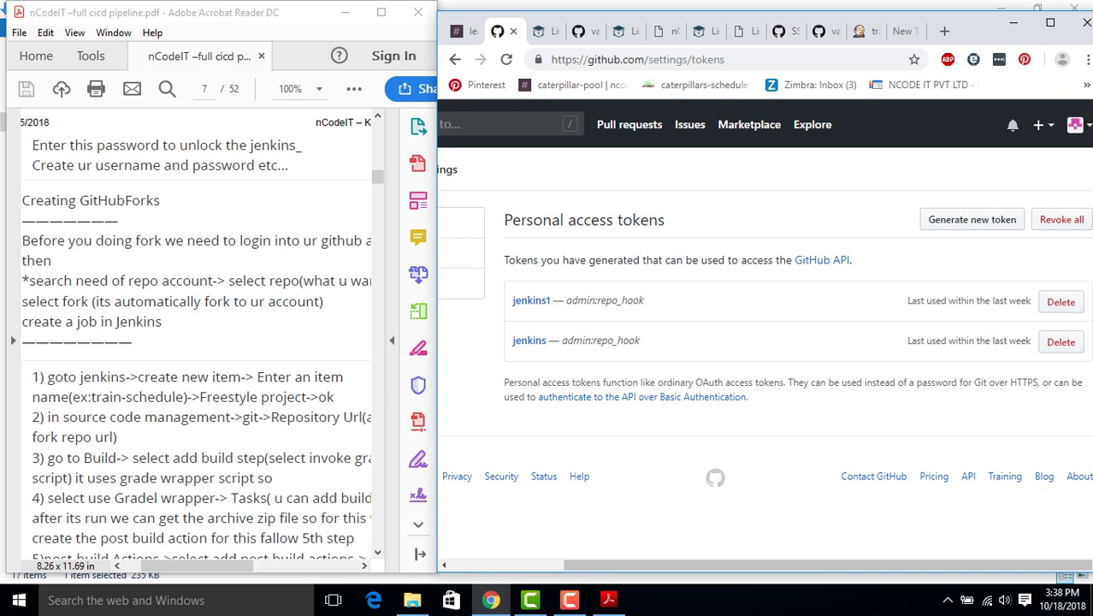
pyautogui.click(972, 219)
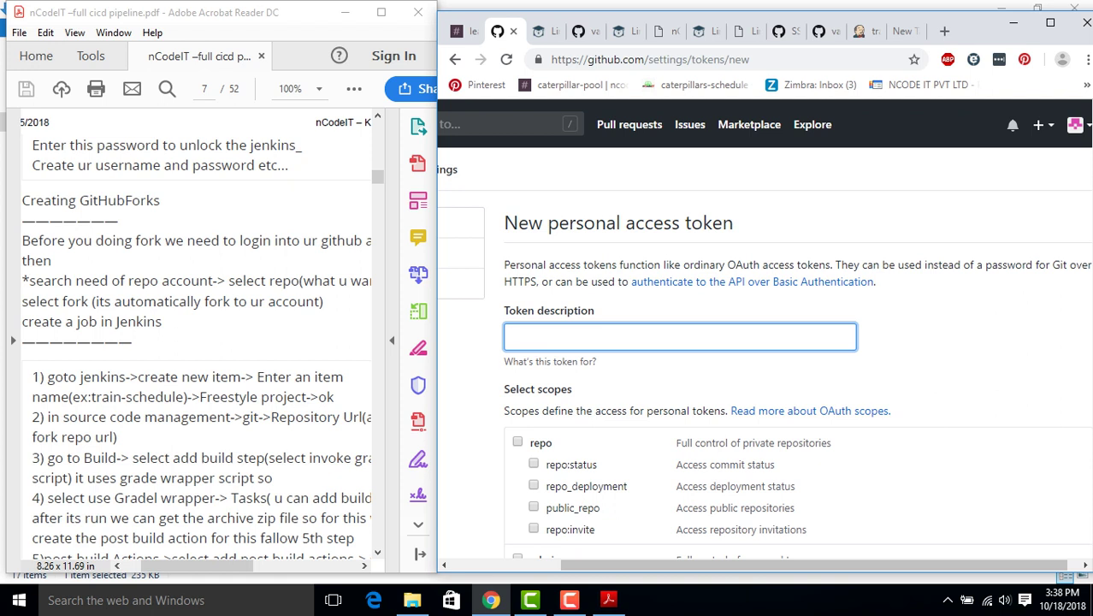
pyautogui.write('train')
pyautogui.write('_schedule2')
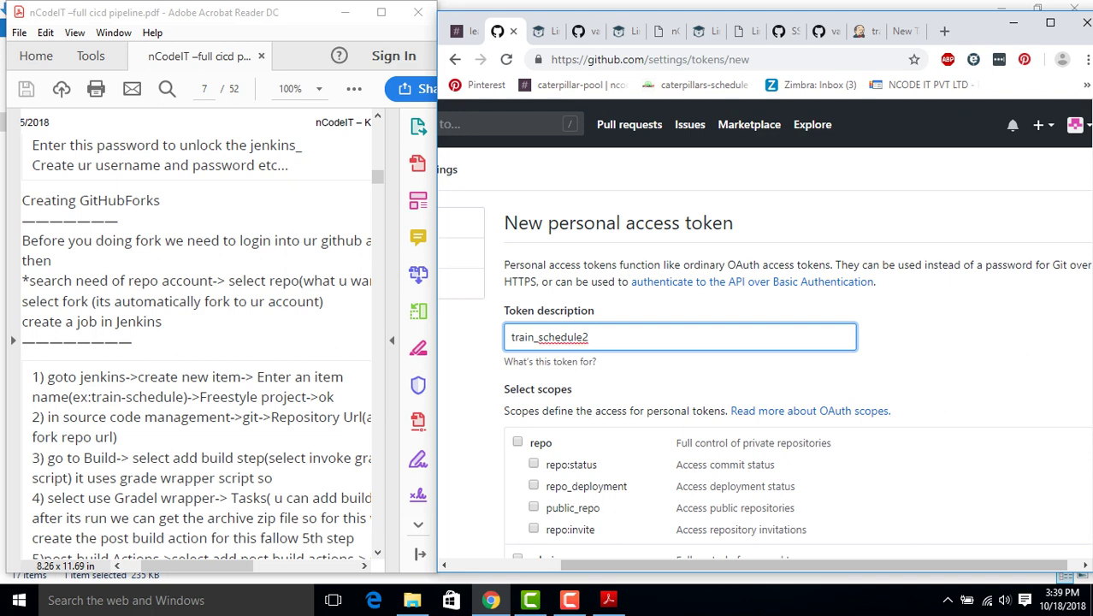
# Grant the new token the admin:repo_hook scope and generate it
pyautogui.scroll(-3, 764, 342)
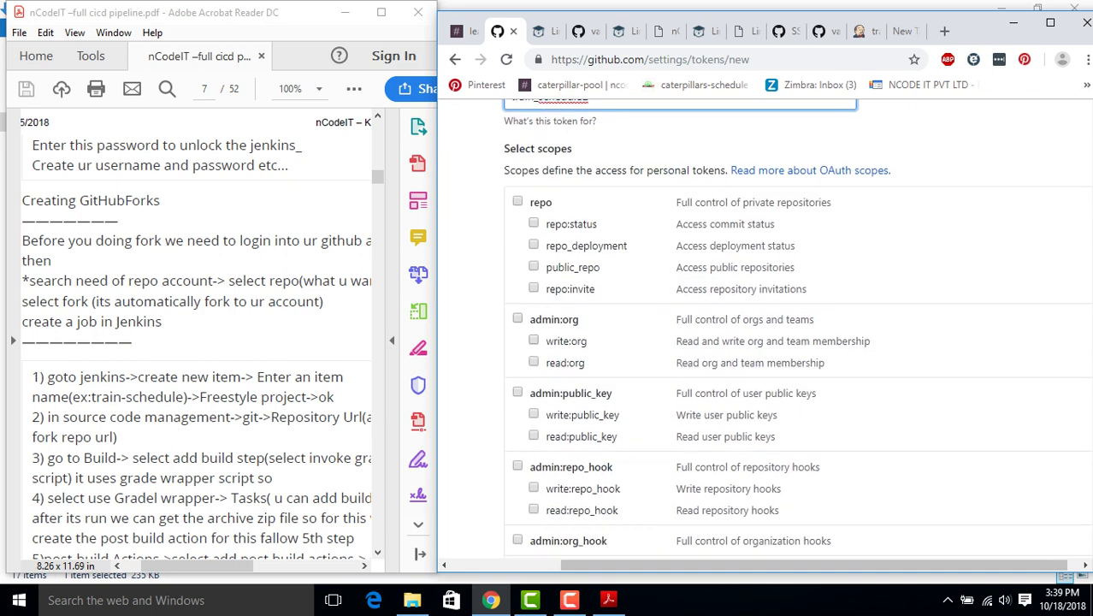
pyautogui.scroll(-2, 764, 342)
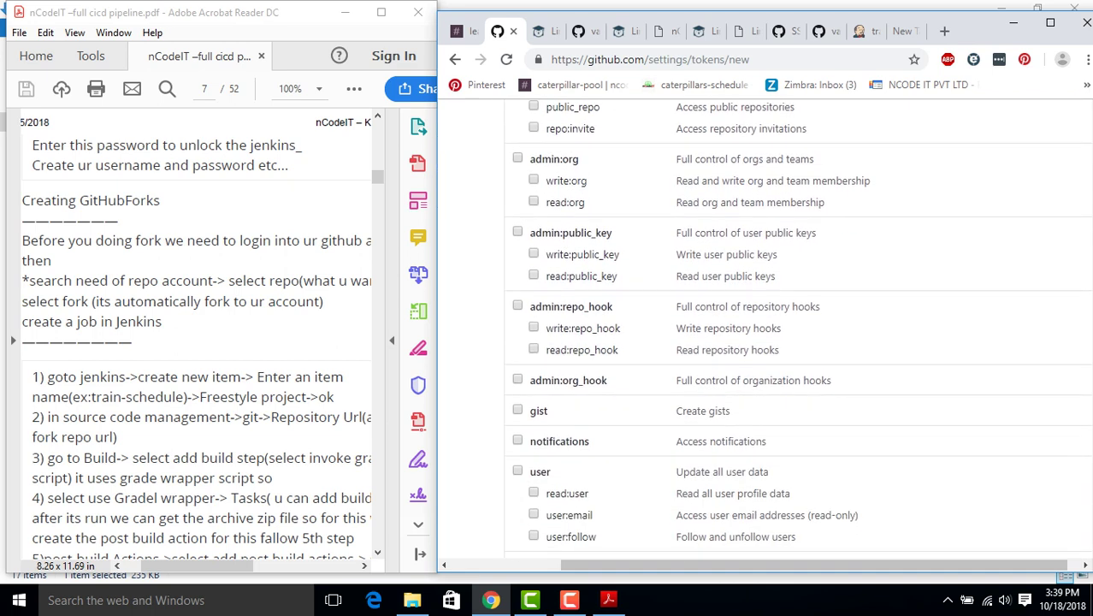
pyautogui.click(517, 305)
pyautogui.scroll(-3, 764, 343)
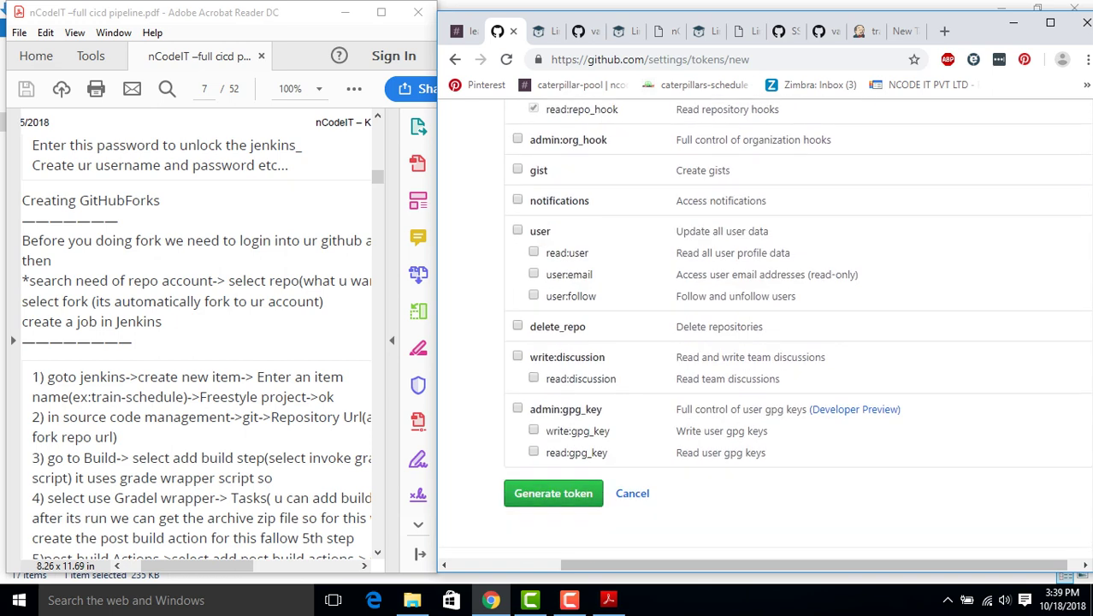
pyautogui.click(553, 494)
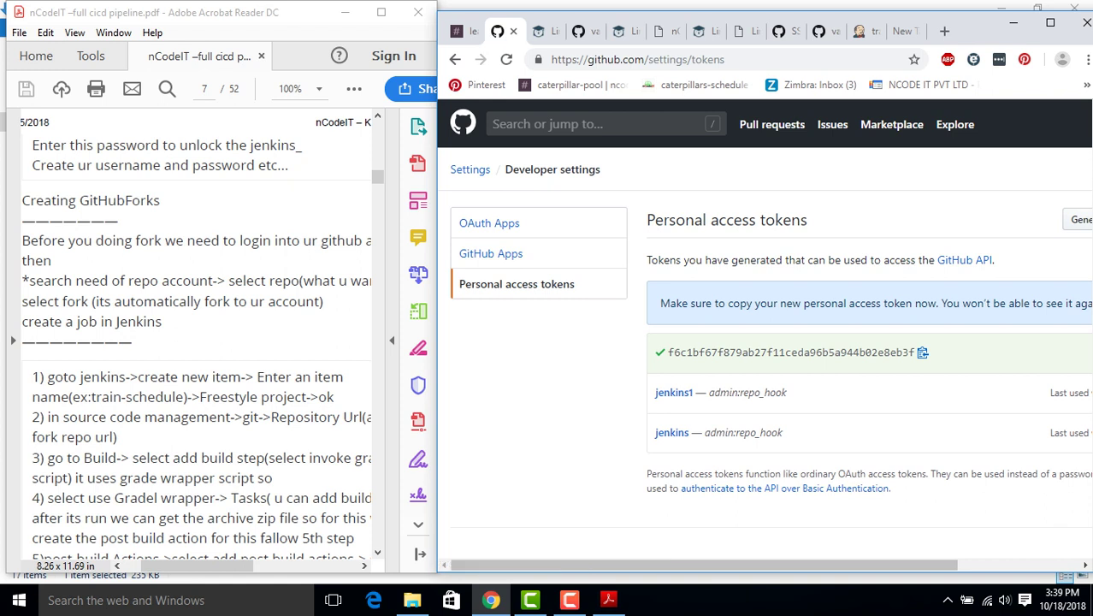
# Copy the newly generated personal access token and return to the credentials form in Jenkins
pyautogui.moveTo(668, 352); pyautogui.dragTo(918, 352)
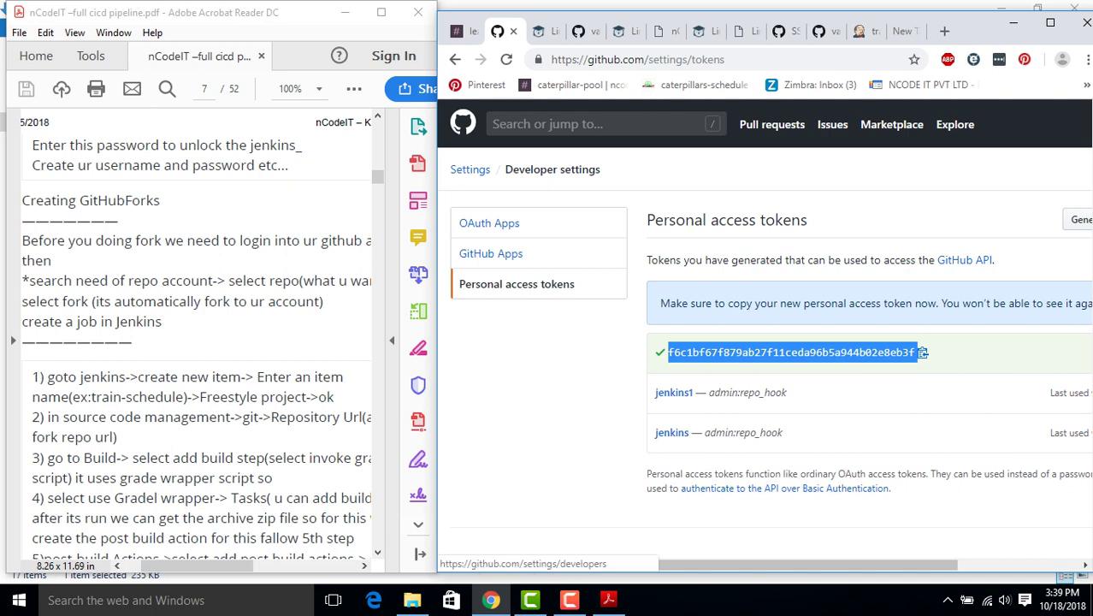
pyautogui.click(864, 30)
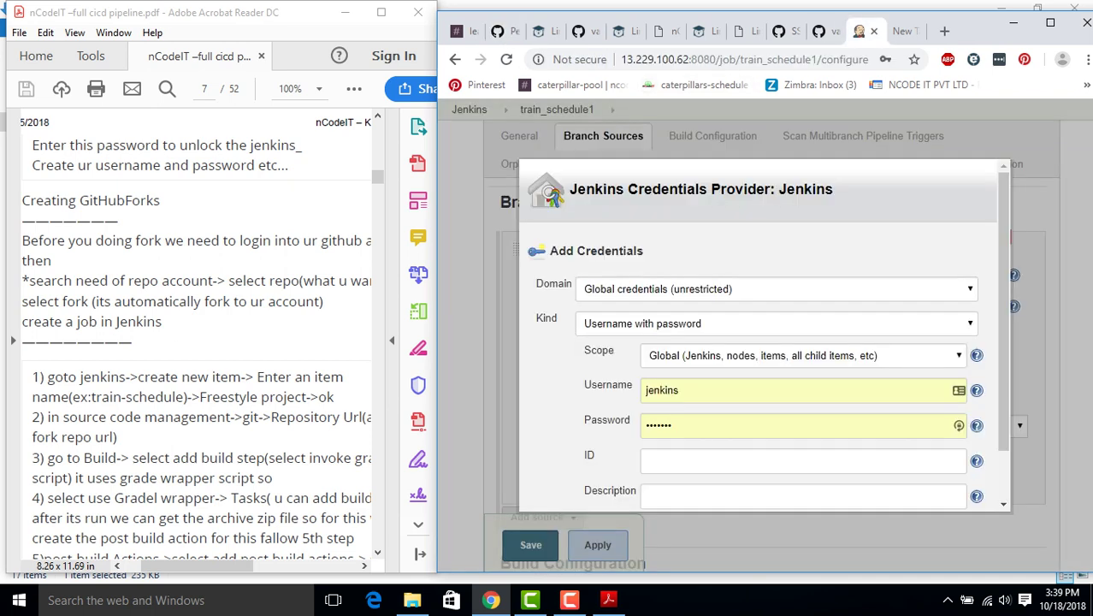
pyautogui.click(648, 460)
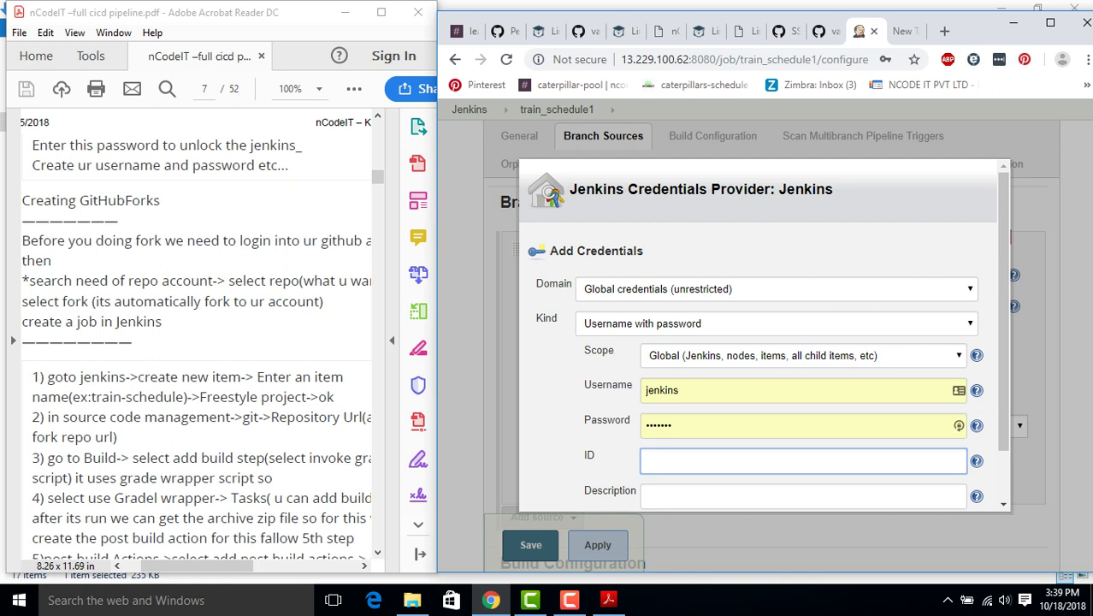
pyautogui.scroll(-1, 763, 342)
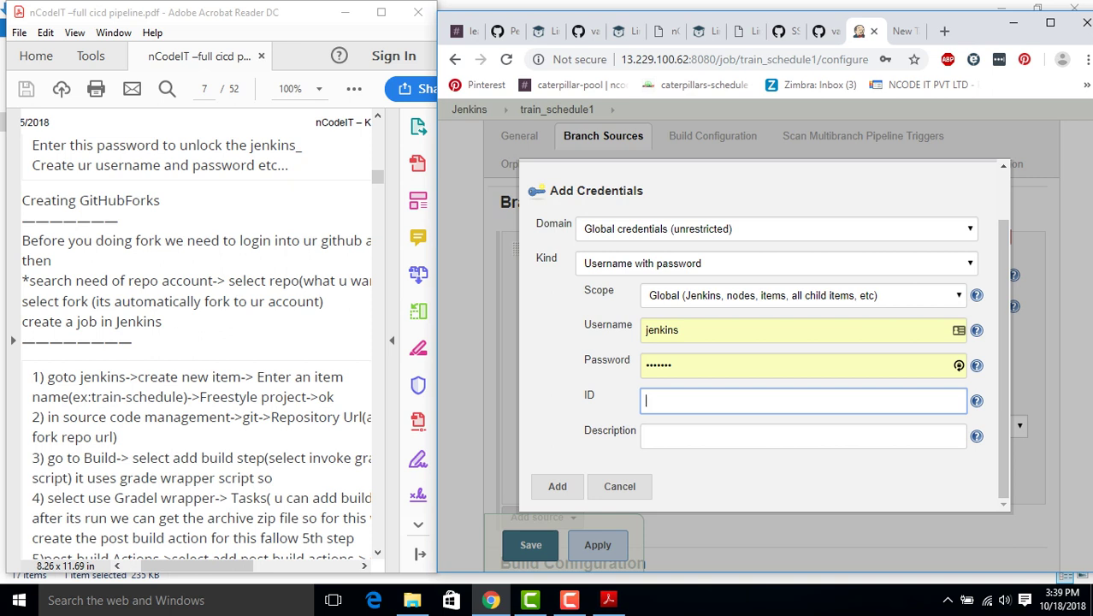
# Replace the prefilled password in the new credentials with the copied personal access token
pyautogui.click(671, 365)
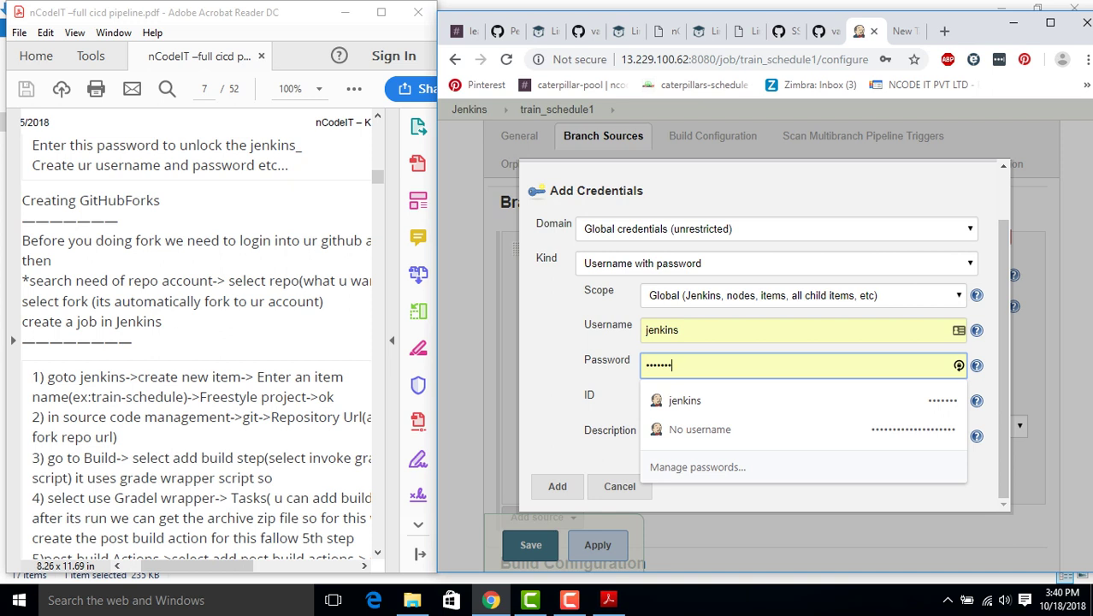
pyautogui.press('BackSpace')
pyautogui.press('BackSpace')
pyautogui.press('BackSpace')
pyautogui.press('BackSpace')
pyautogui.press('BackSpace')
pyautogui.press('BackSpace')
pyautogui.press('BackSpace')
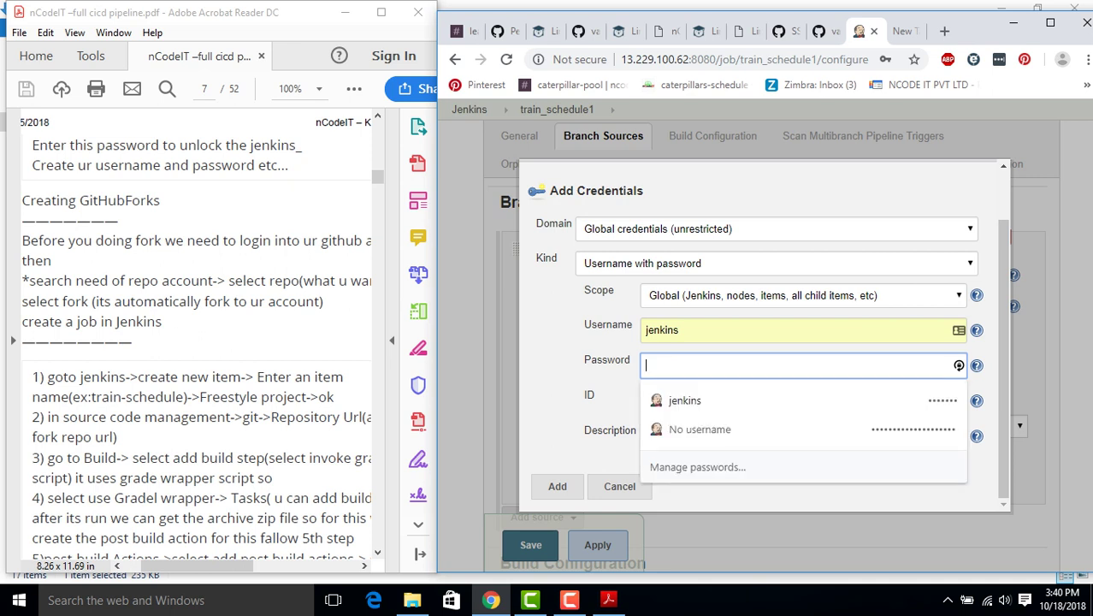
pyautogui.hotkey('ctrl', 'v')
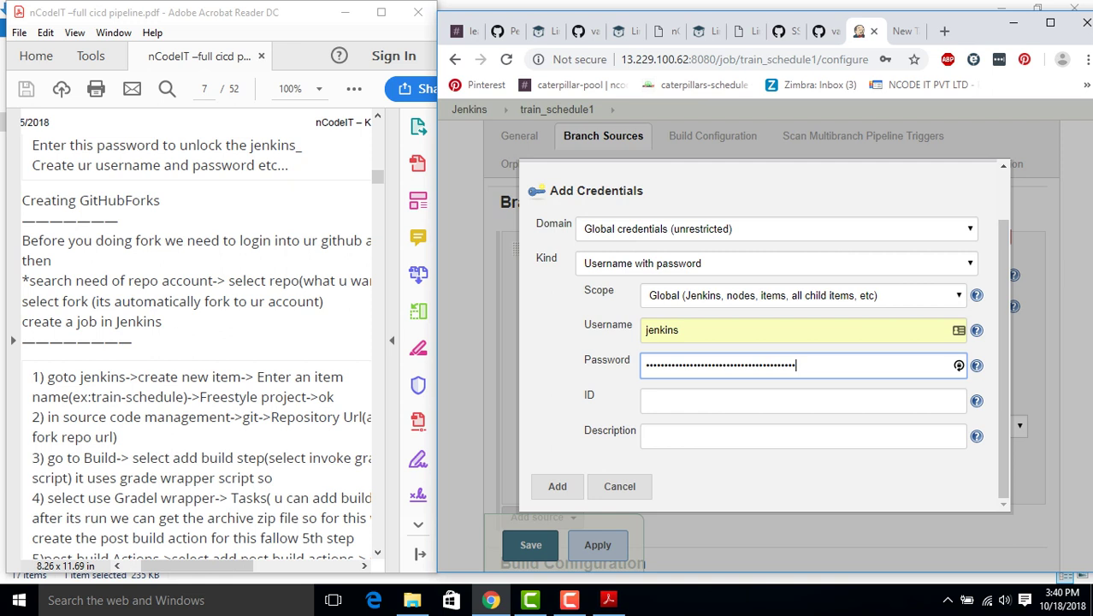
# Change the credential kind to Secret text, paste the access token as the secret, and set the ID to token
pyautogui.click(770, 264)
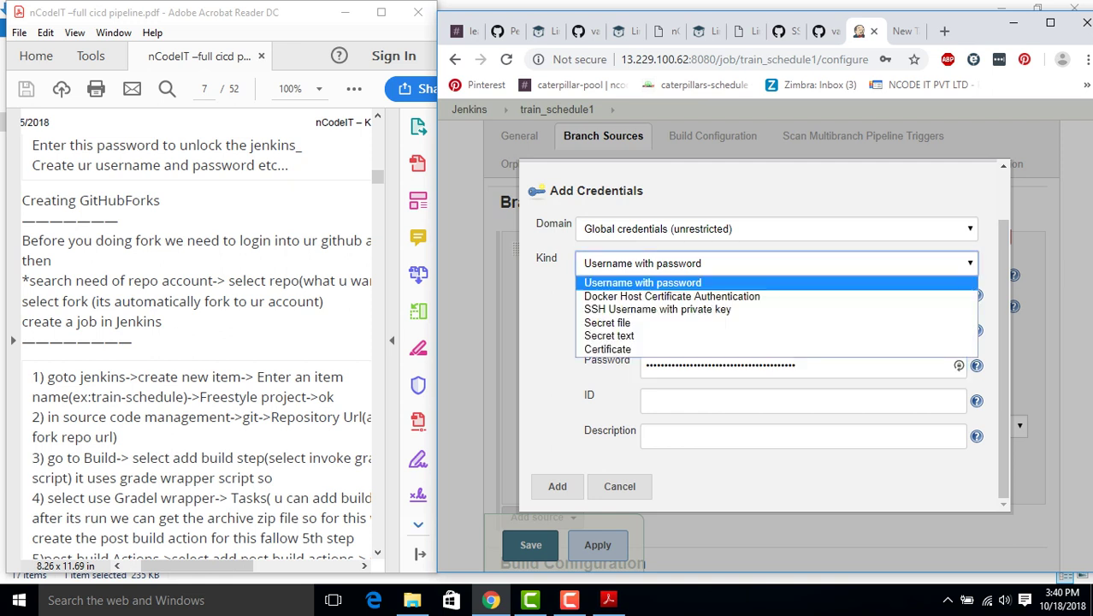
pyautogui.press('Down')
pyautogui.press('Down')
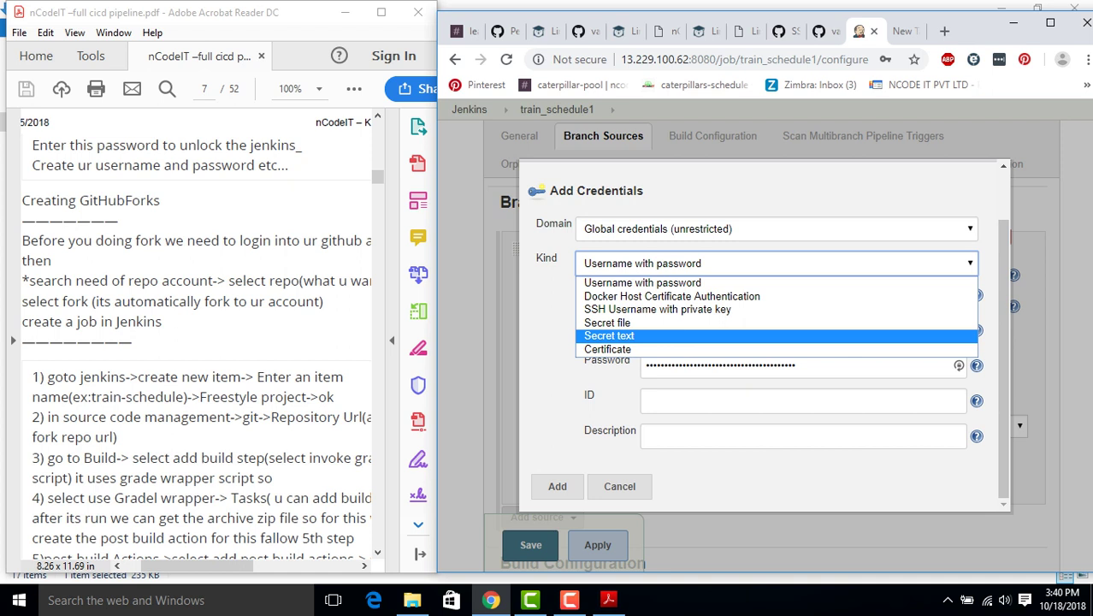
pyautogui.press('Return')
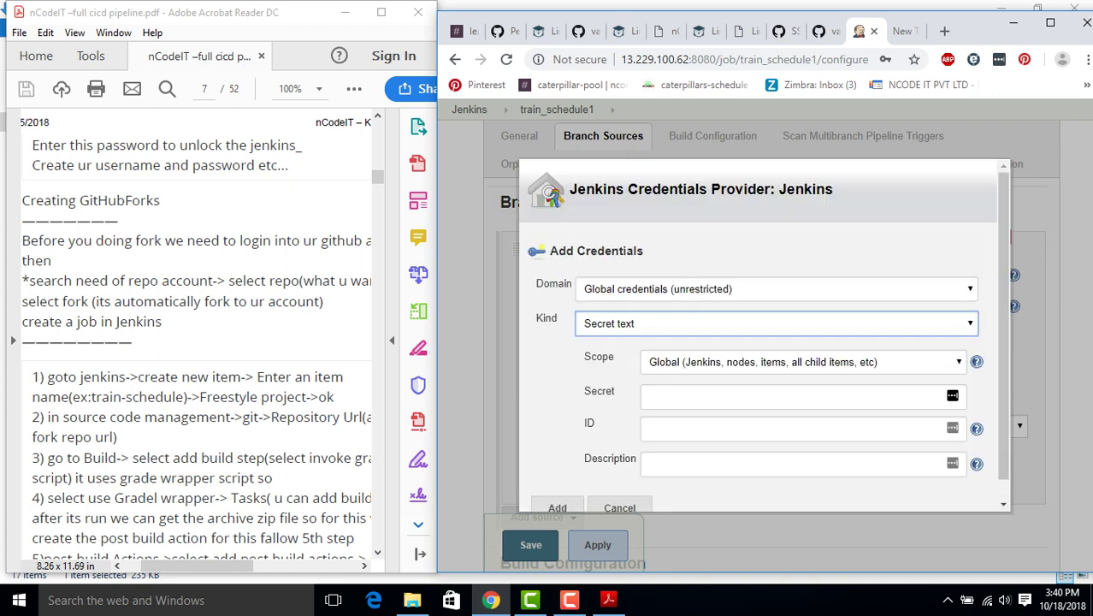
pyautogui.click(800, 396)
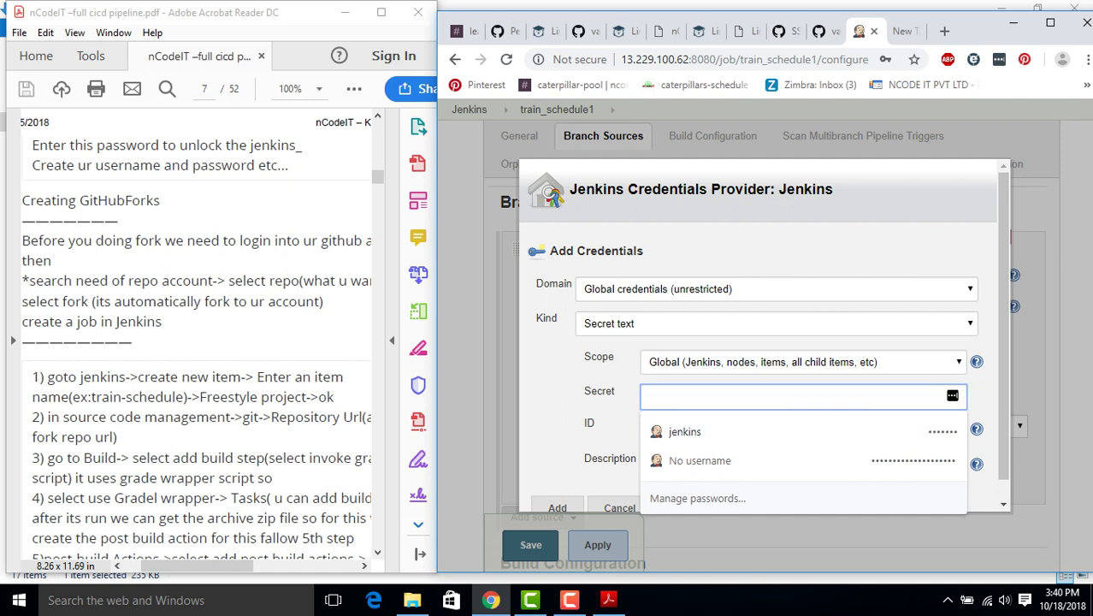
pyautogui.hotkey('ctrl', 'v')
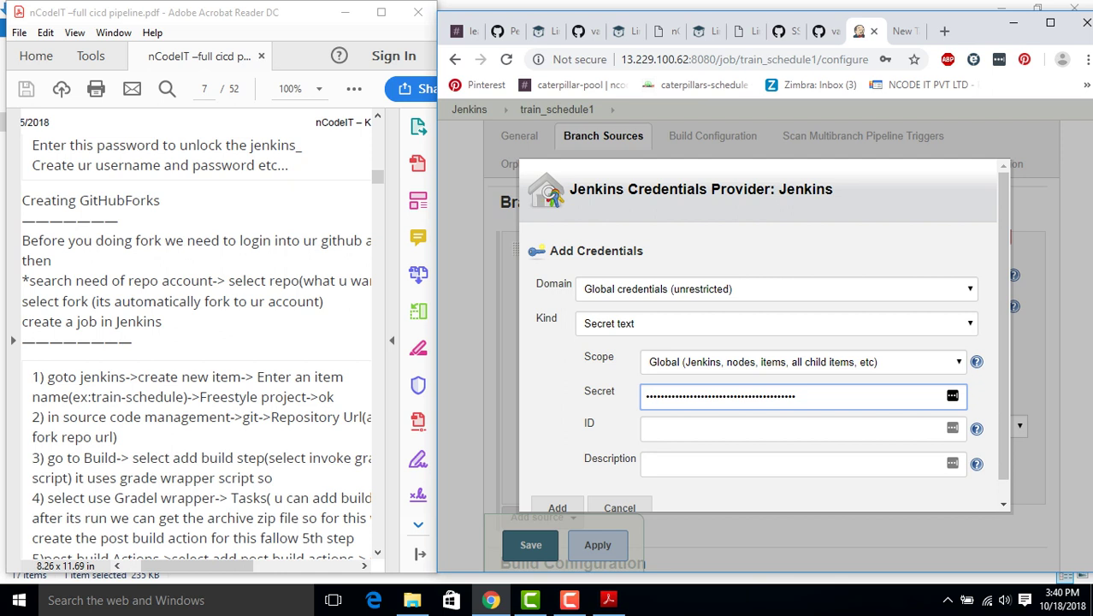
pyautogui.press('Tab')
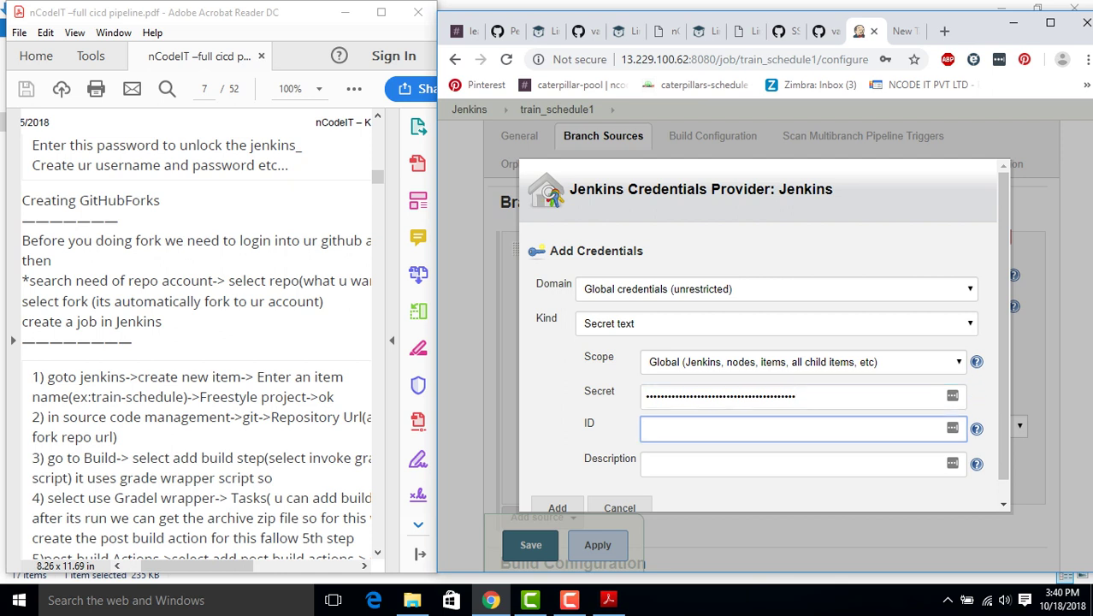
pyautogui.write('token')
pyautogui.scroll(-1, 764, 336)
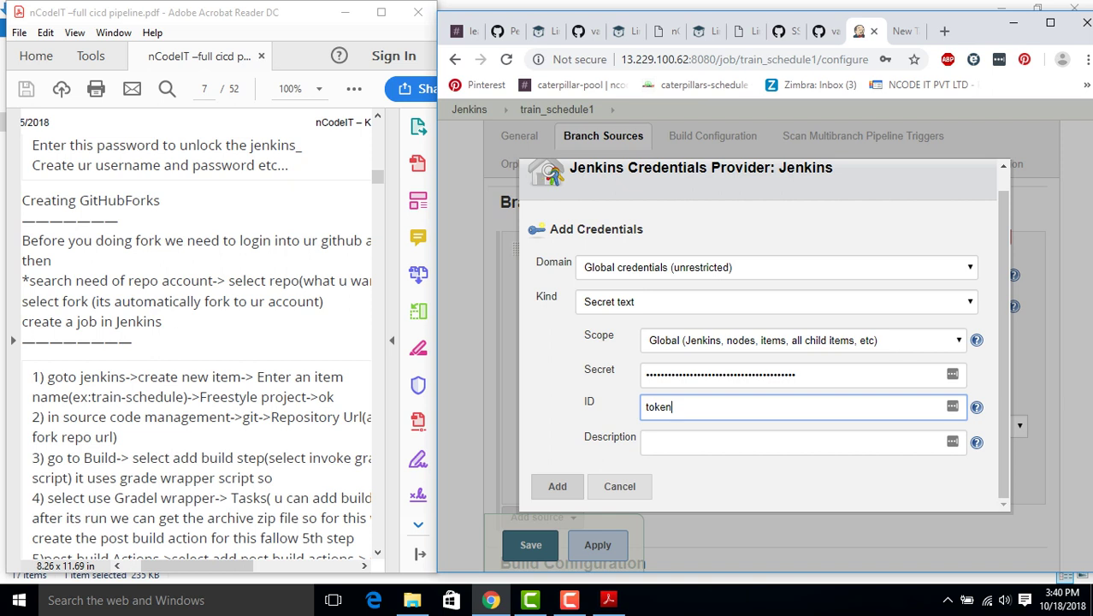
# Set the credential kind to Username with password and replace the prefilled password with the copied access token
pyautogui.click(777, 301)
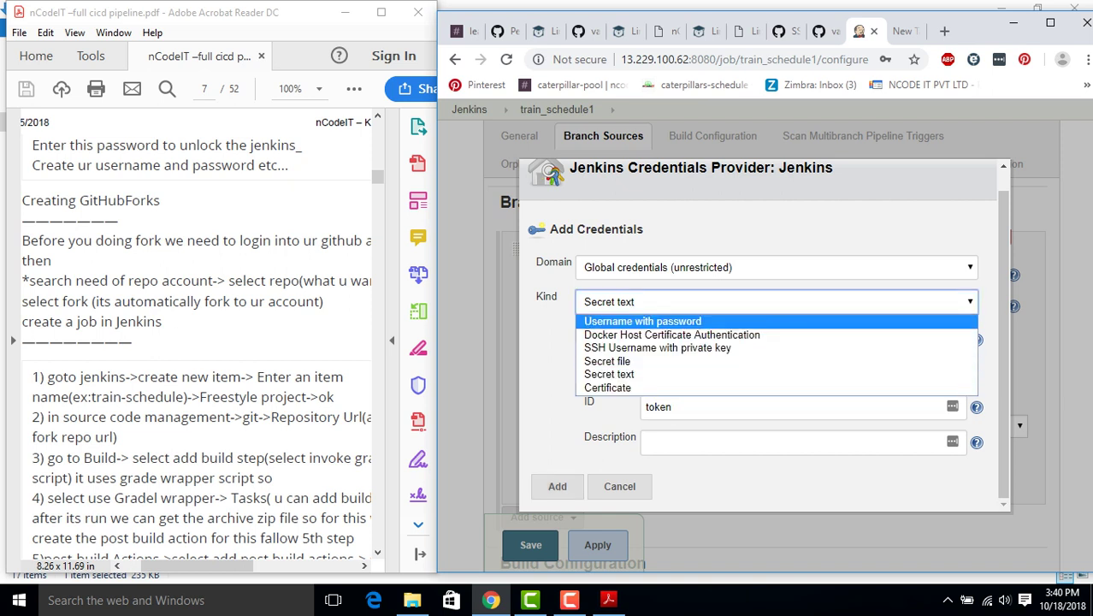
pyautogui.click(642, 321)
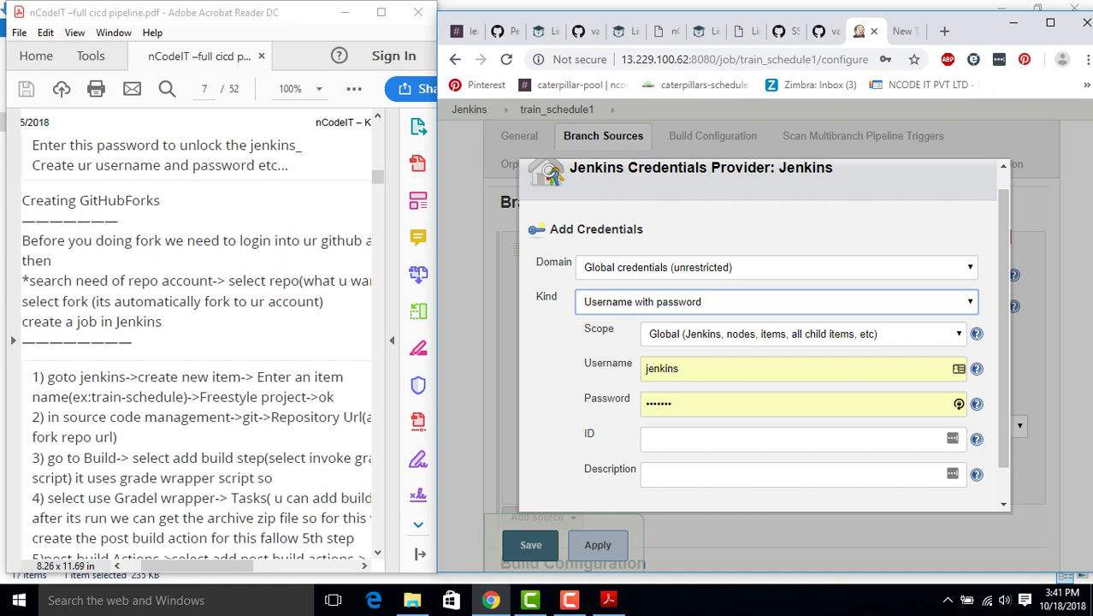
pyautogui.click(959, 404)
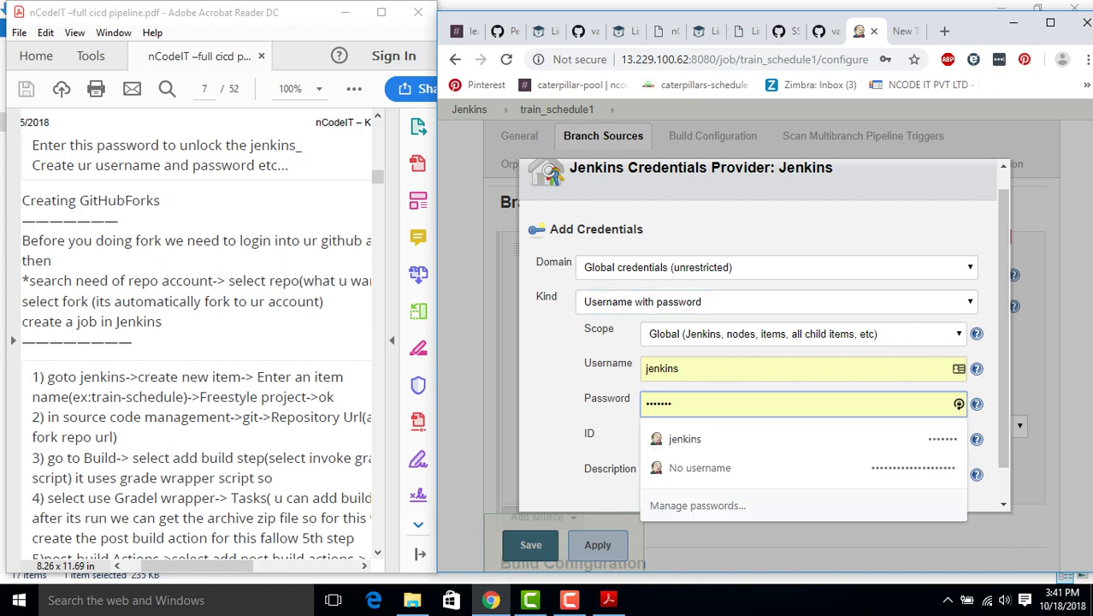
pyautogui.press('BackSpace')
pyautogui.press('BackSpace')
pyautogui.press('BackSpace')
pyautogui.press('BackSpace')
pyautogui.press('BackSpace')
pyautogui.press('BackSpace')
pyautogui.press('BackSpace')
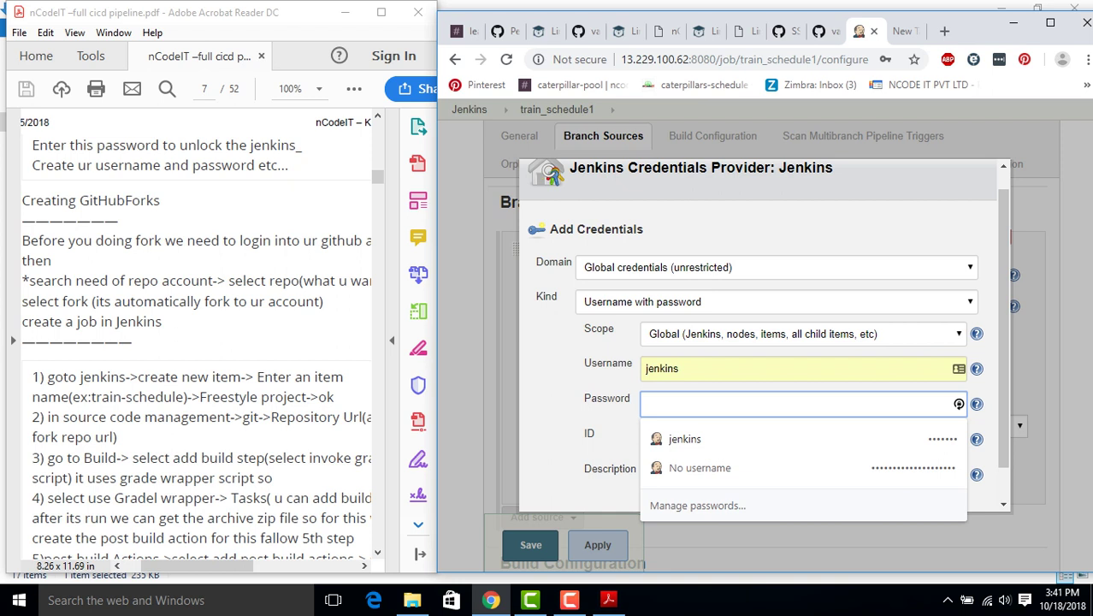
pyautogui.hotkey('ctrl', 'v')
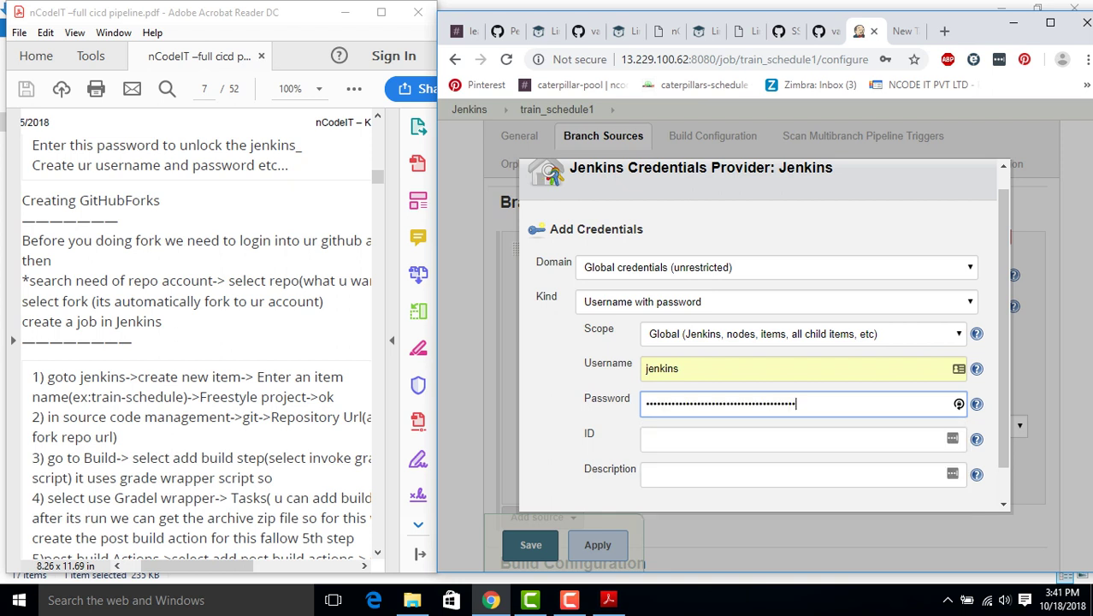
# Set the credential ID to token and add the credentials to Jenkins
pyautogui.press('Tab')
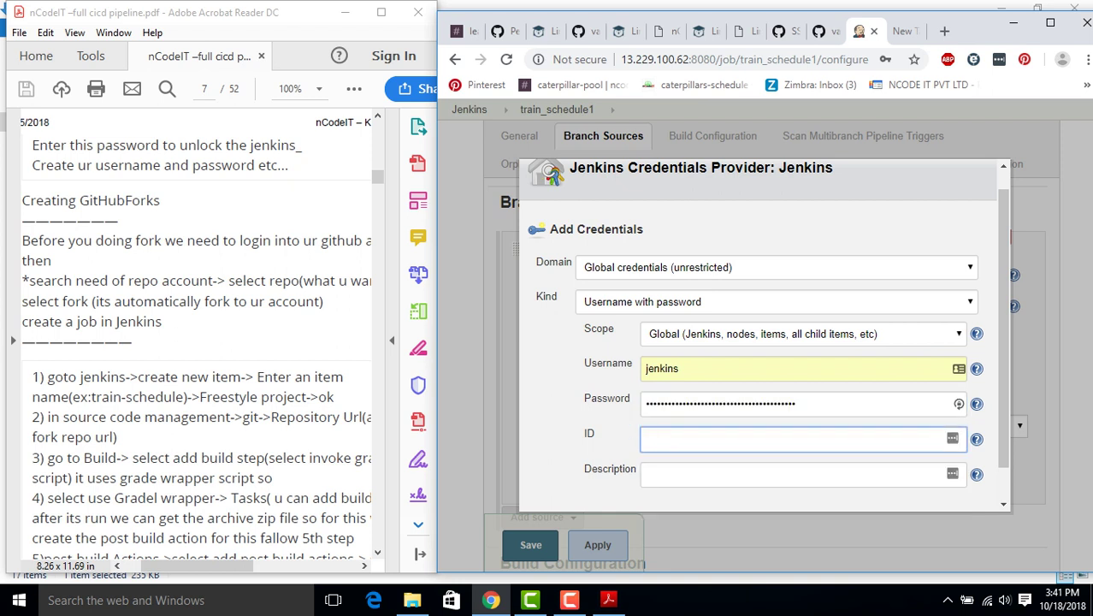
pyautogui.write('token')
pyautogui.scroll(-2, 556, 479)
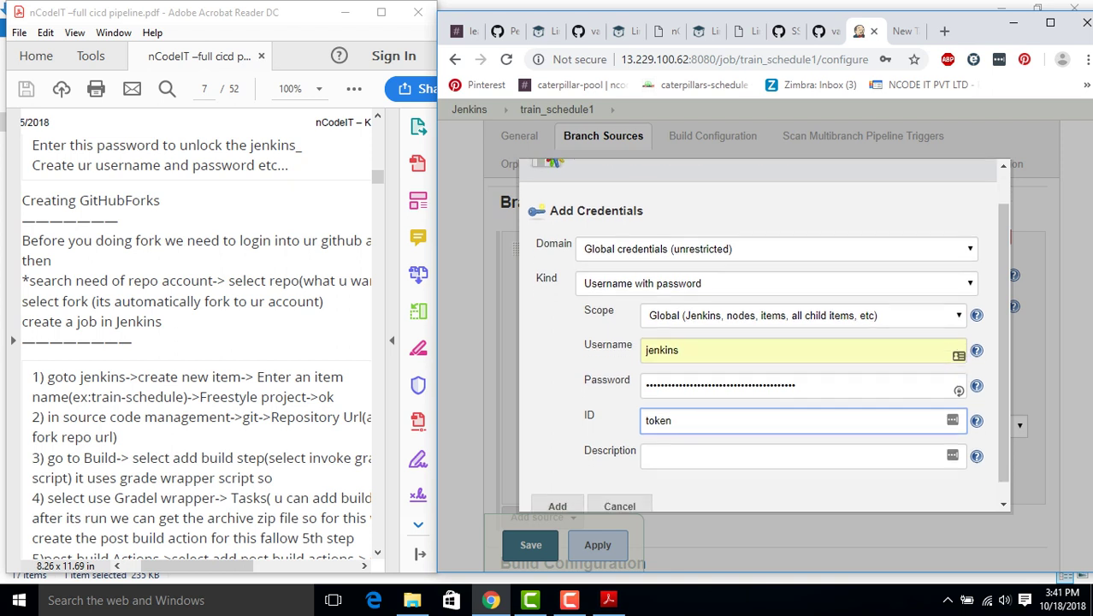
pyautogui.click(557, 486)
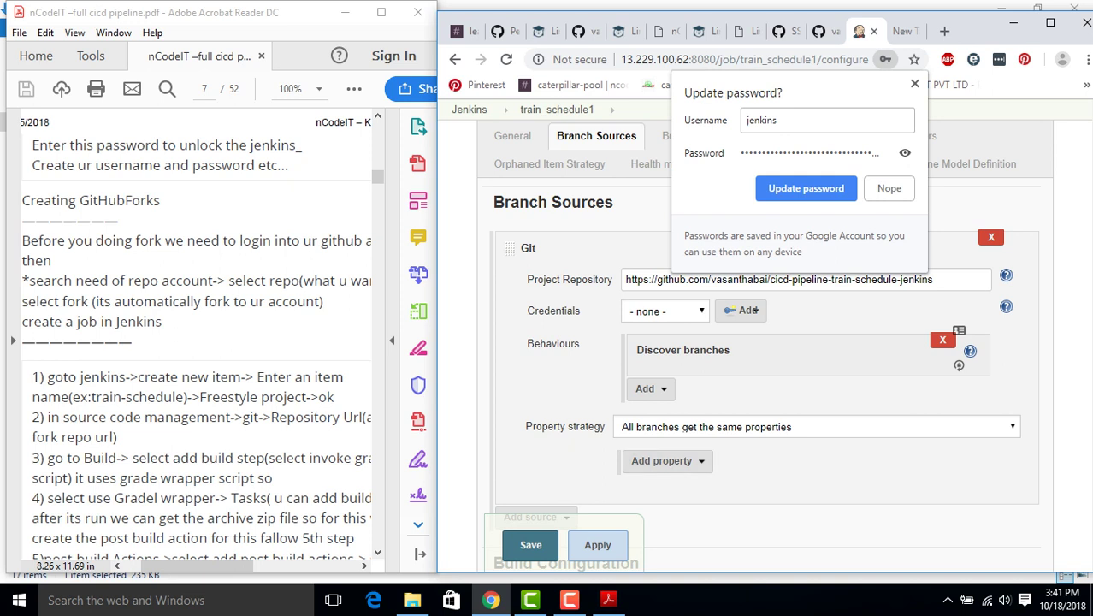
# Select the jenkins credentials for the Git branch source, keeping the property strategy at All branches get the same properties
pyautogui.click(666, 310)
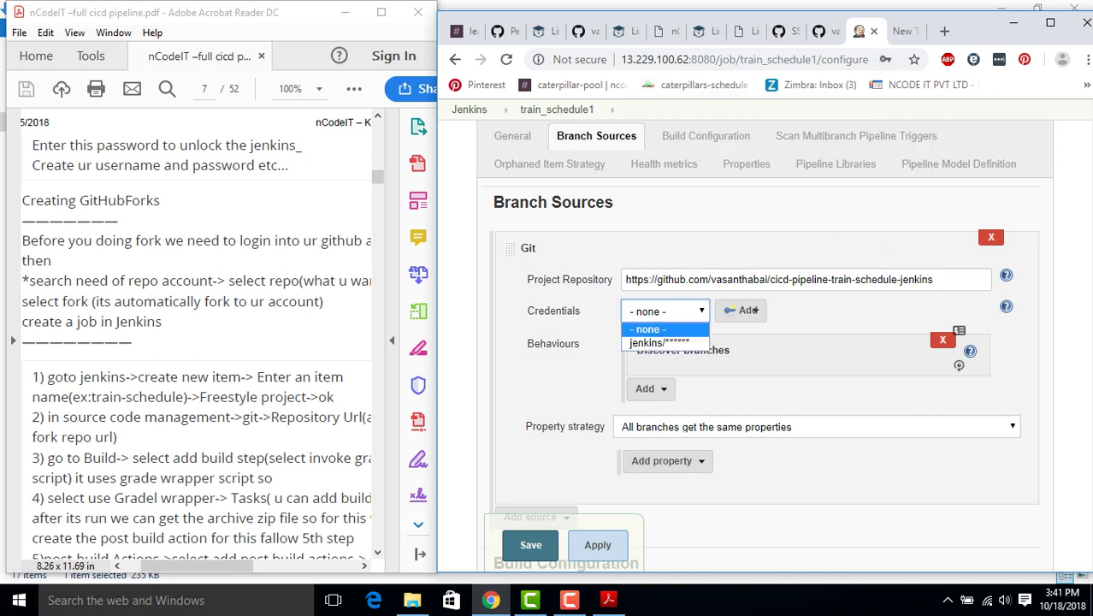
pyautogui.click(660, 342)
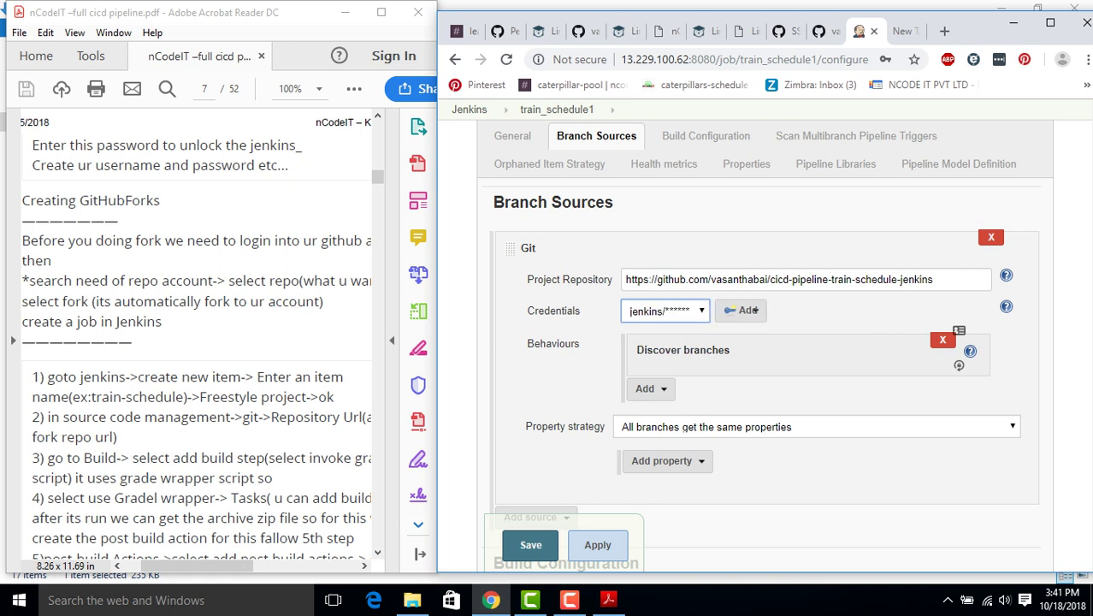
pyautogui.scroll(-2, 761, 373)
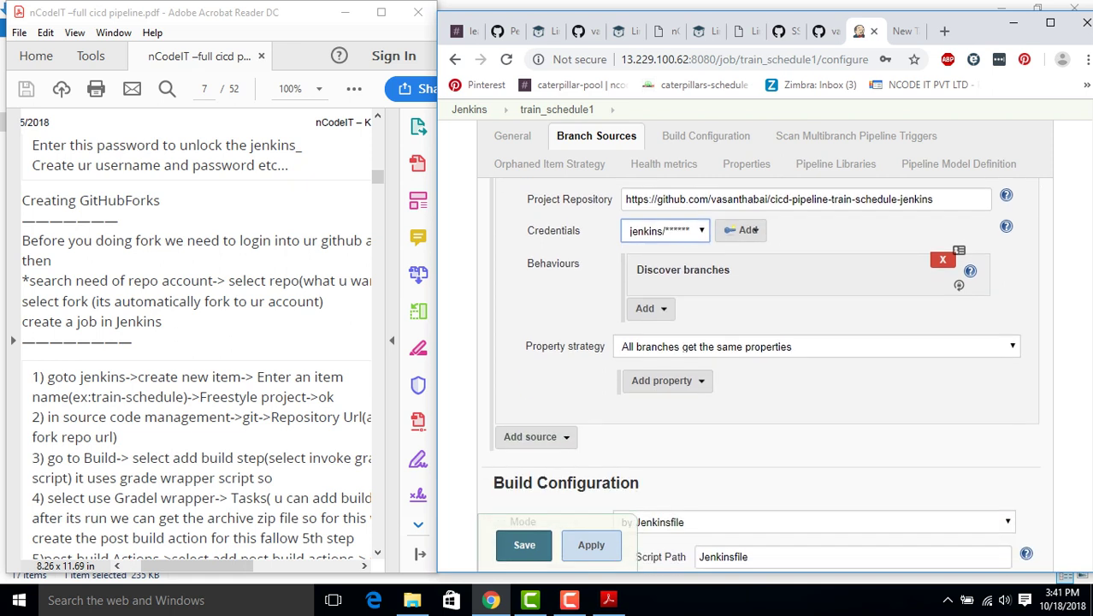
pyautogui.scroll(2, 761, 374)
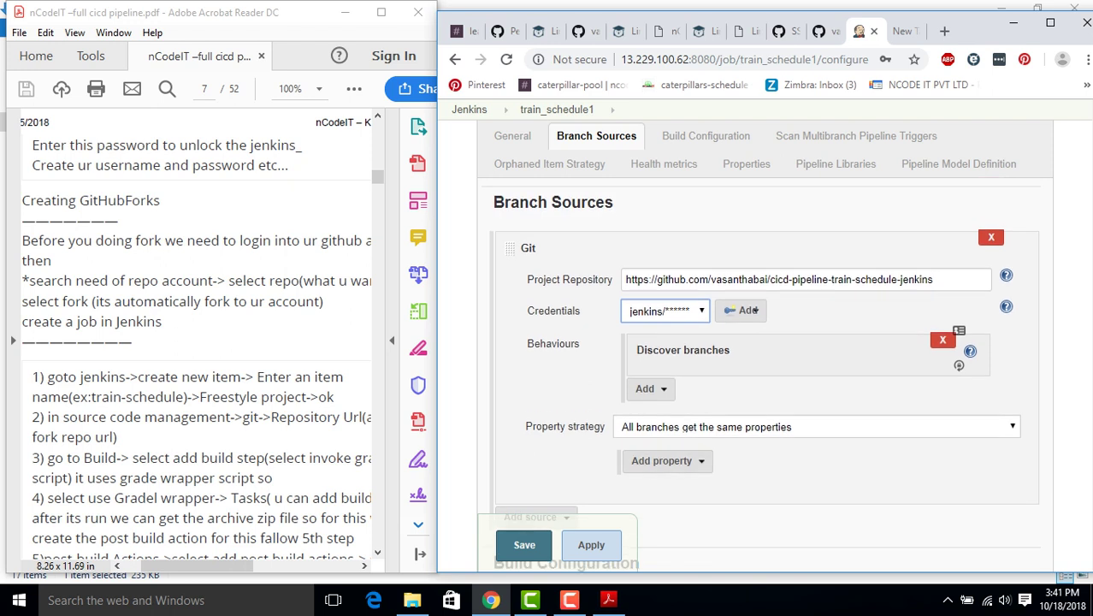
pyautogui.click(818, 427)
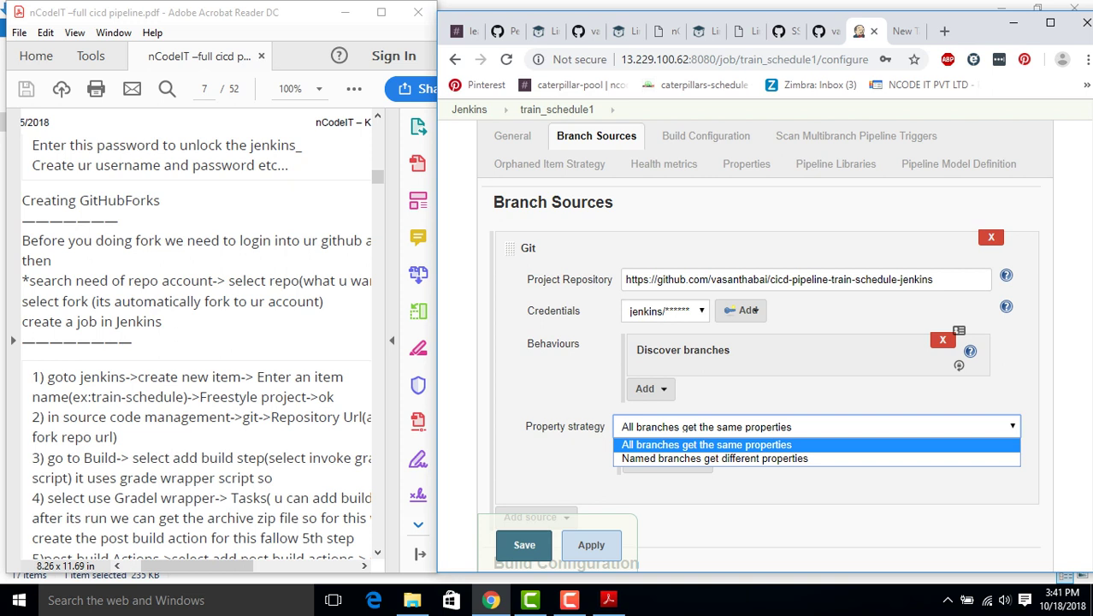
pyautogui.press('Return')
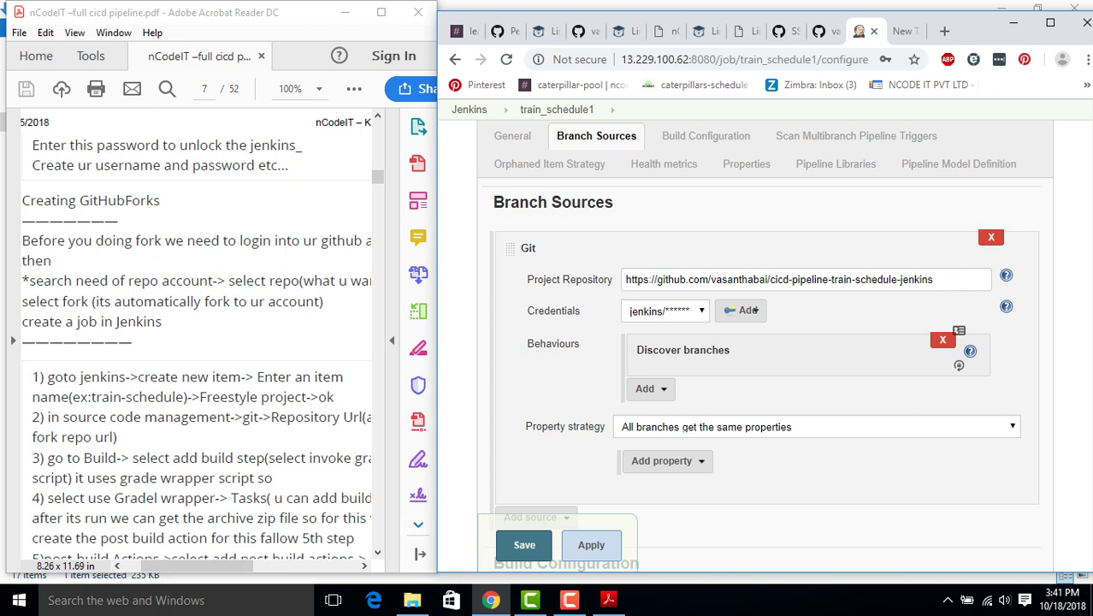
# Start a new Jenkins credential for the Git branch source and replace the prefilled username with the GitHub account's username
pyautogui.click(666, 311)
pyautogui.click(752, 309)
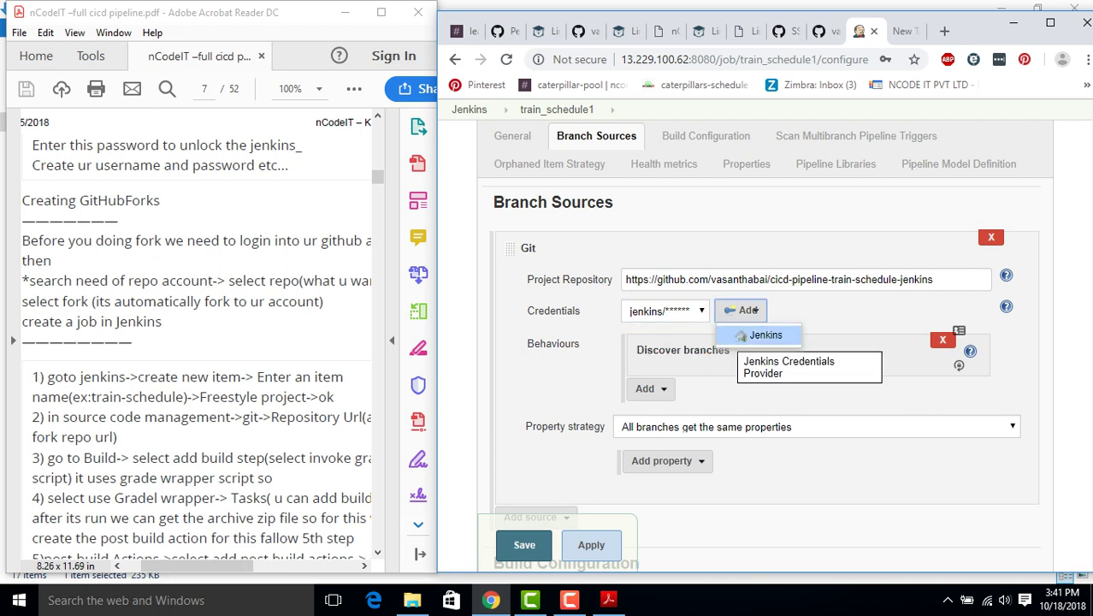
pyautogui.click(764, 335)
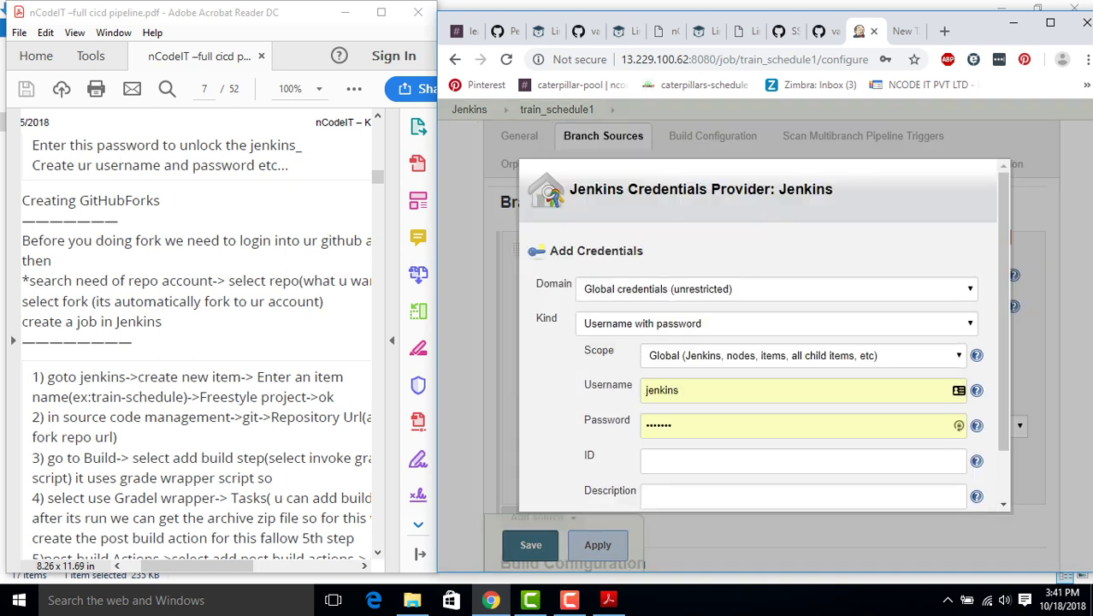
pyautogui.click(678, 390)
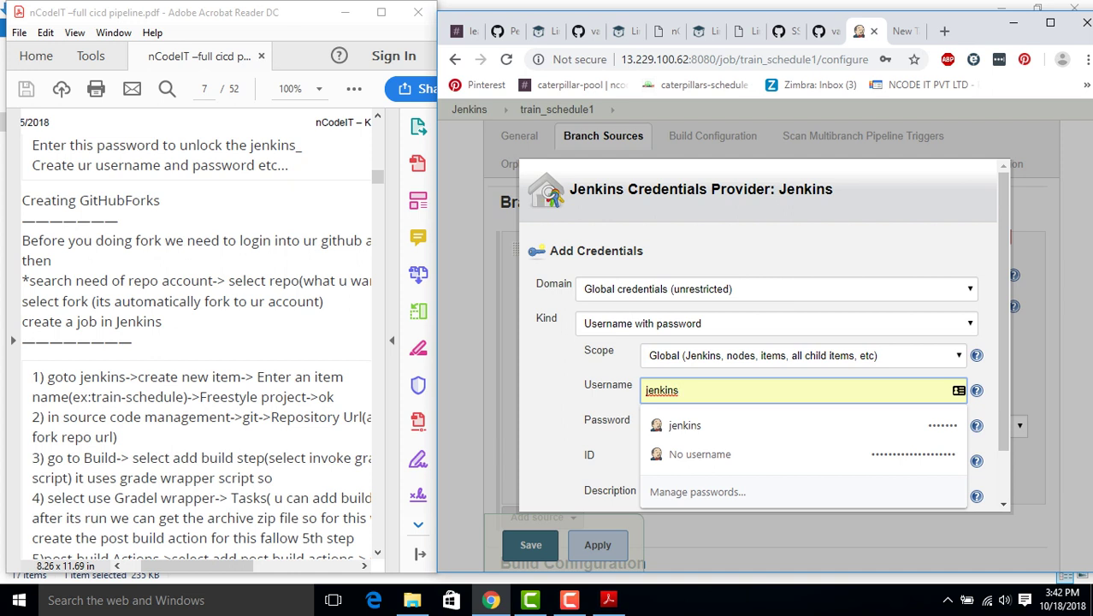
pyautogui.press('BackSpace')
pyautogui.press('BackSpace')
pyautogui.press('BackSpace')
pyautogui.press('BackSpace')
pyautogui.press('BackSpace')
pyautogui.press('BackSpace')
pyautogui.press('BackSpace')
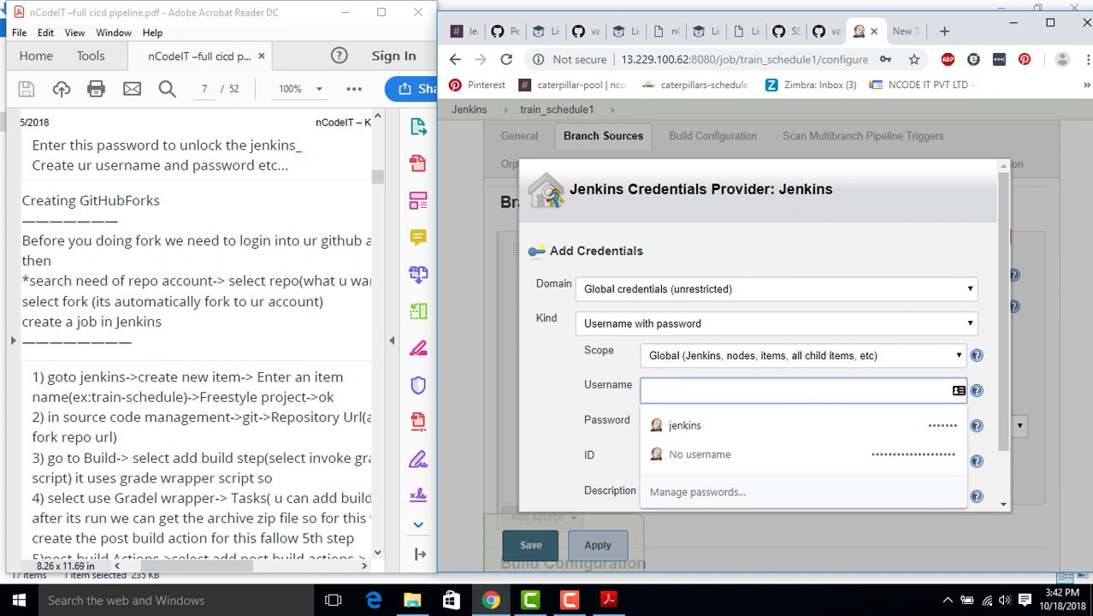
pyautogui.write('v')
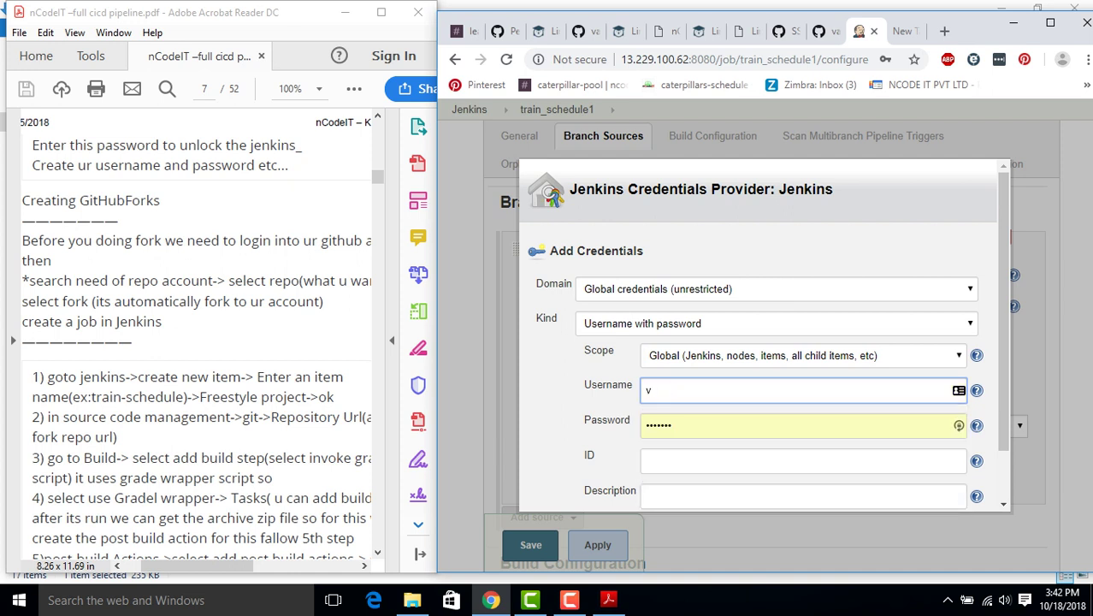
pyautogui.write('asanthabai')
# Paste the copied access token as the credential's password and enter token as both its ID and description
pyautogui.press('Tab')
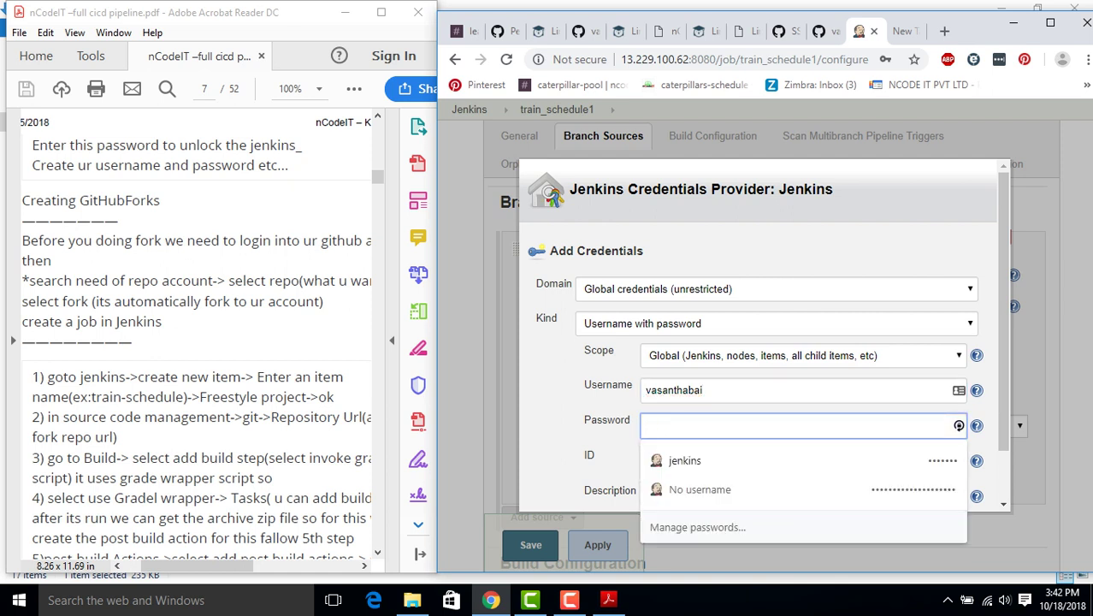
pyautogui.hotkey('ctrl', 'v')
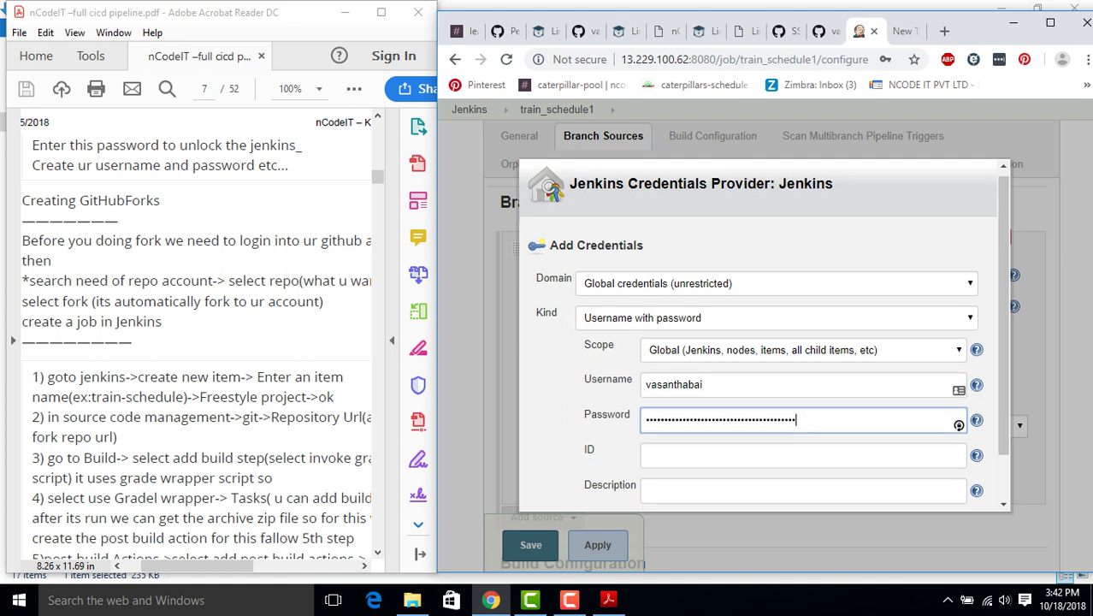
pyautogui.scroll(-1, 959, 425)
pyautogui.click(805, 401)
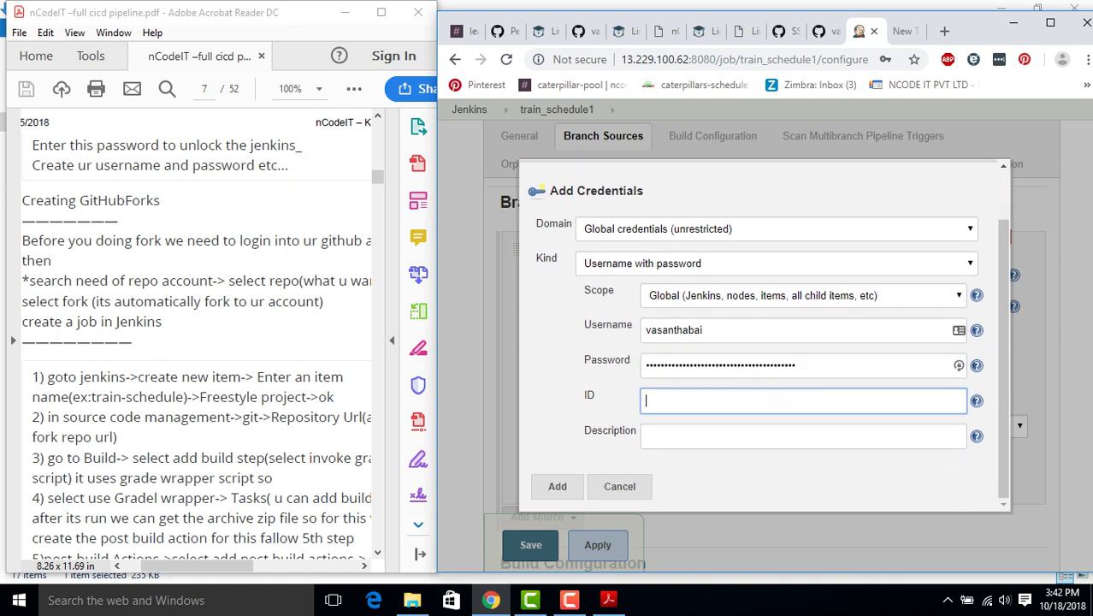
pyautogui.write('token')
pyautogui.click(805, 437)
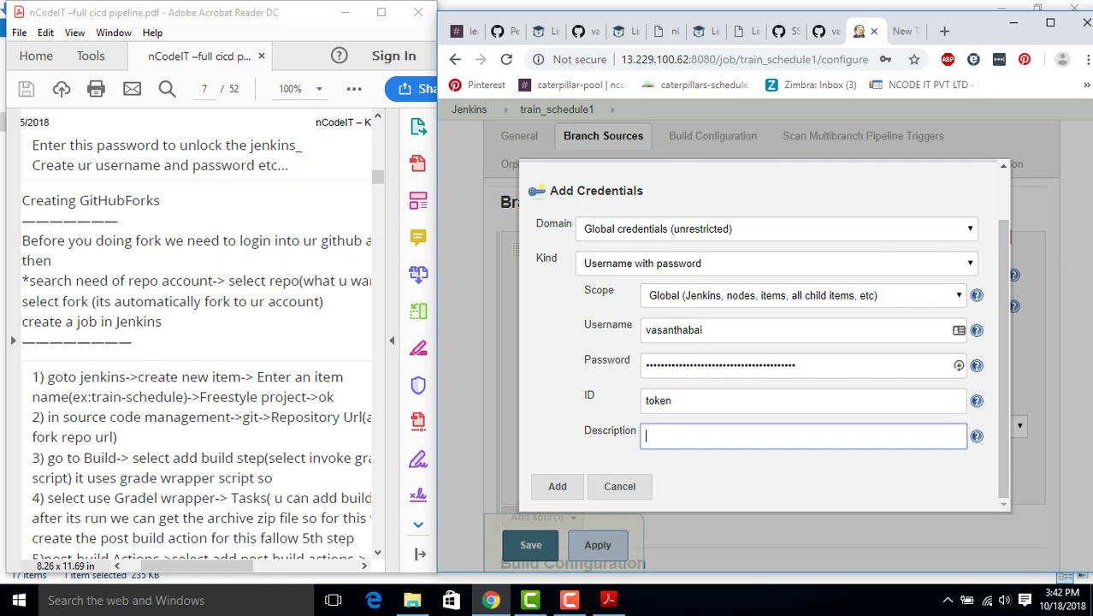
pyautogui.write('token')
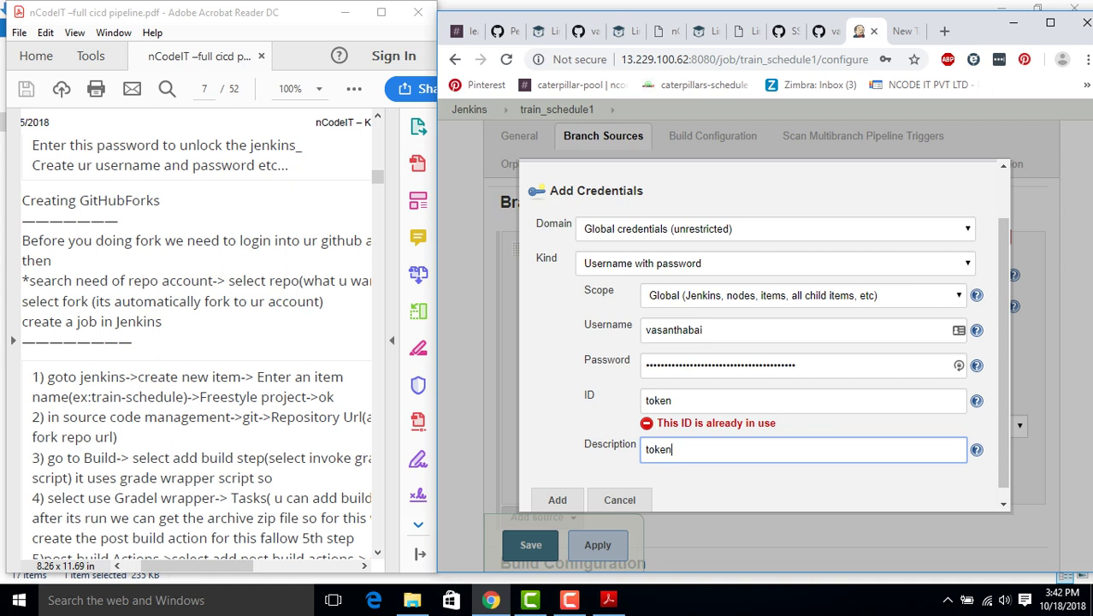
# Change the credential's ID and description to token1 and add it to Jenkins without saving the password in the browser
pyautogui.click(676, 401)
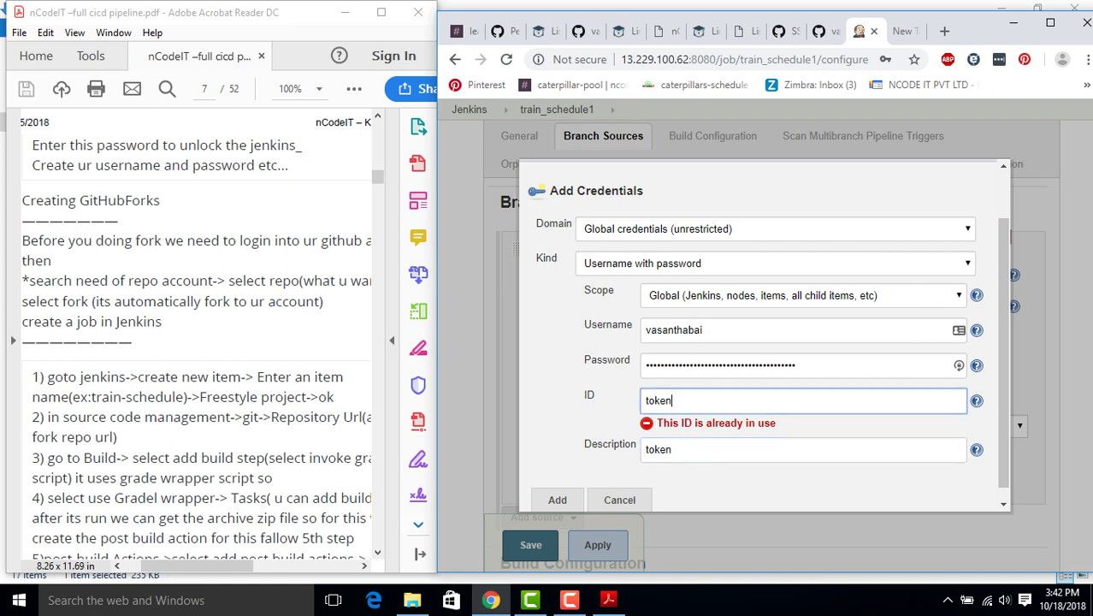
pyautogui.write('1')
pyautogui.click(676, 449)
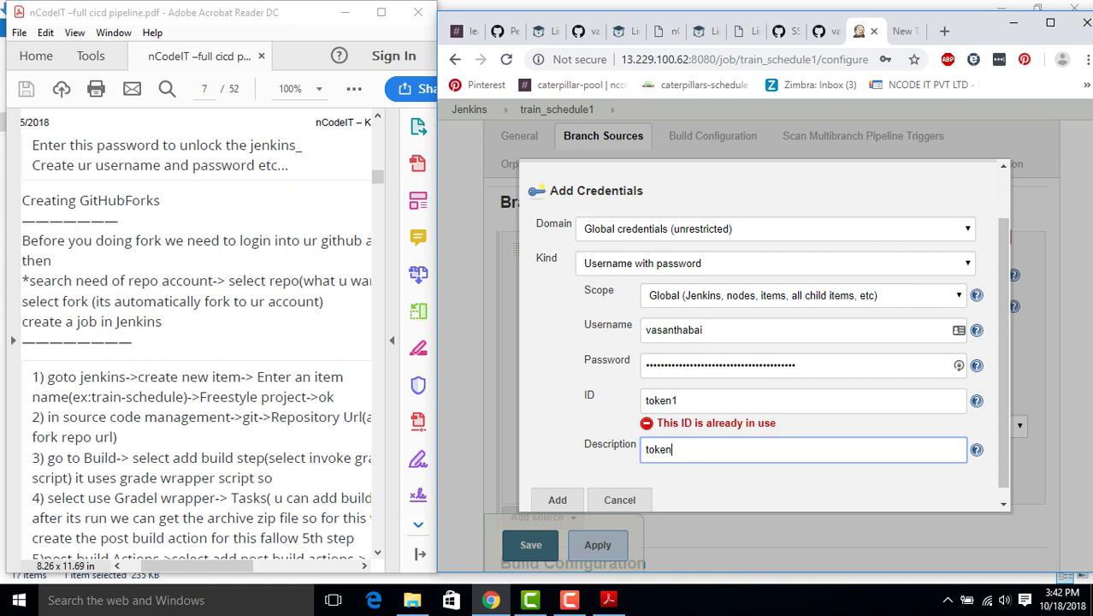
pyautogui.write('1')
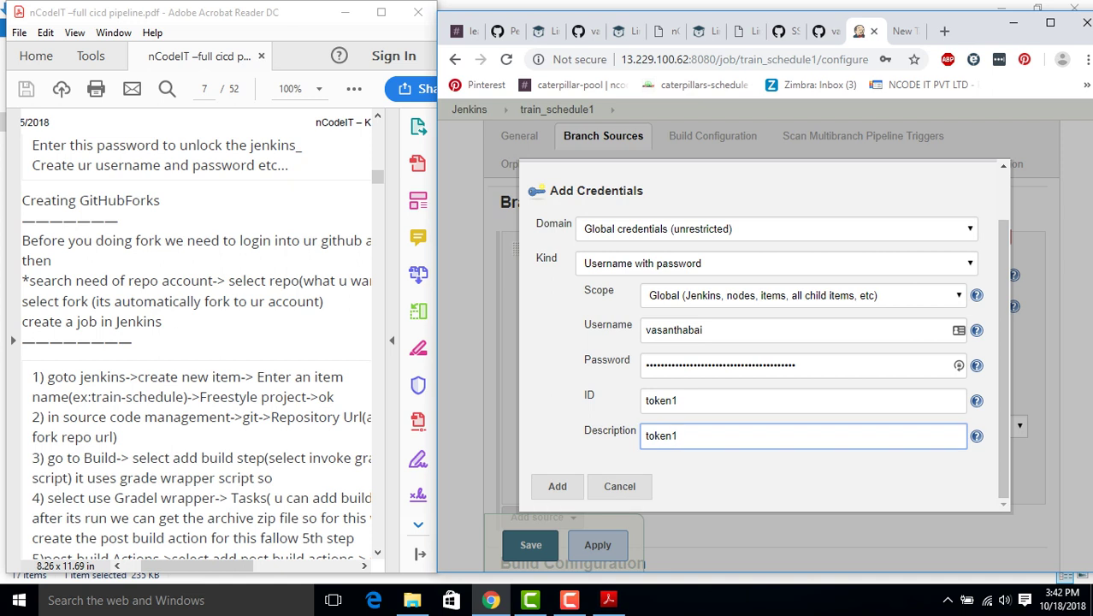
pyautogui.click(557, 486)
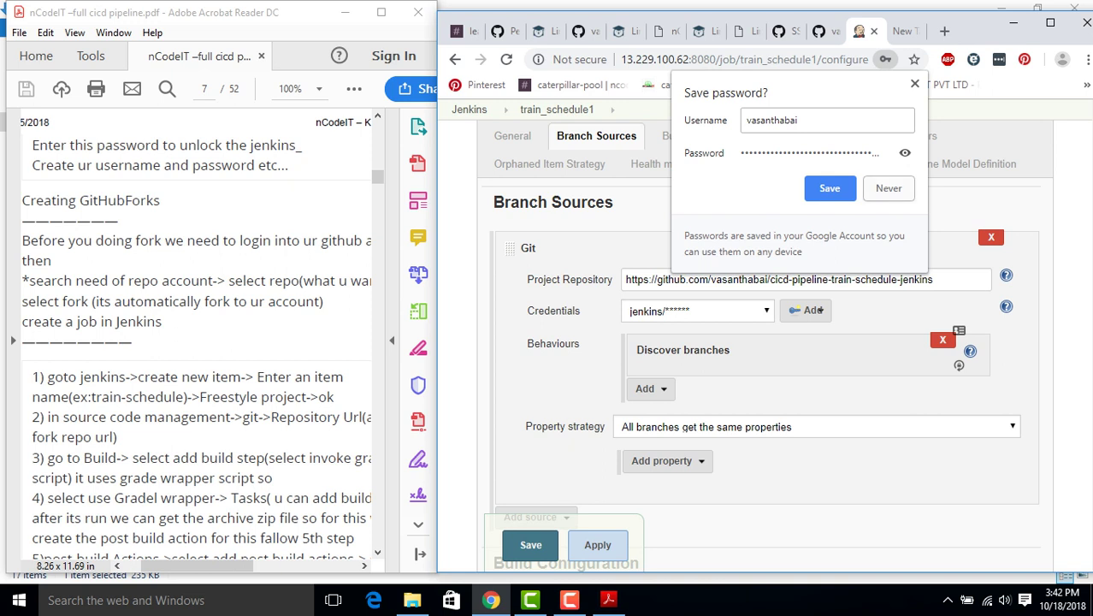
pyautogui.press('Escape')
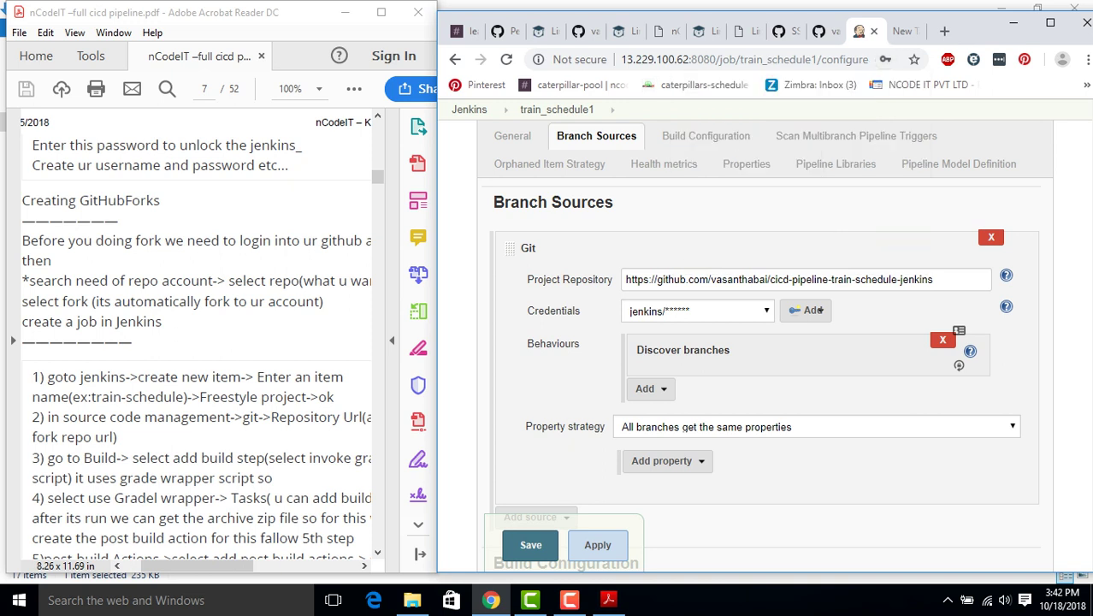
# Assign the token1 credentials to the Git branch source, keeping the property strategy at All branches get the same properties
pyautogui.click(697, 310)
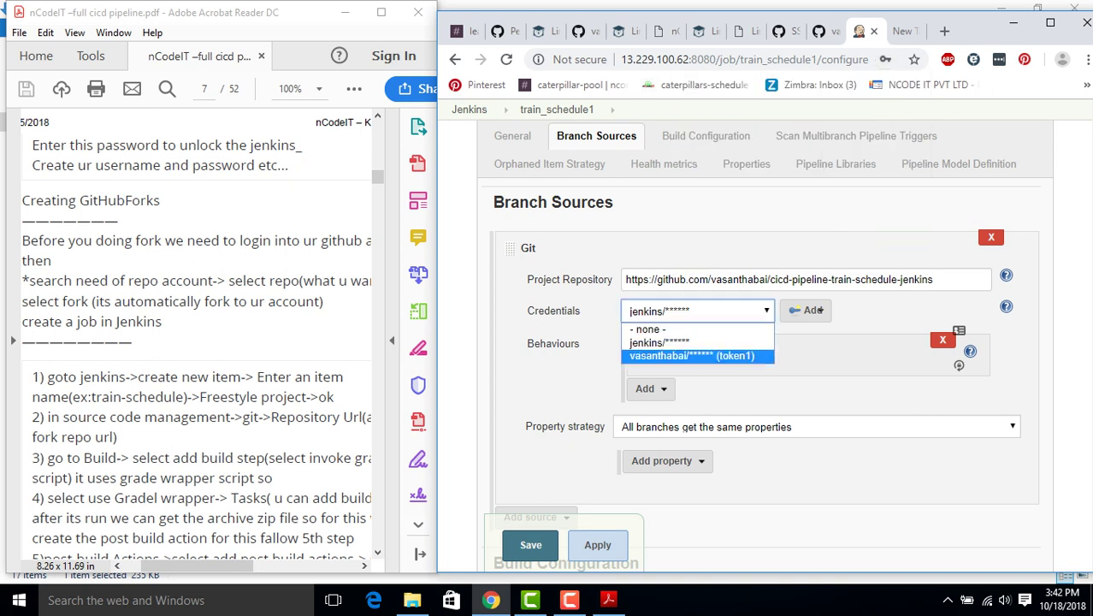
pyautogui.click(693, 355)
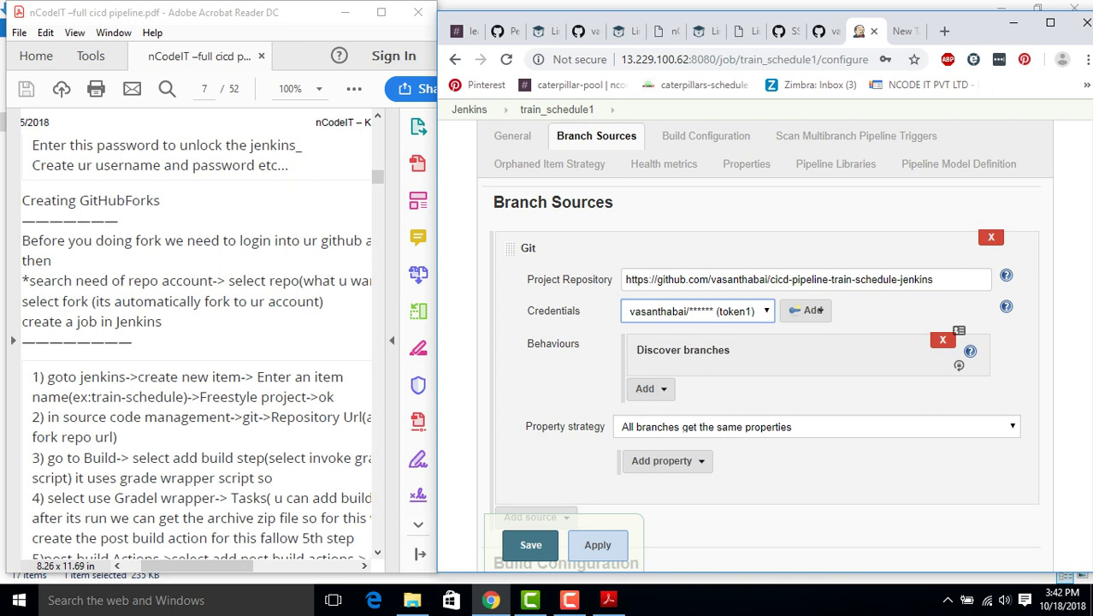
pyautogui.click(813, 426)
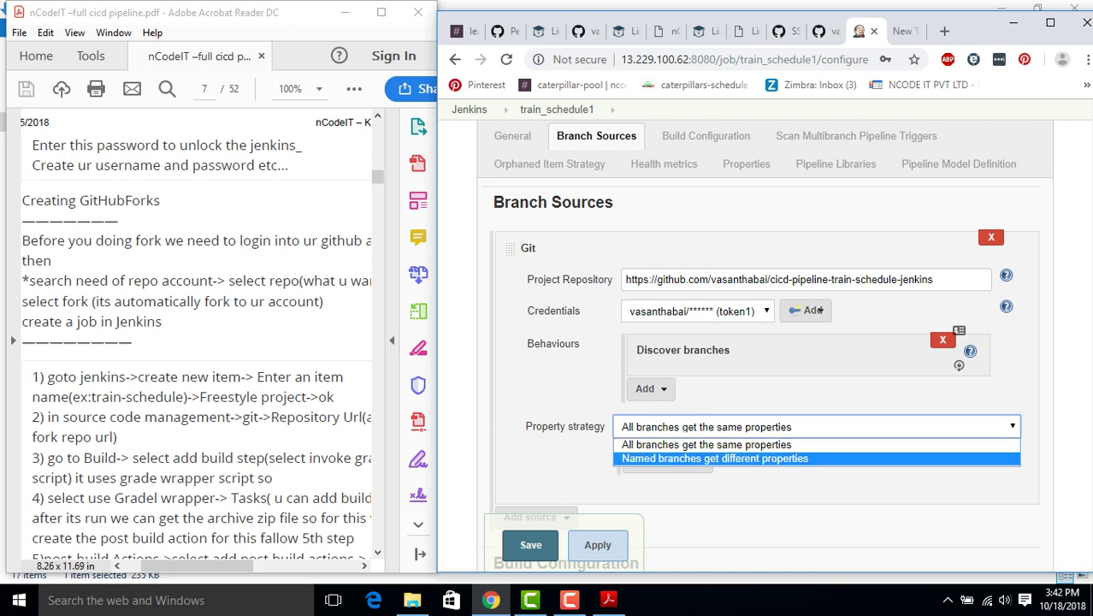
pyautogui.press('Escape')
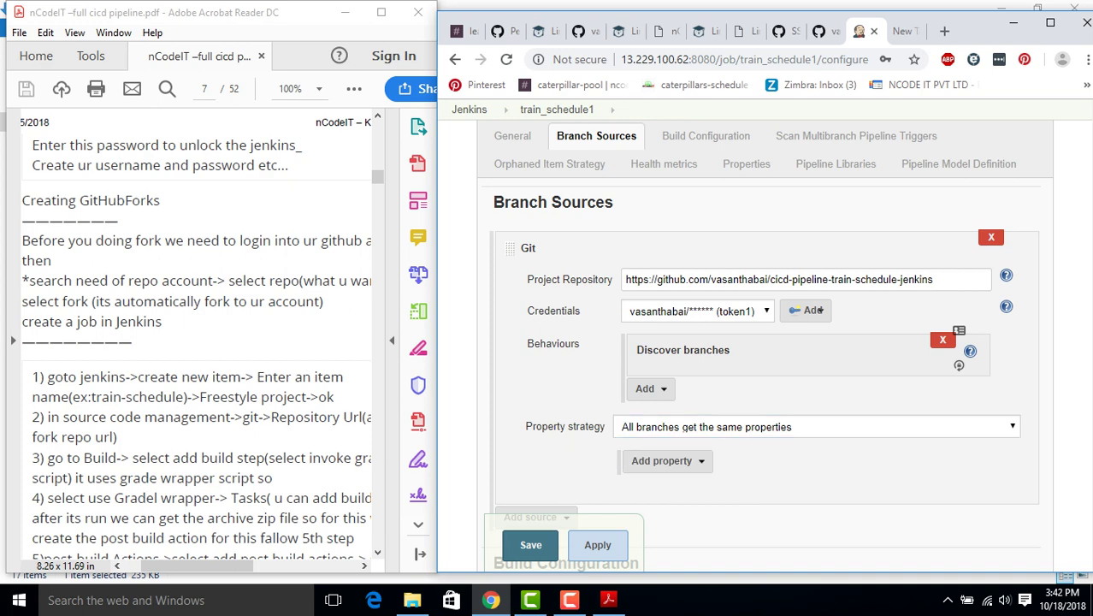
# Review the remaining train_schedule1 configuration sections and the personal access tokens page on GitHub, returning to the Branch Sources settings in Jenkins
pyautogui.scroll(-2, 766, 342)
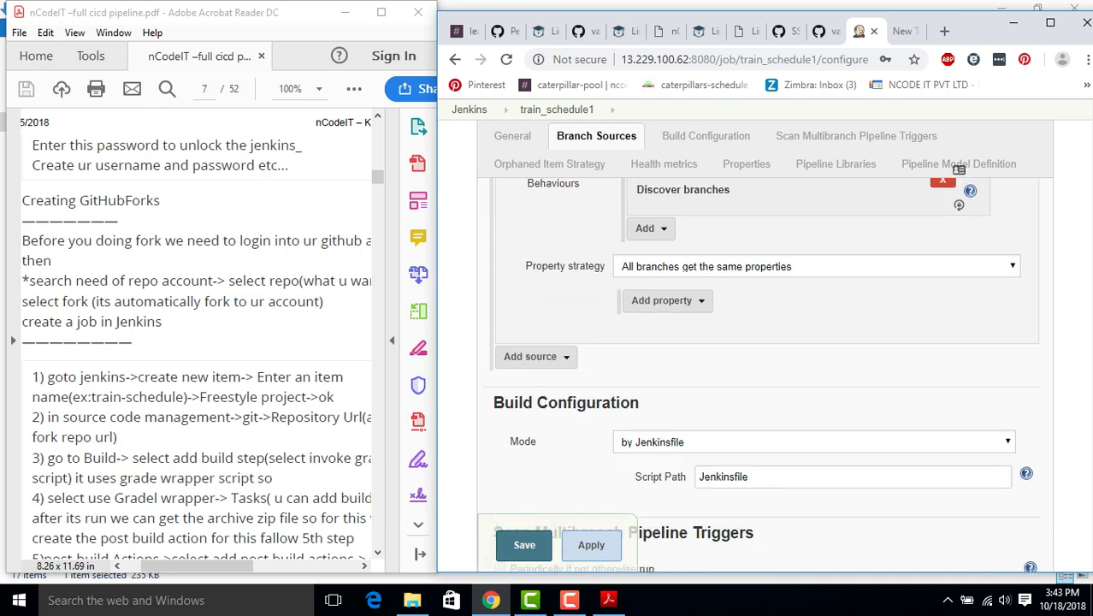
pyautogui.scroll(-2, 766, 342)
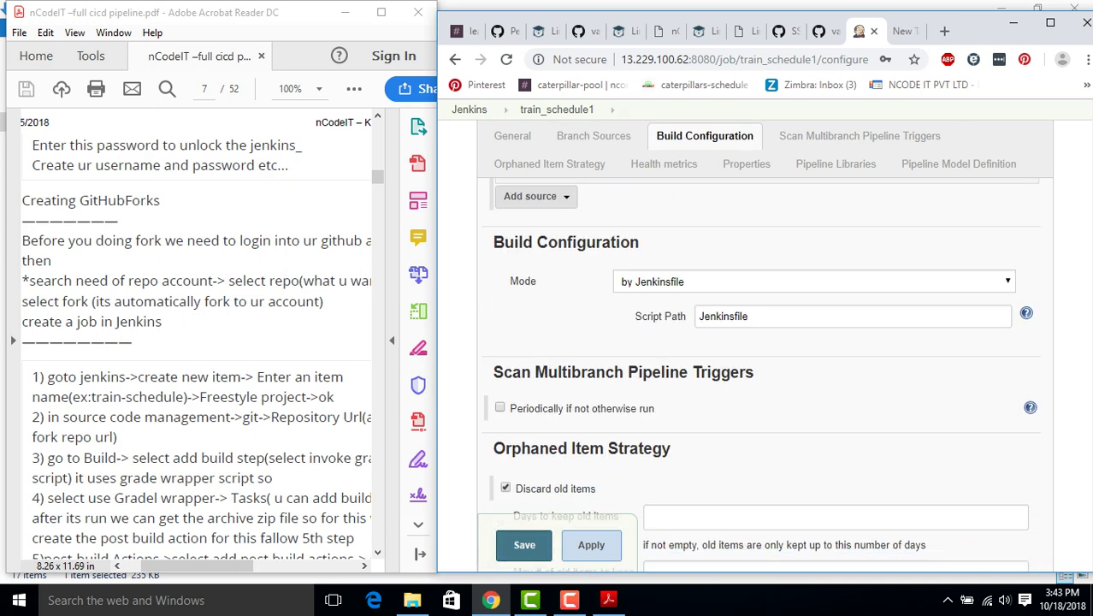
pyautogui.scroll(-2, 766, 342)
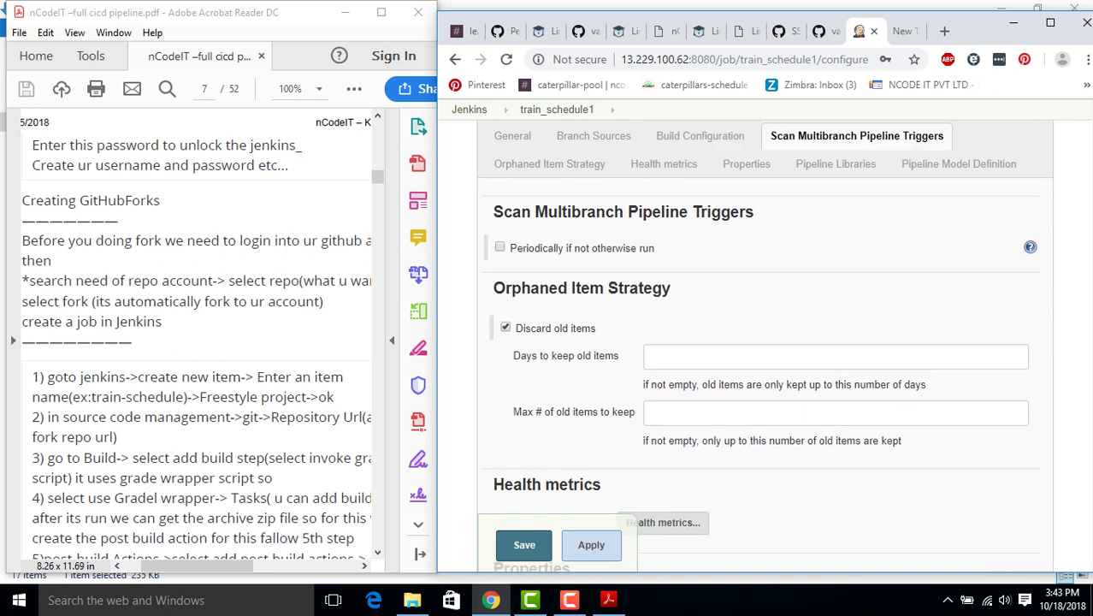
pyautogui.scroll(-5, 766, 343)
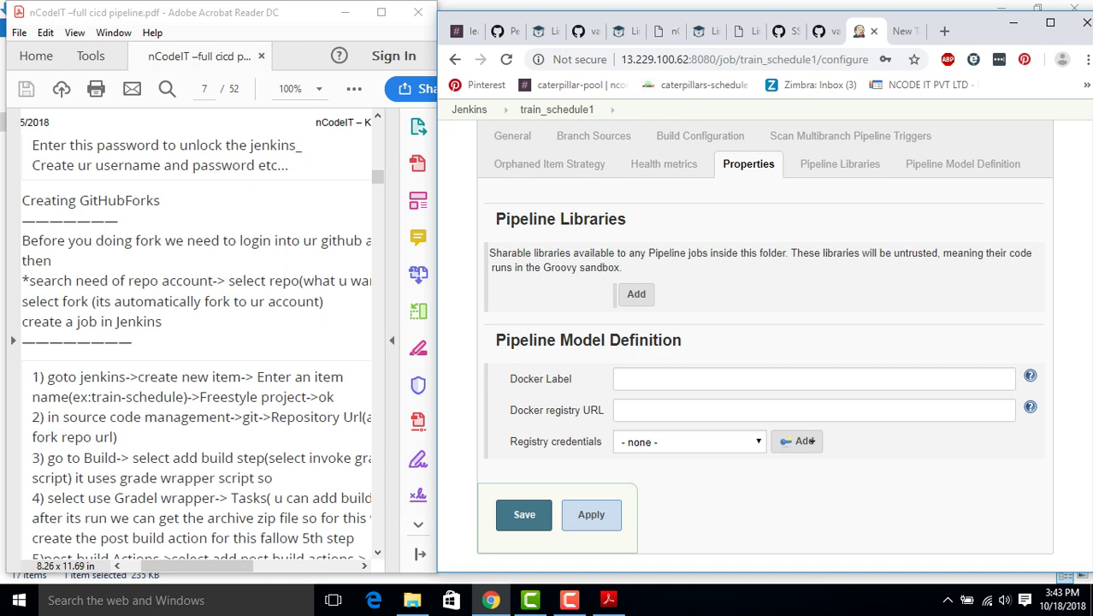
pyautogui.scroll(8, 766, 342)
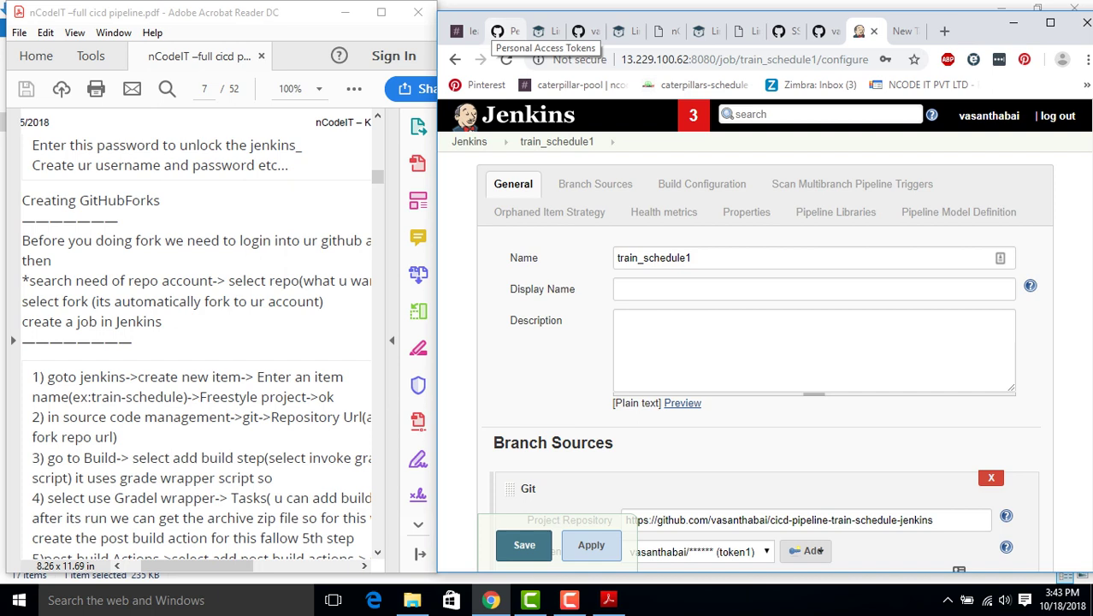
pyautogui.click(504, 33)
pyautogui.hscroll(4, 765, 343)
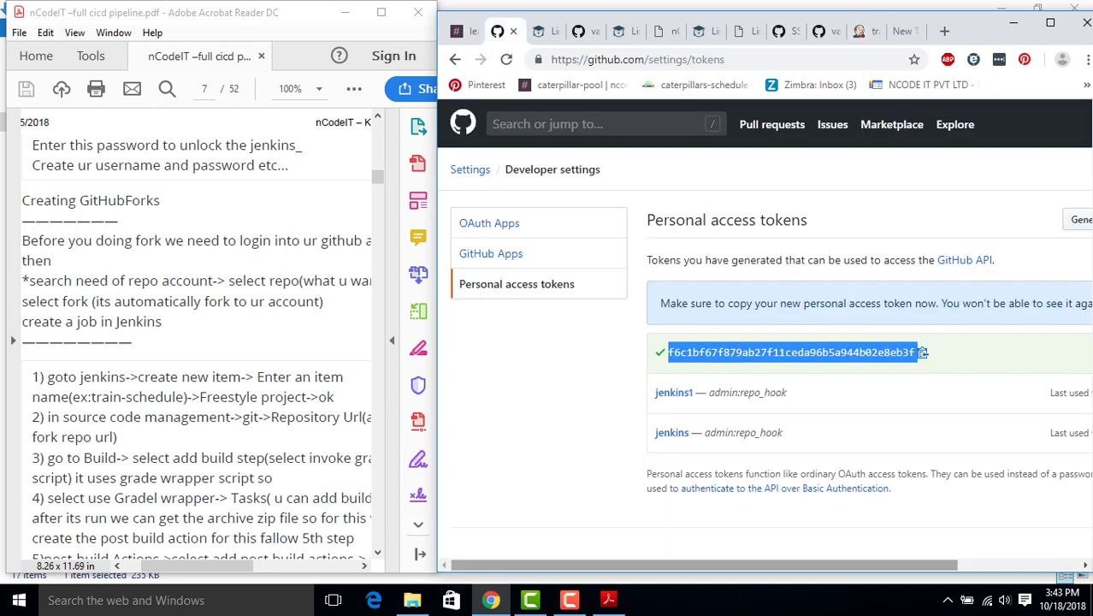
pyautogui.hscroll(-3, 765, 342)
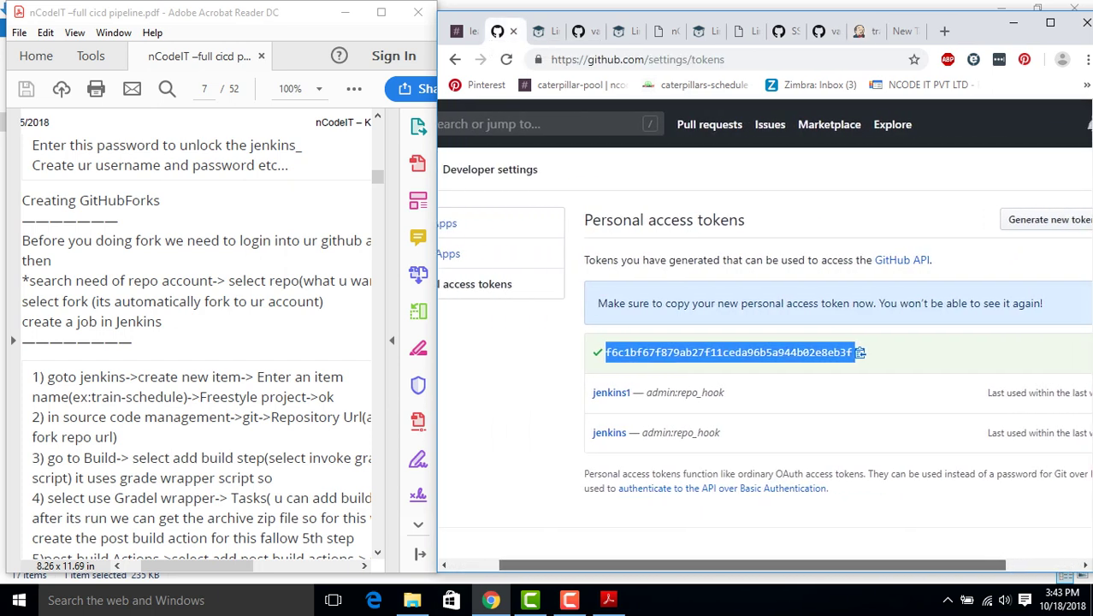
pyautogui.hscroll(-1, 765, 342)
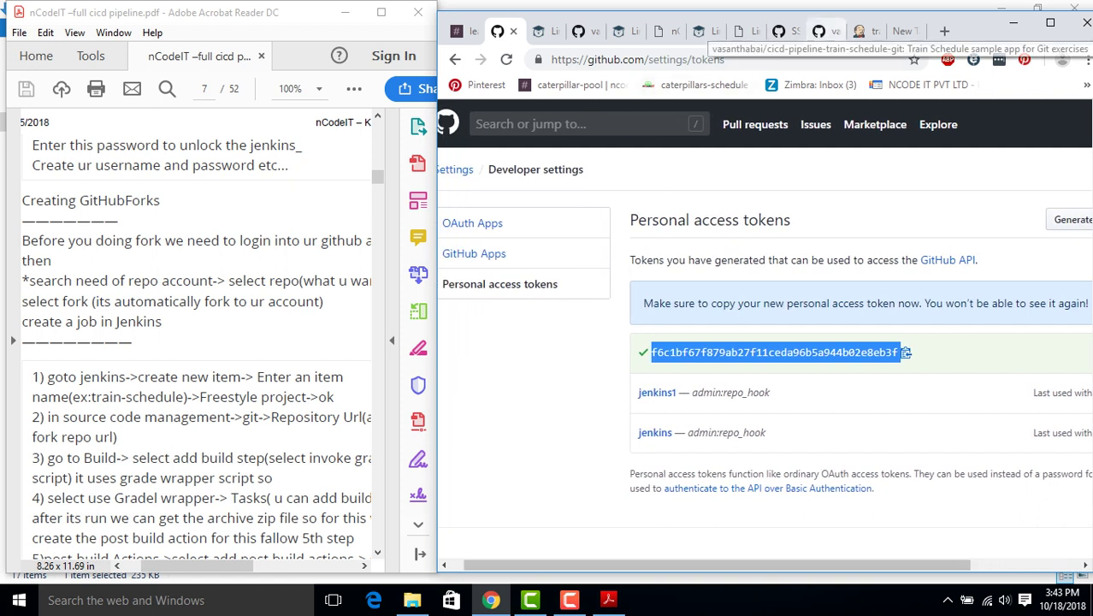
pyautogui.click(859, 31)
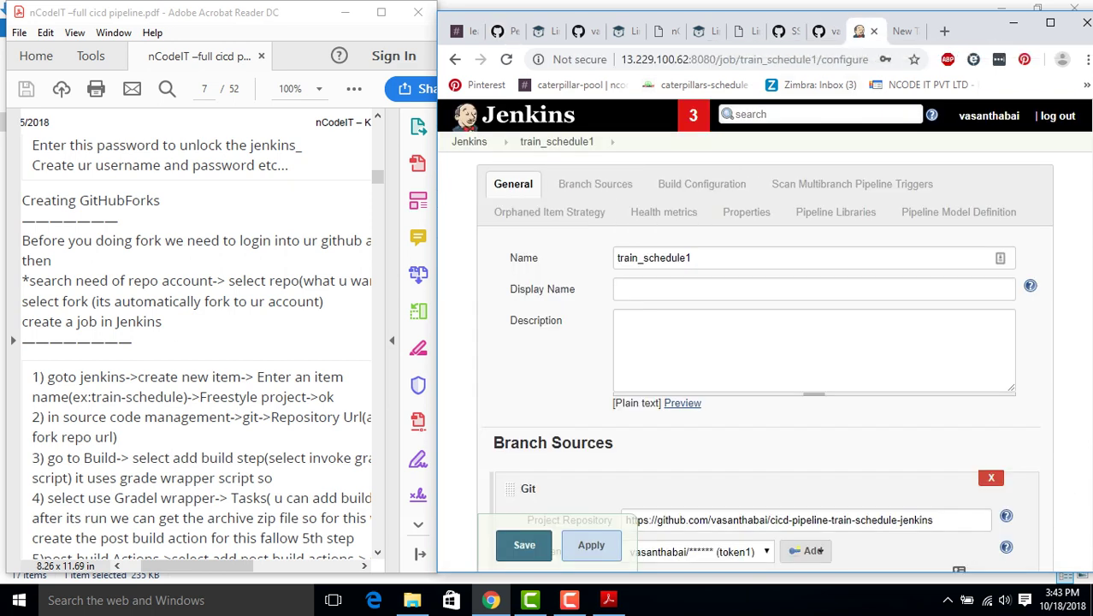
pyautogui.scroll(-1, 764, 342)
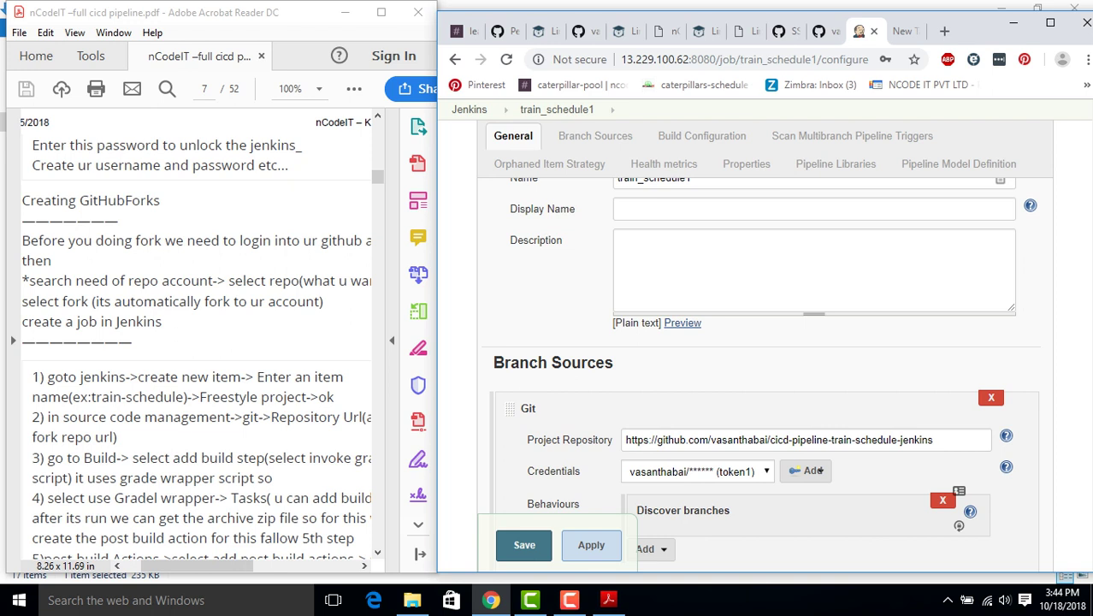
pyautogui.scroll(-2, 766, 360)
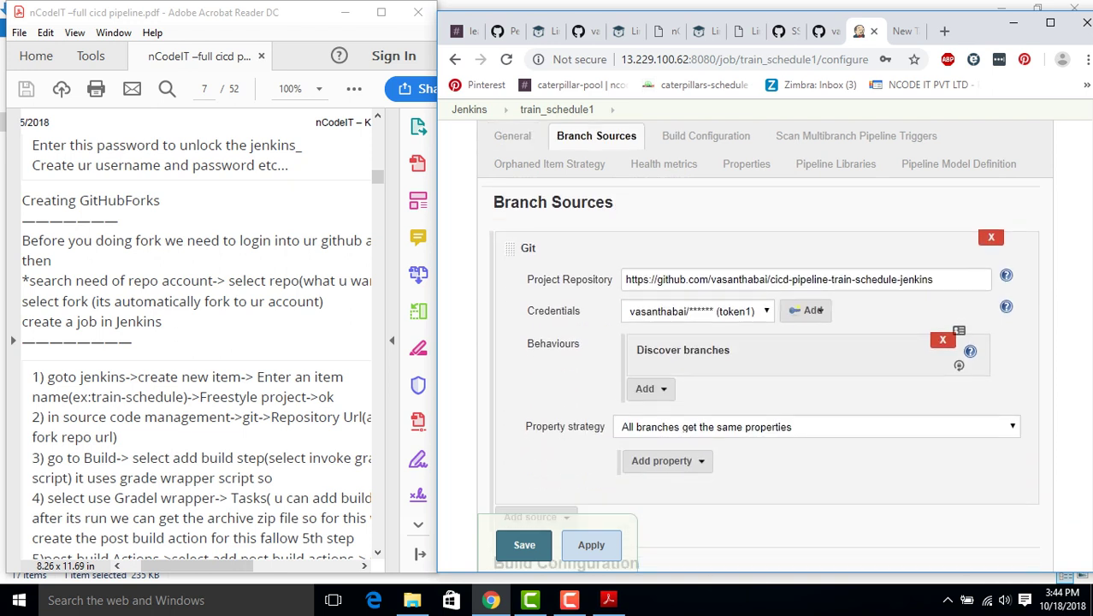
pyautogui.scroll(-1, 766, 360)
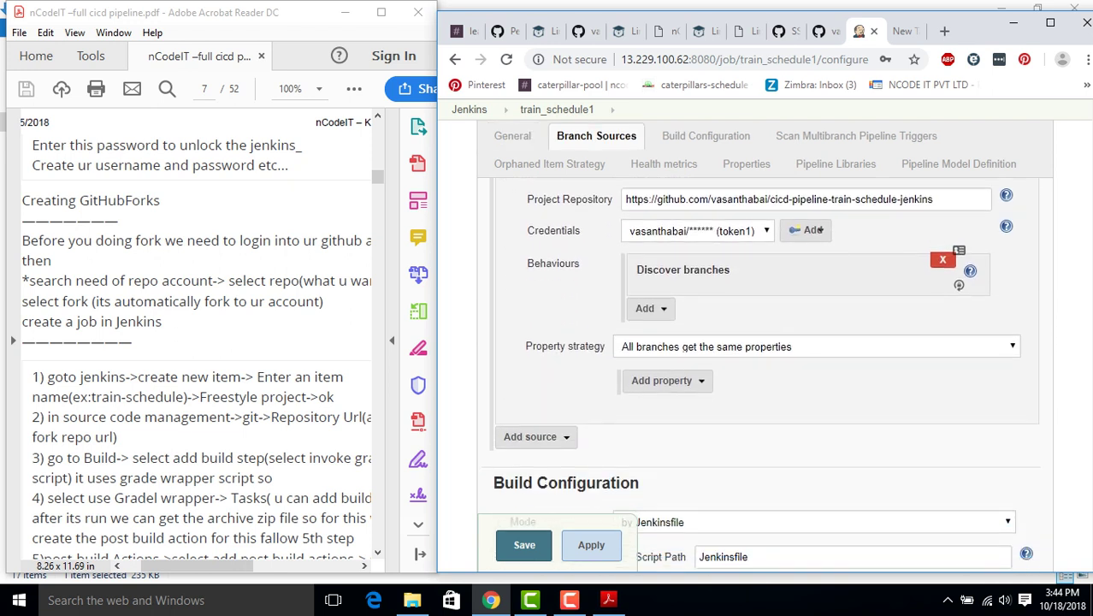
pyautogui.scroll(2, 766, 359)
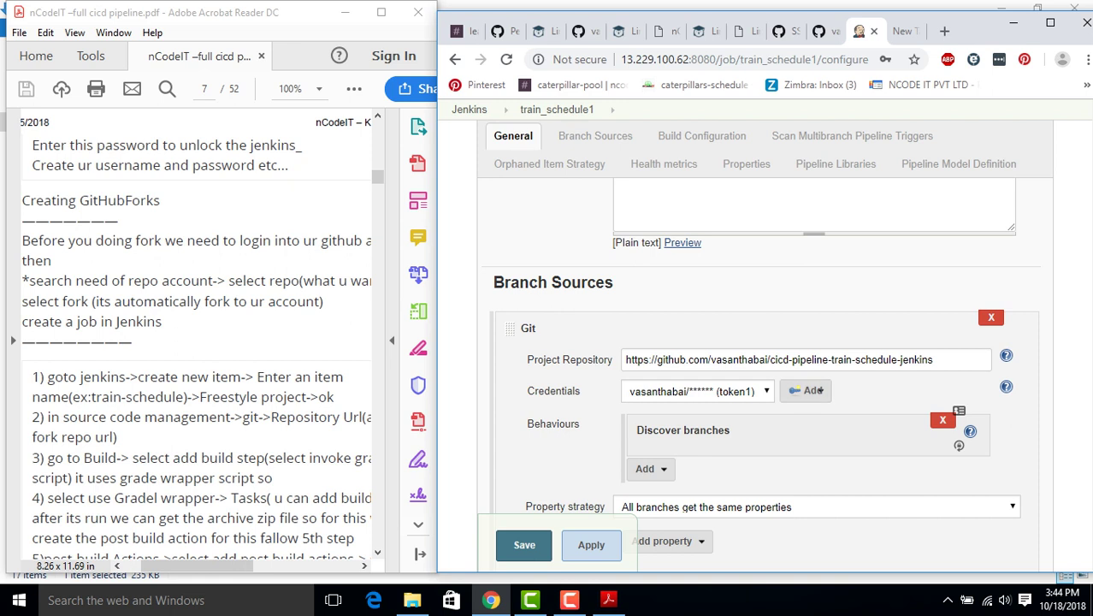
pyautogui.click(819, 391)
pyautogui.click(827, 414)
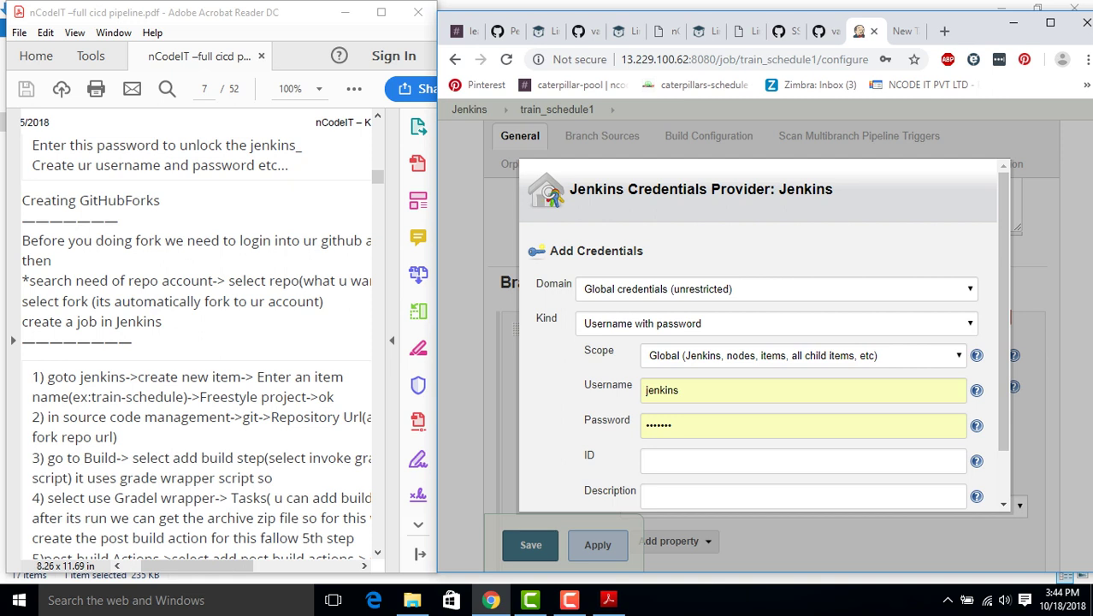
pyautogui.click(678, 390)
pyautogui.press('BackSpace')
pyautogui.press('BackSpace')
pyautogui.press('BackSpace')
pyautogui.press('BackSpace')
pyautogui.press('BackSpace')
pyautogui.press('BackSpace')
pyautogui.press('BackSpace')
pyautogui.write('vas')
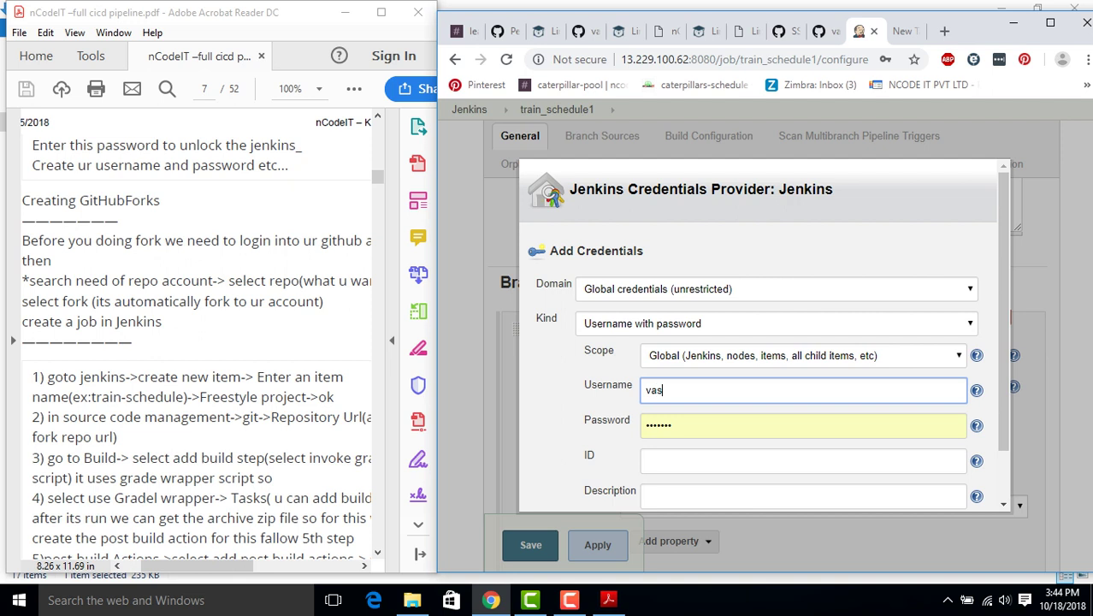
pyautogui.write('anthabai')
pyautogui.scroll(-1, 763, 342)
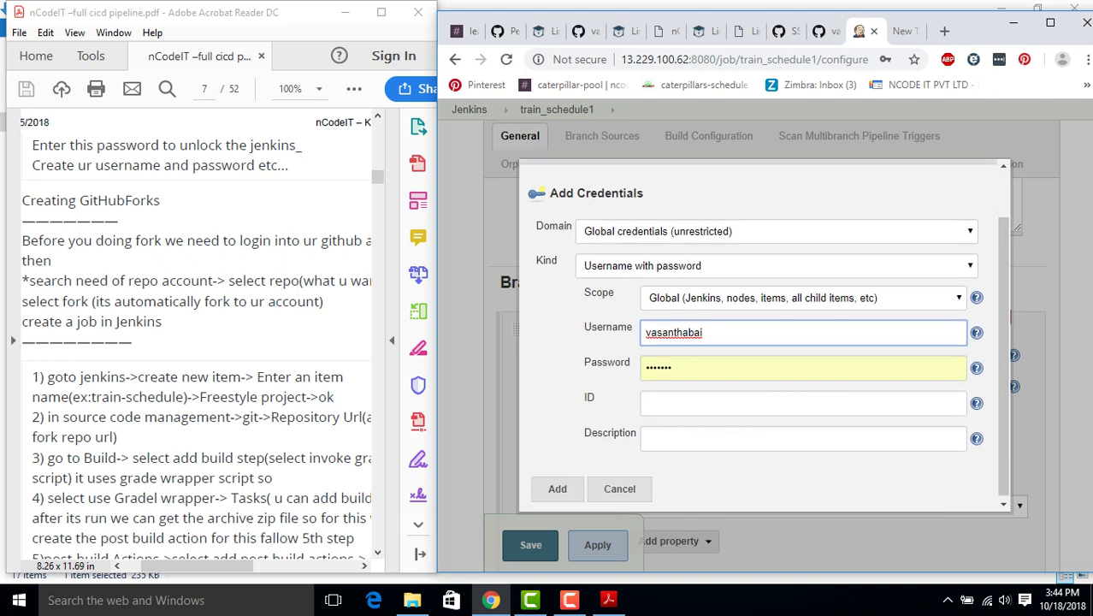
pyautogui.scroll(1, 763, 342)
pyautogui.scroll(-1, 763, 343)
pyautogui.scroll(-1, 763, 342)
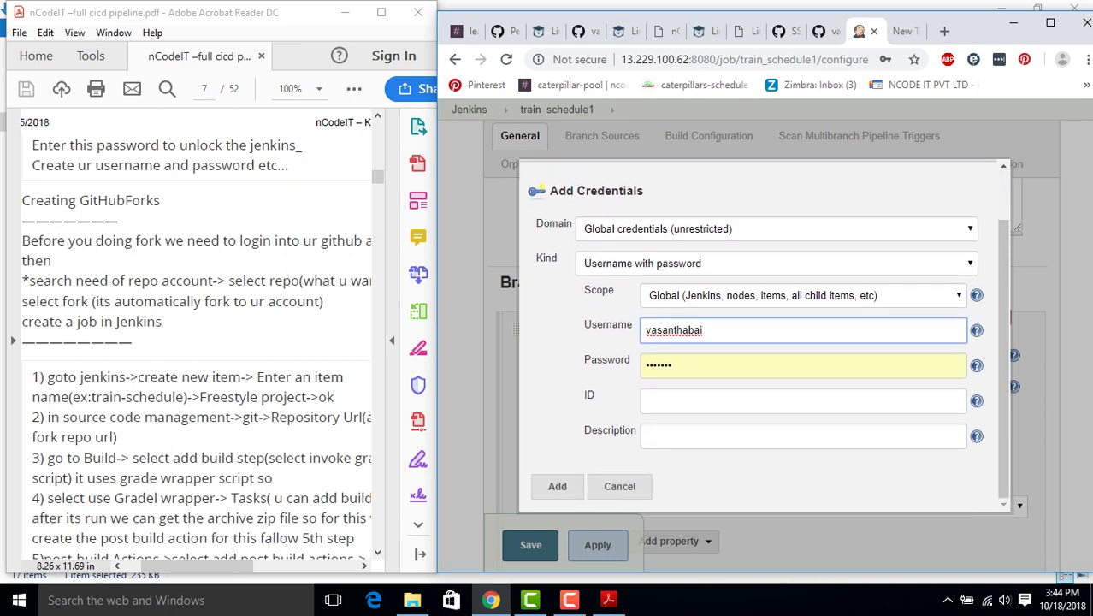
# Examine the credential kinds available for a new Jenkins credential, from Username with password to Certificate, and cancel adding it
pyautogui.click(776, 264)
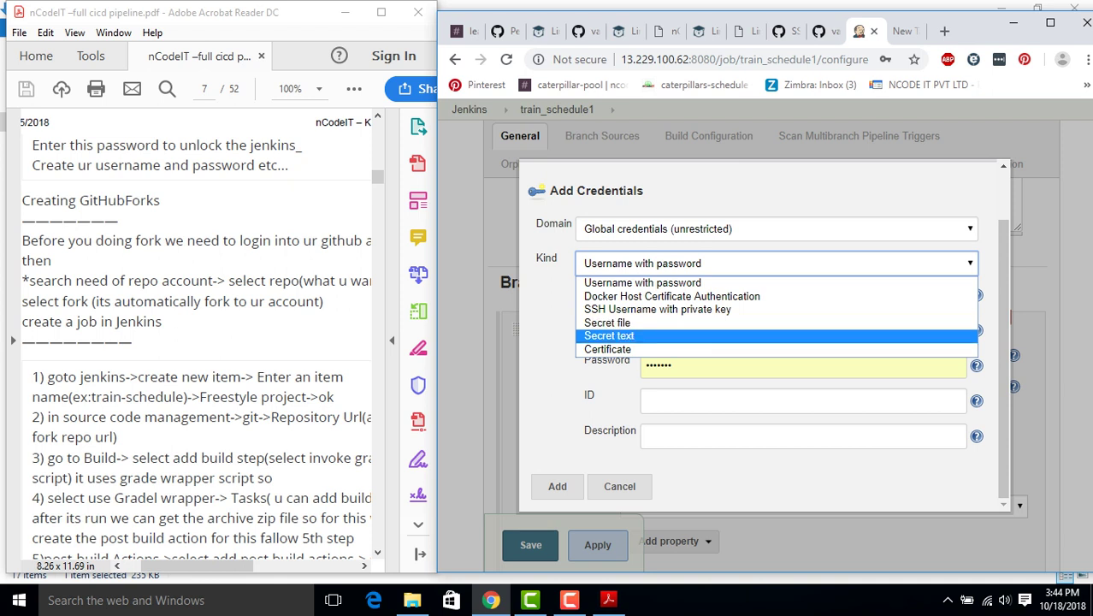
pyautogui.press('Up')
pyautogui.press('Up')
pyautogui.press('Up')
pyautogui.press('Up')
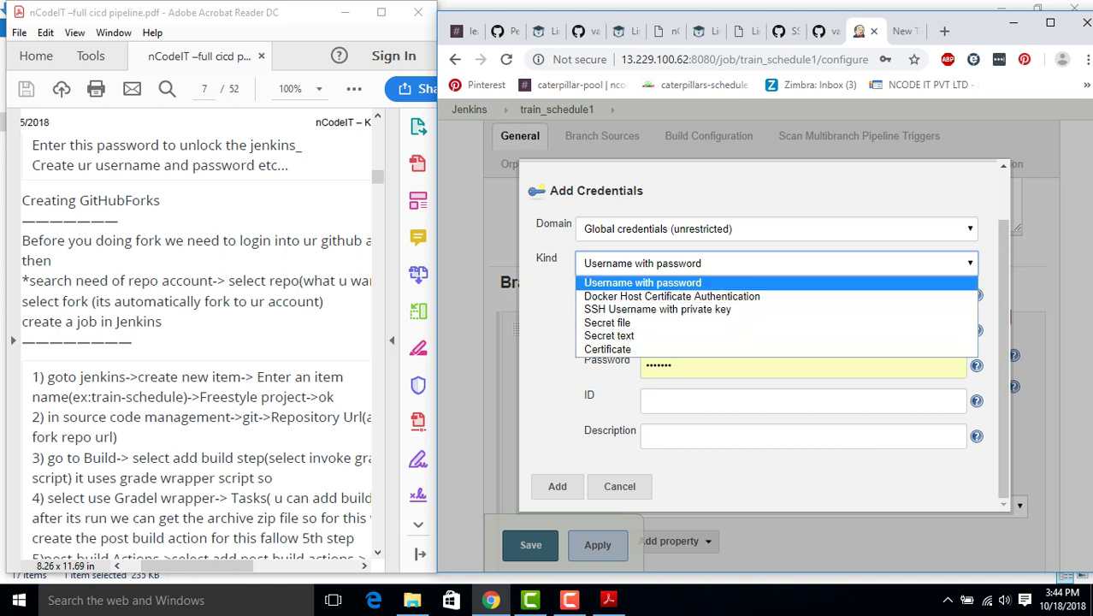
pyautogui.press('Return')
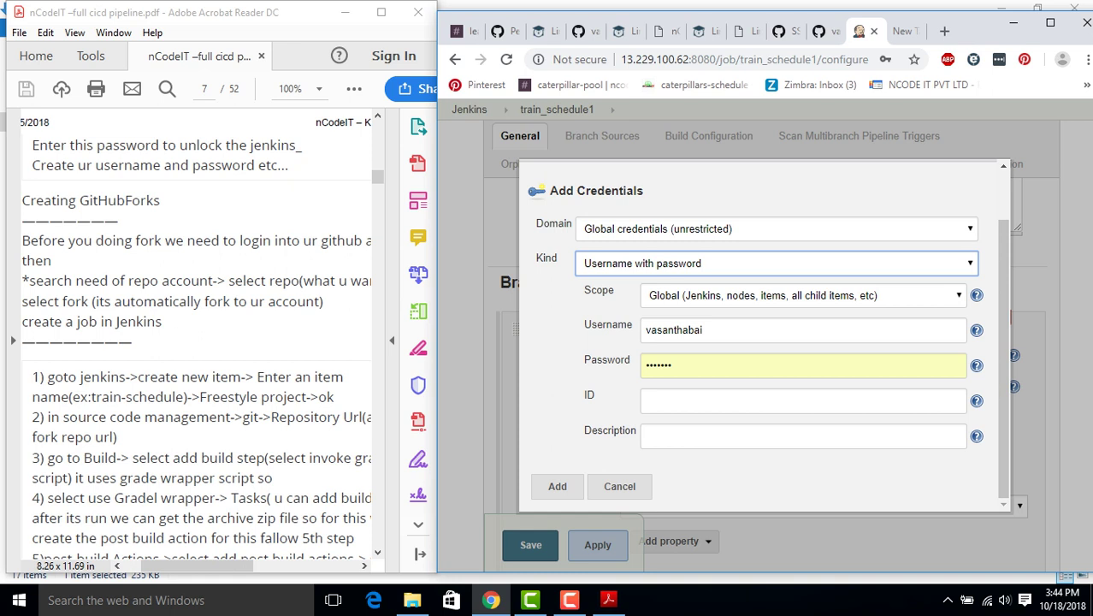
pyautogui.hotkey('alt', 'Down')
pyautogui.press('Down')
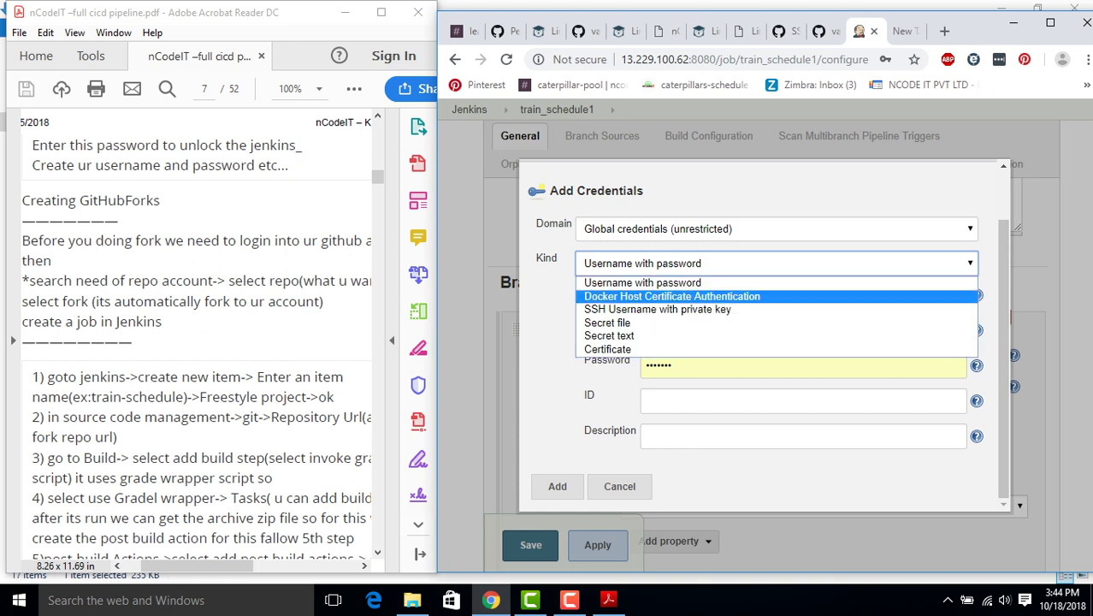
pyautogui.press('Down')
pyautogui.press('Down')
pyautogui.press('Down')
pyautogui.press('Down')
pyautogui.press('Escape')
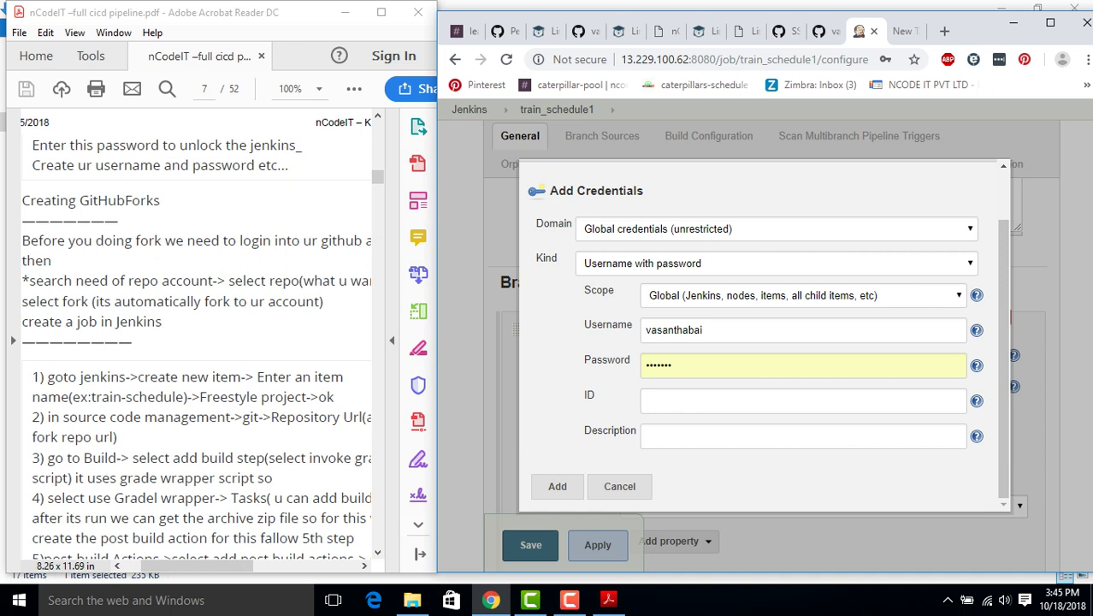
pyautogui.click(619, 486)
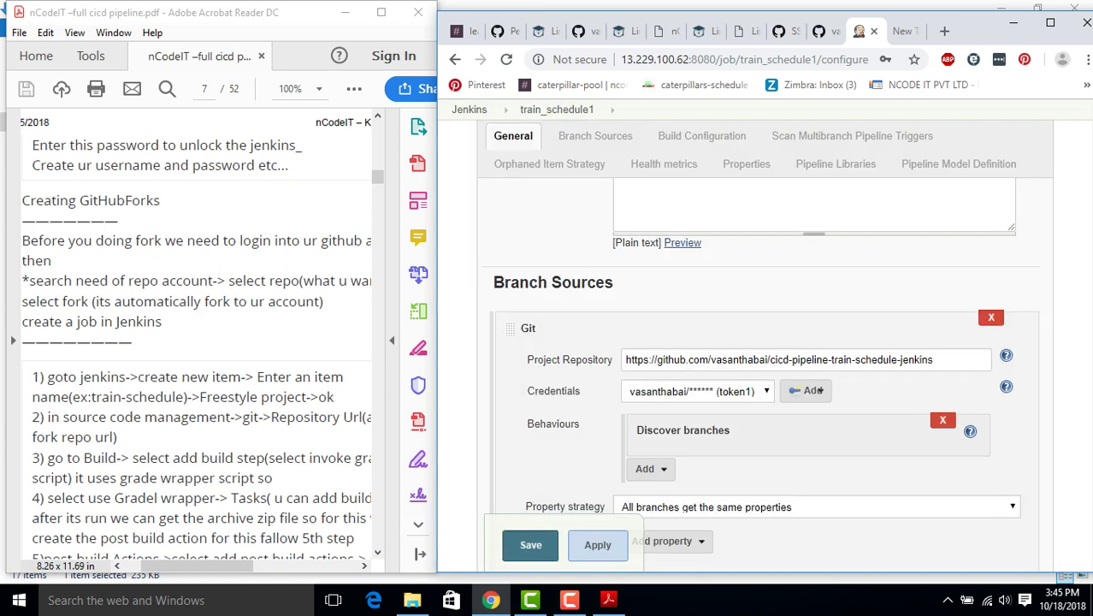
pyautogui.click(505, 31)
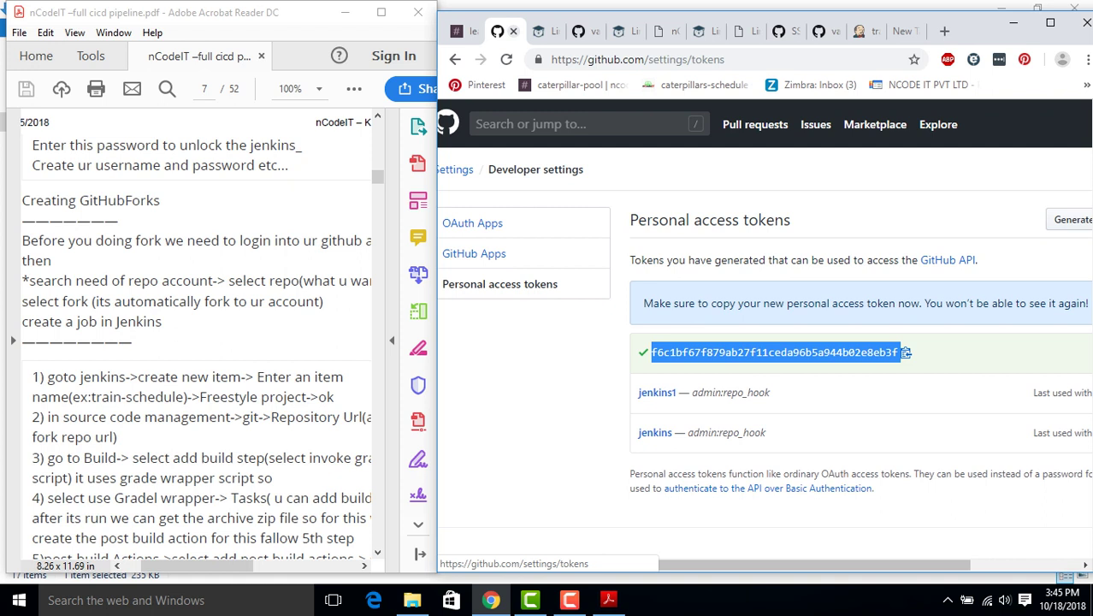
pyautogui.click(569, 600)
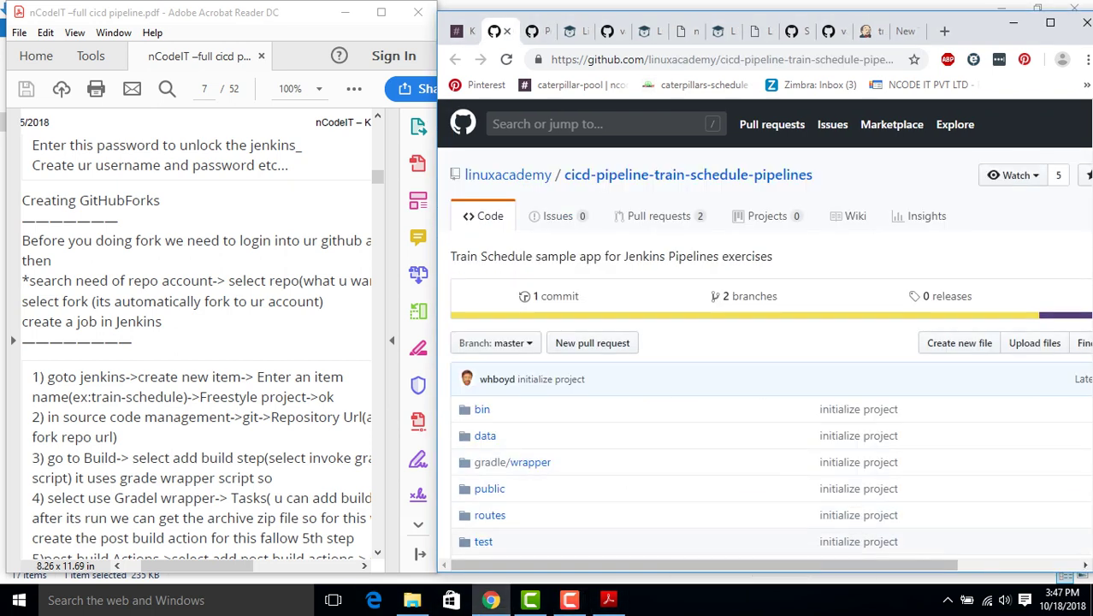
# Fork linuxacademy's cicd-pipeline-train-schedule-pipelines repository to the signed-in GitHub account, look through the fork's files and maximize the browser window
pyautogui.scroll(-3, 764, 343)
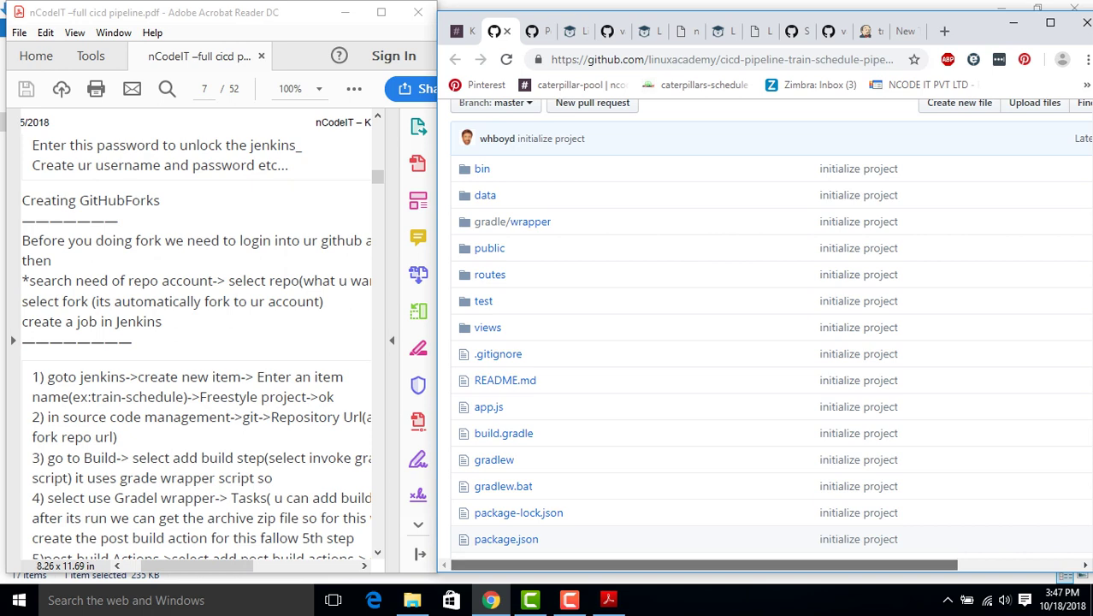
pyautogui.moveTo(703, 564); pyautogui.dragTo(824, 564)
pyautogui.scroll(3, 765, 342)
pyautogui.click(1024, 175)
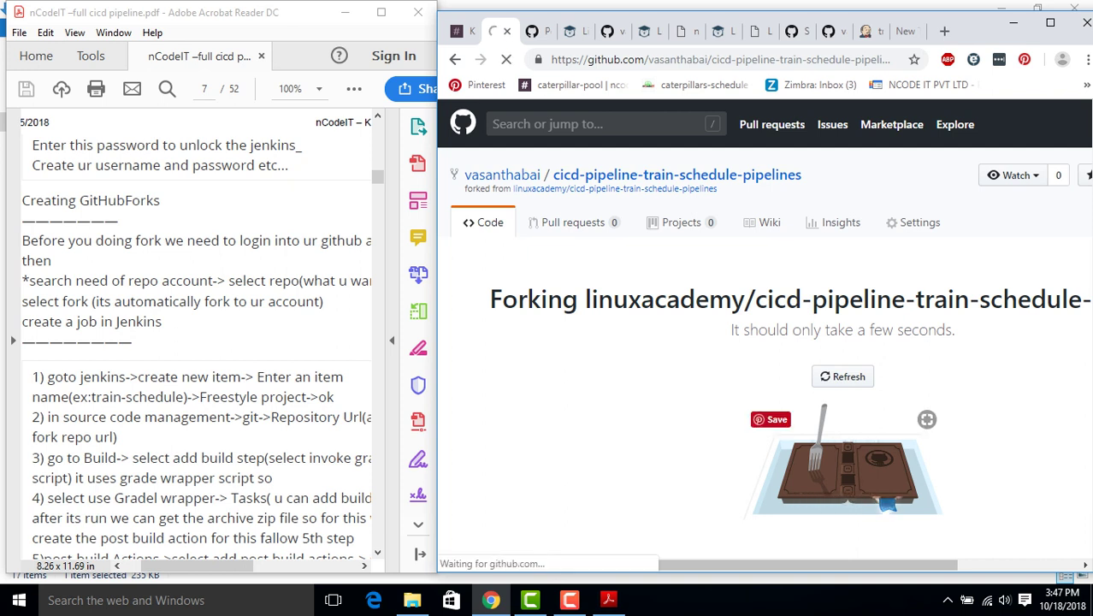
pyautogui.scroll(-1, 1089, 371)
pyautogui.scroll(-8, 1089, 371)
pyautogui.scroll(5, 1089, 371)
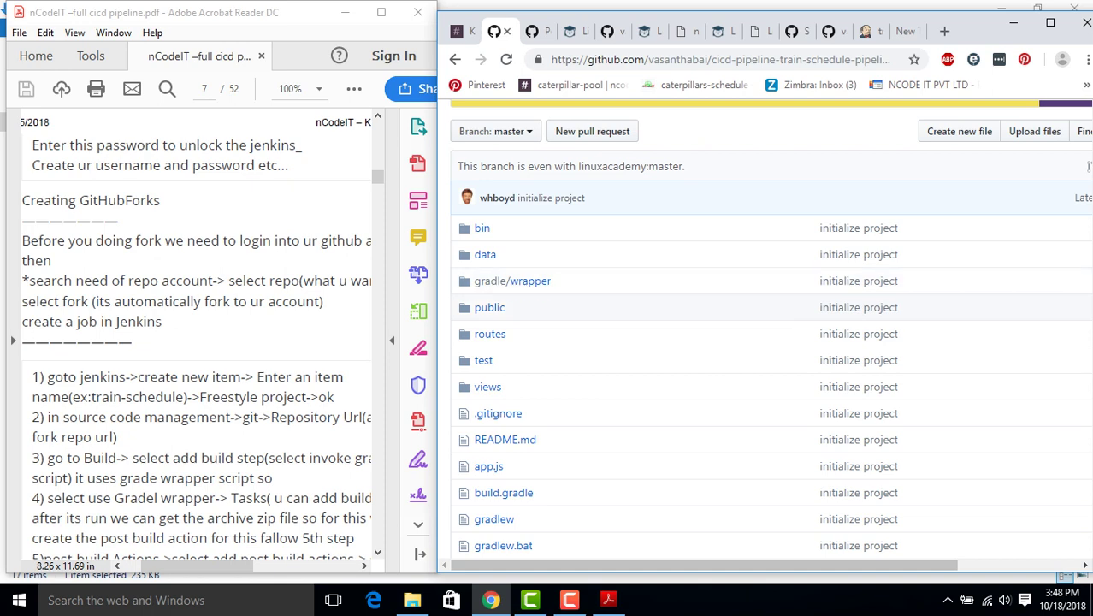
pyautogui.scroll(3, 856, 308)
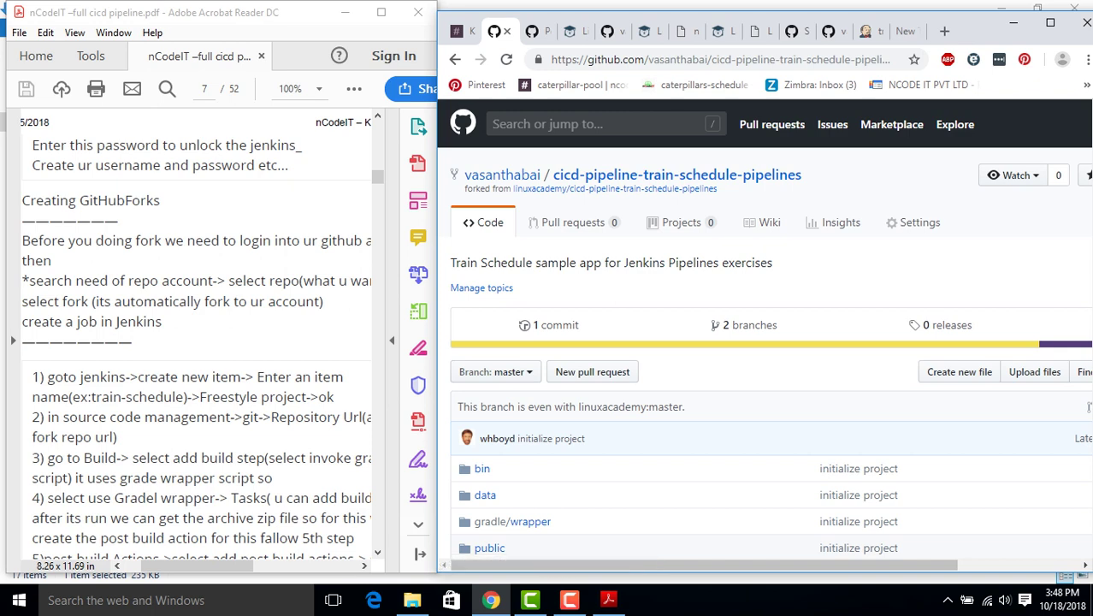
pyautogui.click(1051, 22)
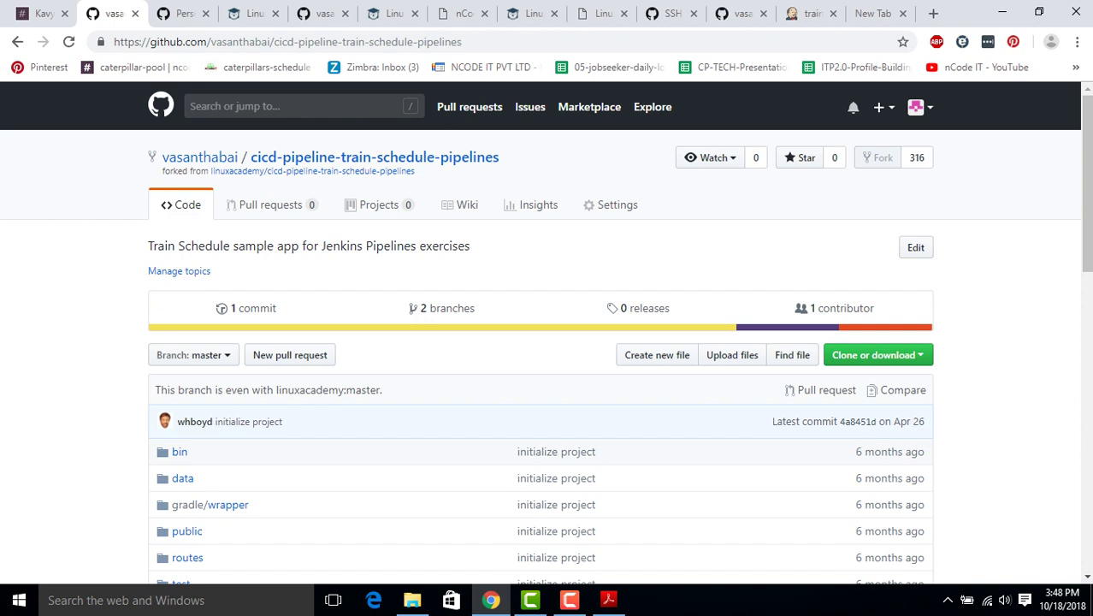
pyautogui.click(657, 354)
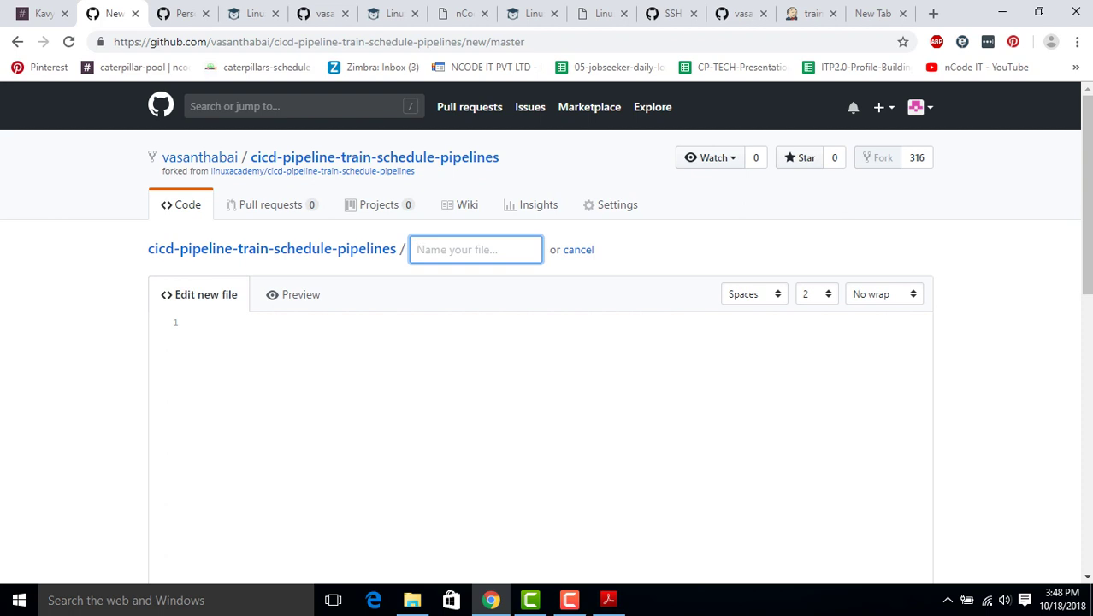
pyautogui.write('jenkinsfile')
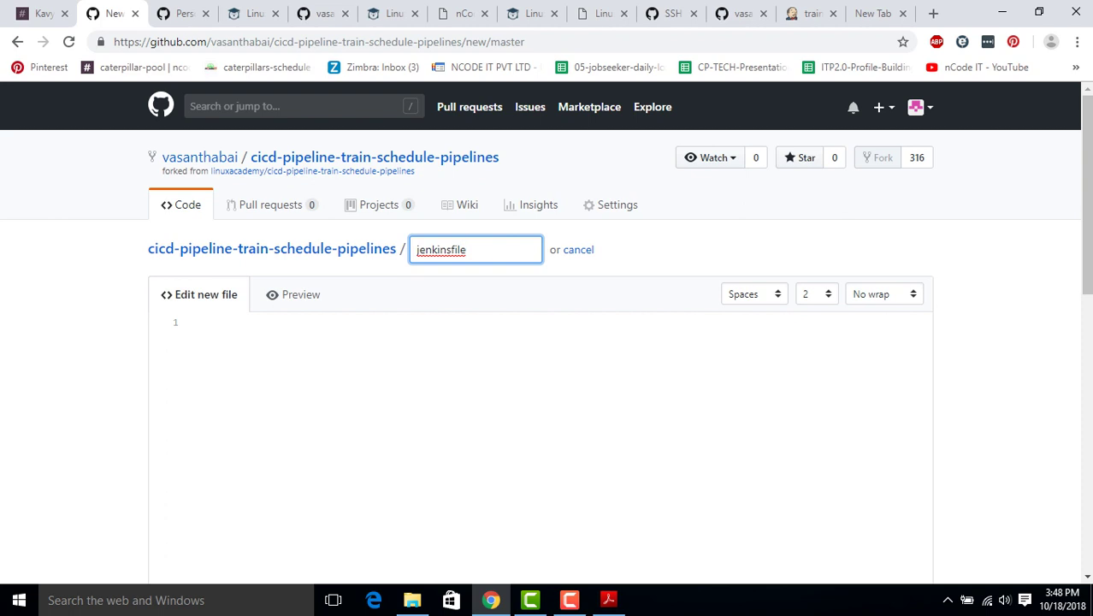
pyautogui.click(195, 322)
pyautogui.write('pipeline')
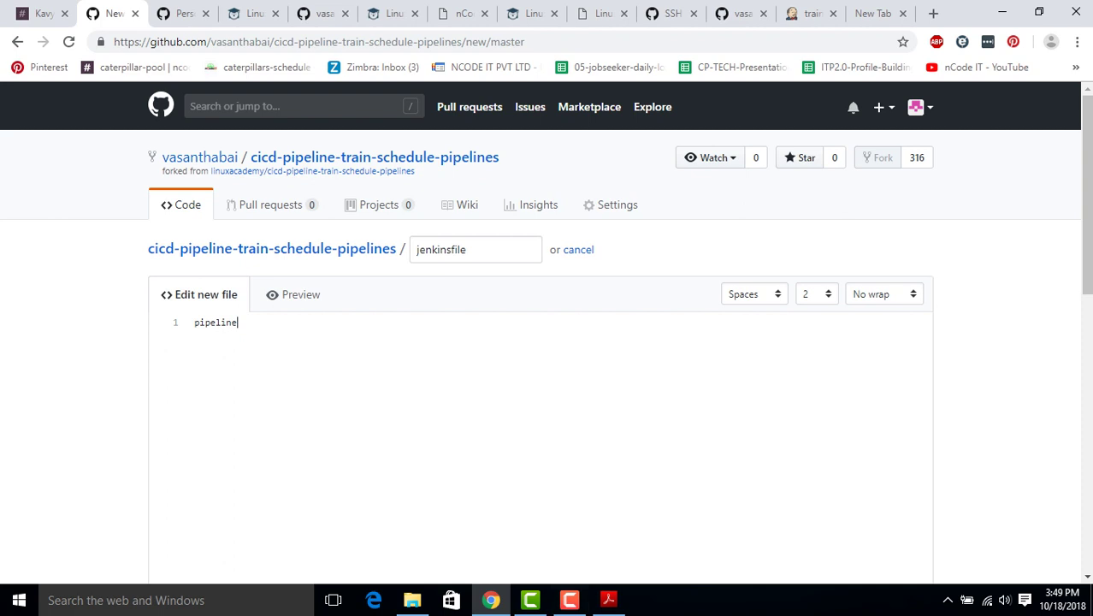
pyautogui.hotkey('alt', 'Left')
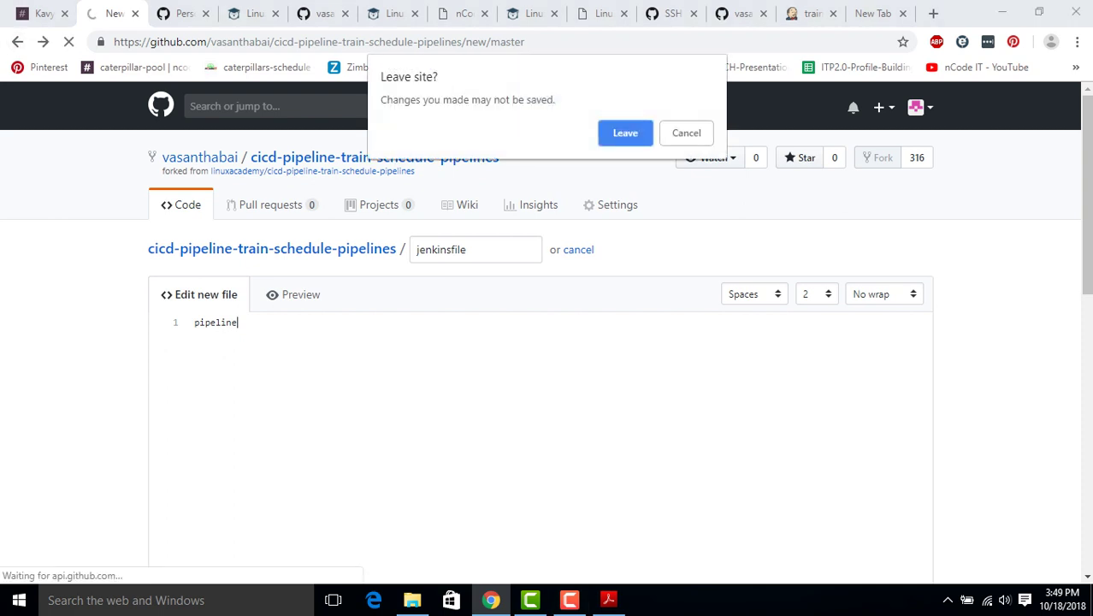
pyautogui.press('Return')
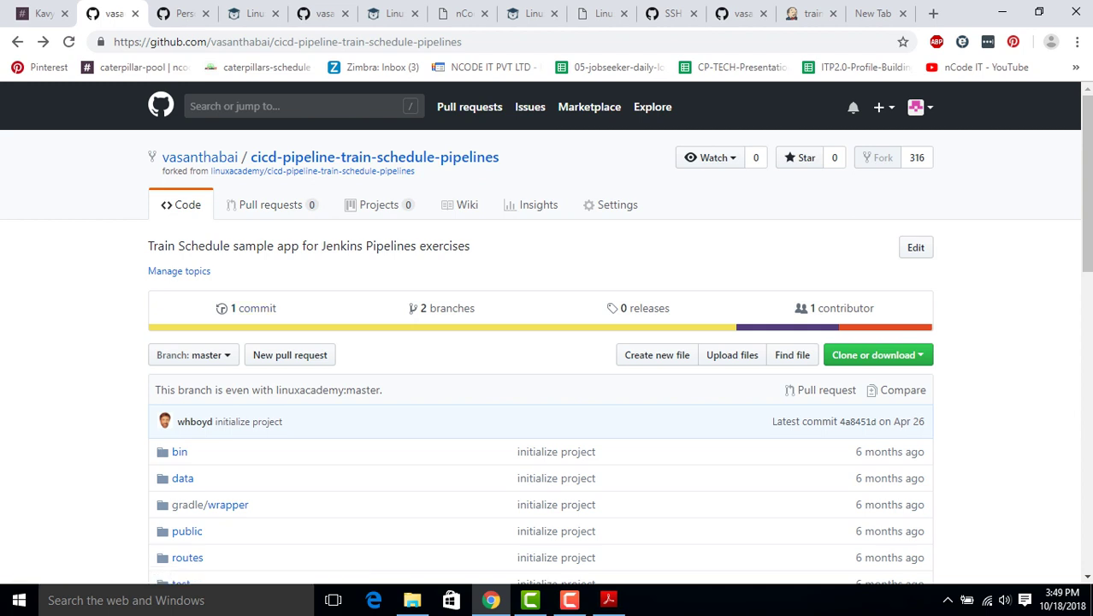
# Copy the entire pipeline script from the Jenkinsfile on the fork's example-solution branch
pyautogui.click(194, 354)
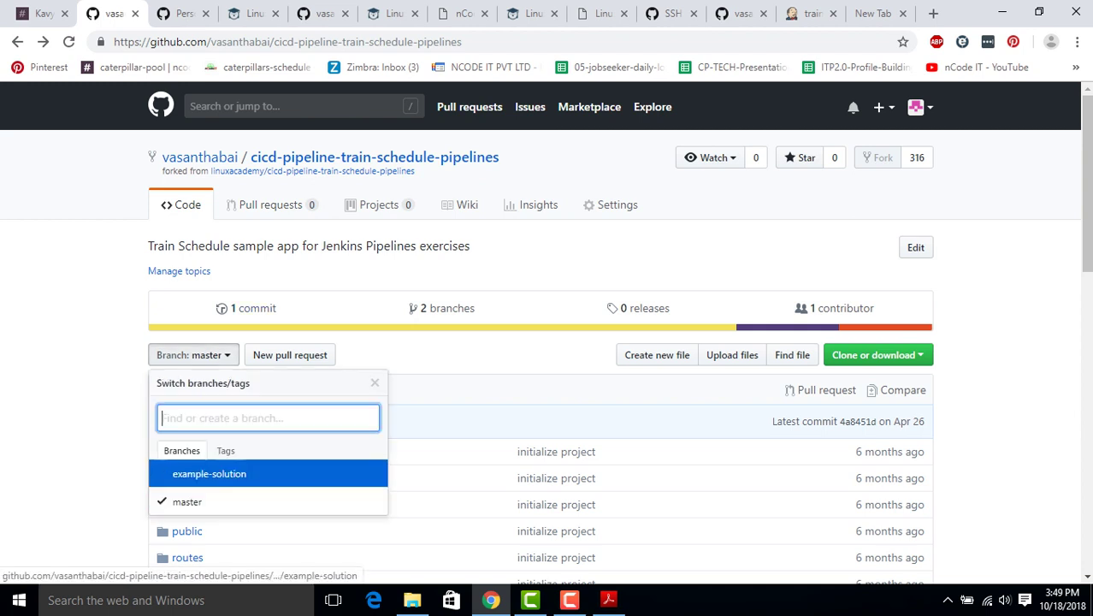
pyautogui.click(209, 474)
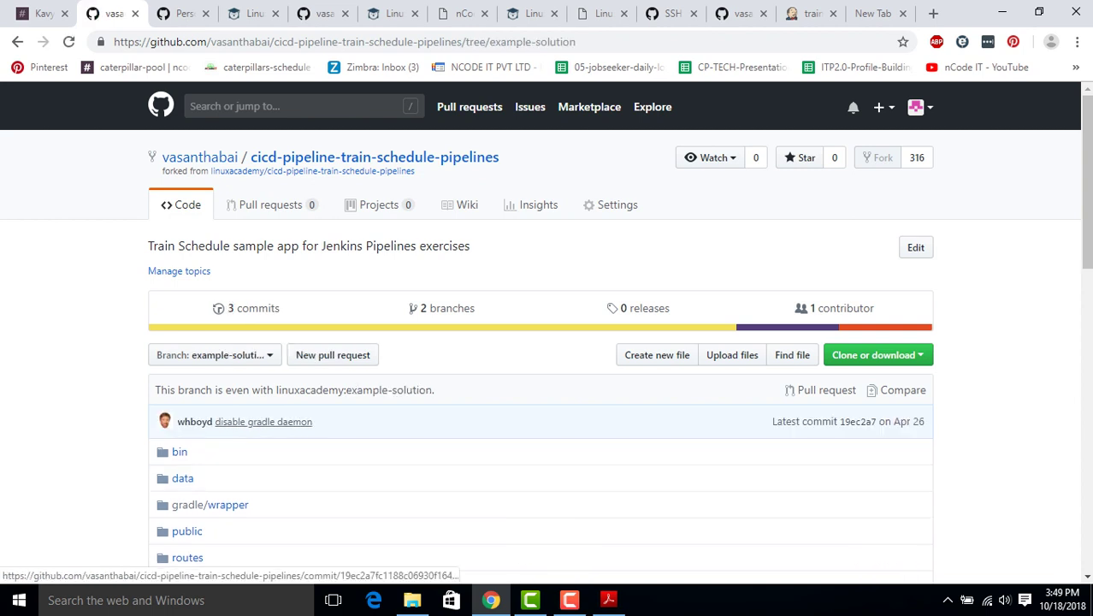
pyautogui.scroll(-2, 264, 422)
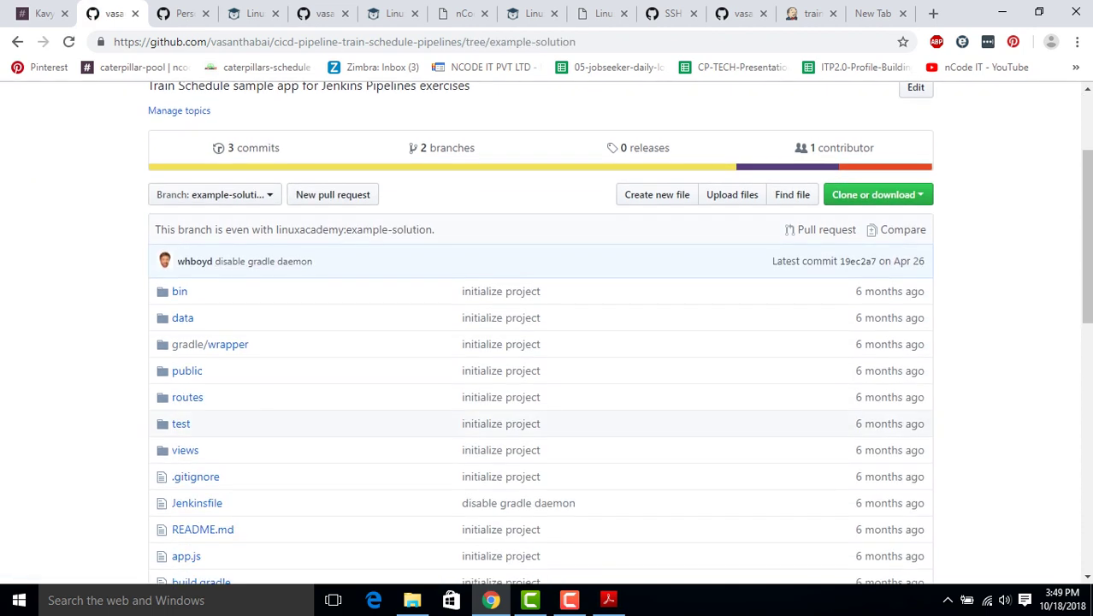
pyautogui.click(197, 503)
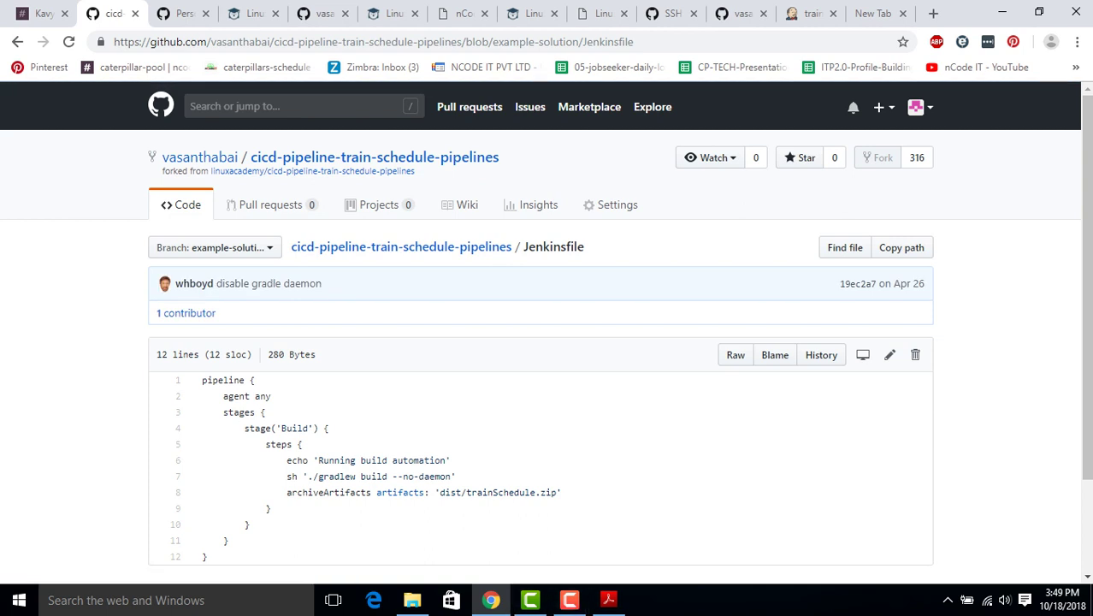
pyautogui.moveTo(202, 380); pyautogui.dragTo(229, 541)
pyautogui.scroll(-2, 229, 541)
pyautogui.moveTo(229, 422); pyautogui.dragTo(208, 438)
pyautogui.hotkey('ctrl', 'c')
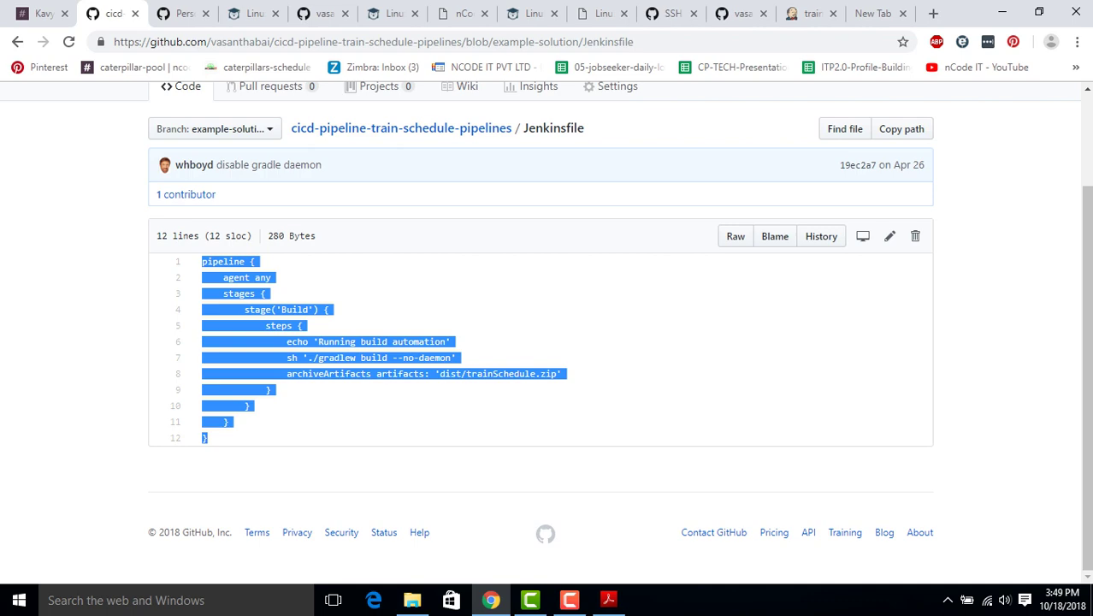
# Start a new file named jenkinsfile on the fork's master branch and paste the copied pipeline script into it
pyautogui.scroll(1, 548, 334)
pyautogui.click(17, 41)
pyautogui.click(18, 41)
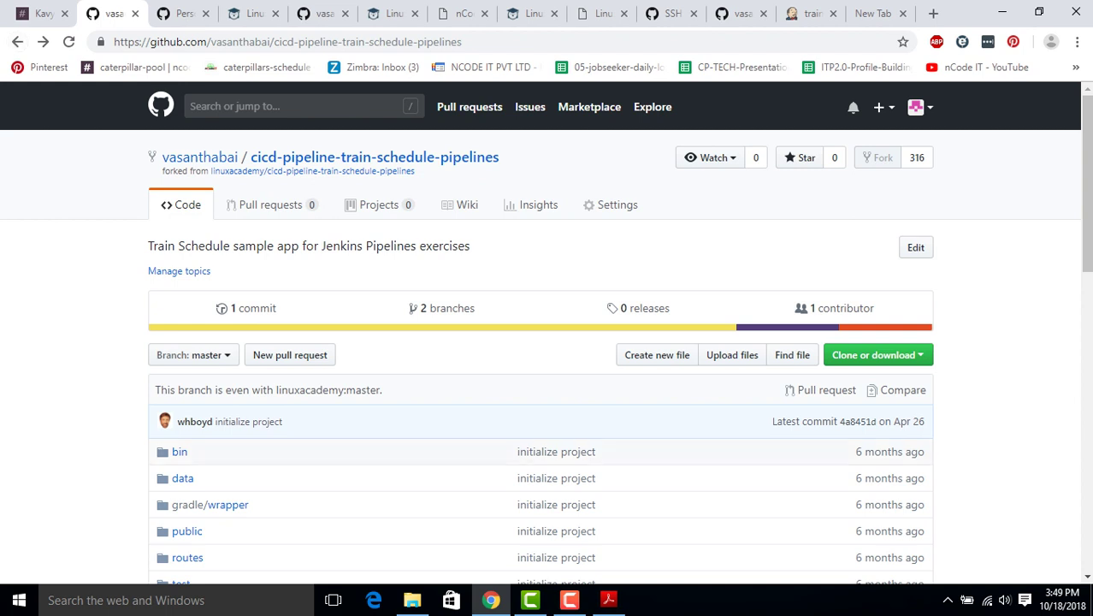
pyautogui.click(657, 354)
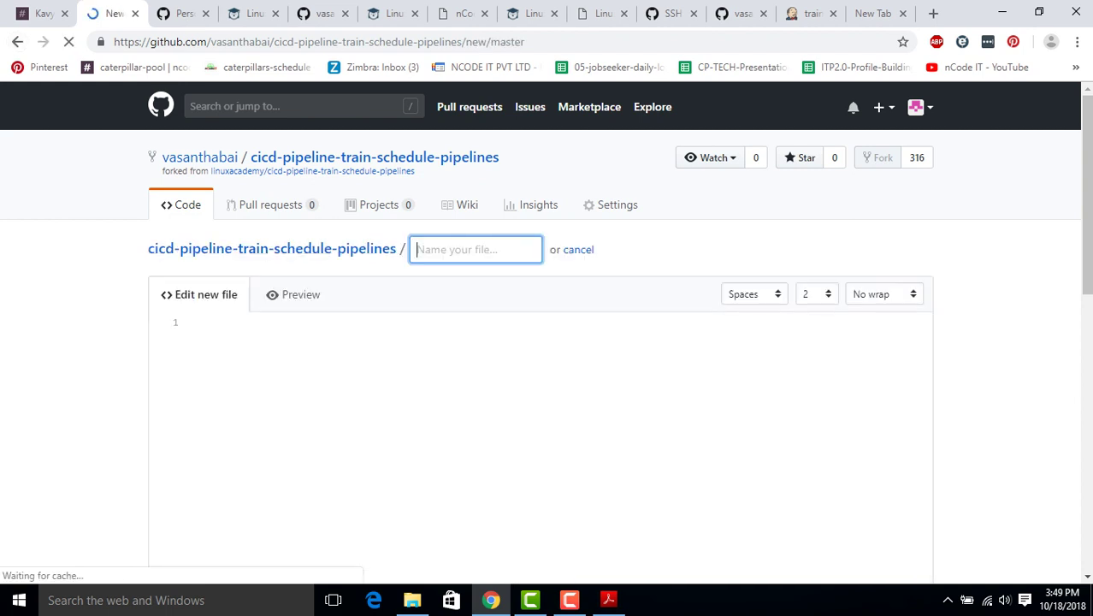
pyautogui.write('jenki')
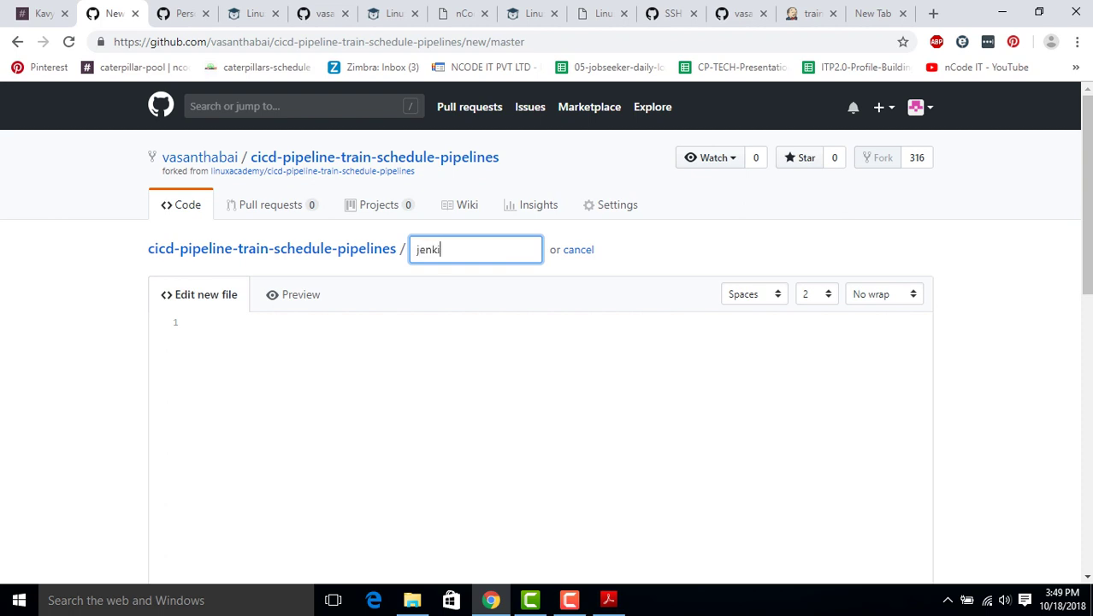
pyautogui.write('nsfile')
pyautogui.click(195, 321)
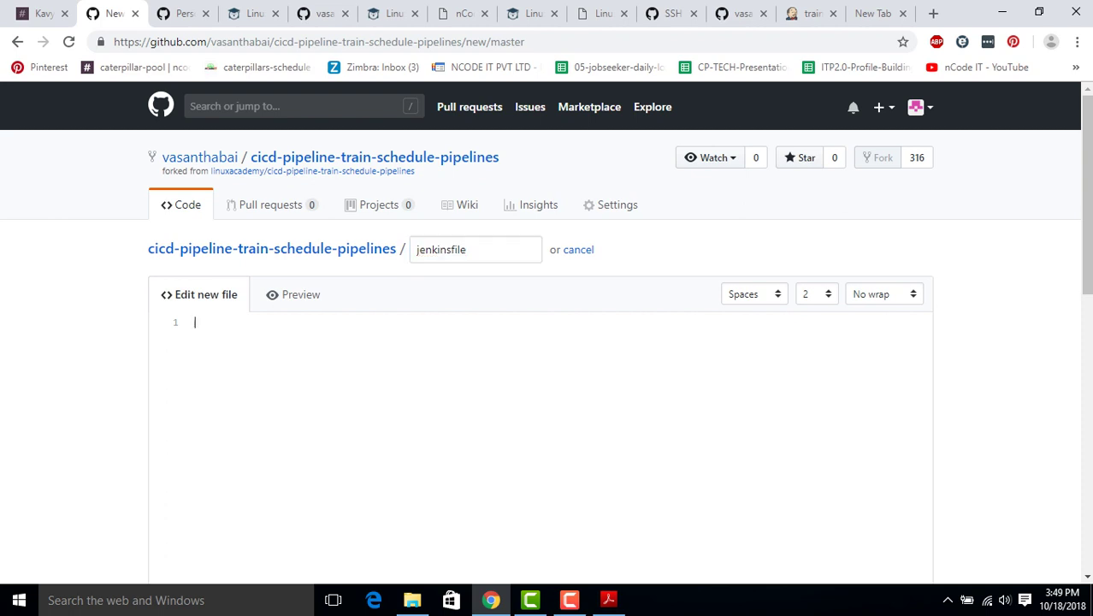
pyautogui.hotkey('ctrl', 'v')
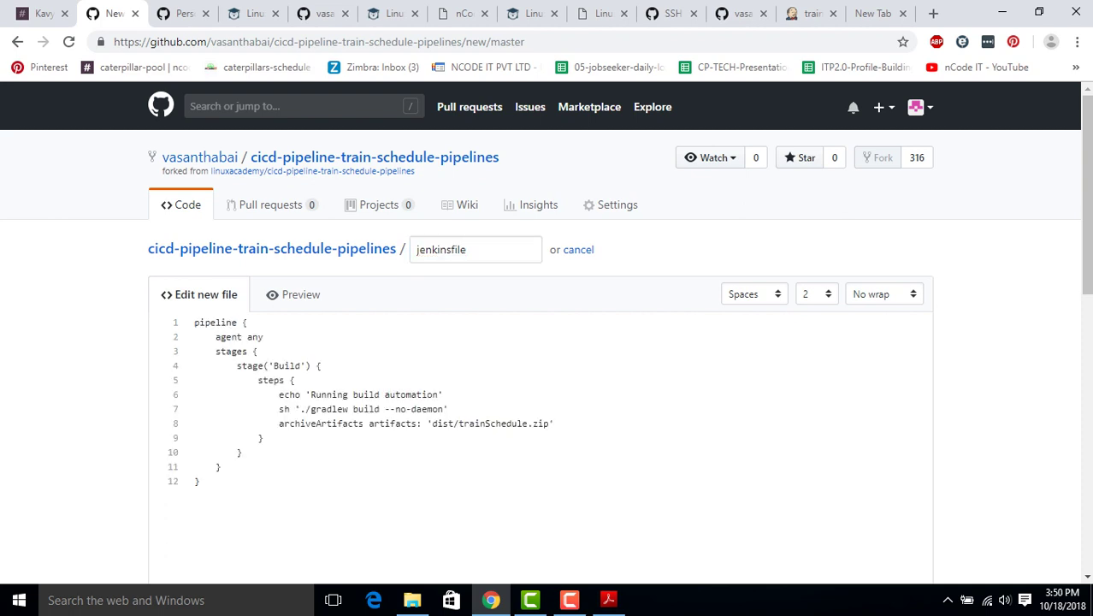
# Commit the new jenkinsfile directly to the master branch with the default commit message
pyautogui.scroll(-6, 548, 343)
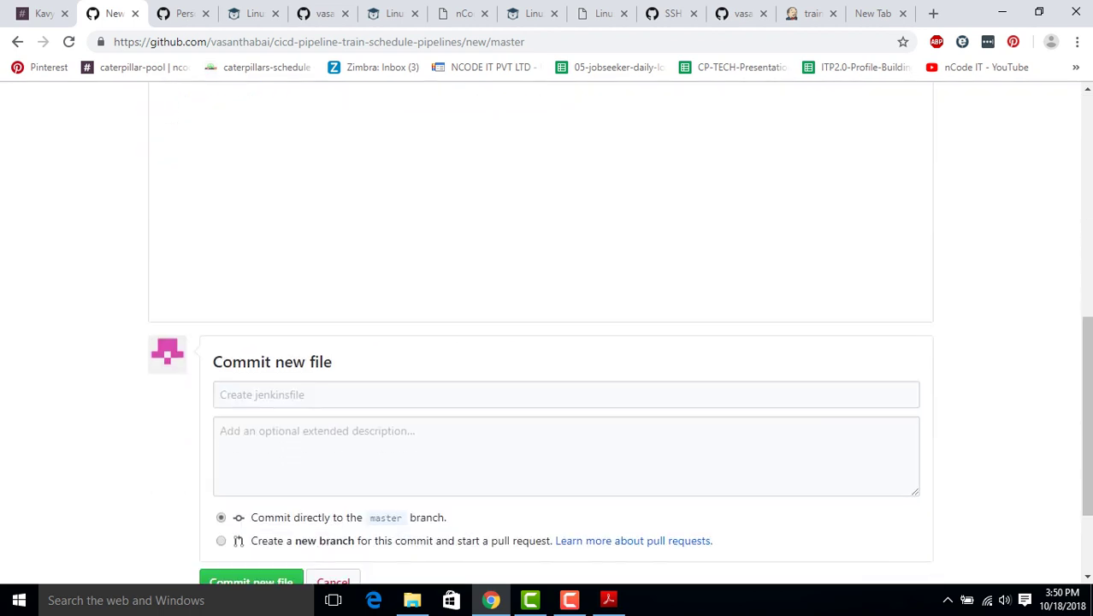
pyautogui.scroll(-2, 548, 376)
pyautogui.click(251, 446)
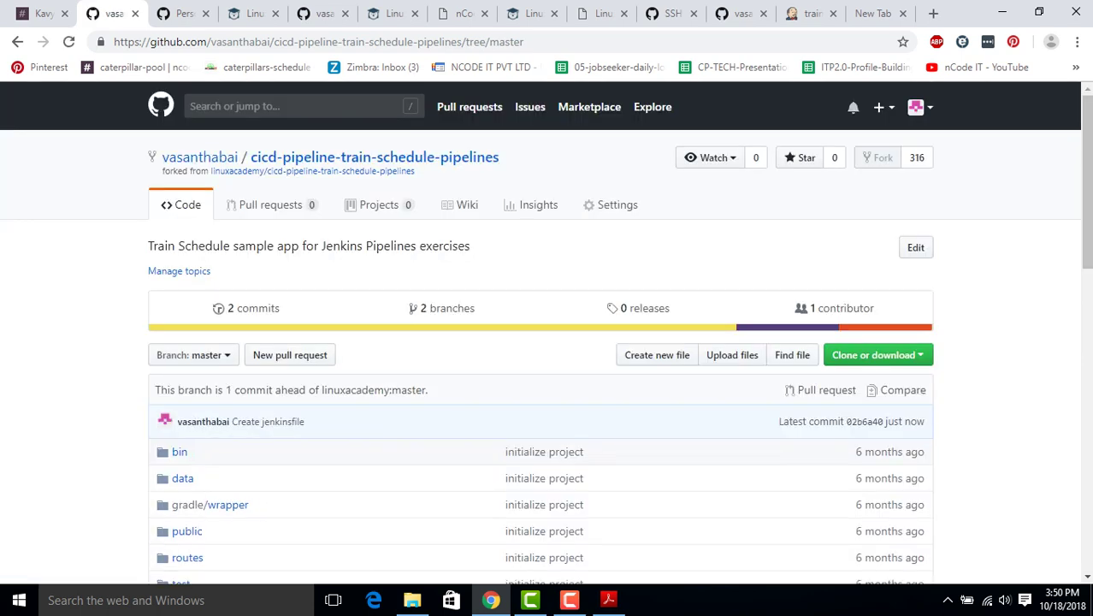
# Start a new personal access token in the GitHub account's developer settings
pyautogui.click(920, 107)
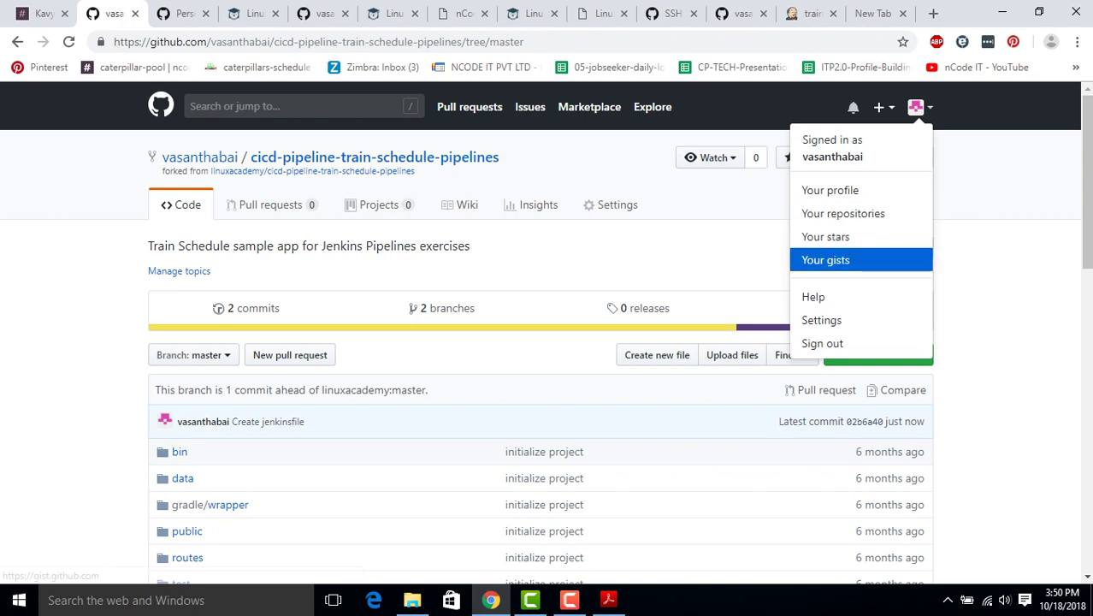
pyautogui.click(847, 322)
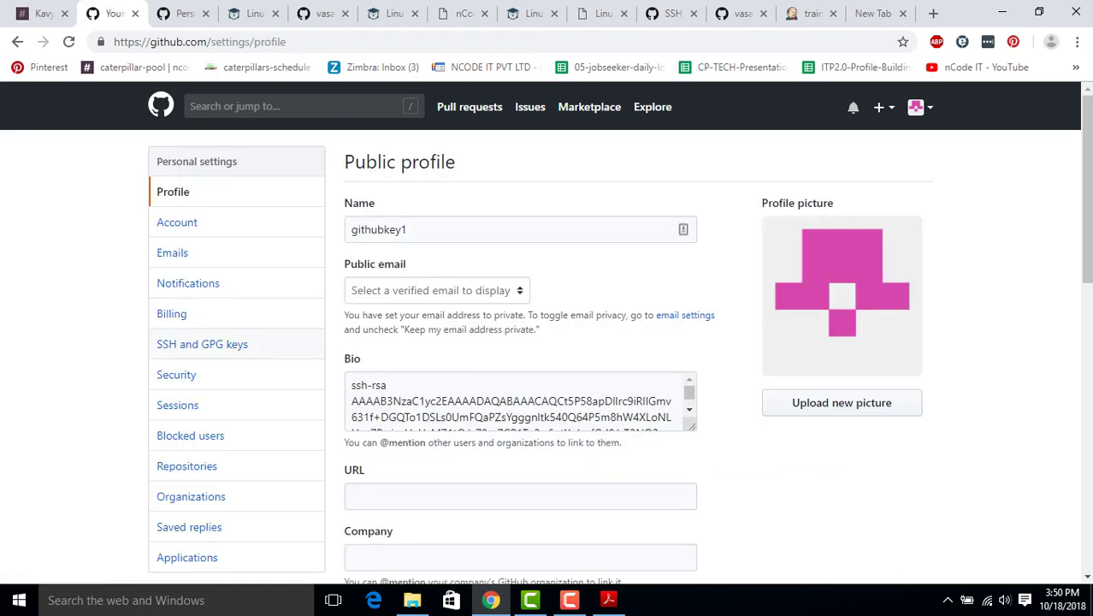
pyautogui.scroll(-4, 548, 325)
pyautogui.click(203, 279)
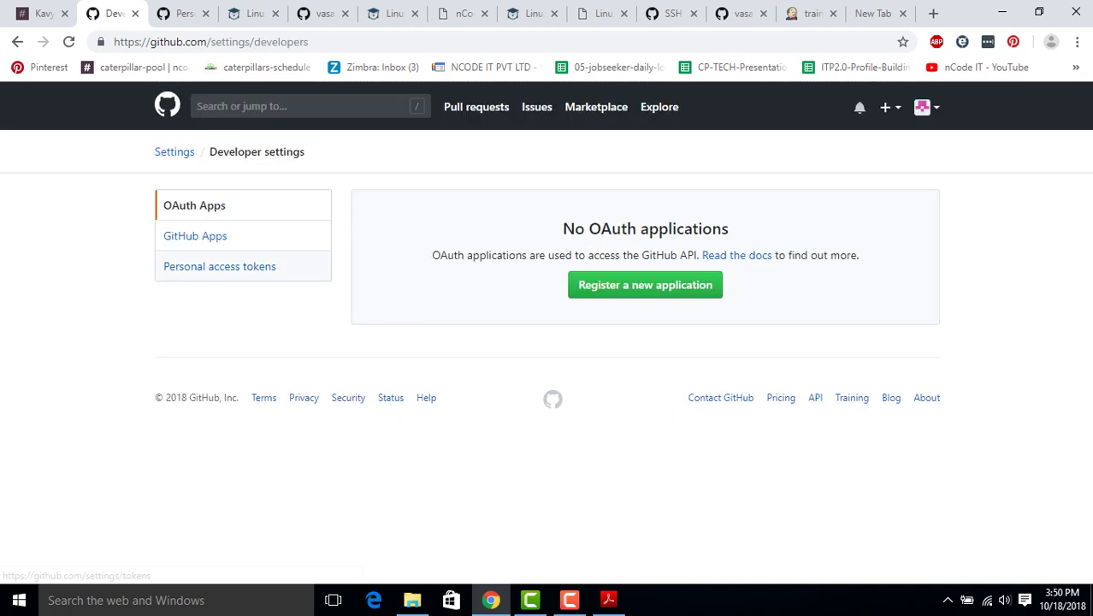
pyautogui.click(220, 266)
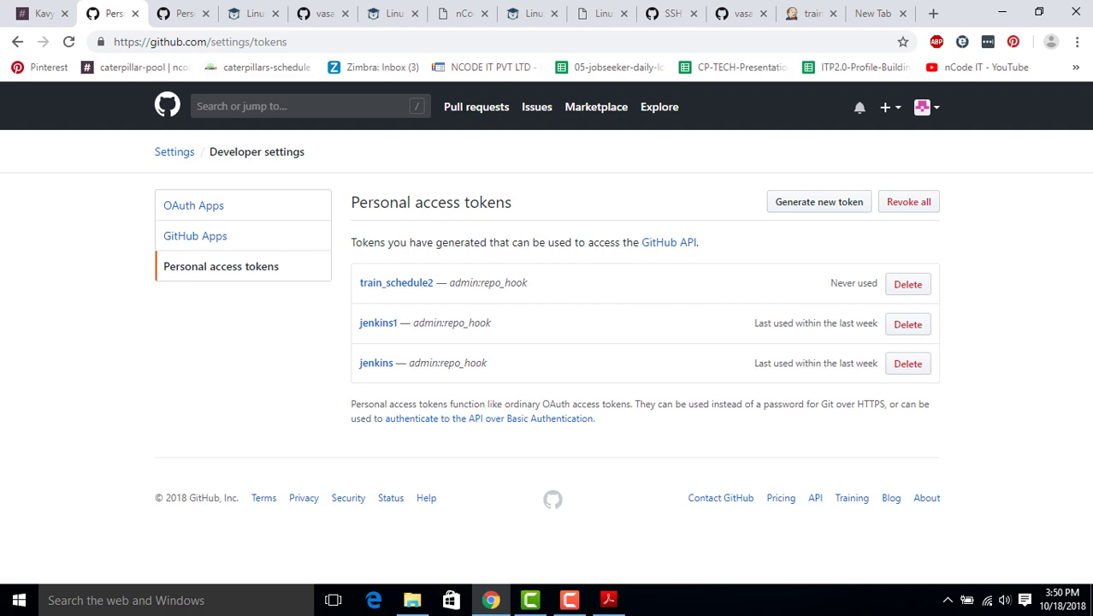
pyautogui.click(819, 202)
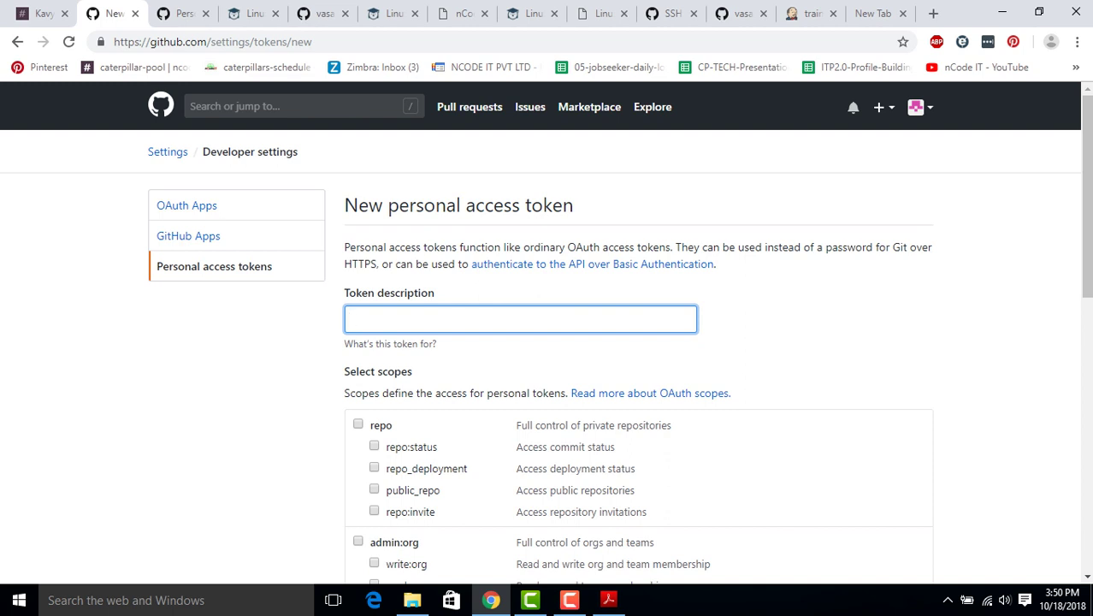
# Generate the personal access token with the description pipeline and the admin:repo_hook scope, and copy its value
pyautogui.write('pipeline')
pyautogui.scroll(-3, 546, 333)
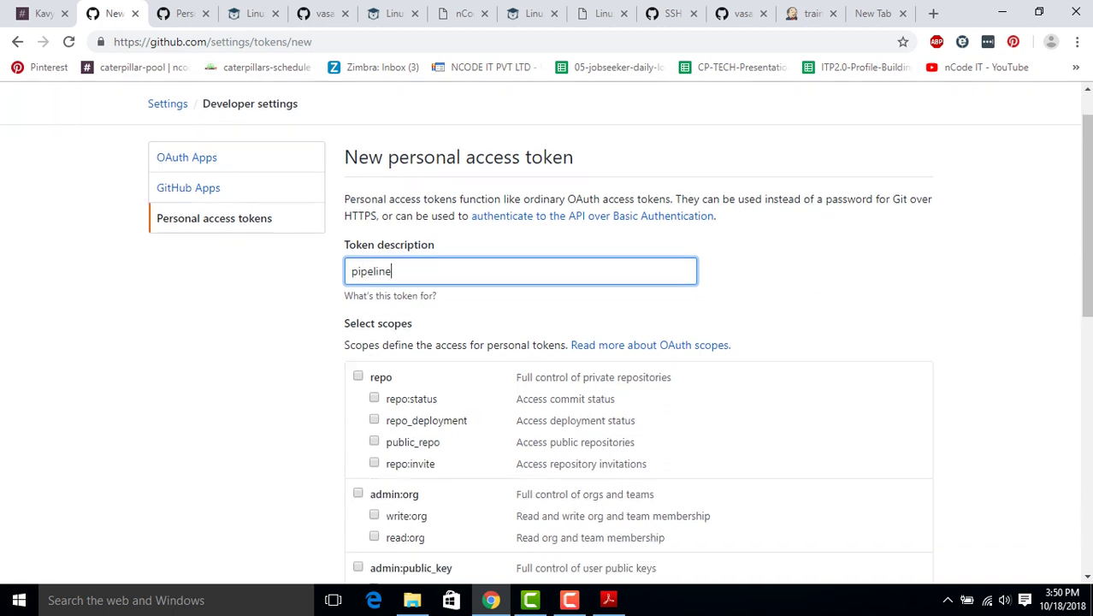
pyautogui.scroll(-5, 546, 333)
pyautogui.scroll(3, 546, 333)
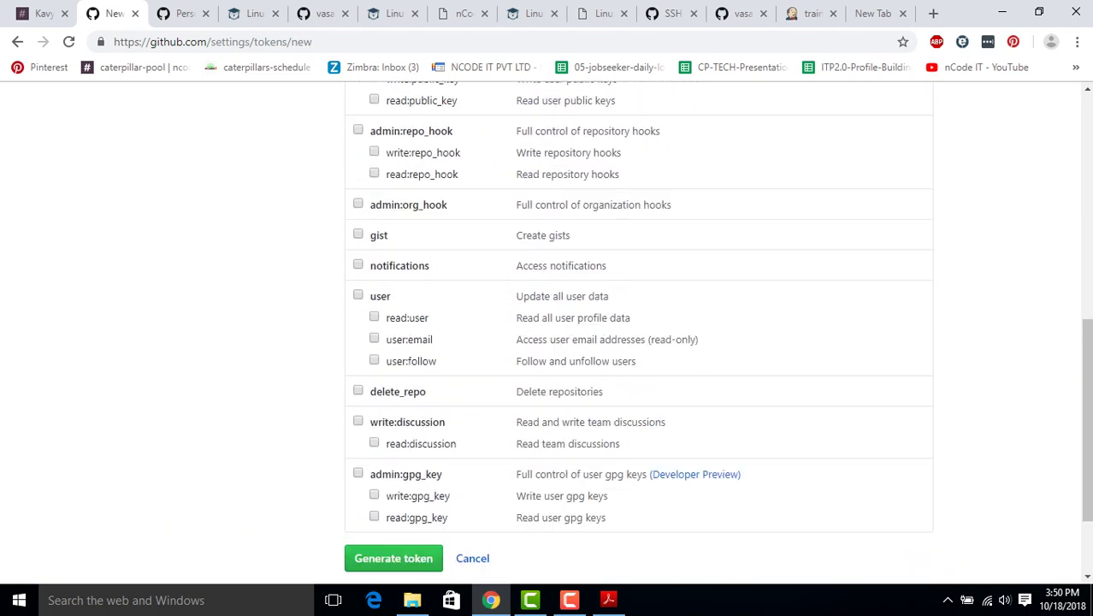
pyautogui.click(357, 250)
pyautogui.scroll(-3, 546, 333)
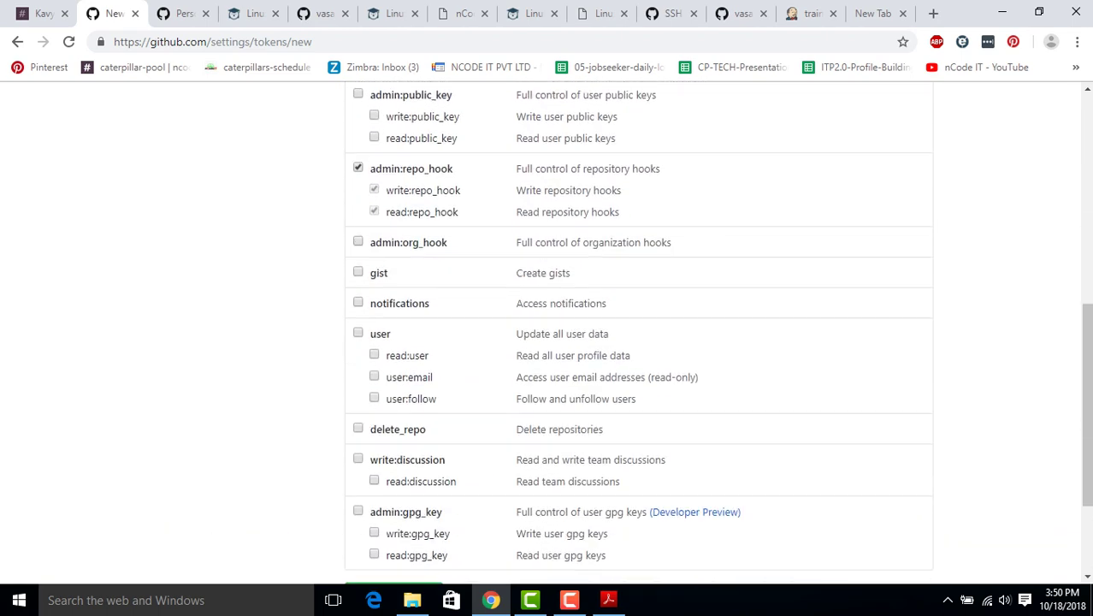
pyautogui.click(394, 438)
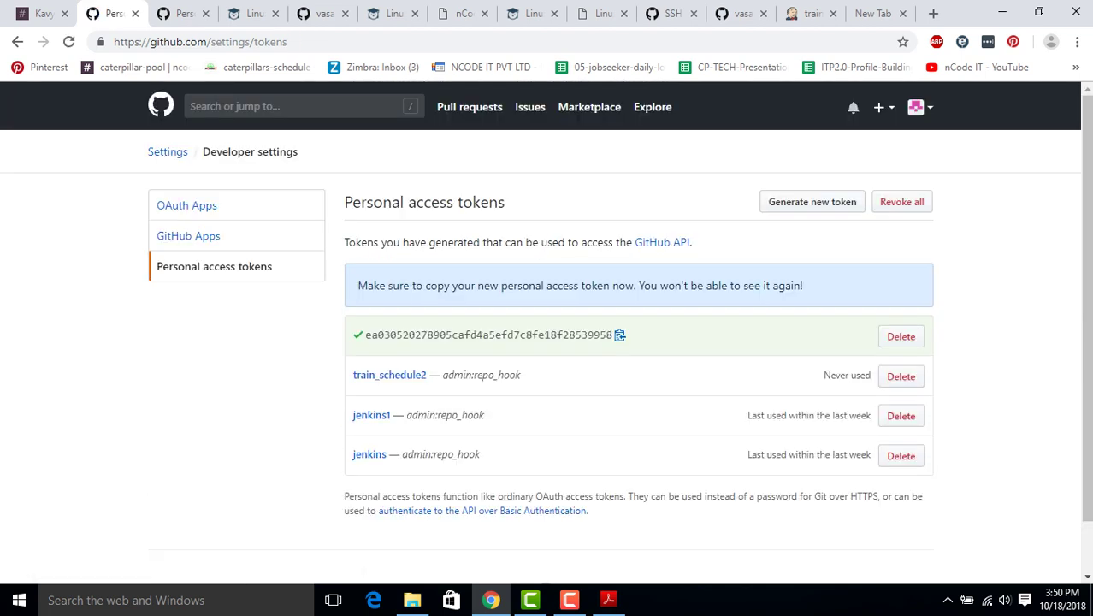
pyautogui.moveTo(362, 334); pyautogui.dragTo(619, 335)
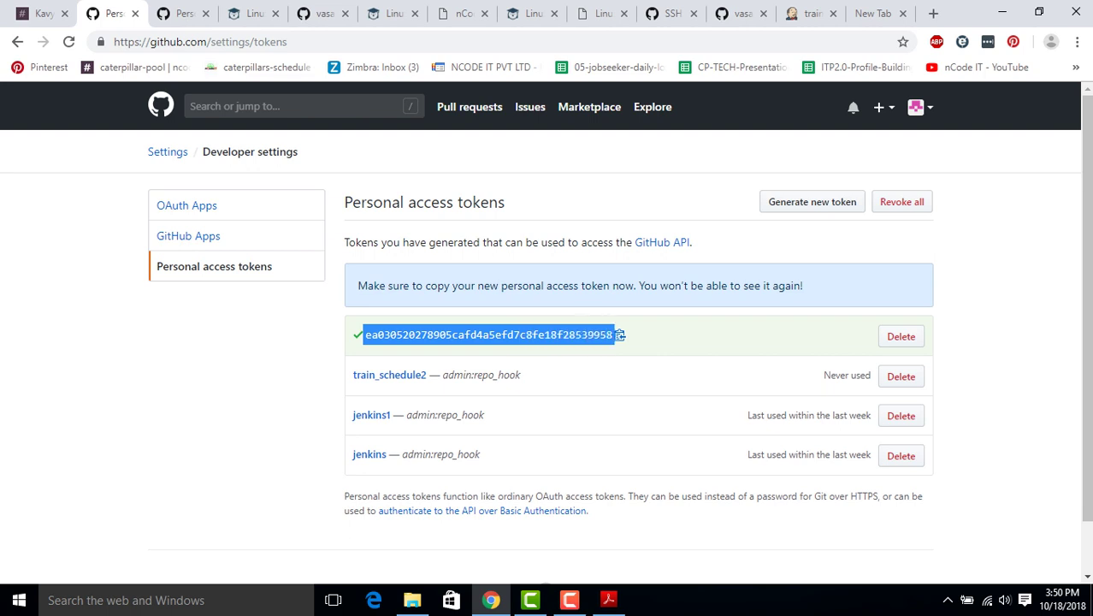
# Switch to Jenkins, leave the unsaved train_schedule1 configuration and create a Multibranch Pipeline item named train_schedule2
pyautogui.click(808, 12)
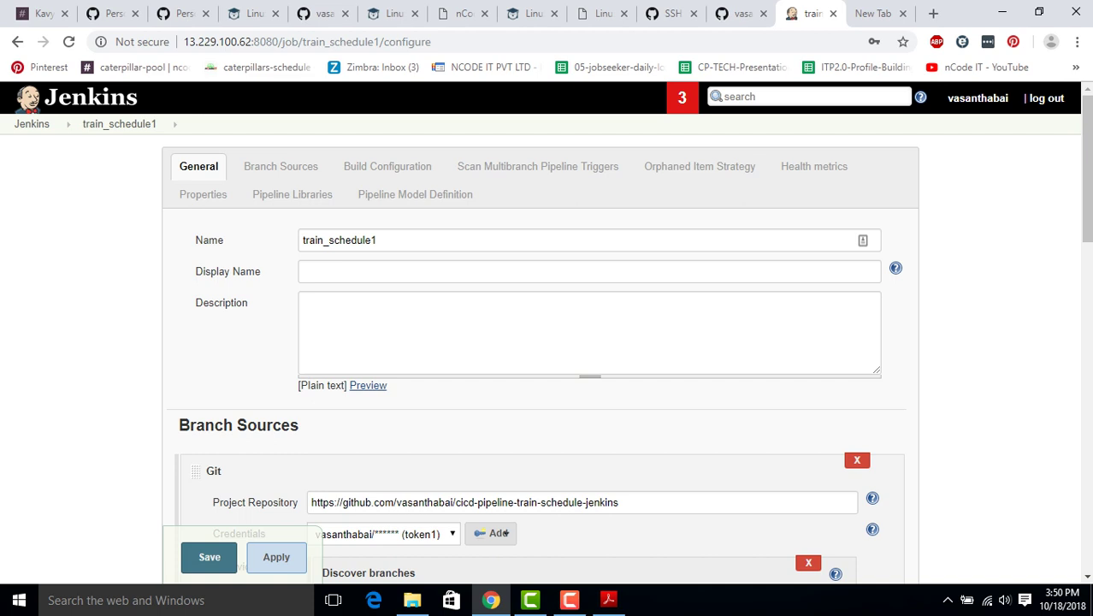
pyautogui.hotkey('alt', 'Left')
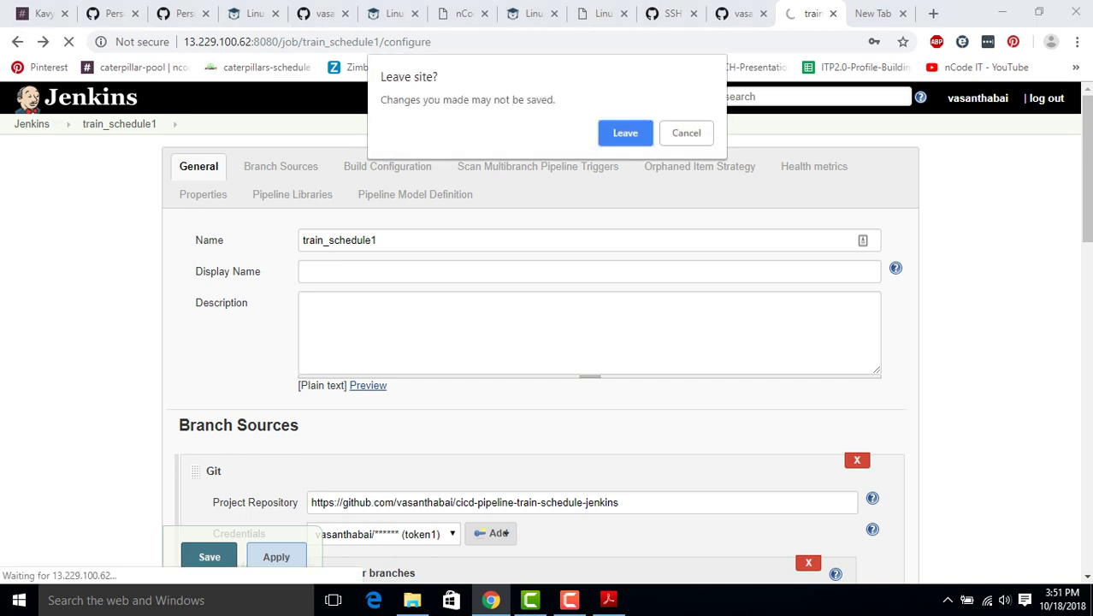
pyautogui.press('Return')
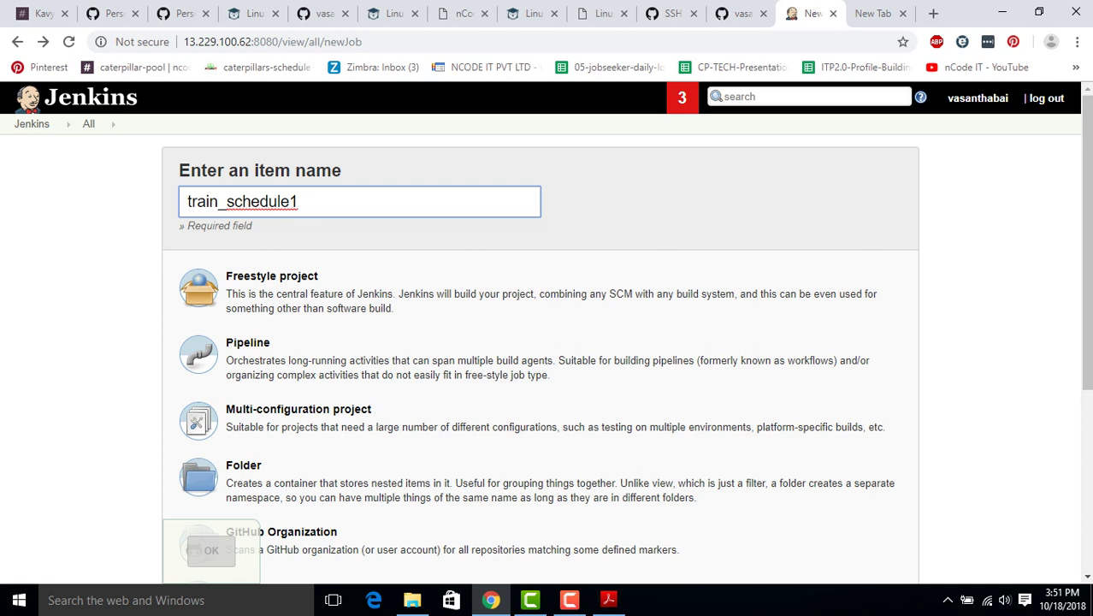
pyautogui.press('BackSpace')
pyautogui.write('2')
pyautogui.scroll(-2, 539, 342)
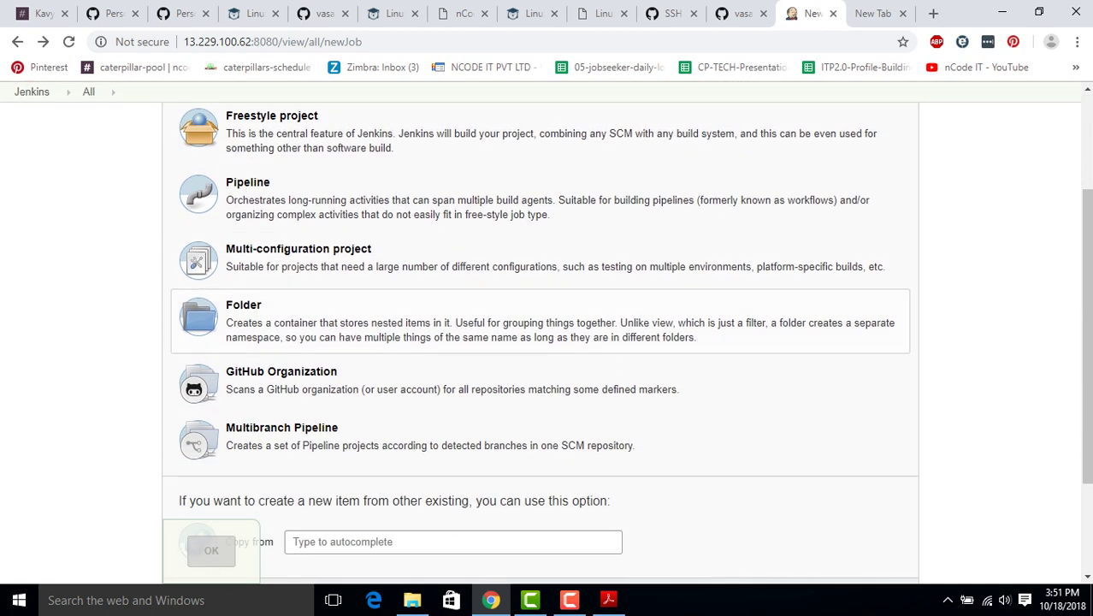
pyautogui.click(539, 438)
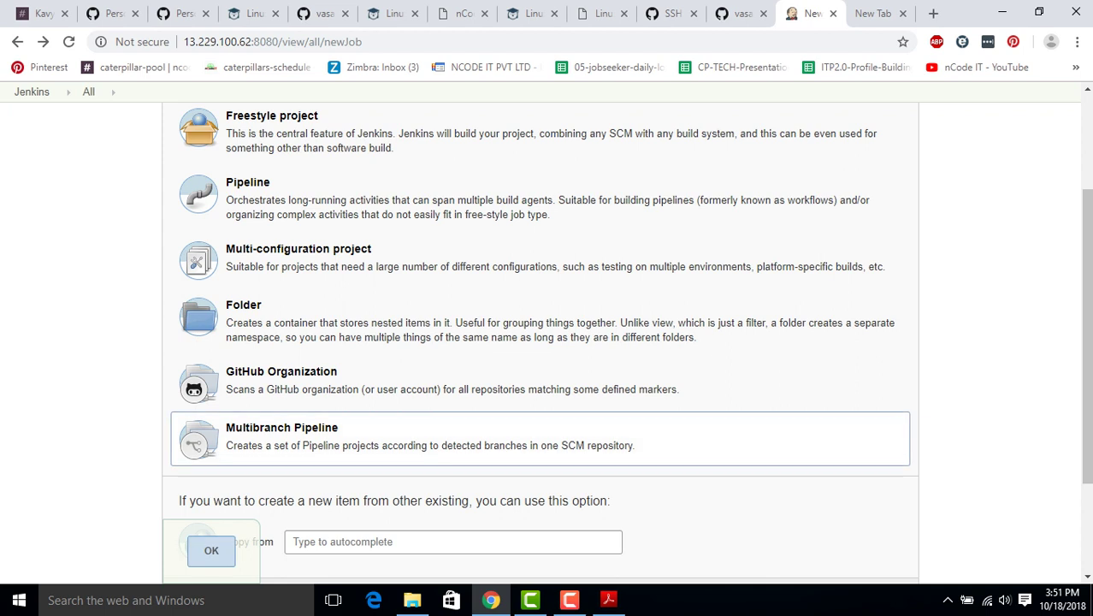
pyautogui.click(211, 550)
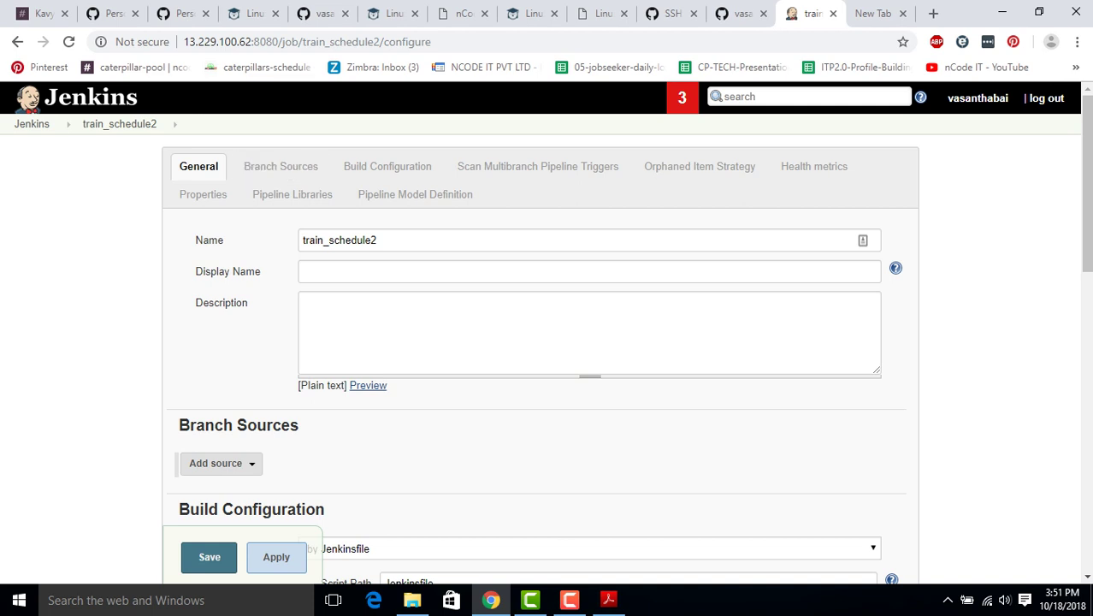
# Add a Git source to the branch sources of train_schedule2
pyautogui.click(215, 463)
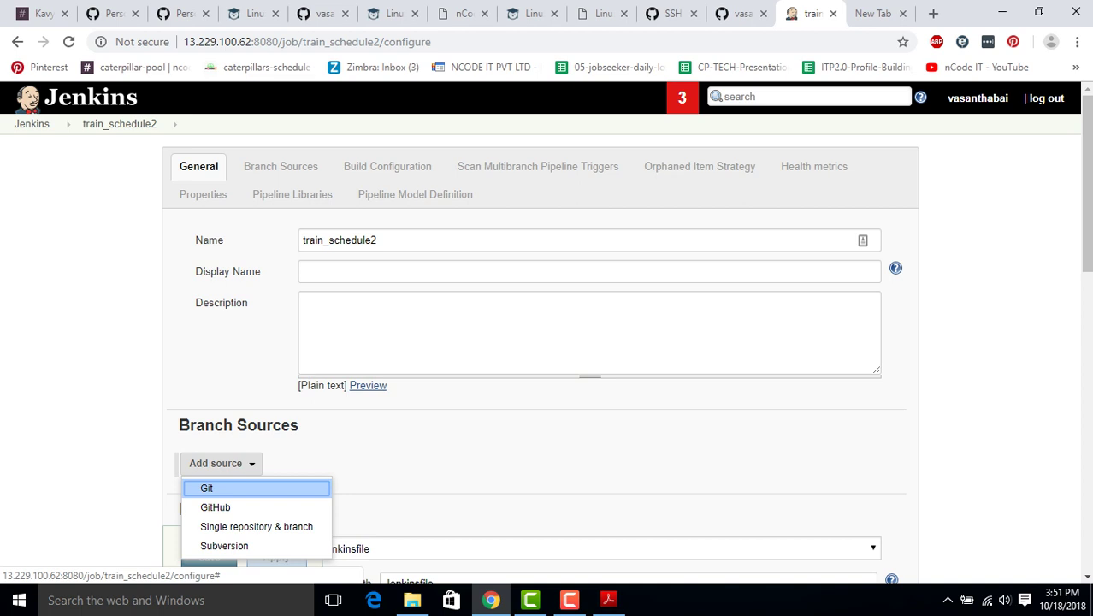
pyautogui.click(207, 486)
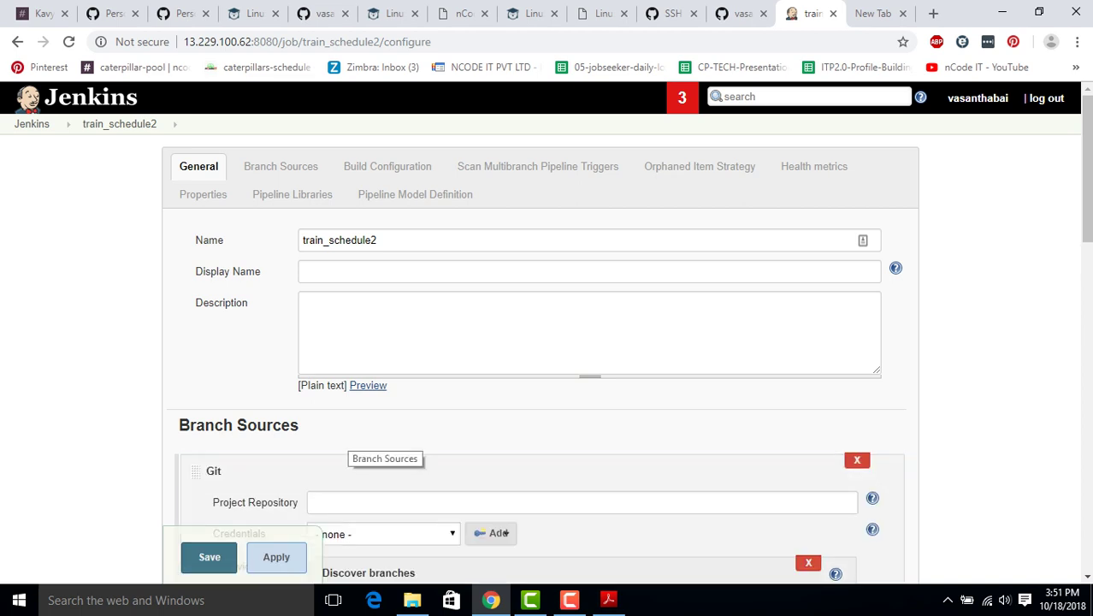
pyautogui.scroll(-1, 385, 445)
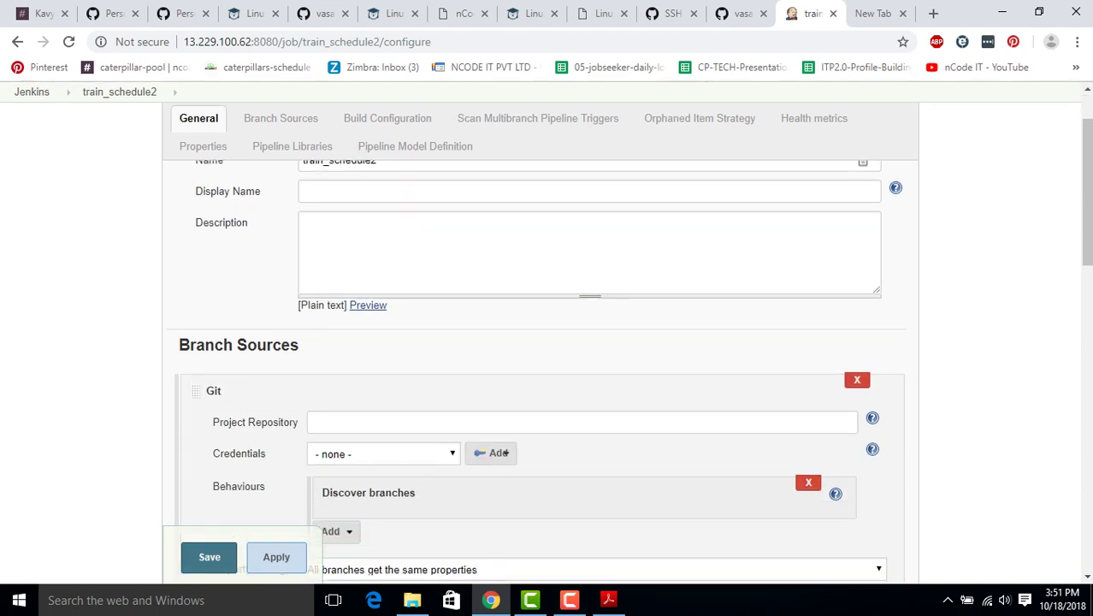
# Start a new Jenkins credential for the Git source and replace the prefilled username with the GitHub account's username
pyautogui.click(383, 454)
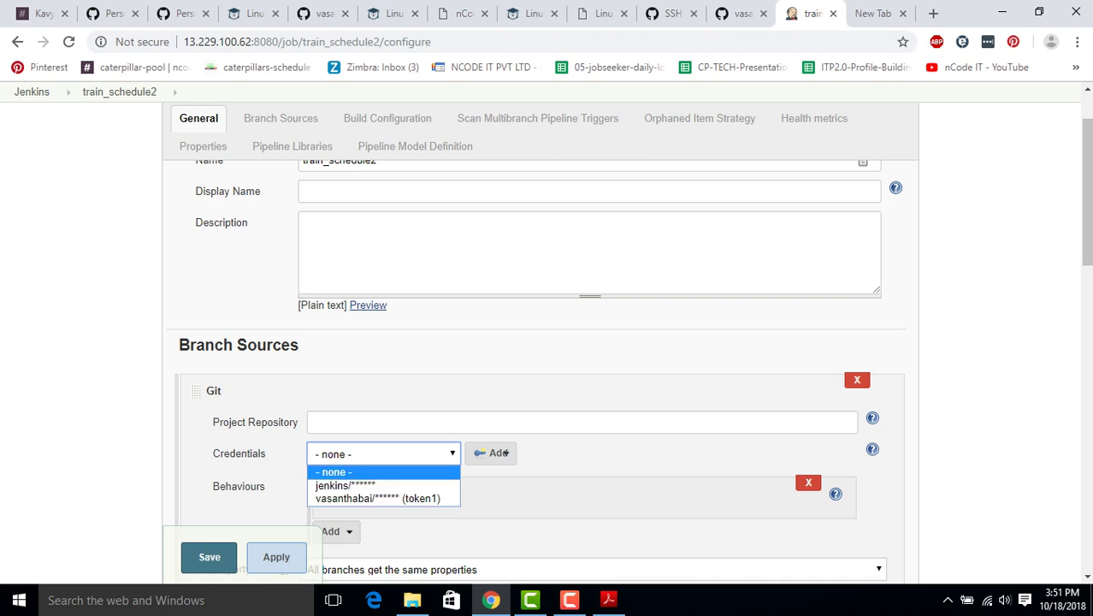
pyautogui.click(492, 453)
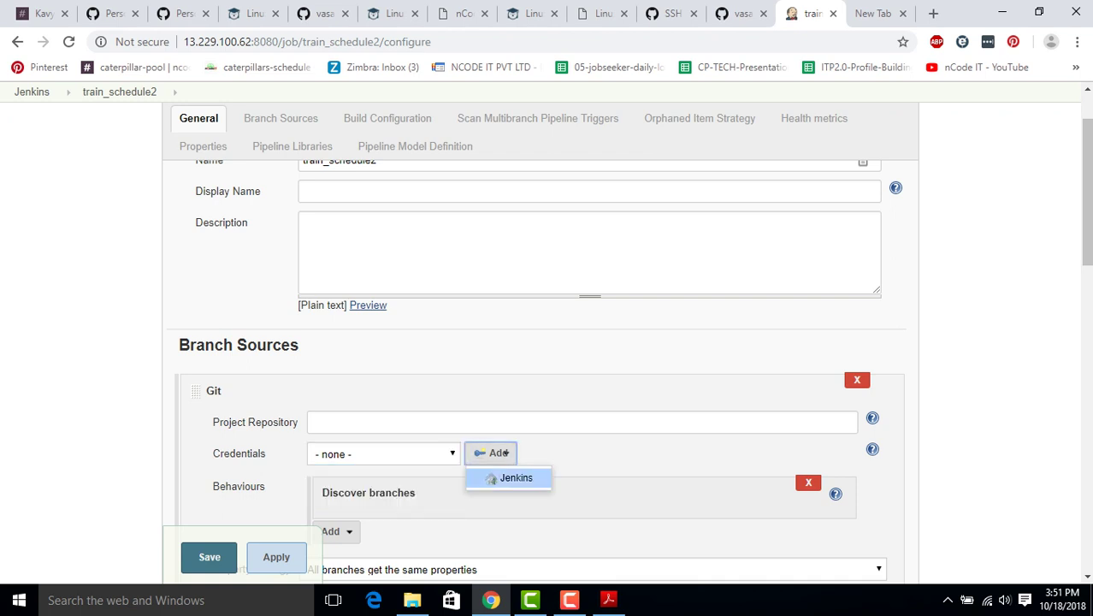
pyautogui.click(518, 478)
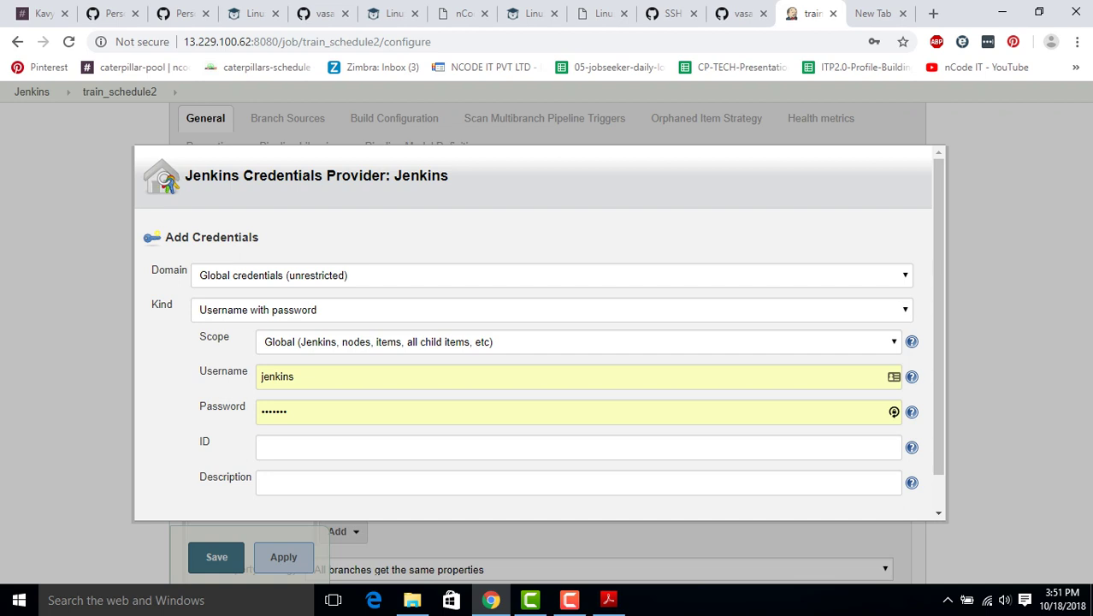
pyautogui.click(895, 412)
pyautogui.click(894, 376)
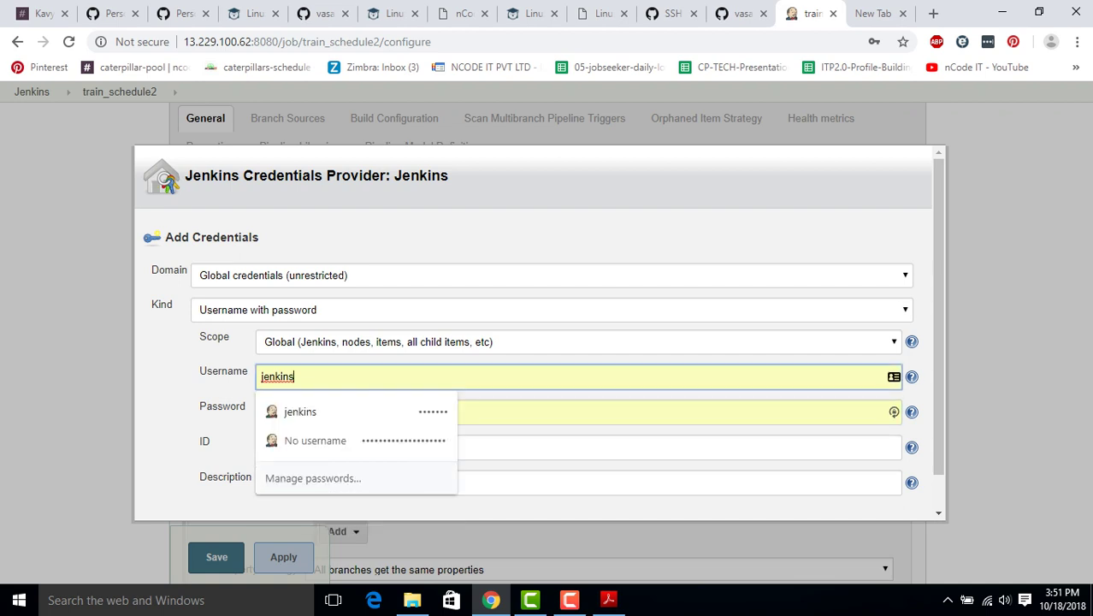
pyautogui.press('BackSpace')
pyautogui.press('BackSpace')
pyautogui.press('BackSpace')
pyautogui.press('BackSpace')
pyautogui.press('BackSpace')
pyautogui.press('BackSpace')
pyautogui.press('BackSpace')
pyautogui.write('va')
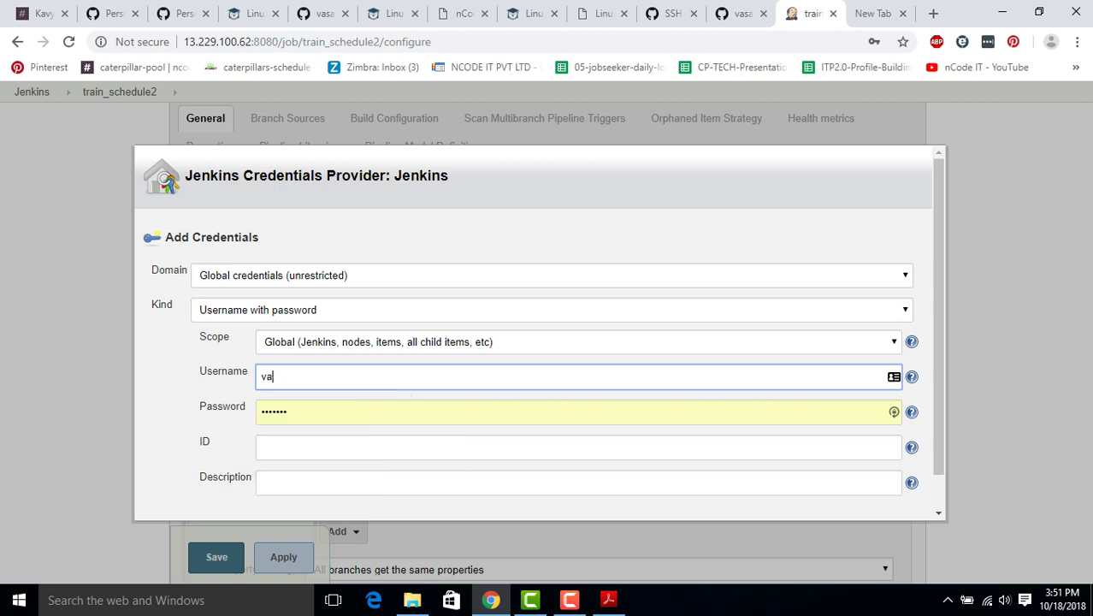
pyautogui.write('santhabai')
# Replace the new credential's prefilled password with the copied GitHub personal access token
pyautogui.press('Tab')
pyautogui.press('BackSpace')
pyautogui.press('BackSpace')
pyautogui.press('BackSpace')
pyautogui.press('BackSpace')
pyautogui.press('BackSpace')
pyautogui.press('BackSpace')
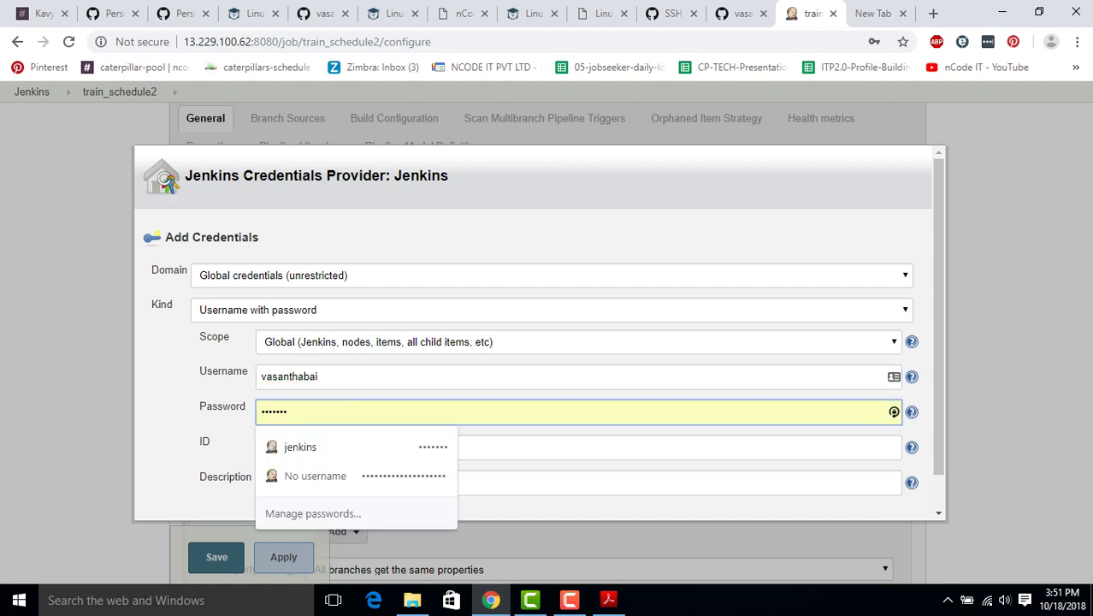
pyautogui.press('BackSpace')
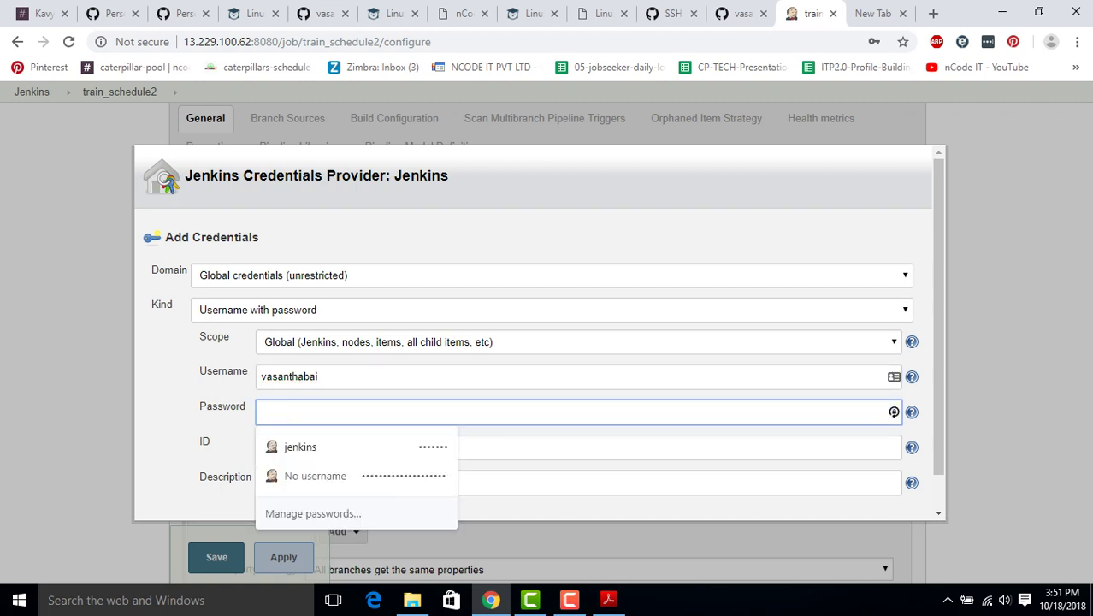
pyautogui.hotkey('ctrl', 'v')
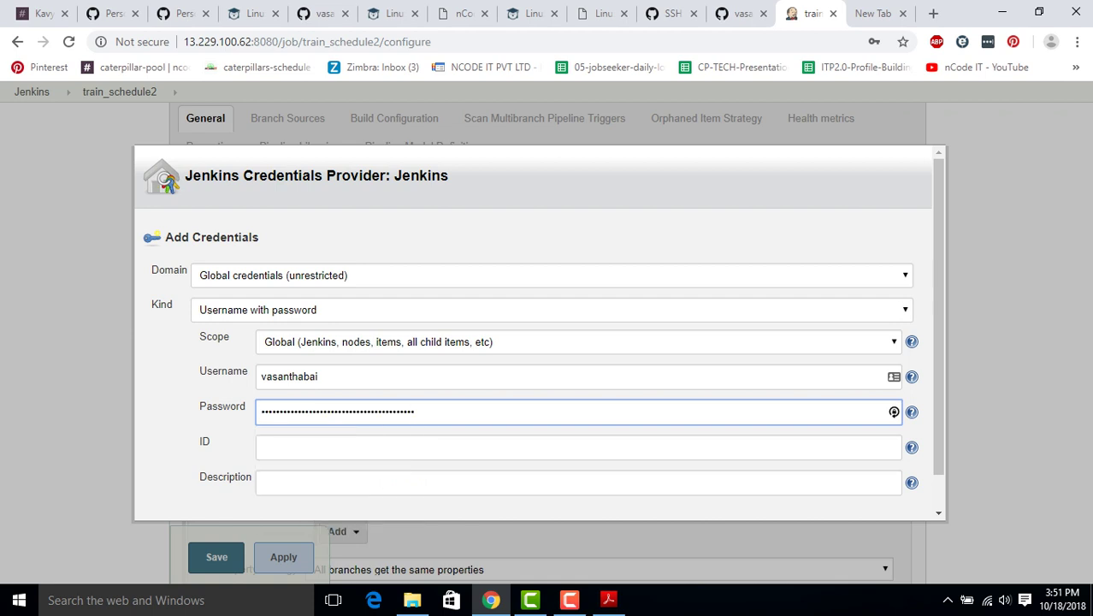
# Set both the ID and the description of the credential to githubkey and add it to Jenkins
pyautogui.click(283, 447)
pyautogui.write('githubkey')
pyautogui.click(262, 482)
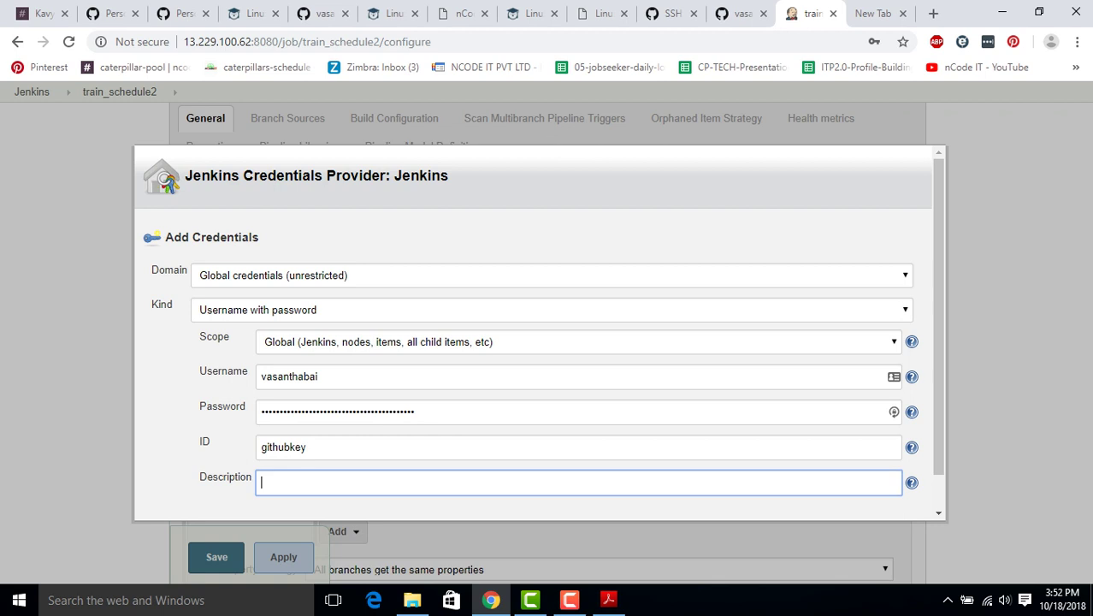
pyautogui.write('githubkey')
pyautogui.scroll(-1, 539, 333)
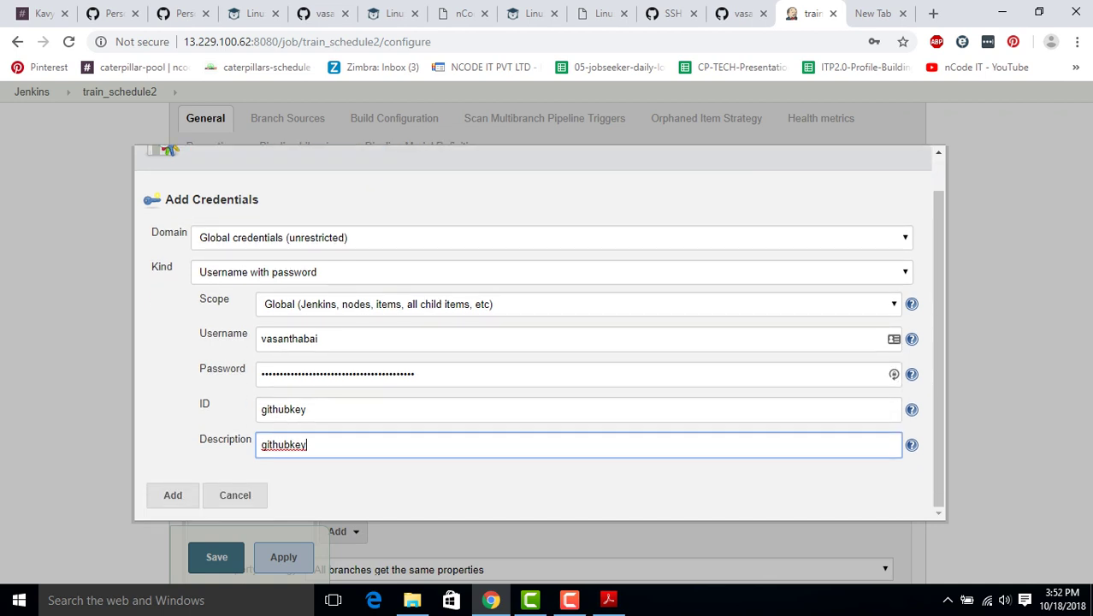
pyautogui.click(173, 494)
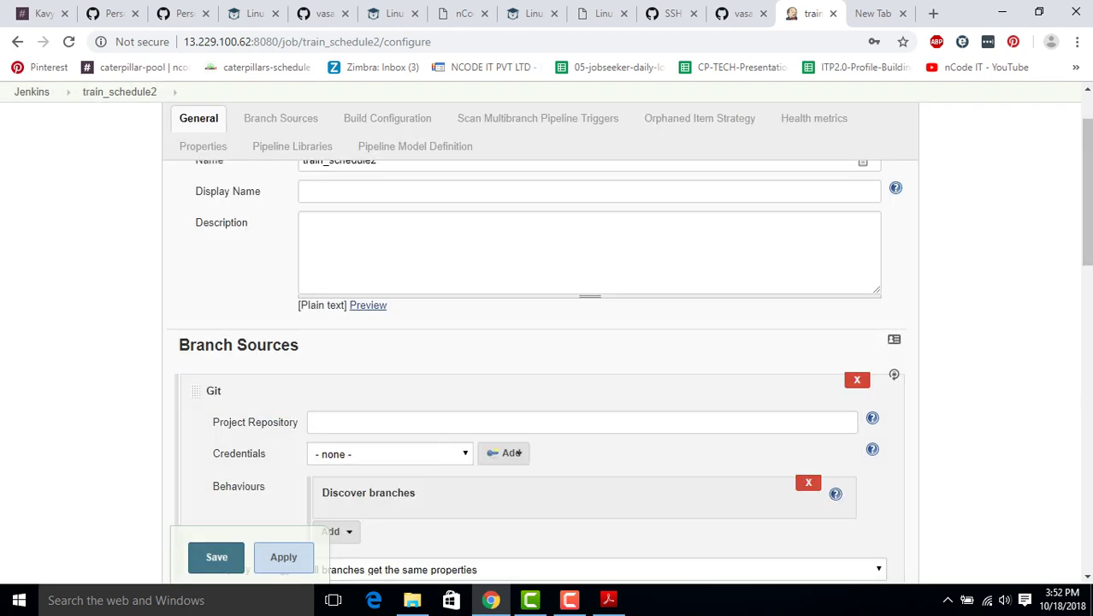
# Select the githubkey credential for the Git branch source
pyautogui.click(389, 454)
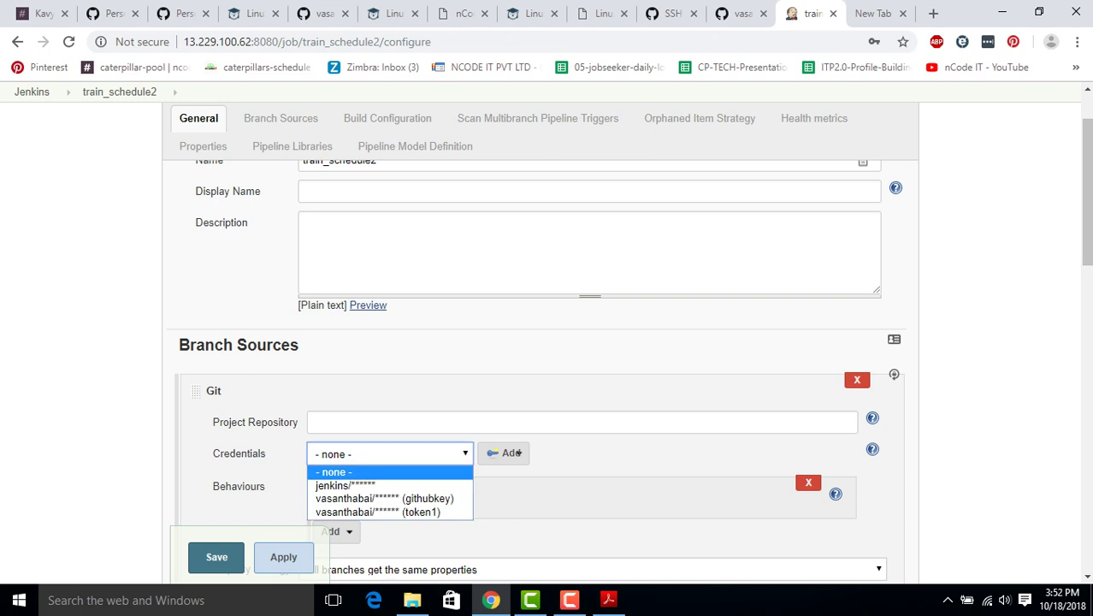
pyautogui.press('Down')
pyautogui.press('Down')
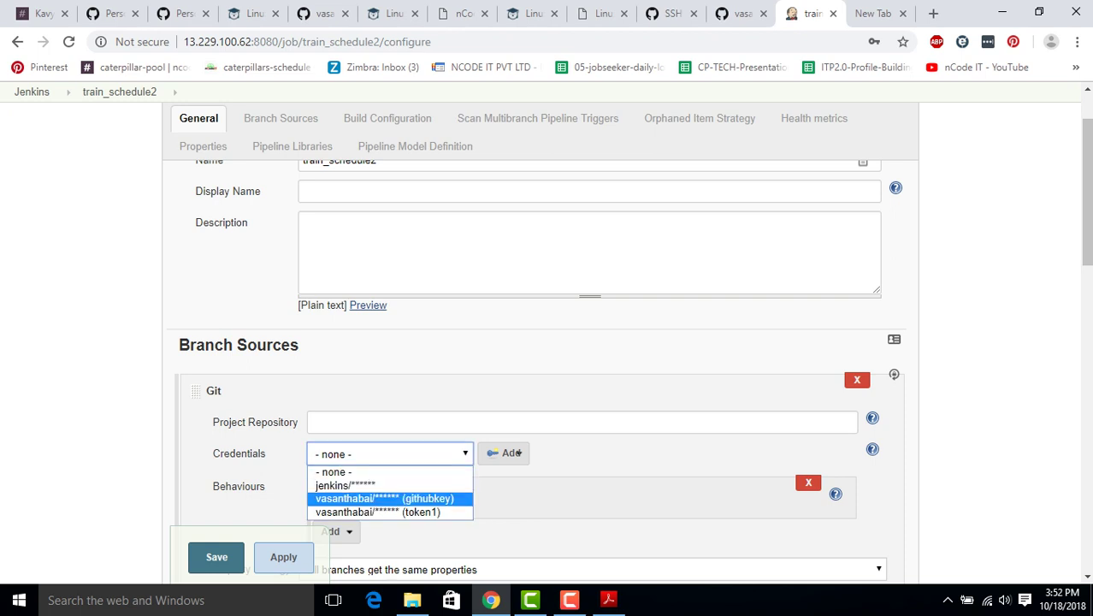
pyautogui.press('Return')
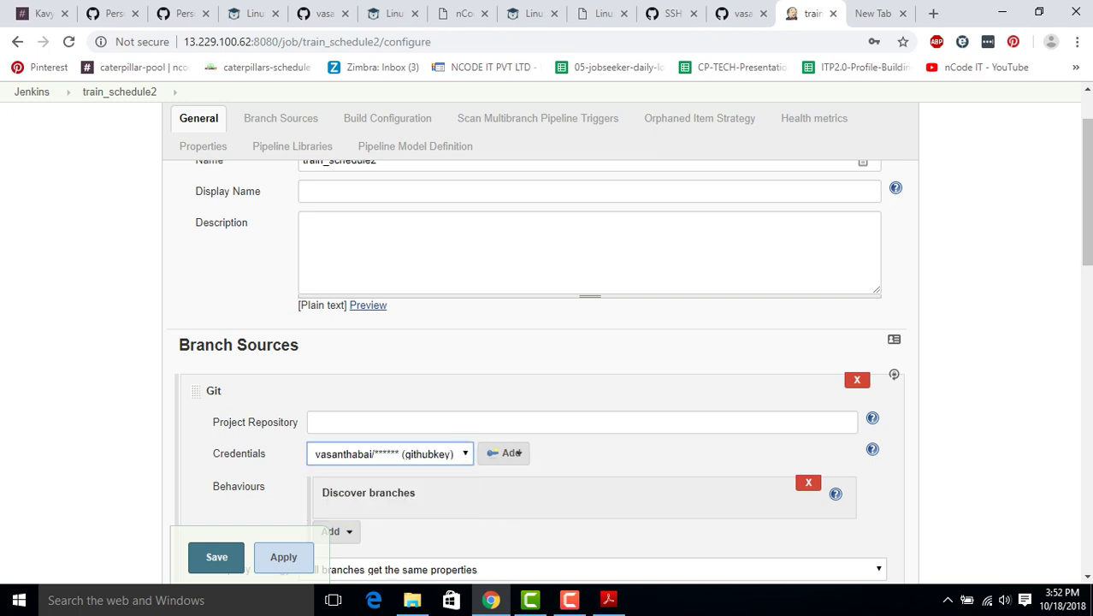
# Keep the property strategy at All branches get the same properties and place the cursor in the Git source's Project Repository field
pyautogui.scroll(-2, 542, 342)
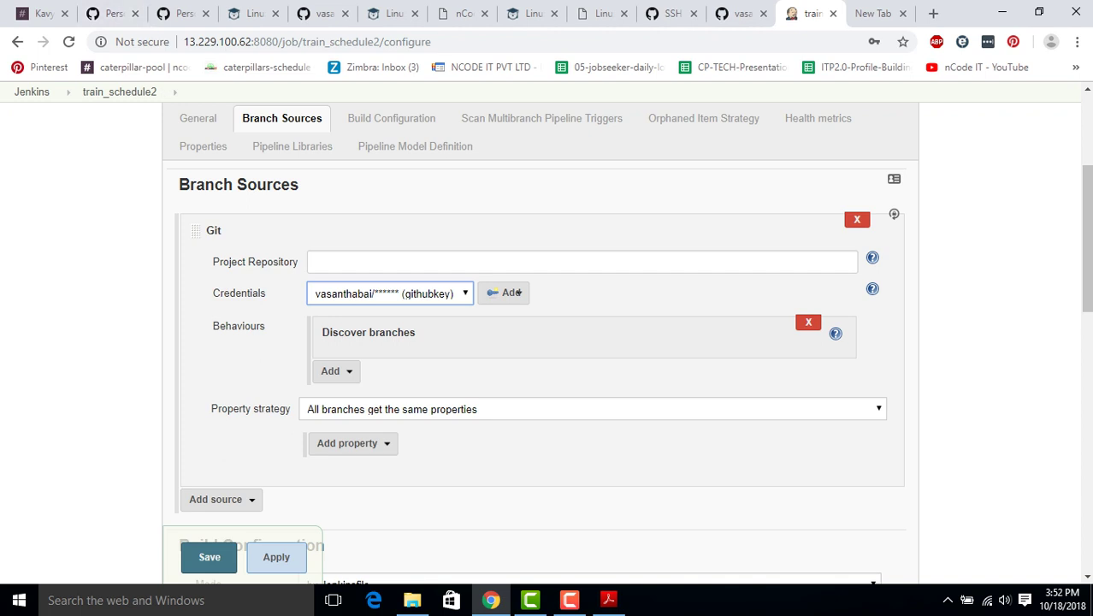
pyautogui.click(593, 409)
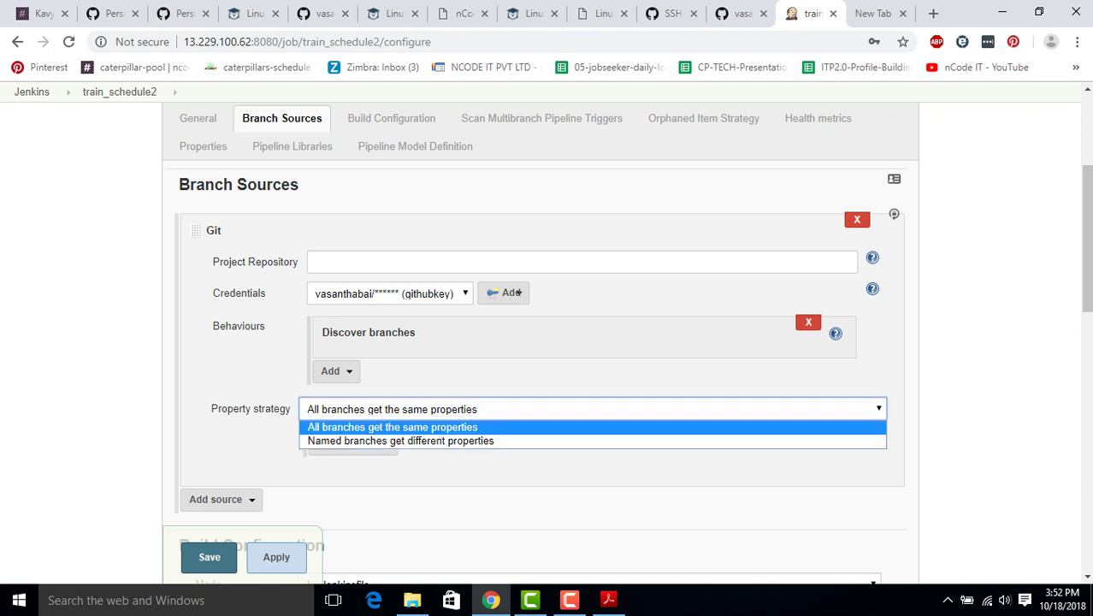
pyautogui.press('Return')
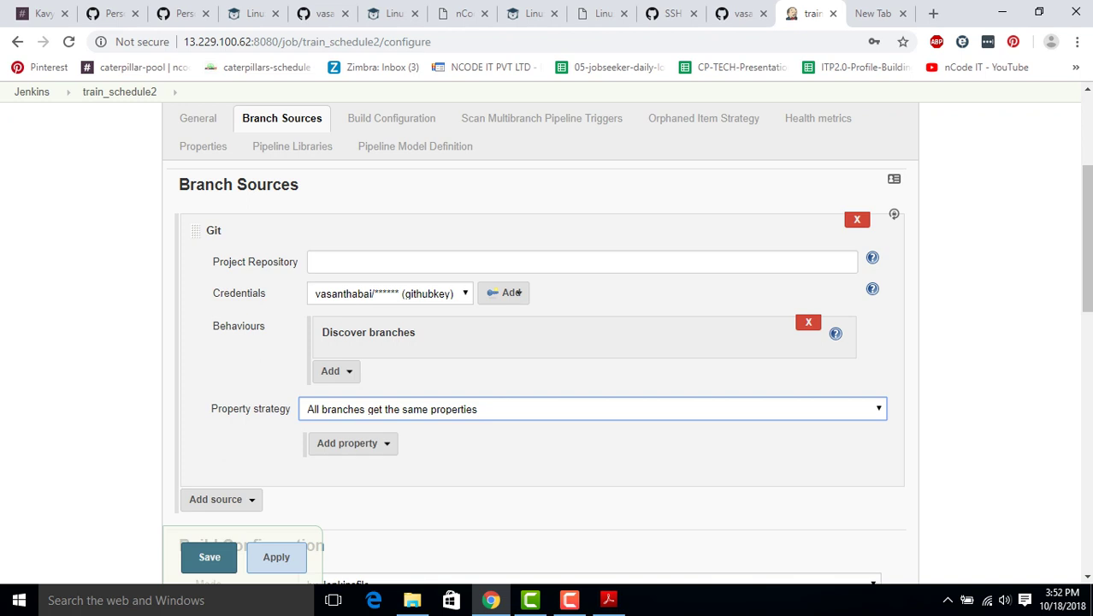
pyautogui.click(518, 262)
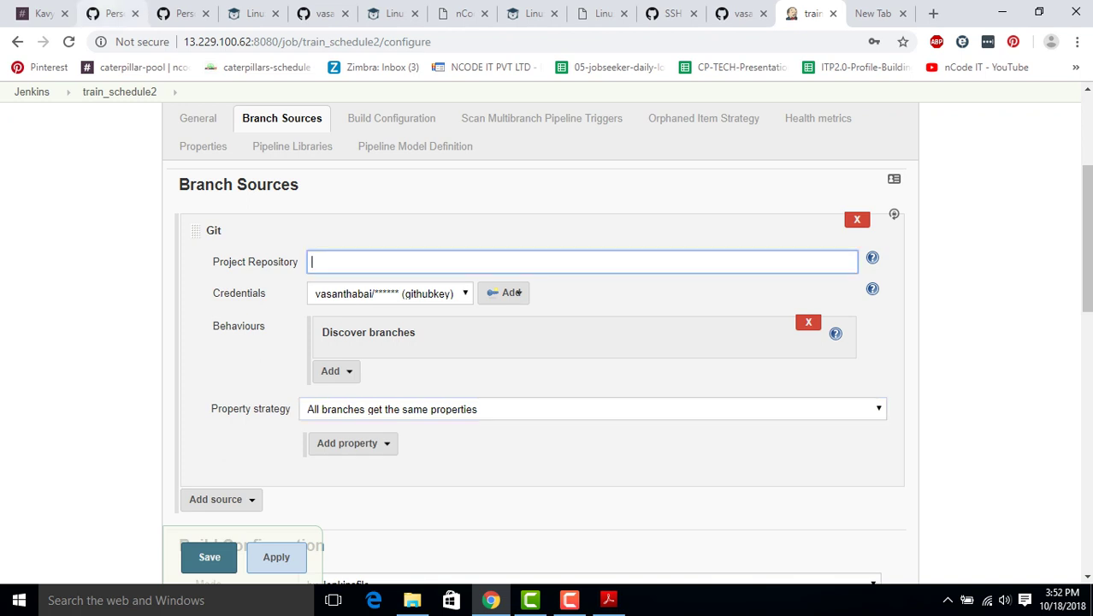
pyautogui.click(111, 13)
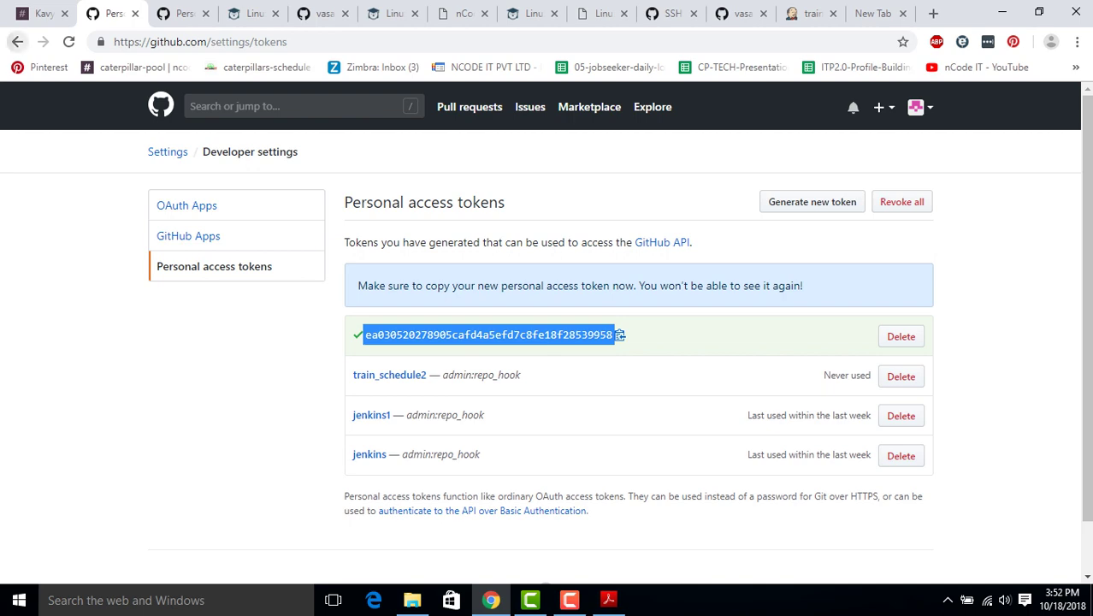
pyautogui.click(17, 41)
pyautogui.click(17, 41)
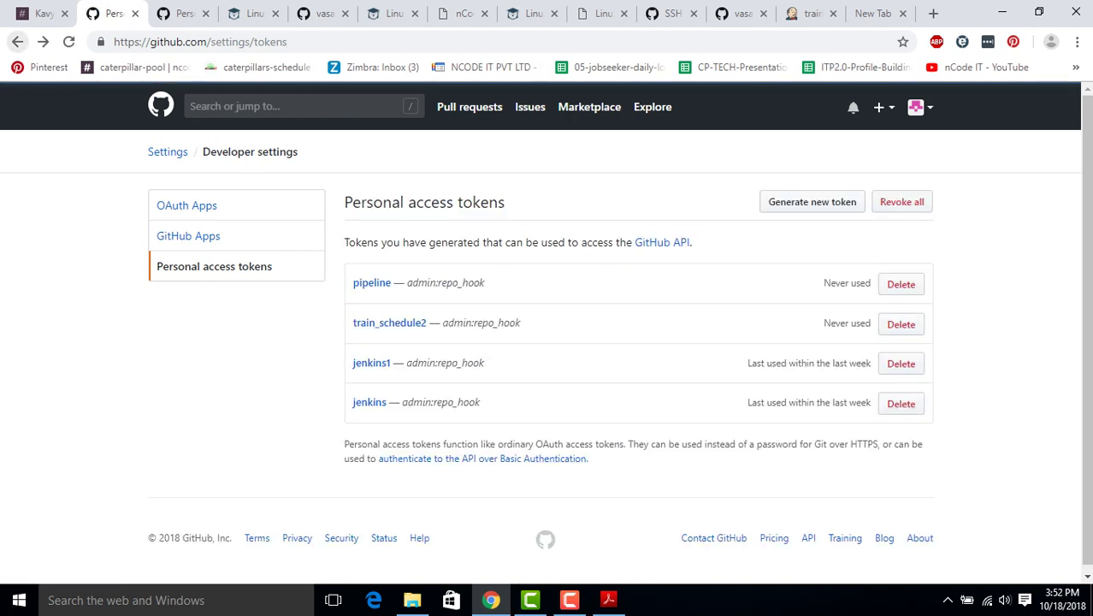
pyautogui.hotkey('alt', 'Left')
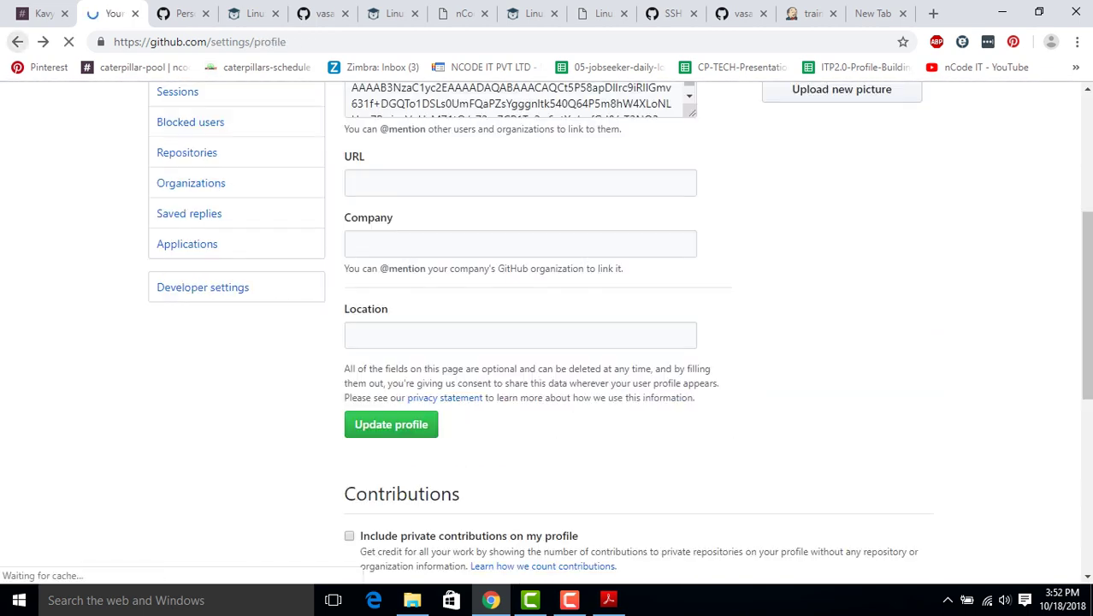
pyautogui.hotkey('alt', 'Left')
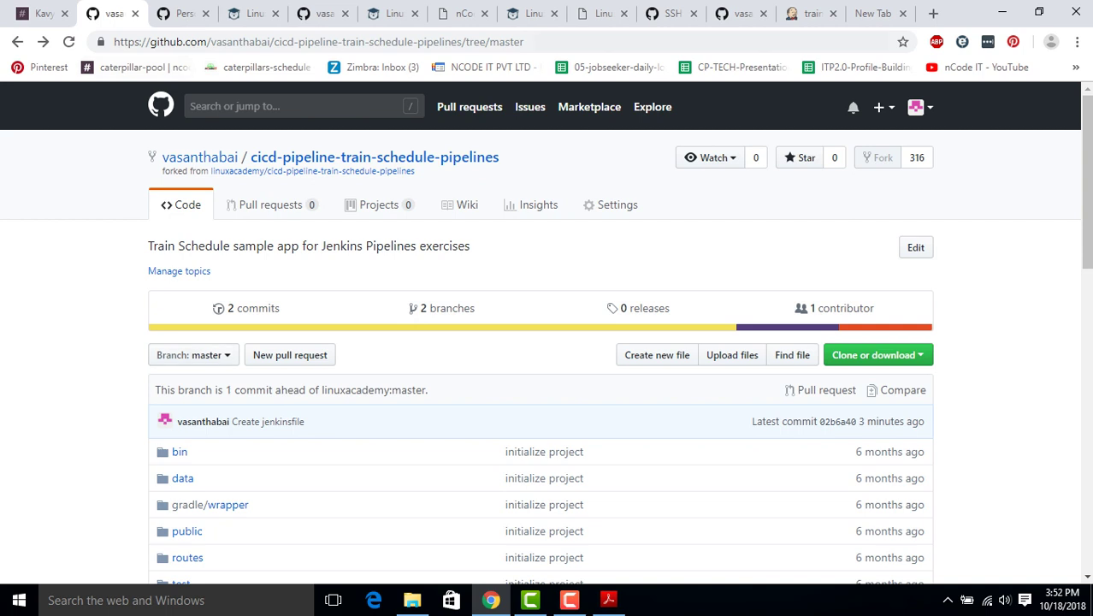
pyautogui.hotkey('alt', 'Left')
pyautogui.click(18, 42)
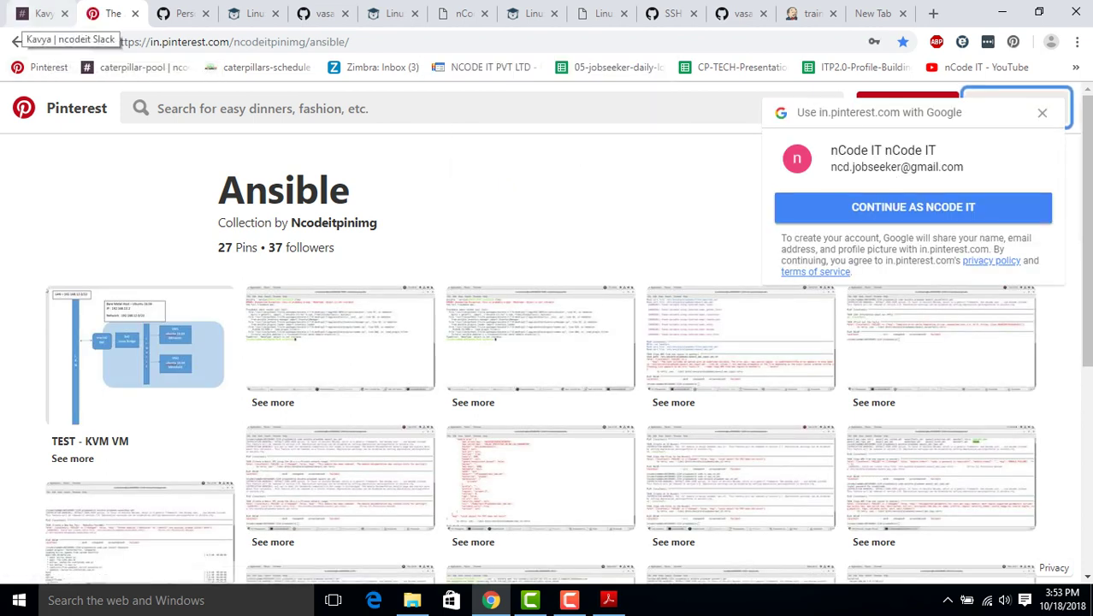
# Switch to the Slack chat and open the shared linuxacademy/cicd-pipeline-train-schedule-pipelines repository link
pyautogui.click(42, 13)
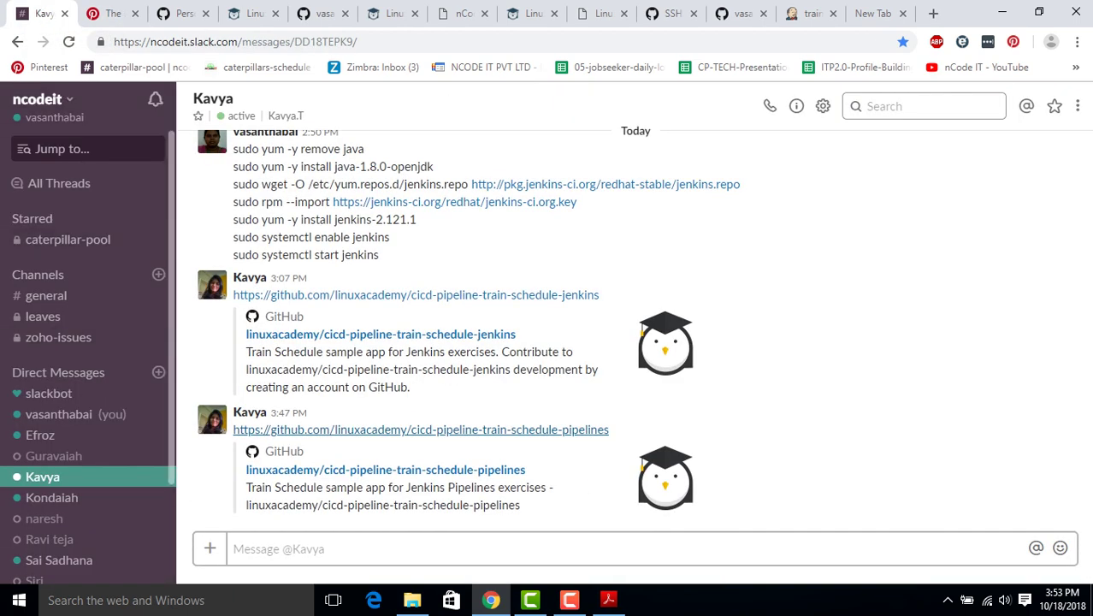
pyautogui.click(419, 430)
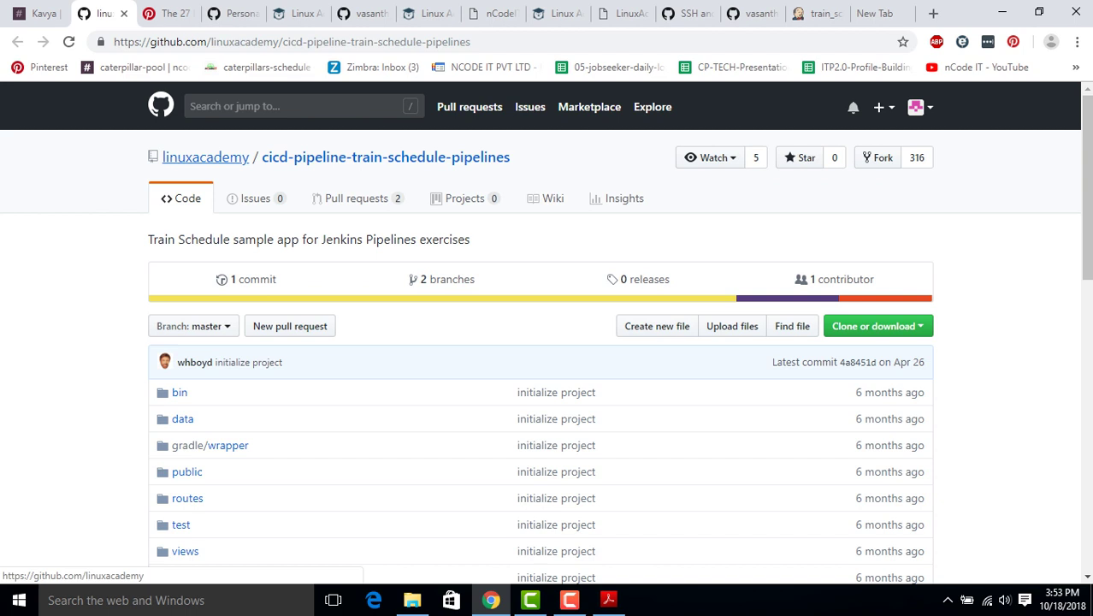
pyautogui.rightClick(238, 156)
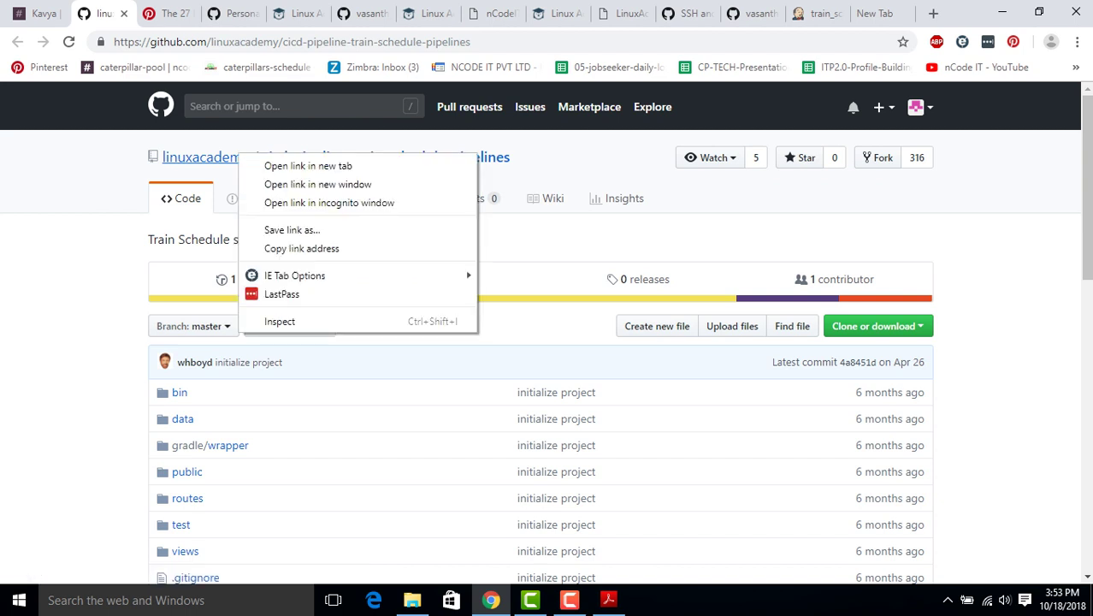
pyautogui.press('Escape')
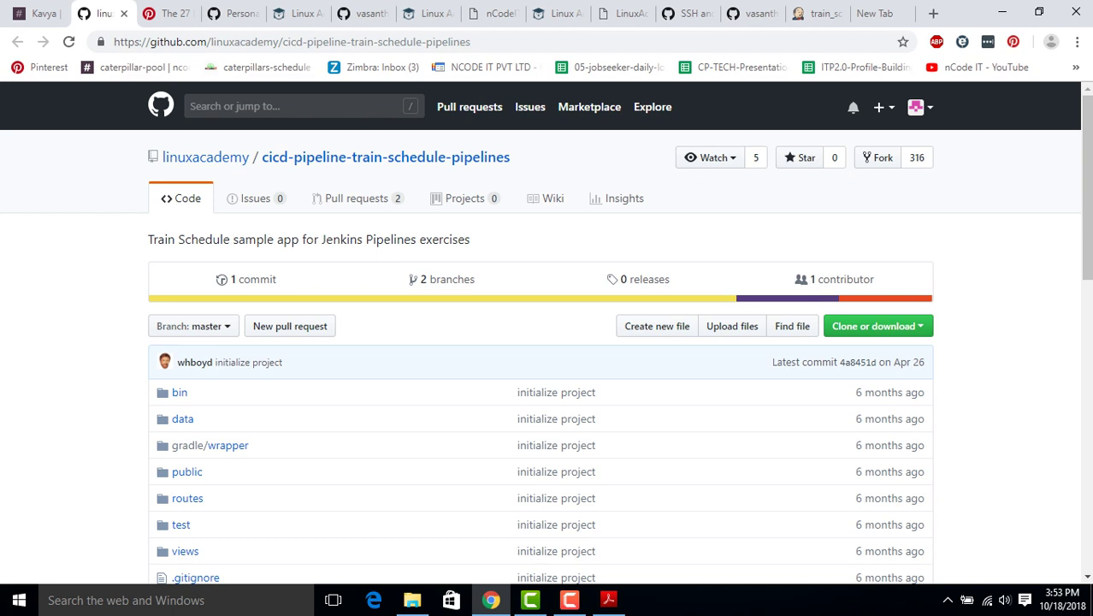
pyautogui.moveTo(250, 156); pyautogui.dragTo(163, 156)
pyautogui.click(1077, 41)
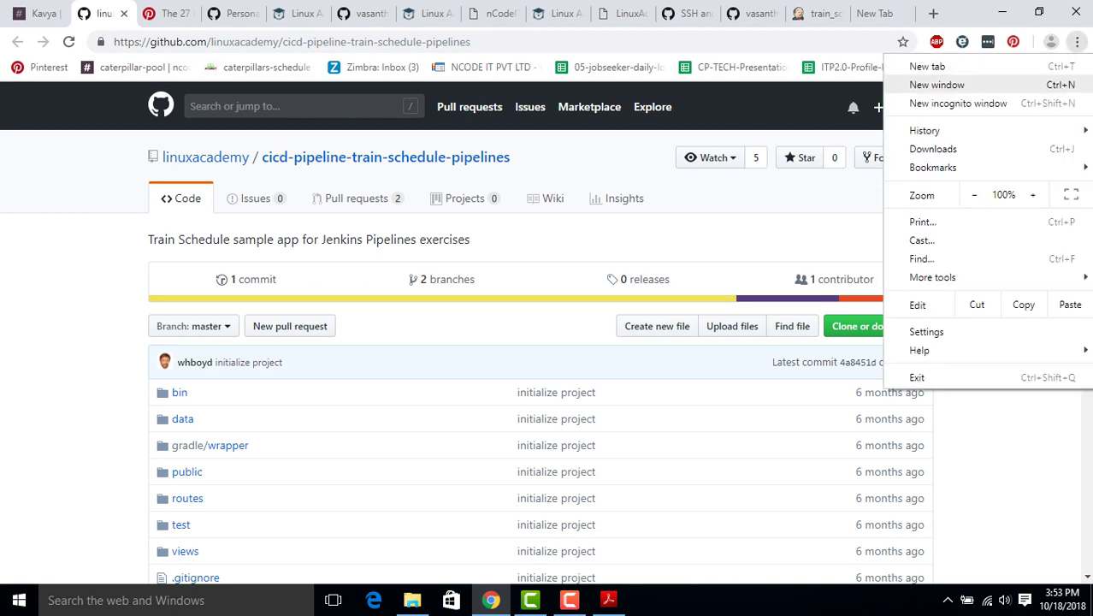
pyautogui.moveTo(925, 130)
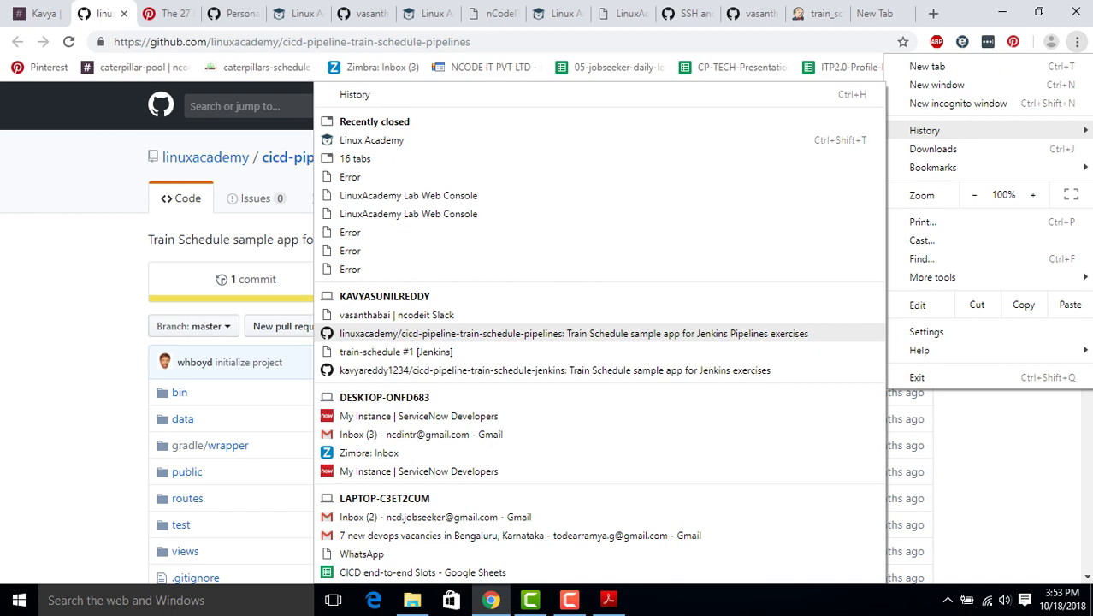
pyautogui.click(359, 333)
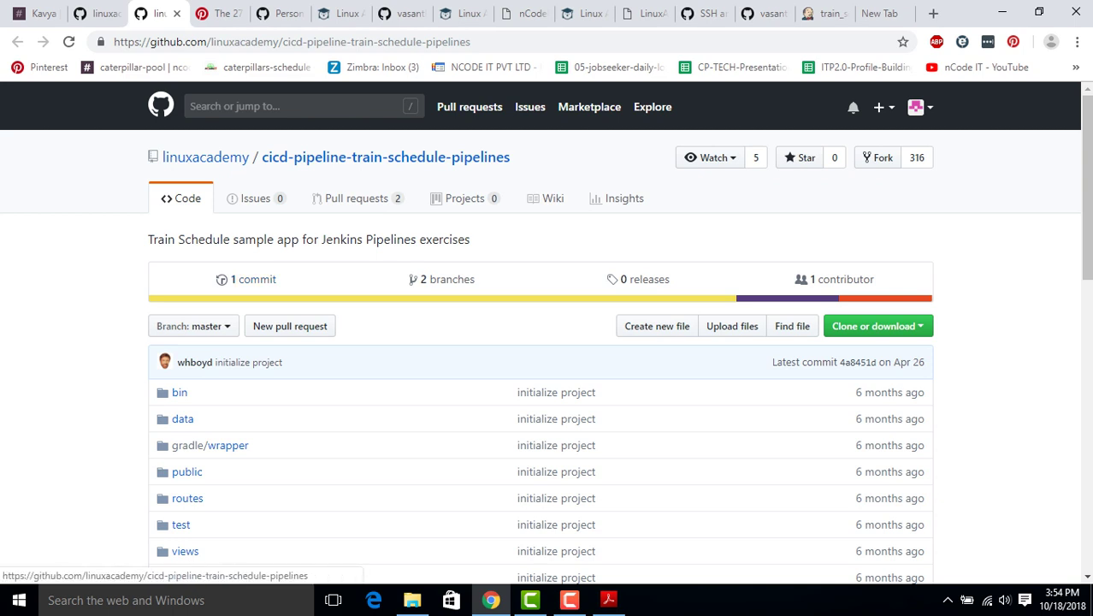
pyautogui.hotkey('ctrl', 'shift', 'pageup')
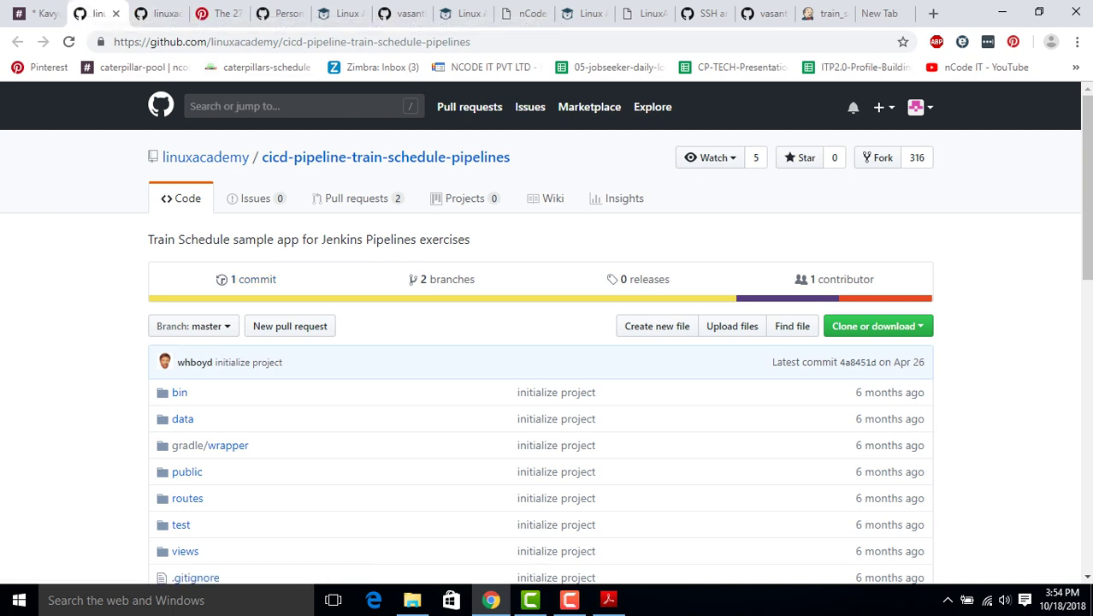
pyautogui.hotkey('ctrl', 'shift', 'pagedown')
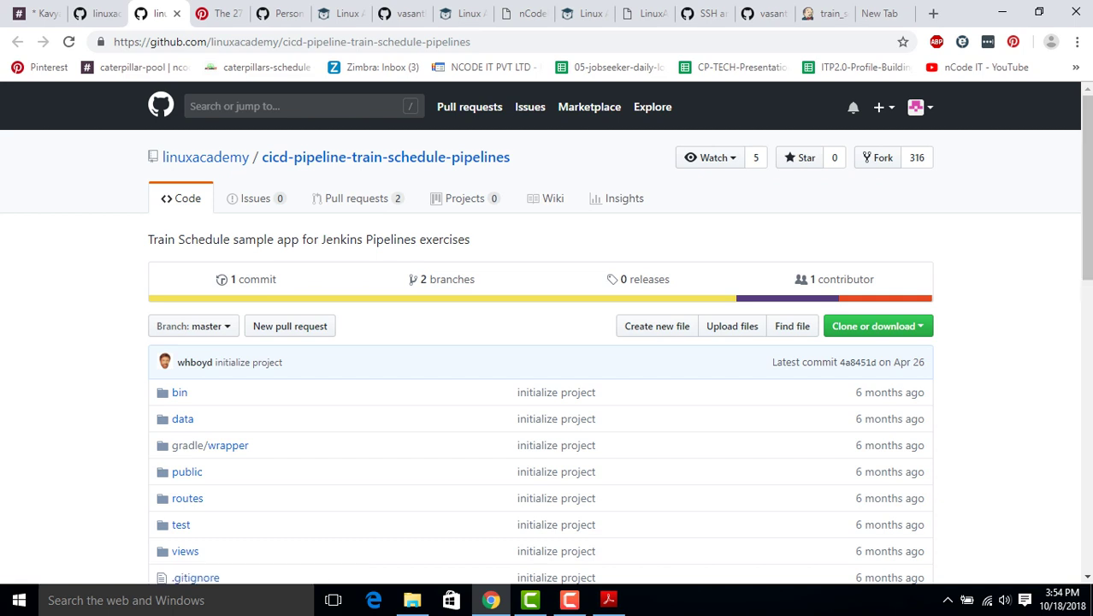
pyautogui.click(1077, 41)
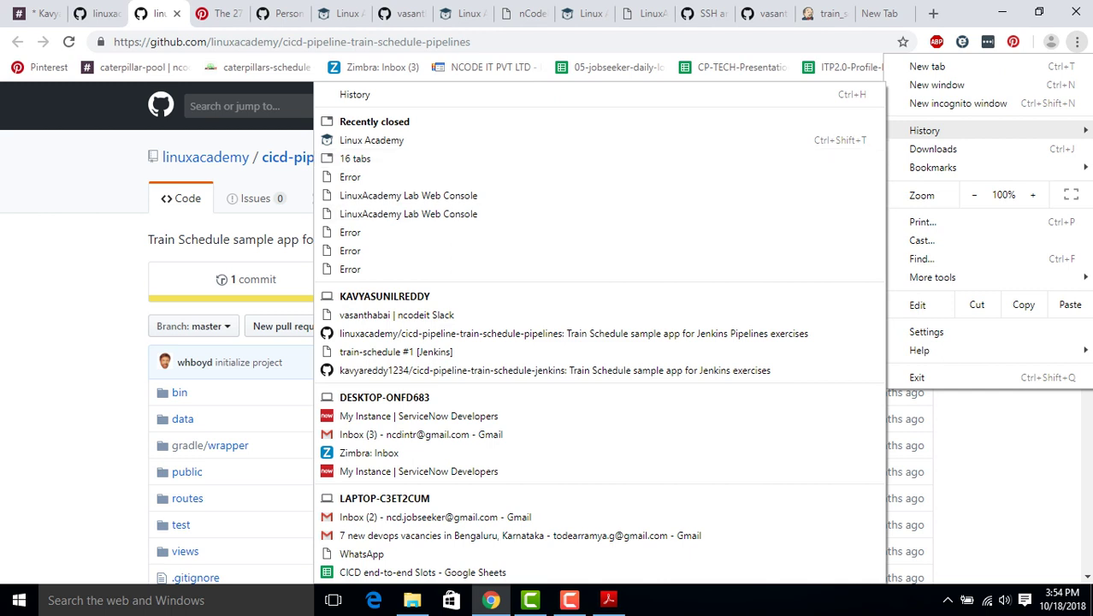
pyautogui.press('Escape')
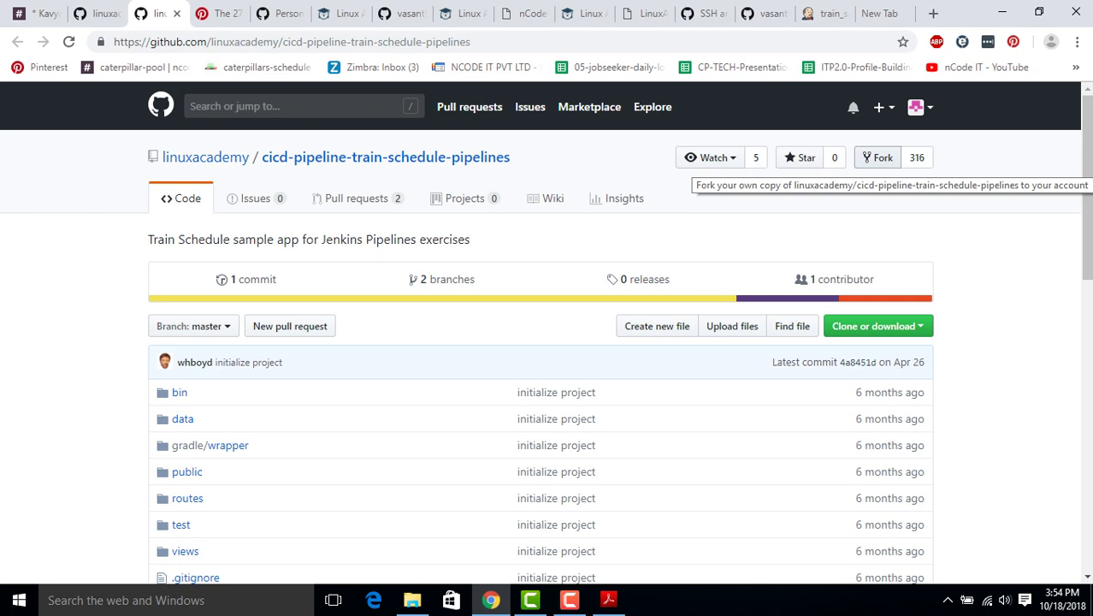
# Open the account's own fork of the repository and paste its copied URL as the Git source's Project Repository in Jenkins
pyautogui.click(877, 157)
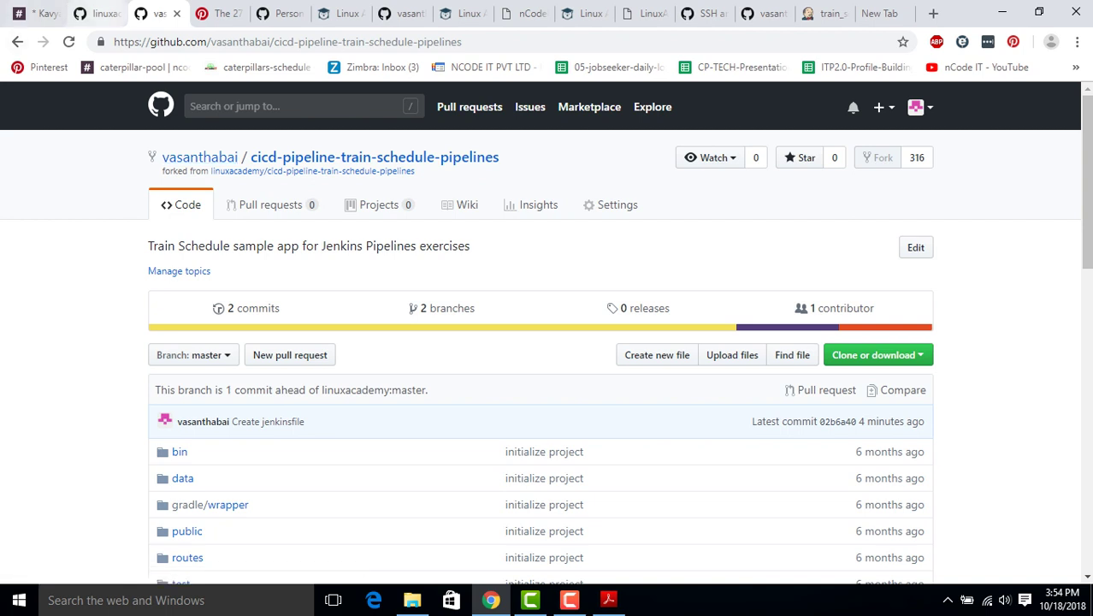
pyautogui.moveTo(114, 42); pyautogui.dragTo(462, 42)
pyautogui.hotkey('ctrl', 'c')
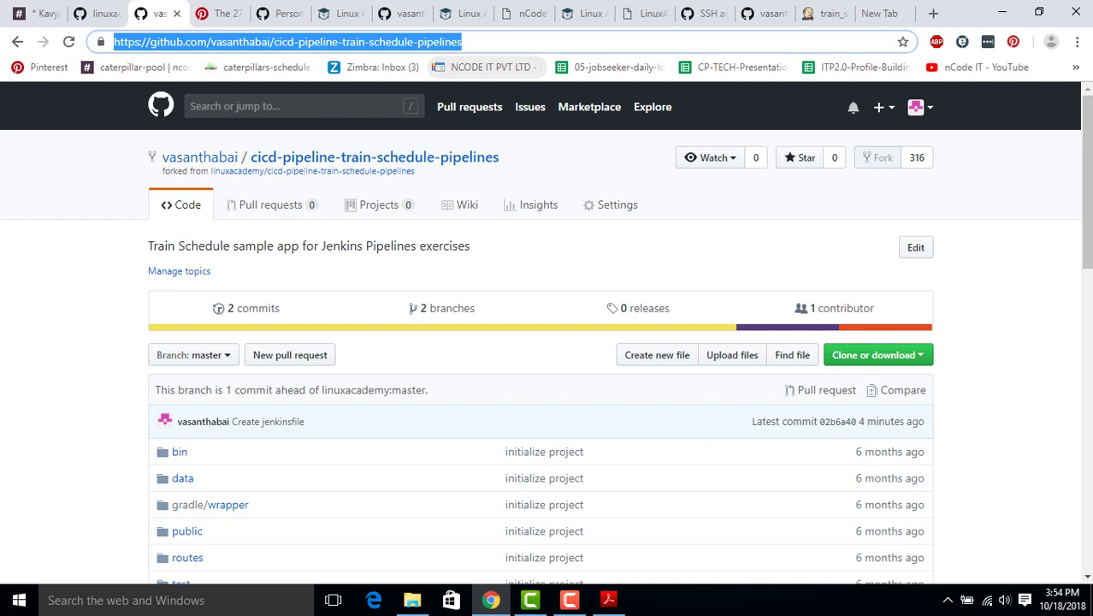
pyautogui.click(822, 13)
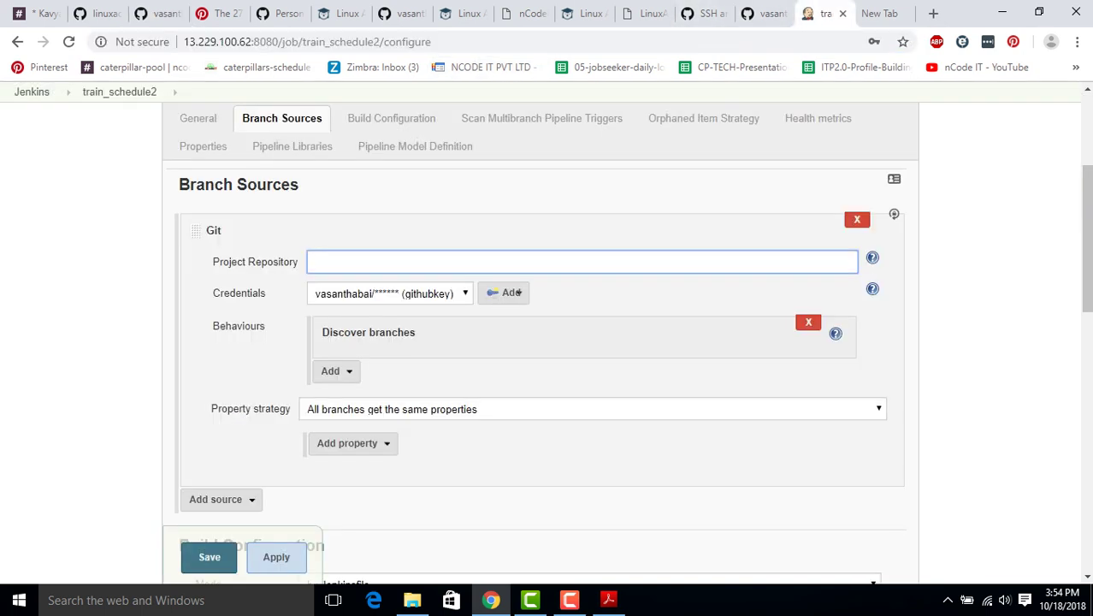
pyautogui.hotkey('ctrl', 'v')
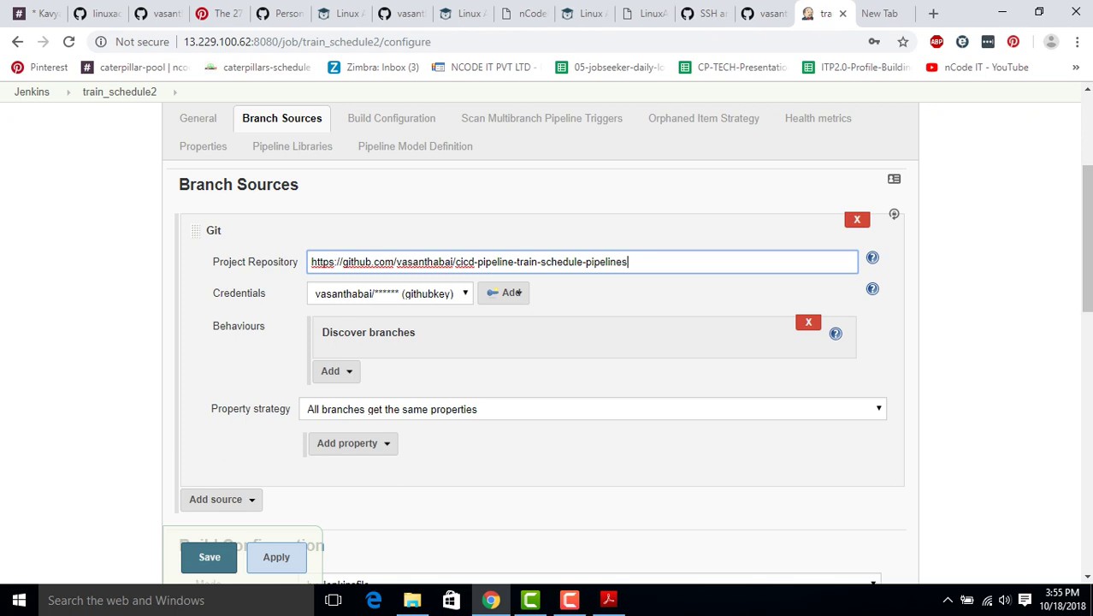
pyautogui.scroll(-3, 518, 292)
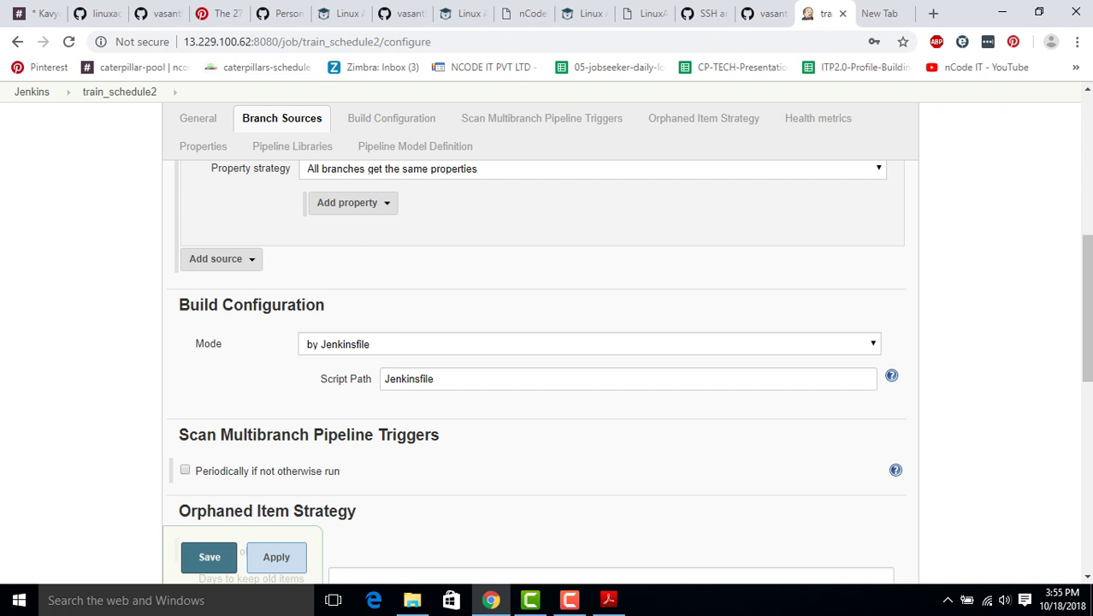
pyautogui.scroll(-1, 360, 449)
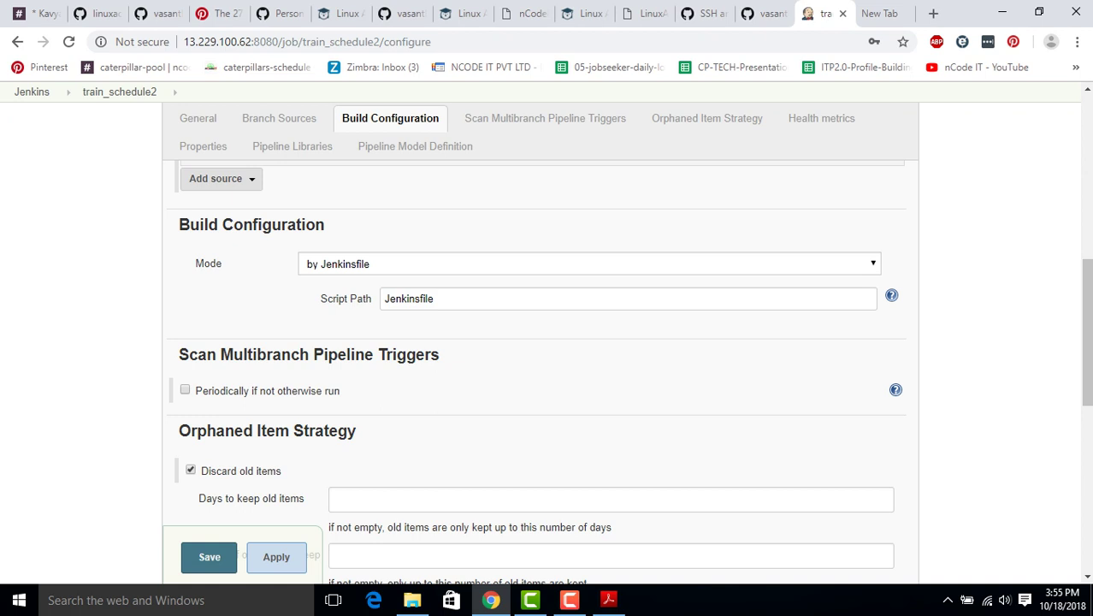
pyautogui.click(185, 390)
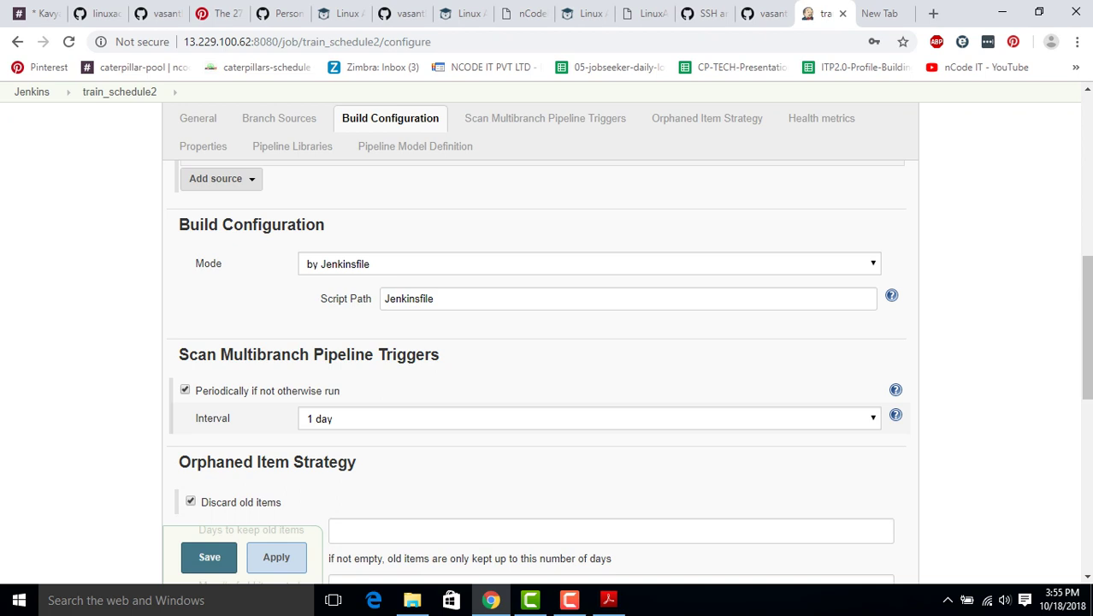
pyautogui.click(591, 418)
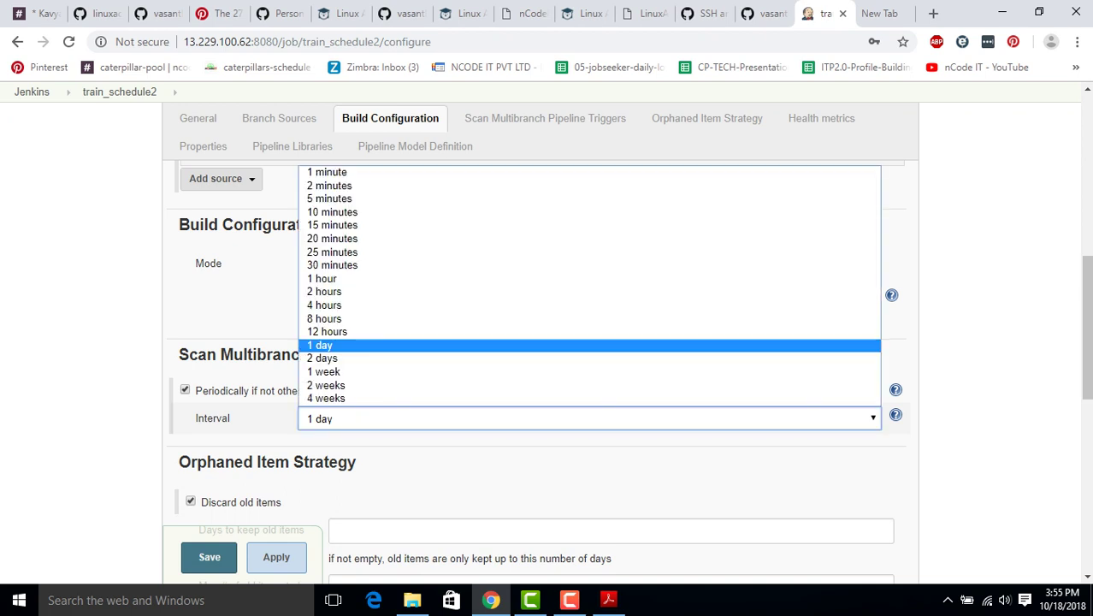
pyautogui.press('Escape')
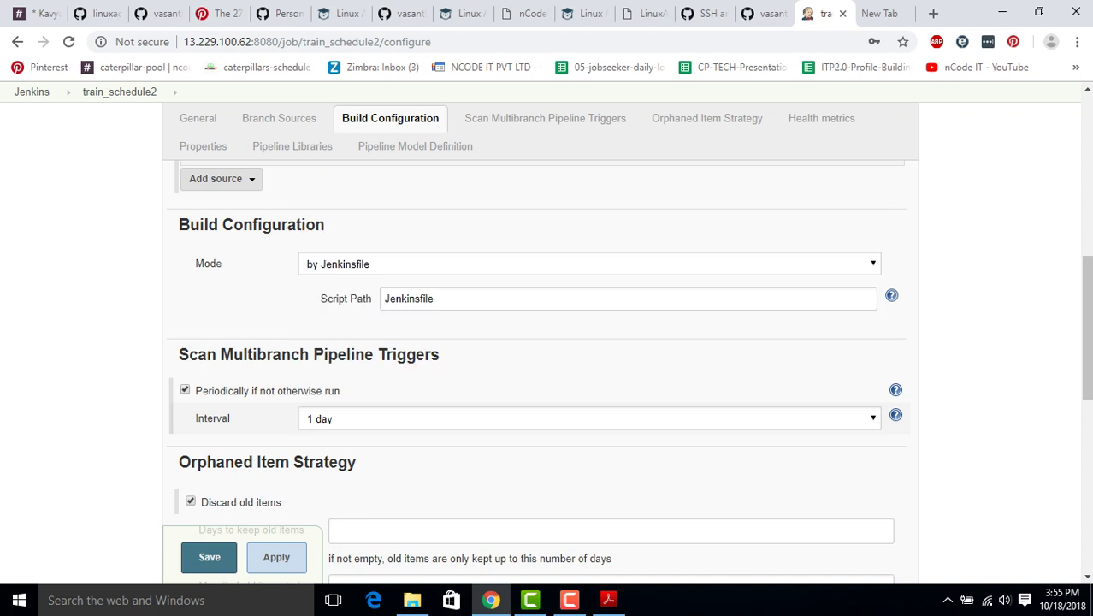
pyautogui.press('space')
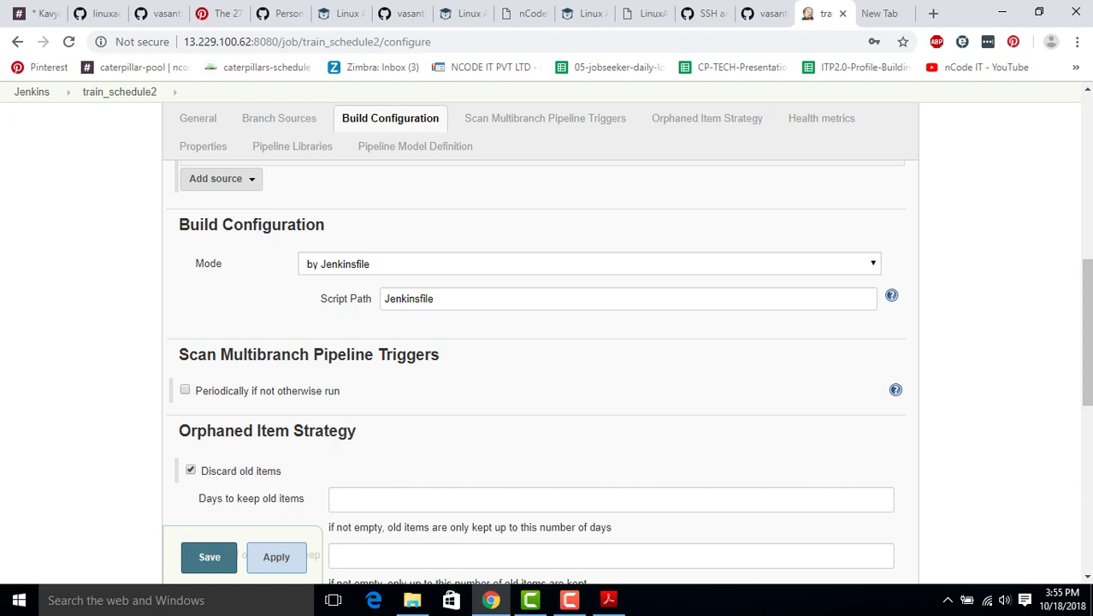
# Enable the multibranch pipeline scan trigger Periodically if not otherwise run
pyautogui.scroll(3, 518, 212)
pyautogui.scroll(5, 805, 214)
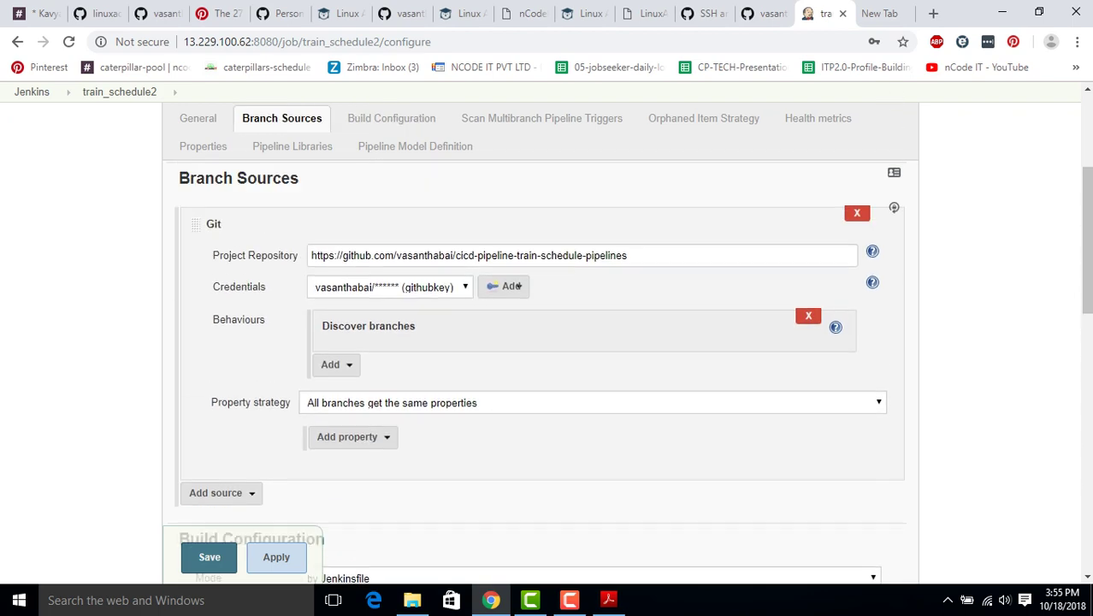
pyautogui.scroll(-9, 544, 368)
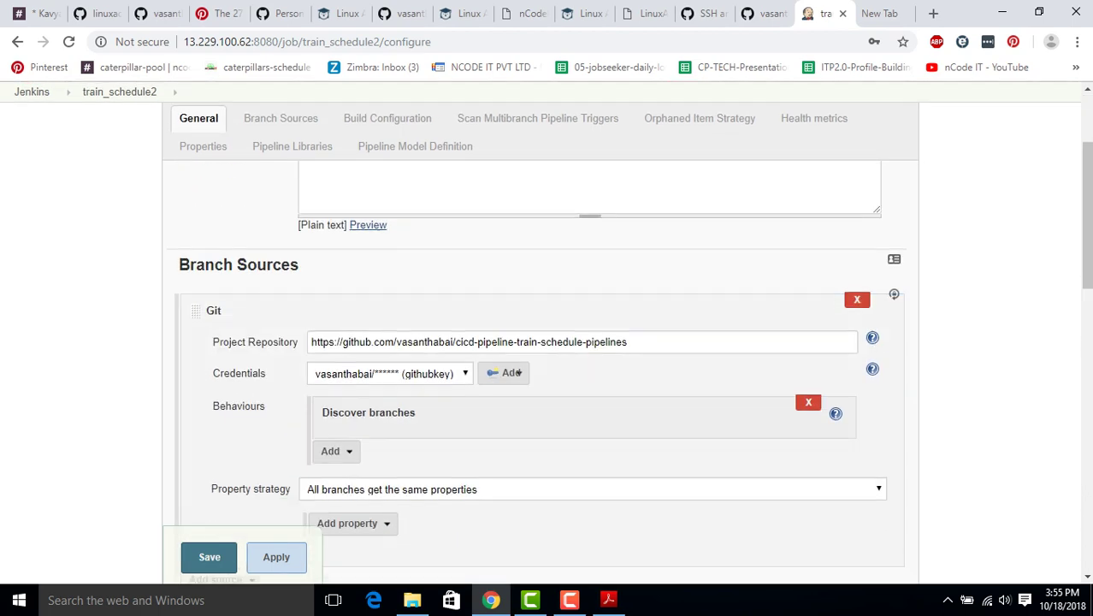
pyautogui.scroll(-4, 509, 490)
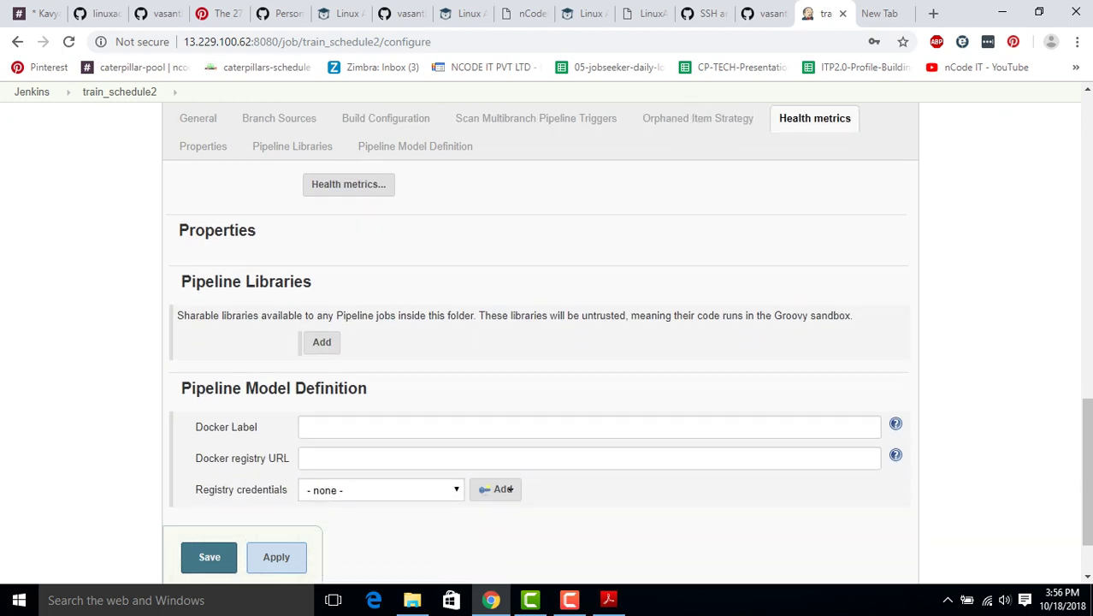
pyautogui.scroll(7, 510, 489)
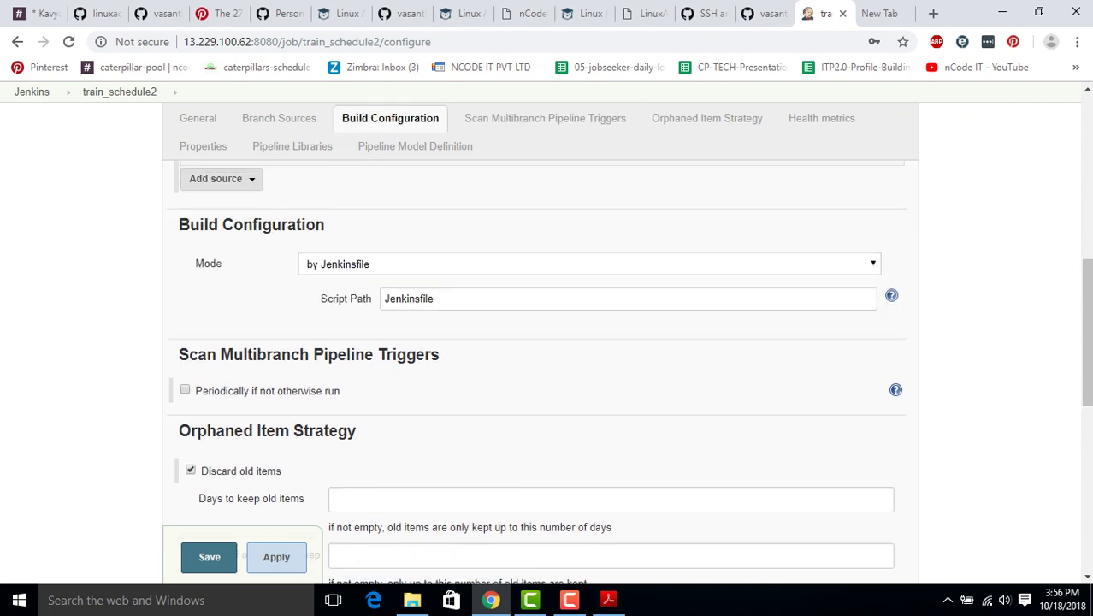
pyautogui.click(184, 390)
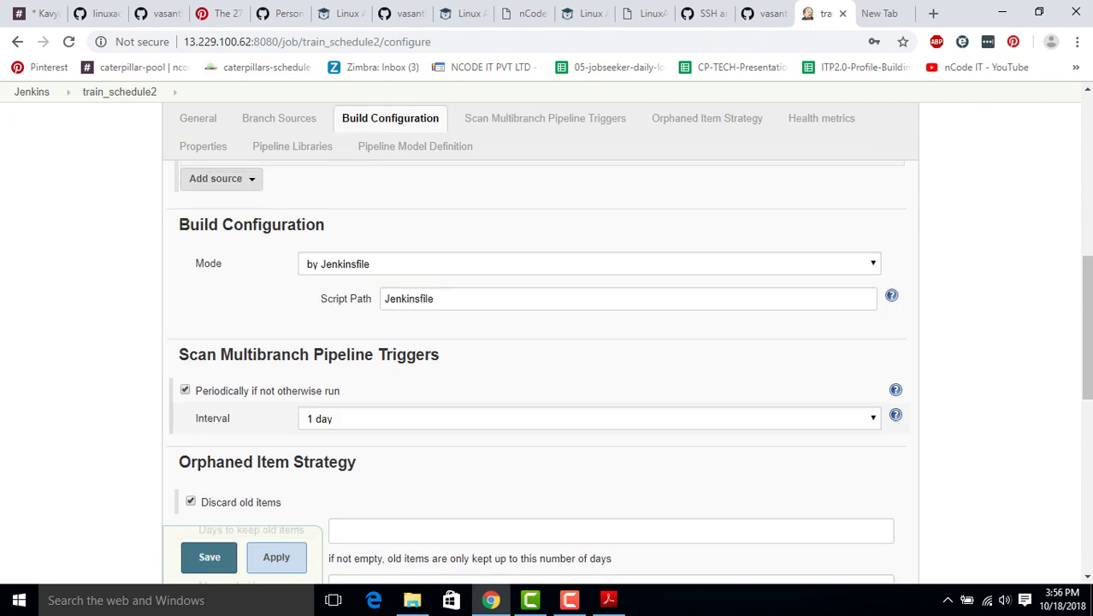
# Save the train_schedule2 pipeline configuration and reload its multibranch pipeline scan log
pyautogui.scroll(-8, 511, 407)
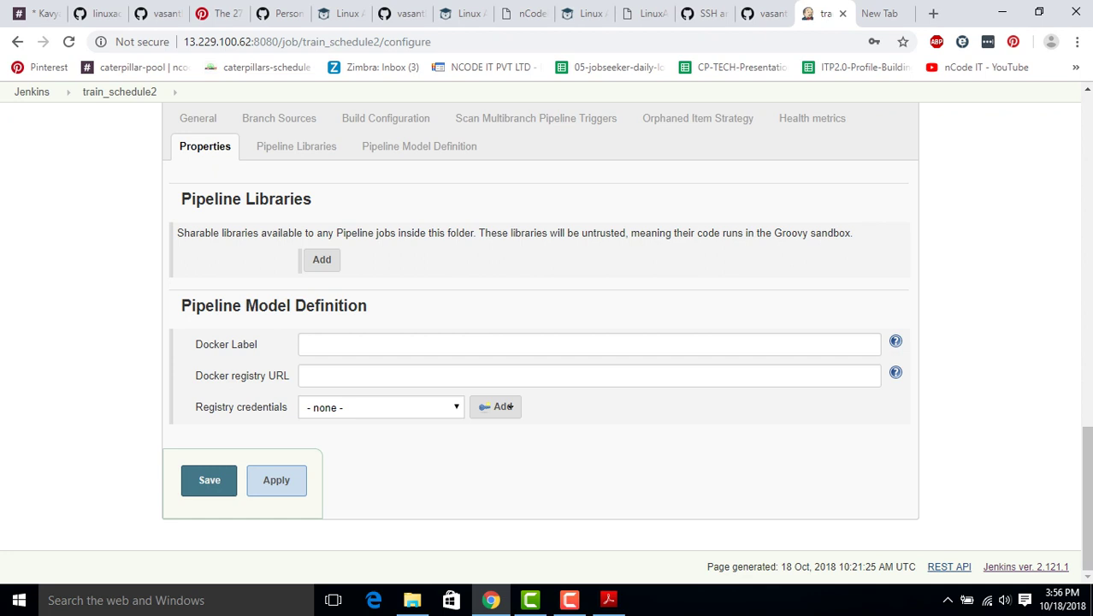
pyautogui.press('Return')
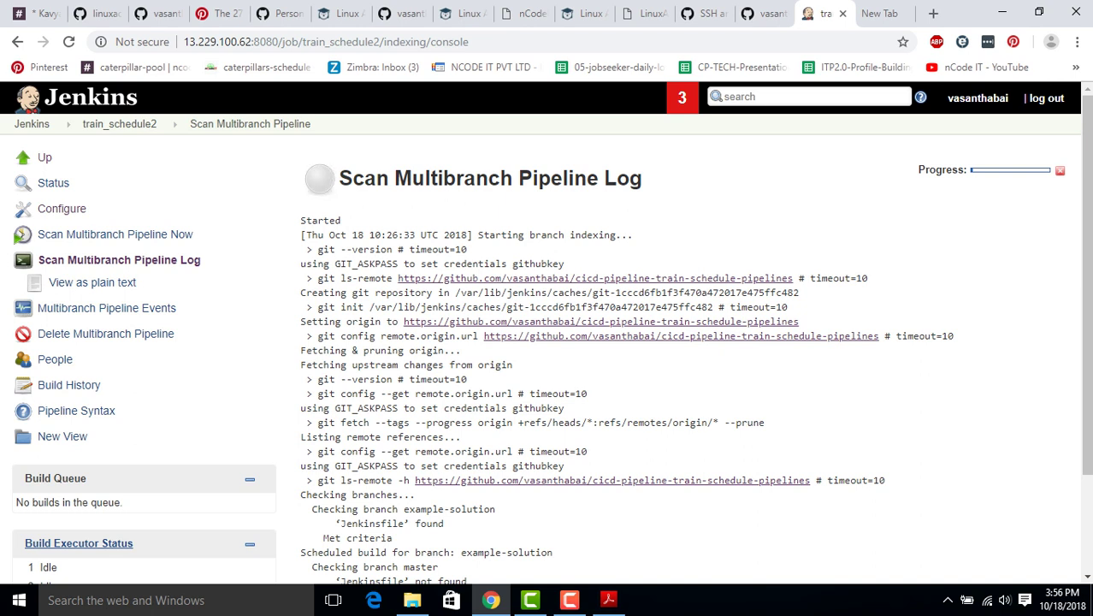
pyautogui.click(569, 600)
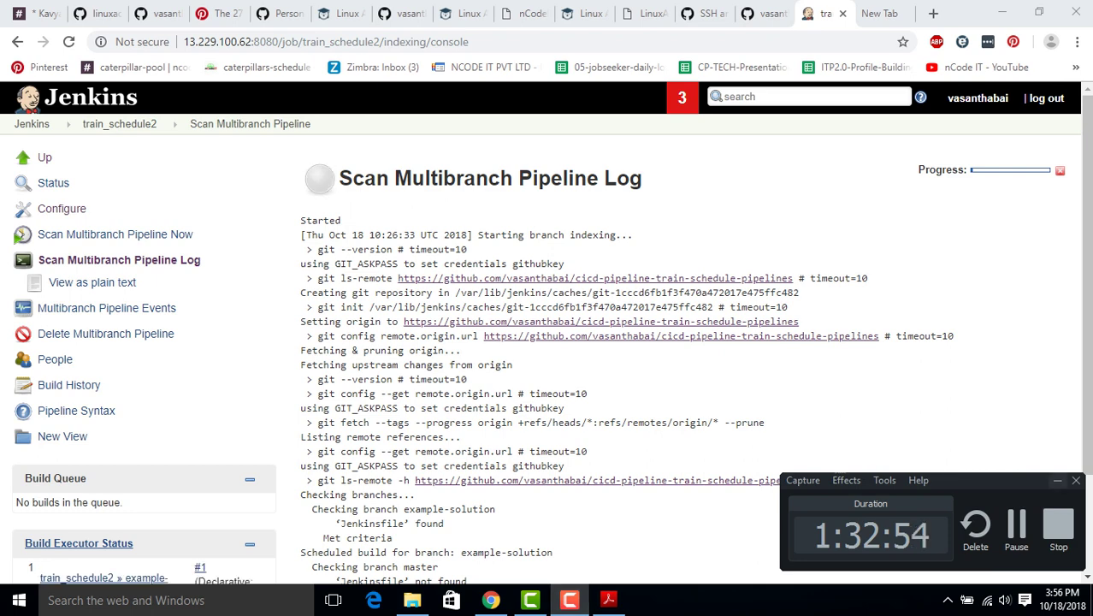
pyautogui.click(1058, 480)
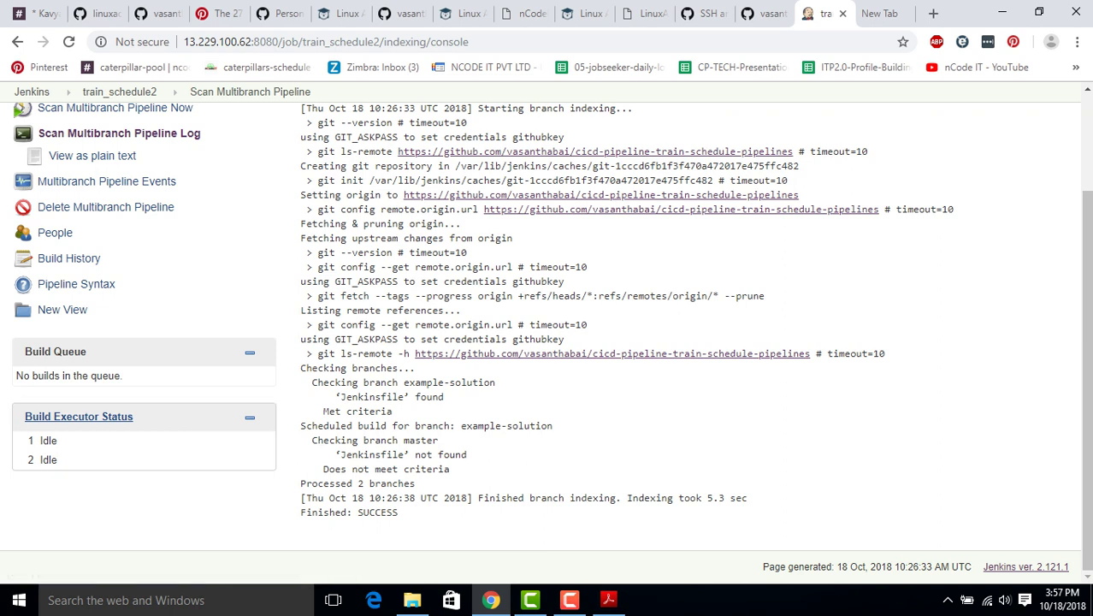
pyautogui.press('F5')
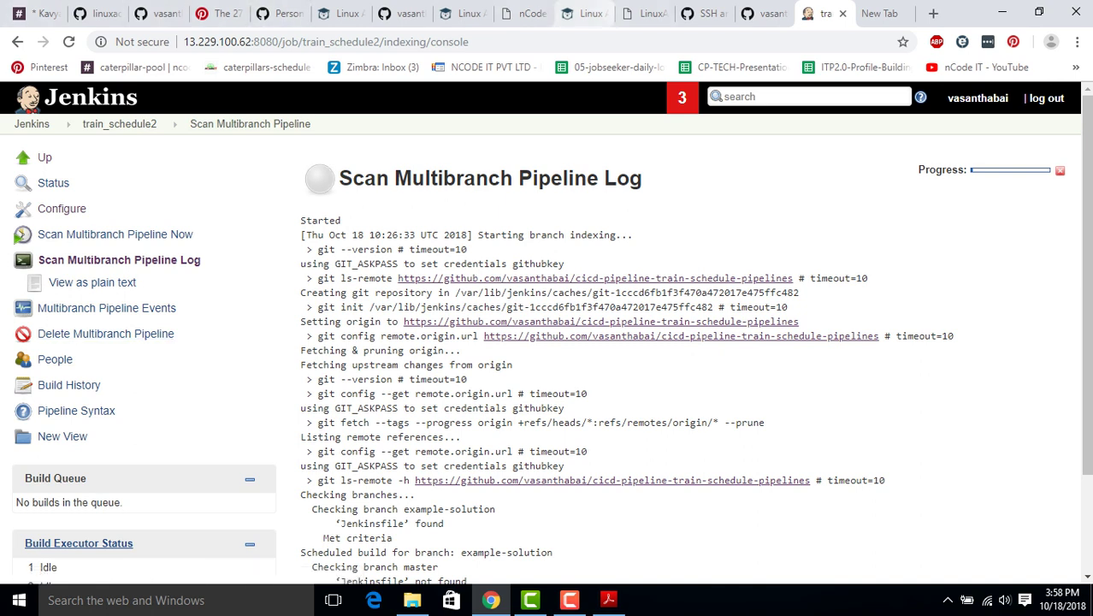
# Switch to the cicd-pipeline-train-schedule-git fork on GitHub and examine the example-solution branch's files and the list of branches
pyautogui.click(764, 13)
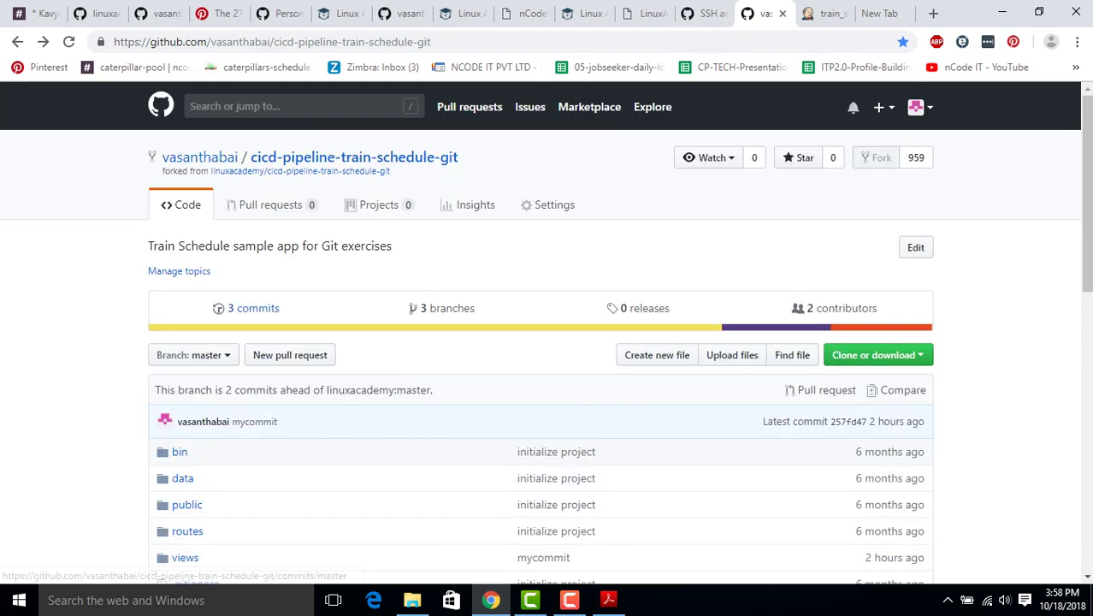
pyautogui.click(194, 354)
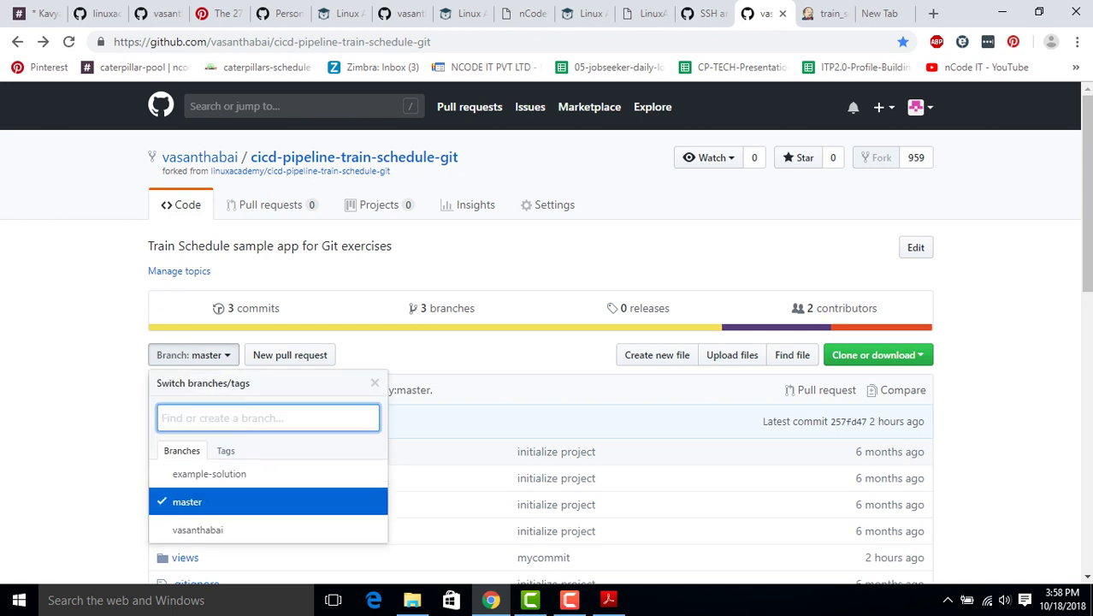
pyautogui.click(209, 473)
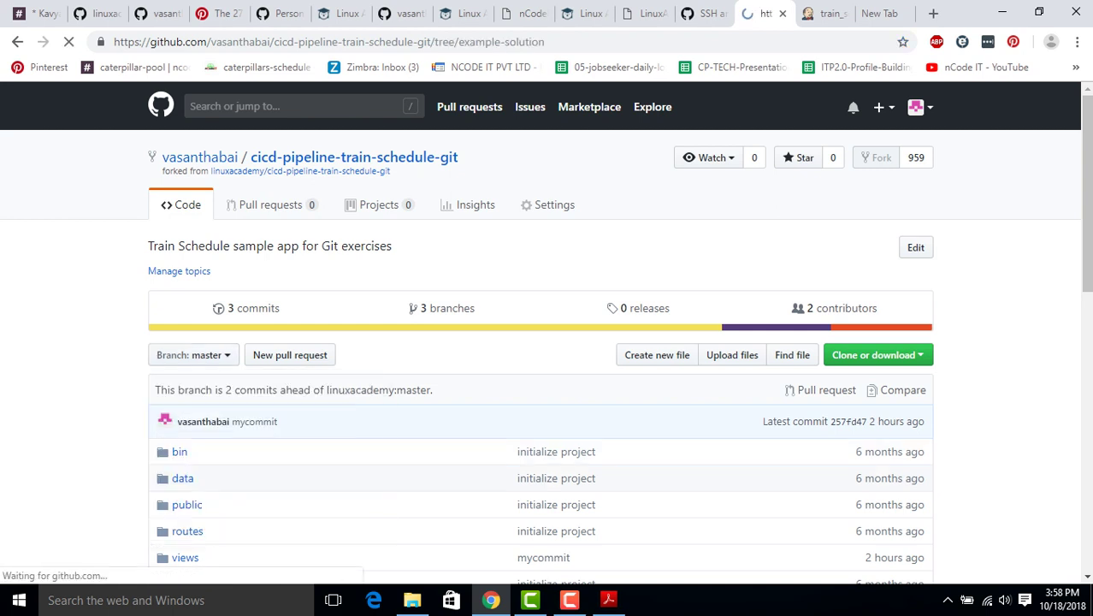
pyautogui.scroll(-2, 546, 334)
pyautogui.scroll(-1, 546, 334)
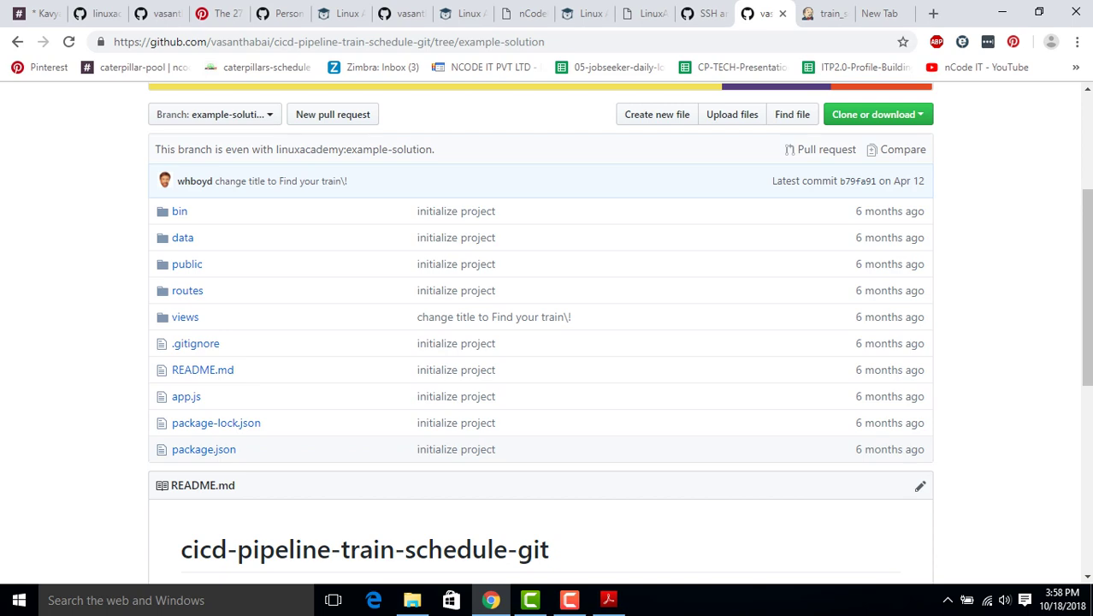
pyautogui.scroll(3, 546, 333)
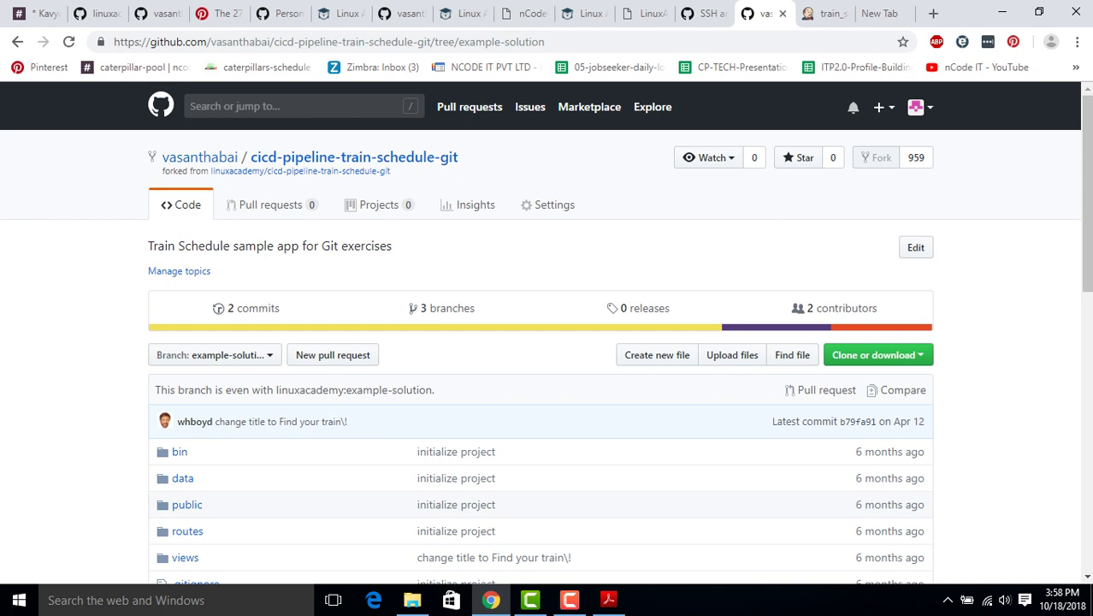
pyautogui.click(215, 354)
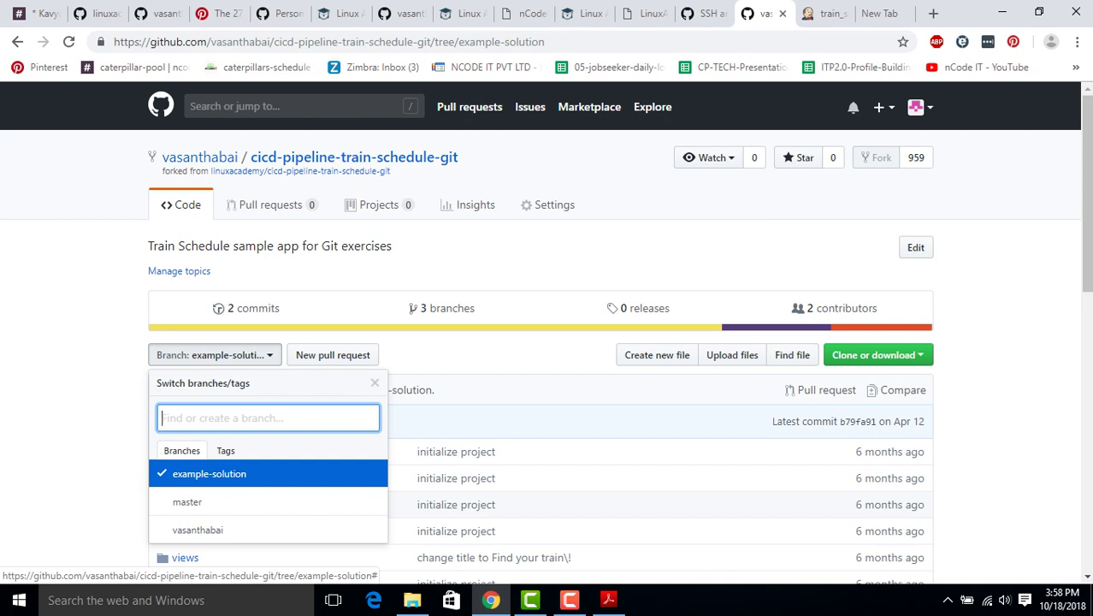
pyautogui.press('Down')
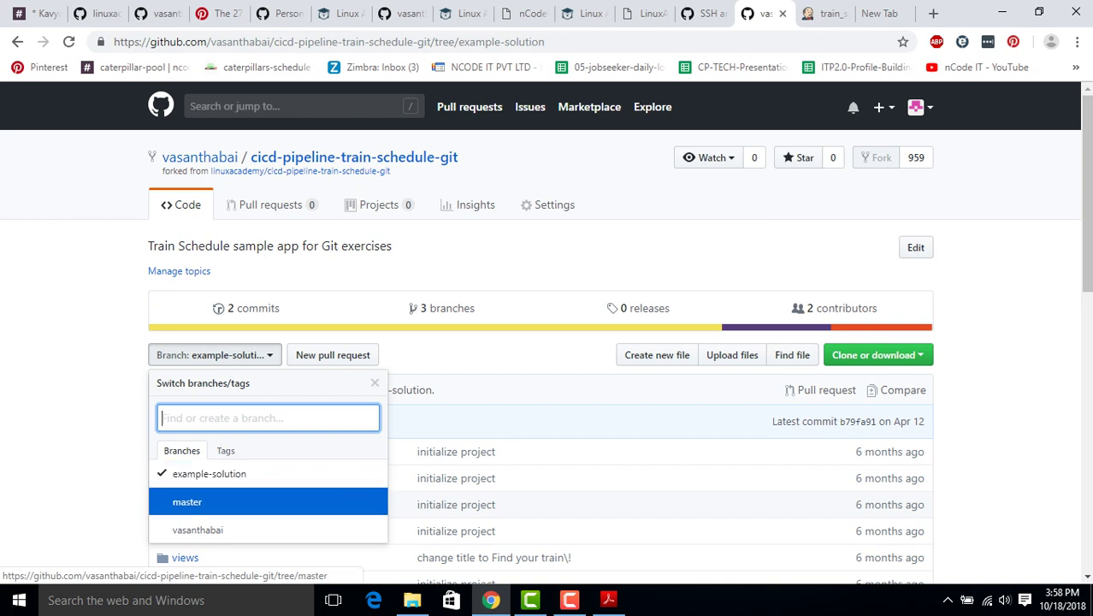
pyautogui.press('Up')
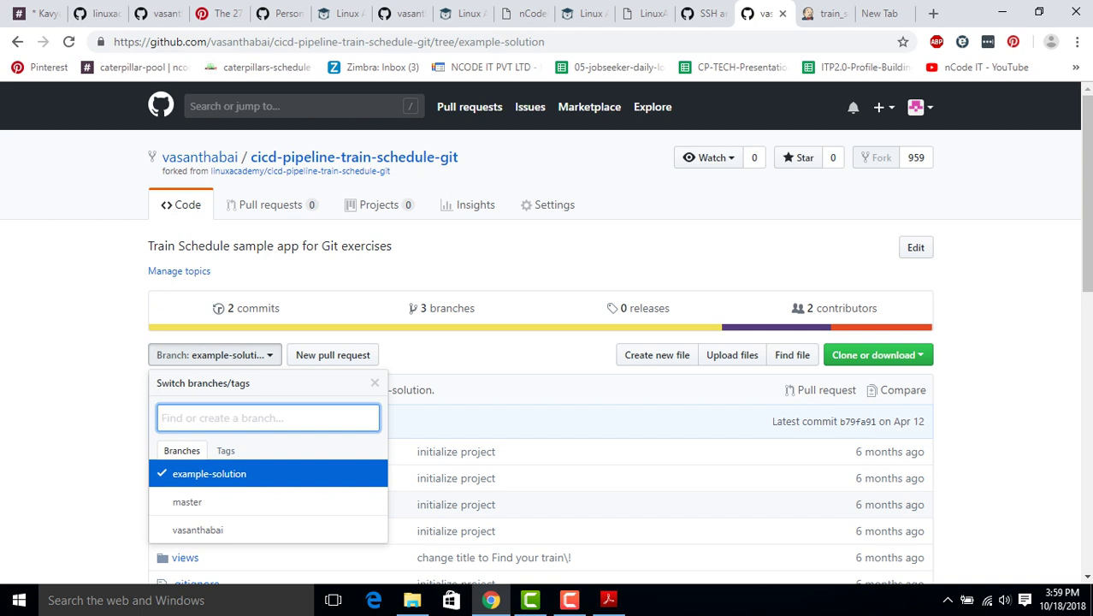
pyautogui.press('Escape')
# Open the GitHub account's own repositories and look through the list of forks
pyautogui.click(921, 107)
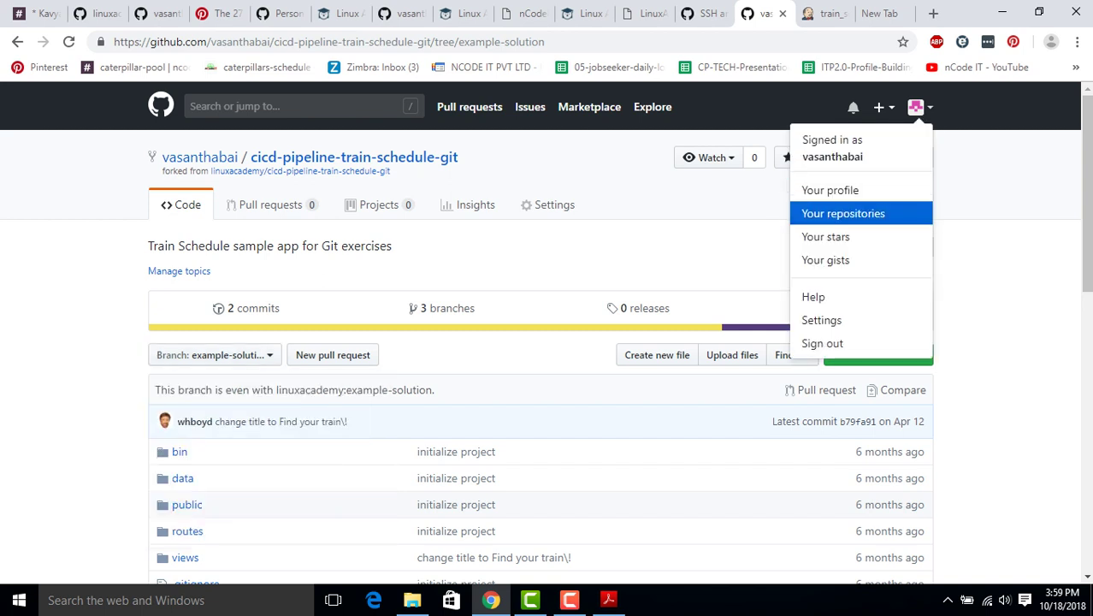
pyautogui.click(843, 213)
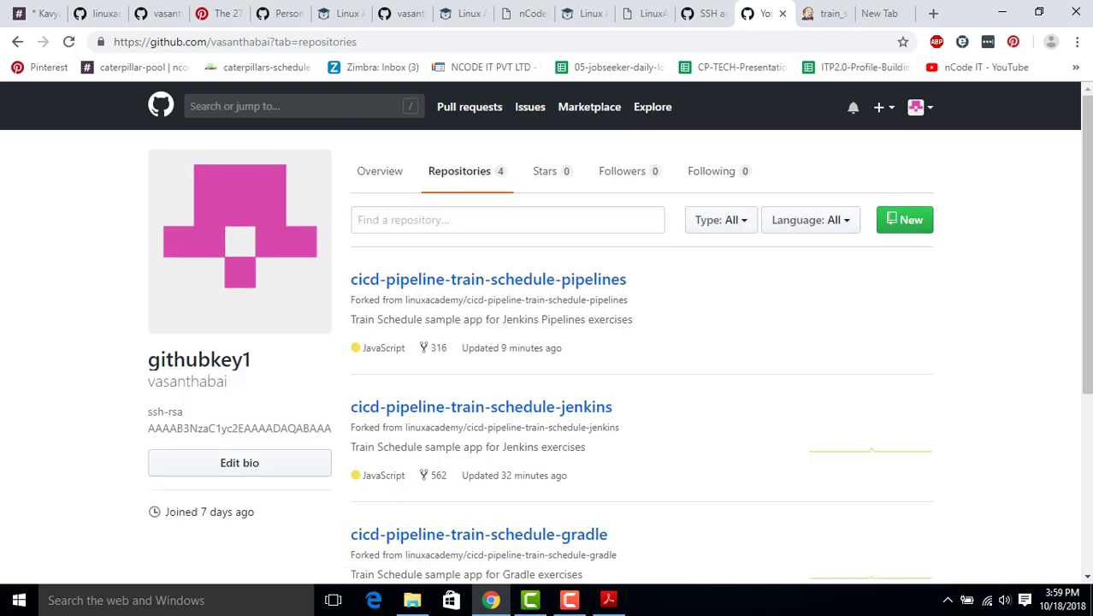
pyautogui.scroll(-4, 479, 408)
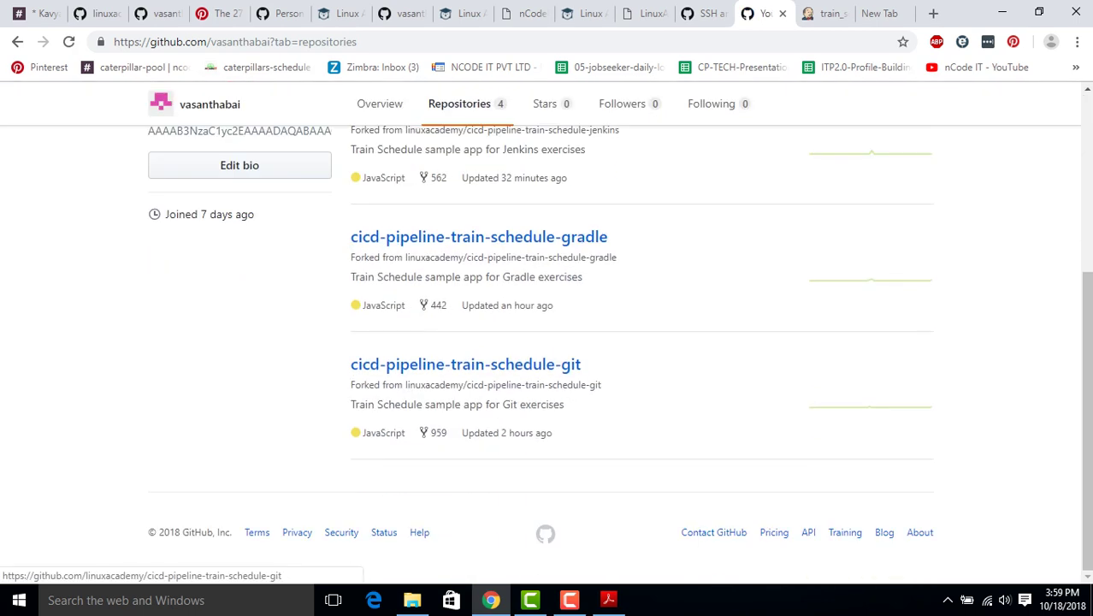
pyautogui.scroll(4, 479, 408)
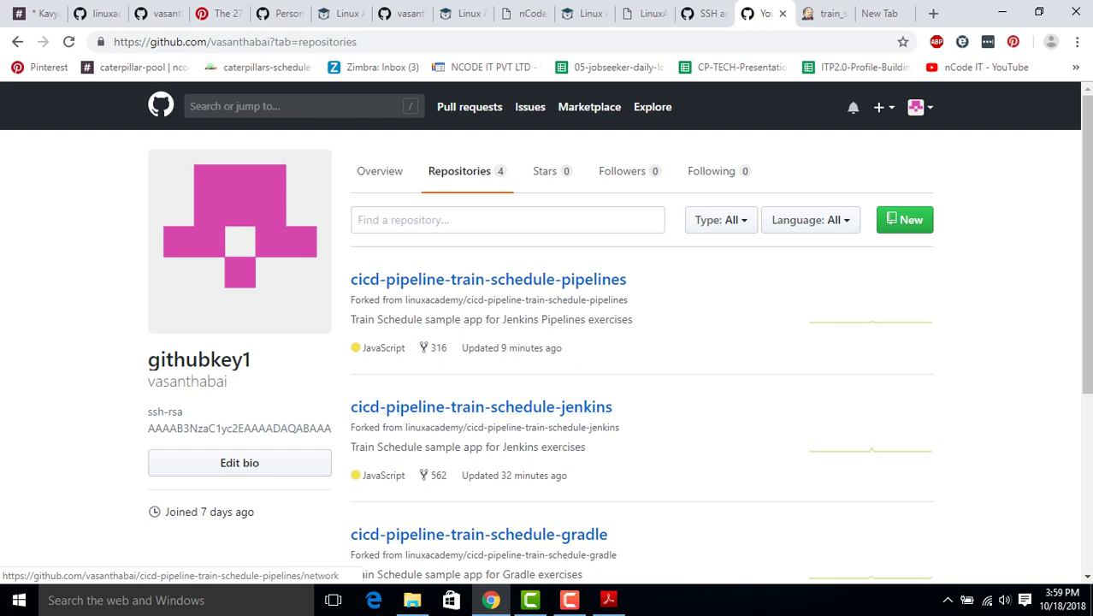
# Examine the linuxacademy cicd-pipeline-train-schedule-pipelines repository and the account's own fork of it
pyautogui.click(94, 13)
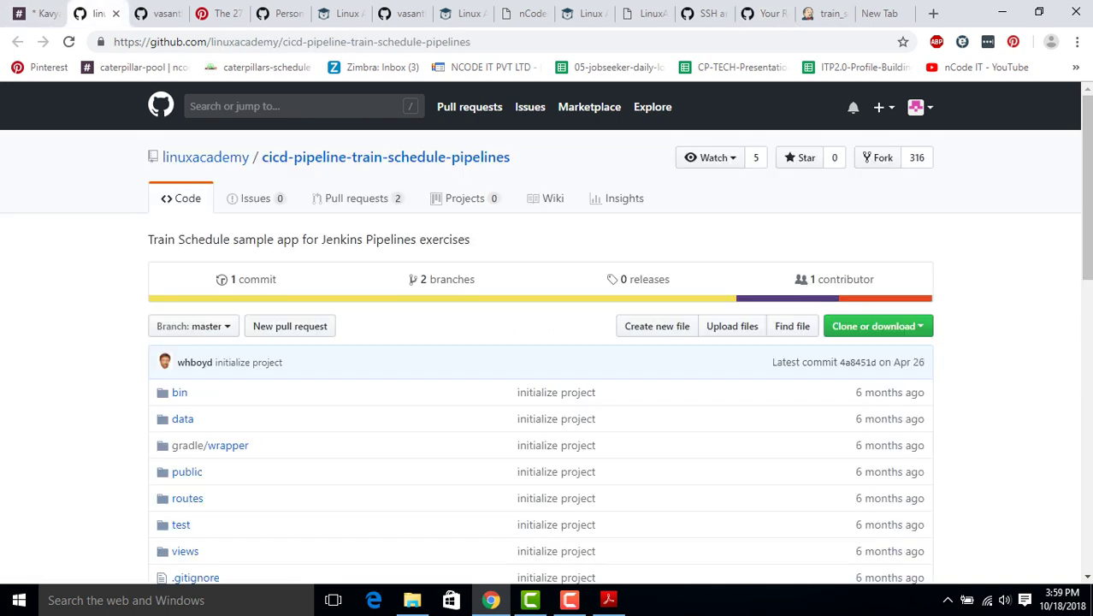
pyautogui.click(158, 12)
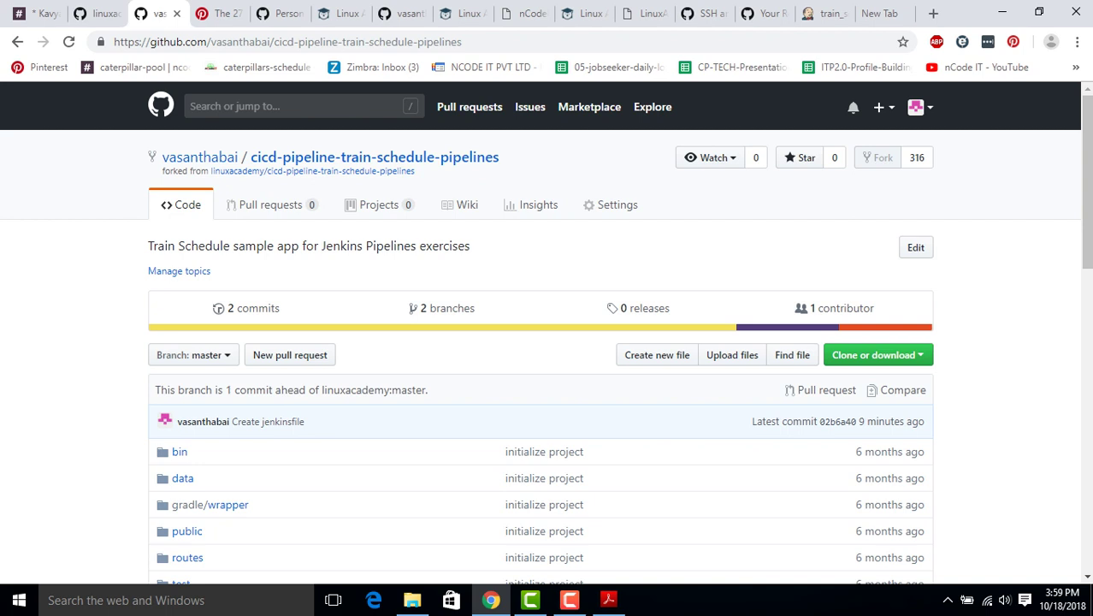
pyautogui.hotkey('ctrl', 'shift', 'Tab')
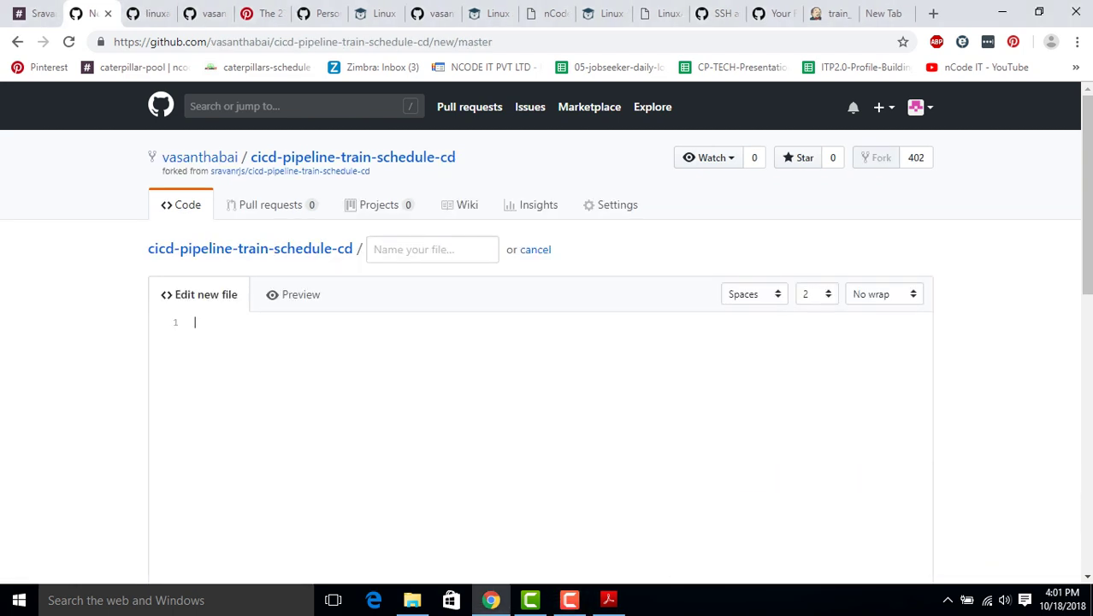
# Try to commit a new file named jenkinsfile, containing the copied pipeline script, to the master branch of cicd-pipeline-train-schedule-cd
pyautogui.click(432, 249)
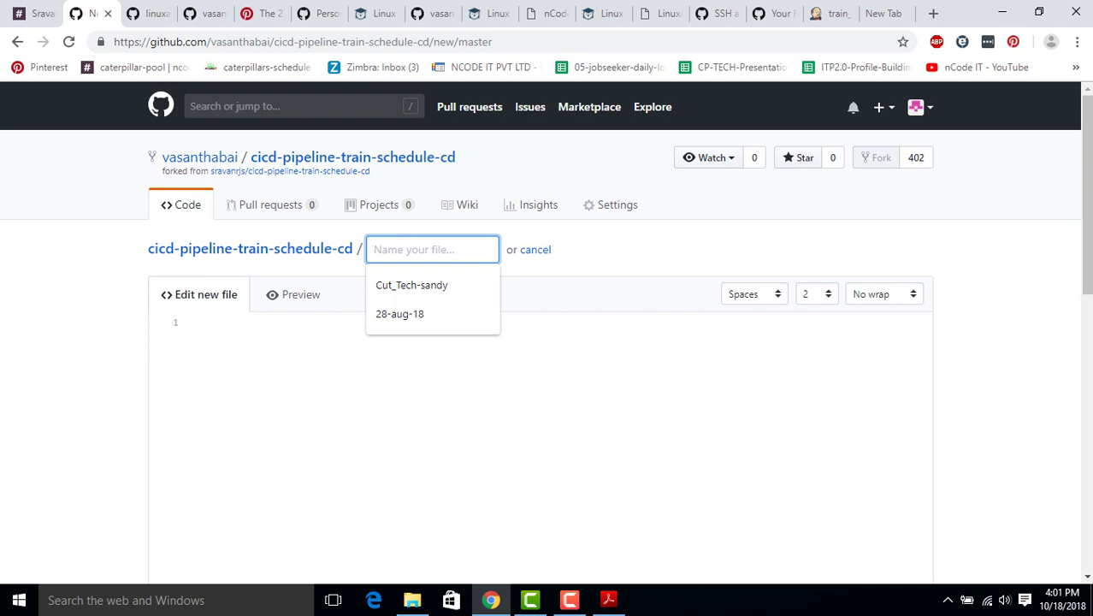
pyautogui.write('jenk')
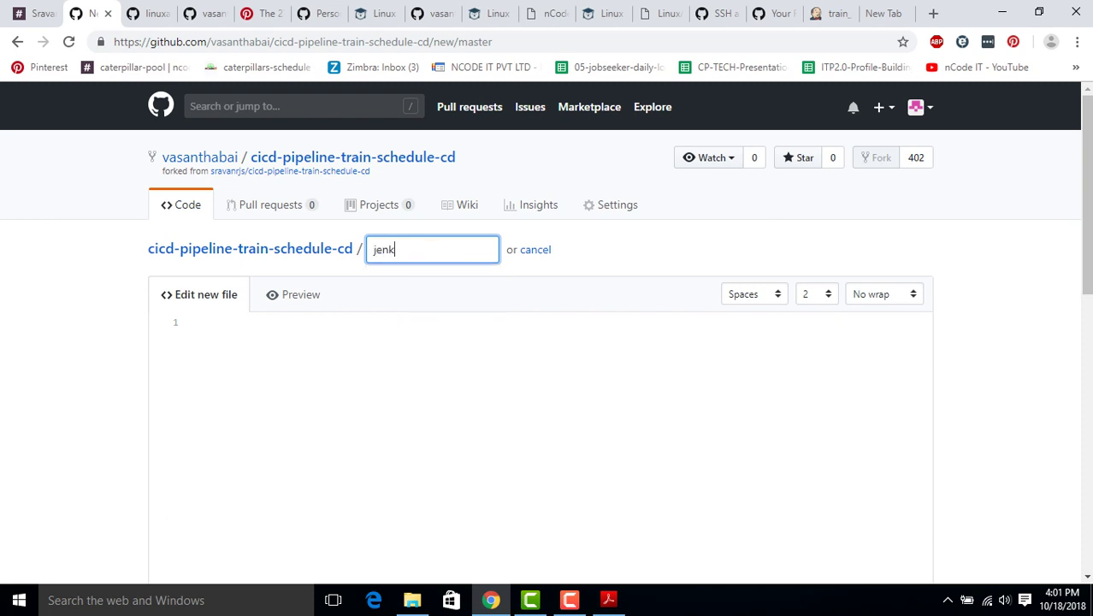
pyautogui.write('insfile')
pyautogui.click(195, 321)
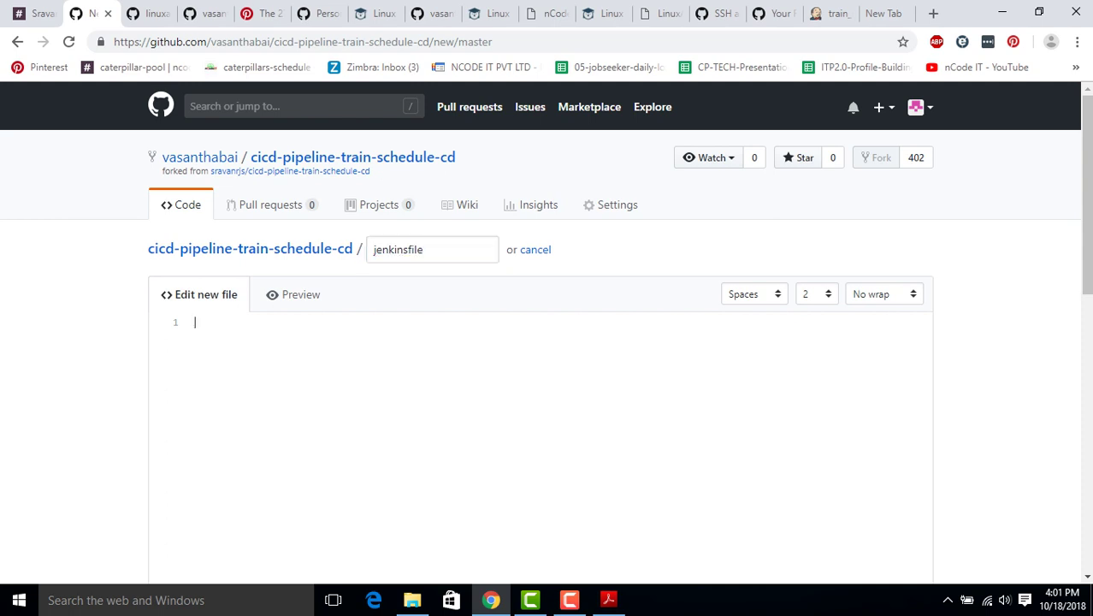
pyautogui.hotkey('ctrl', 'v')
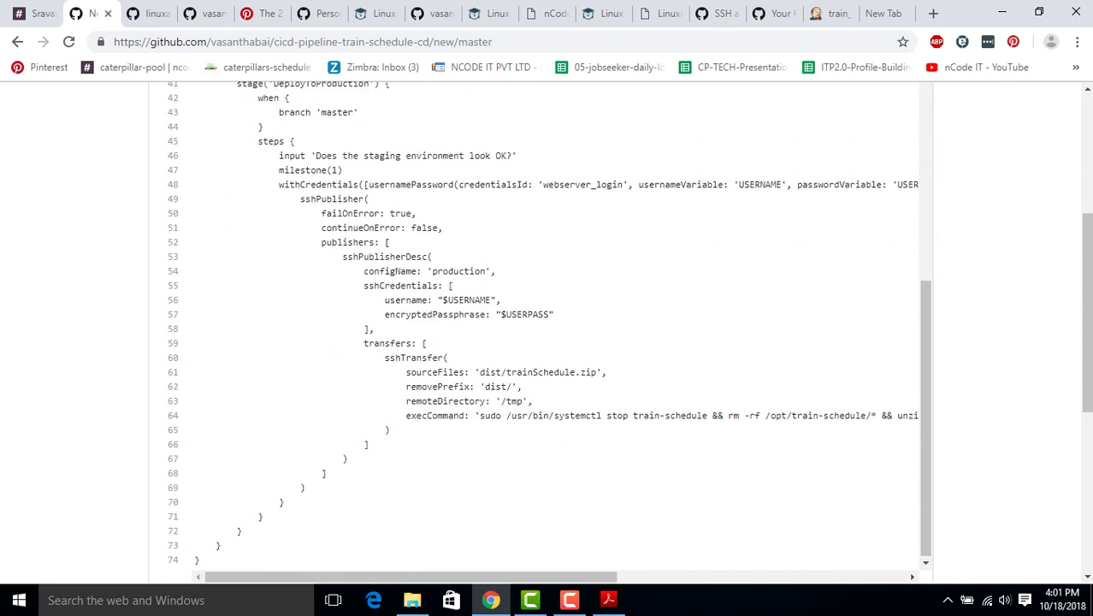
pyautogui.scroll(-5, 540, 333)
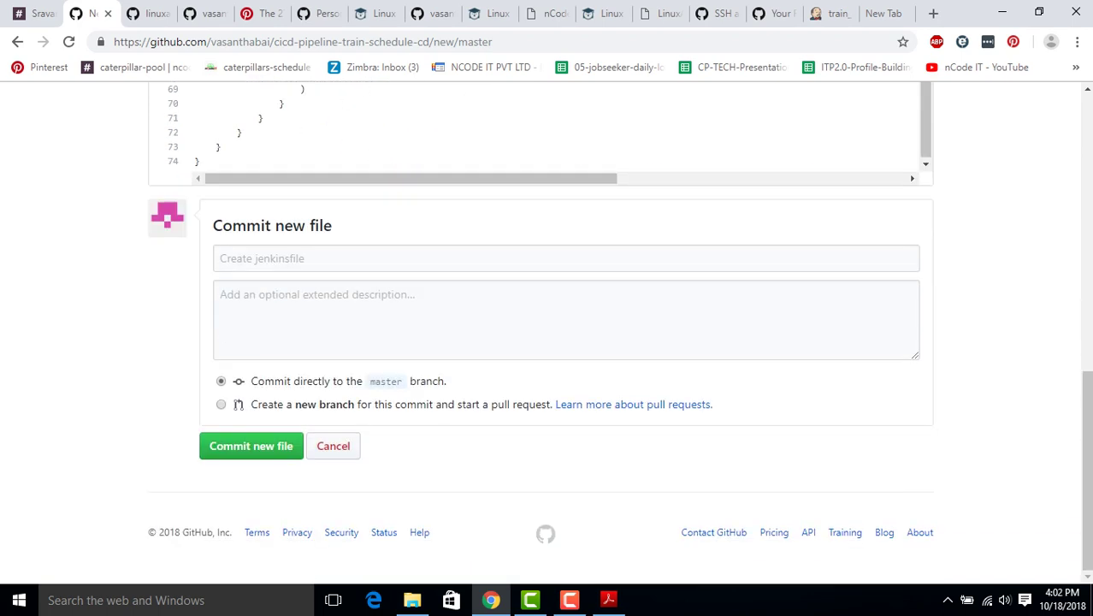
pyautogui.click(250, 446)
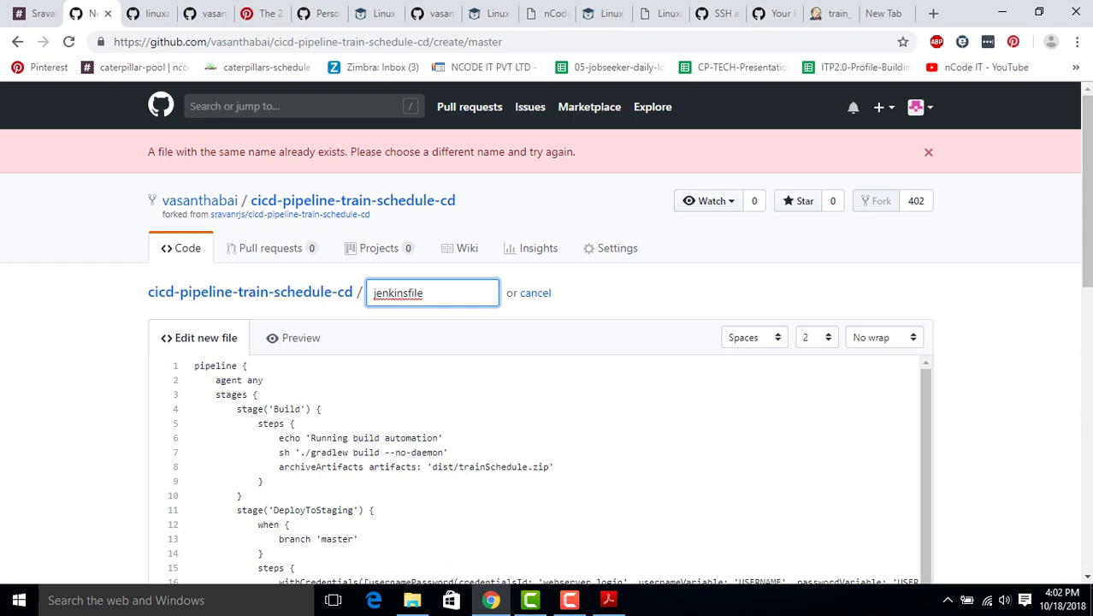
# Rename the new file jenkinsfile1 and commit it directly to the master branch
pyautogui.press('End')
pyautogui.write('1')
pyautogui.scroll(-10, 547, 342)
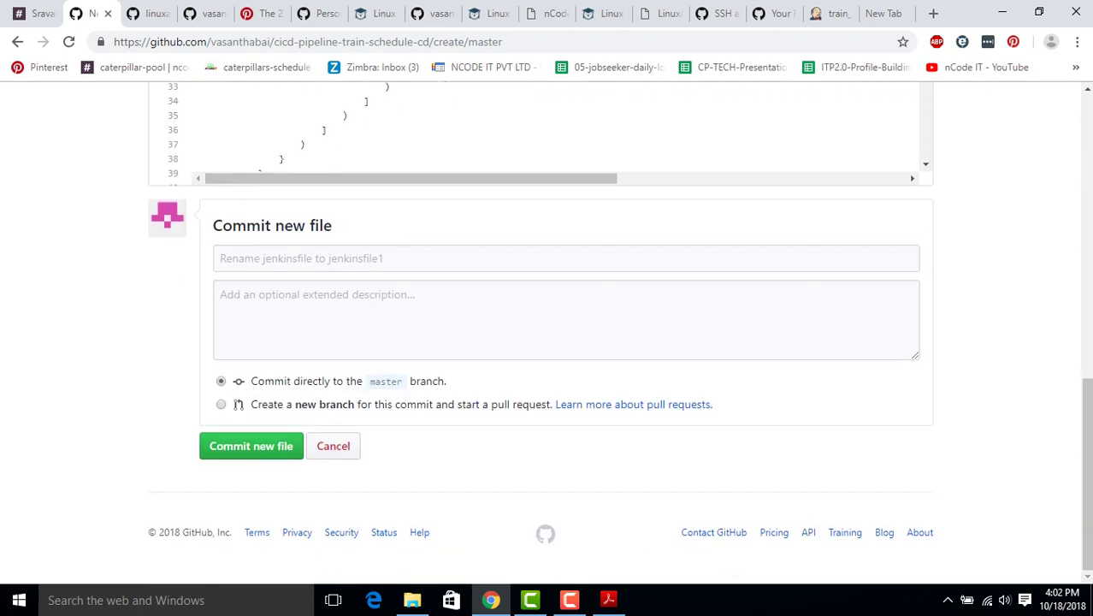
pyautogui.click(250, 446)
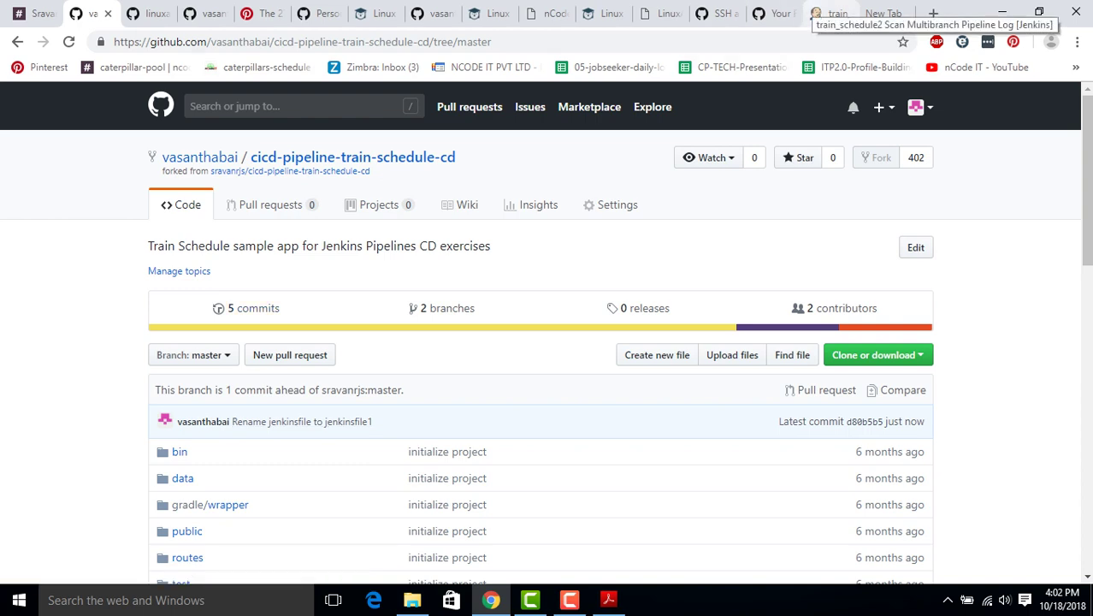
# Switch to Jenkins, reload the train_schedule2 scan log and check the branches on the pipeline's status page
pyautogui.click(826, 13)
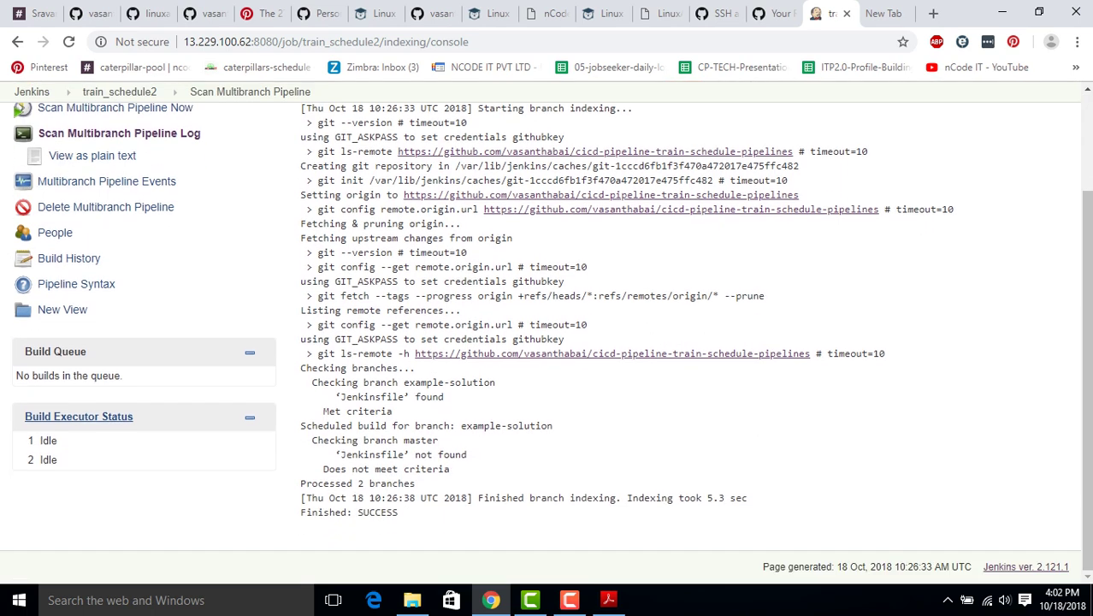
pyautogui.press('F5')
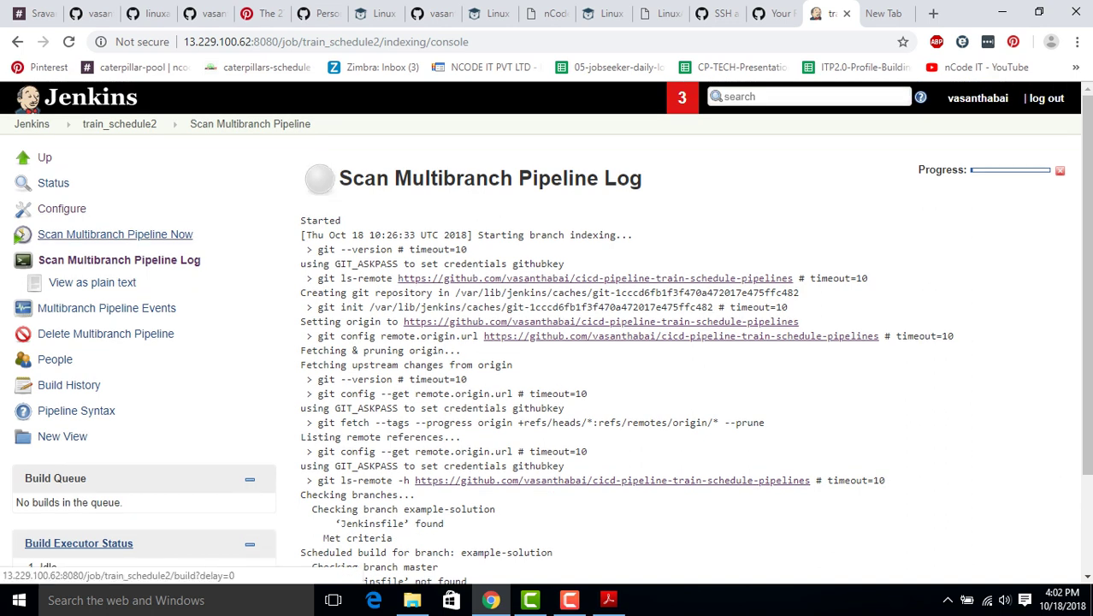
pyautogui.click(120, 124)
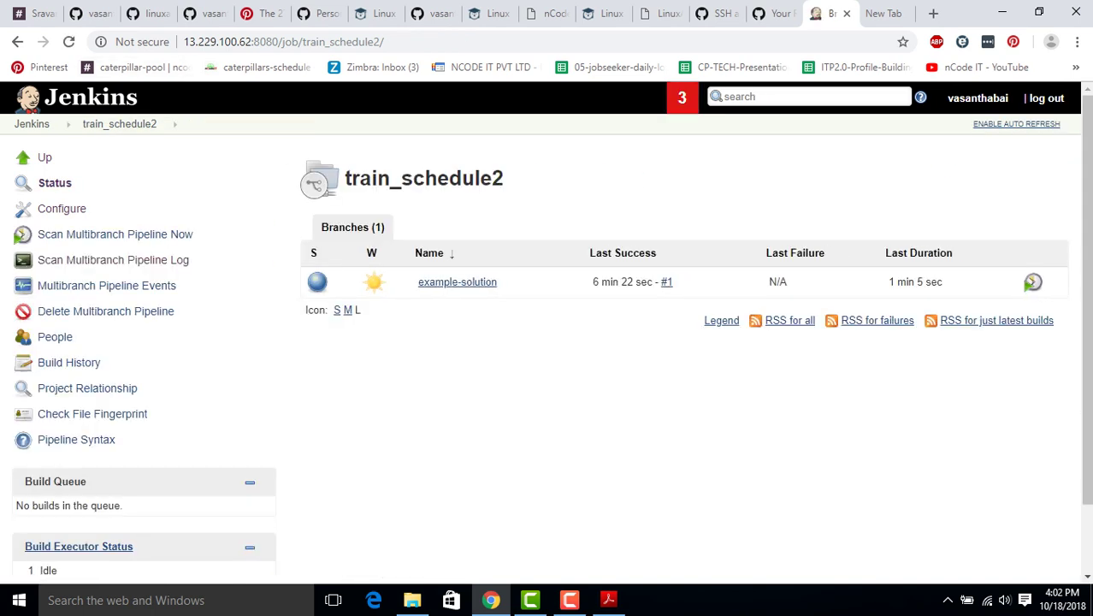
pyautogui.scroll(-1, 546, 327)
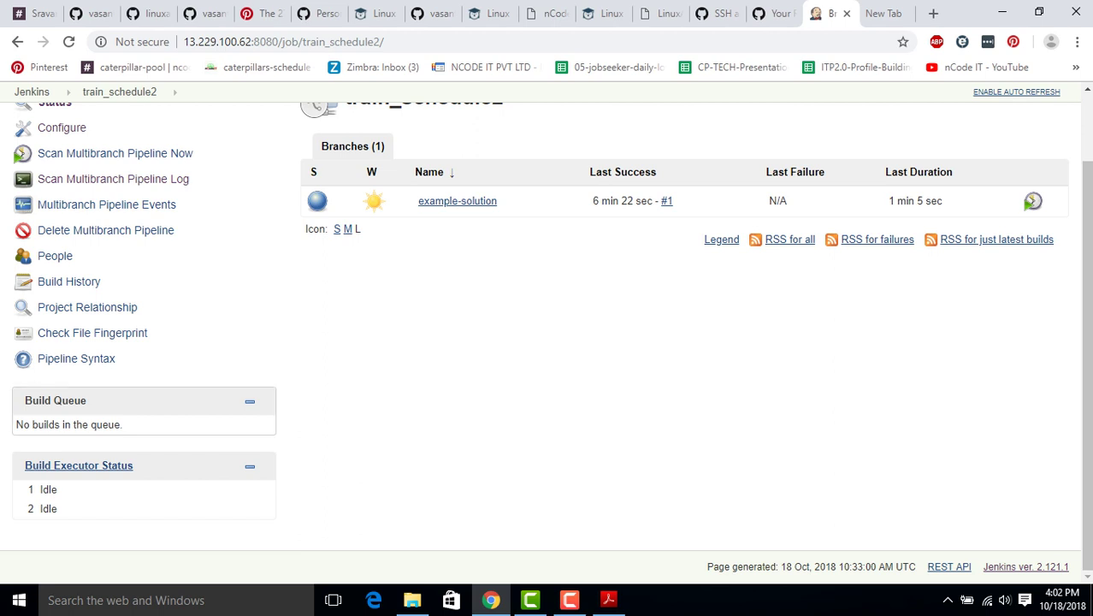
# Return to the cicd-pipeline-train-schedule-cd repository on GitHub and review the files on its master branch
pyautogui.click(91, 13)
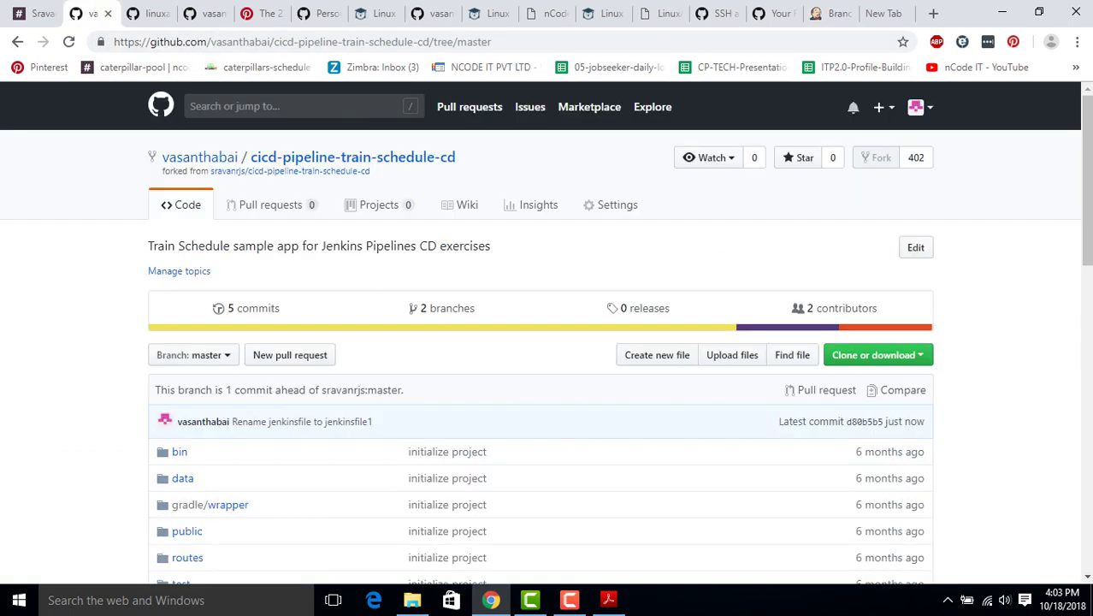
pyautogui.scroll(-10, 539, 343)
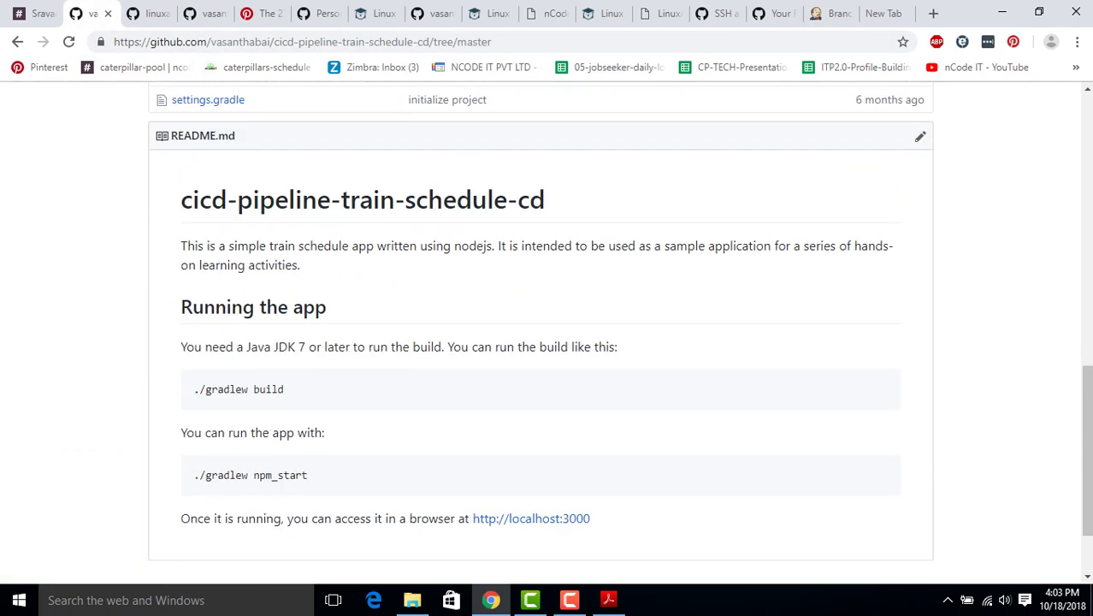
pyautogui.scroll(-2, 539, 342)
pyautogui.scroll(6, 539, 342)
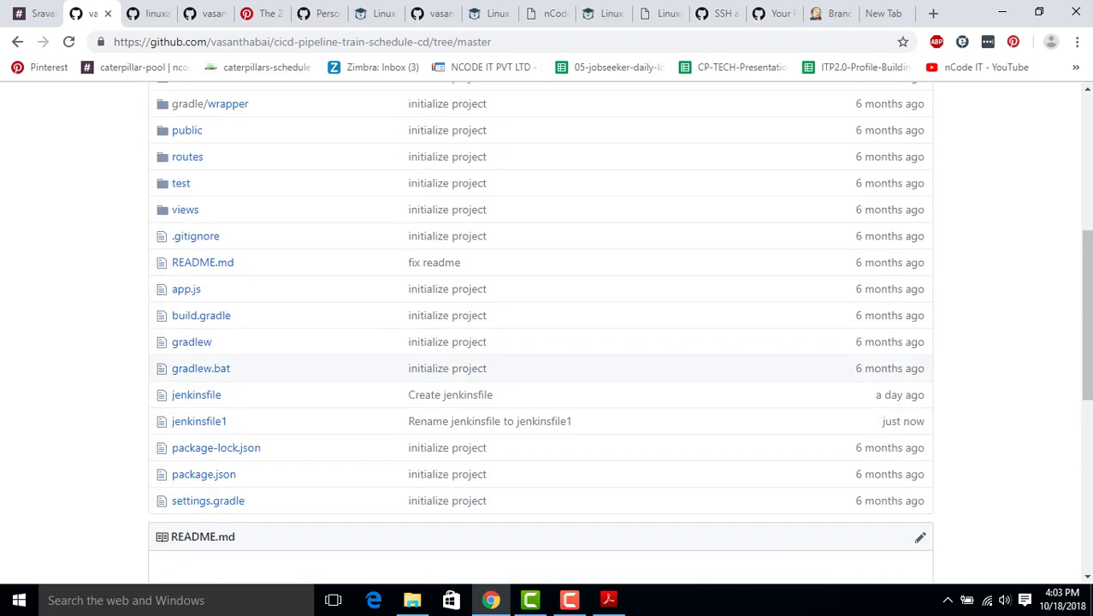
pyautogui.scroll(2, 539, 342)
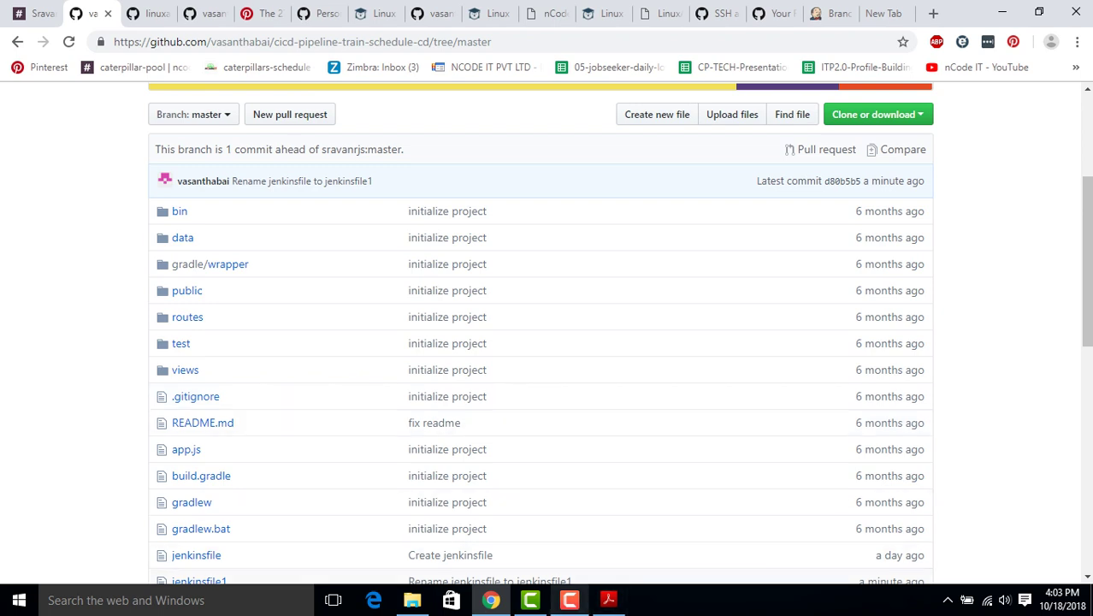
pyautogui.press('F9')
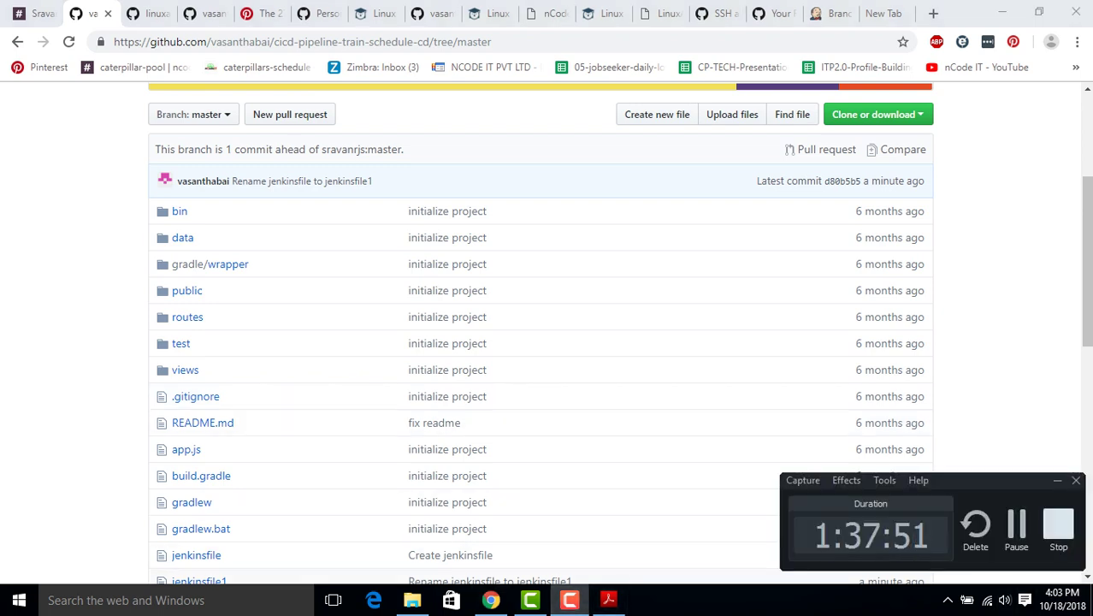